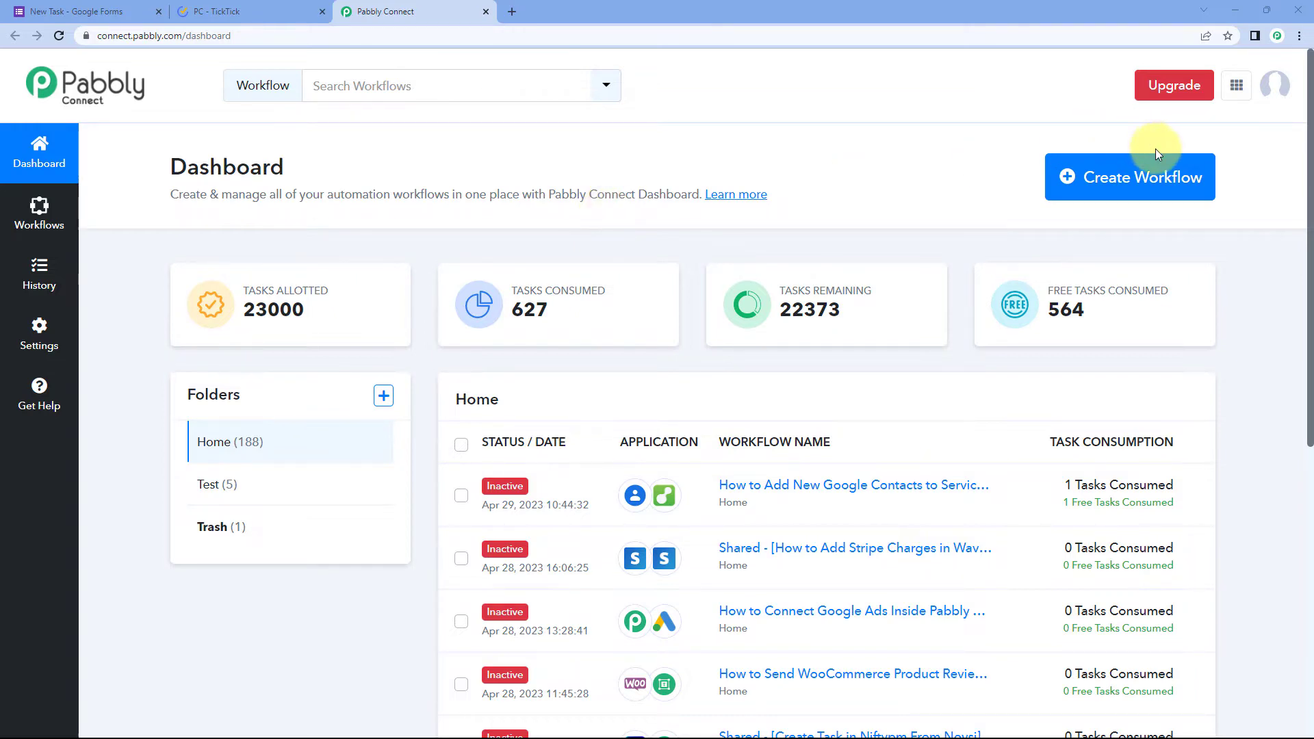
Step: Create a new workflow named "Google Forms to TickTick"
left_click(1150, 182)
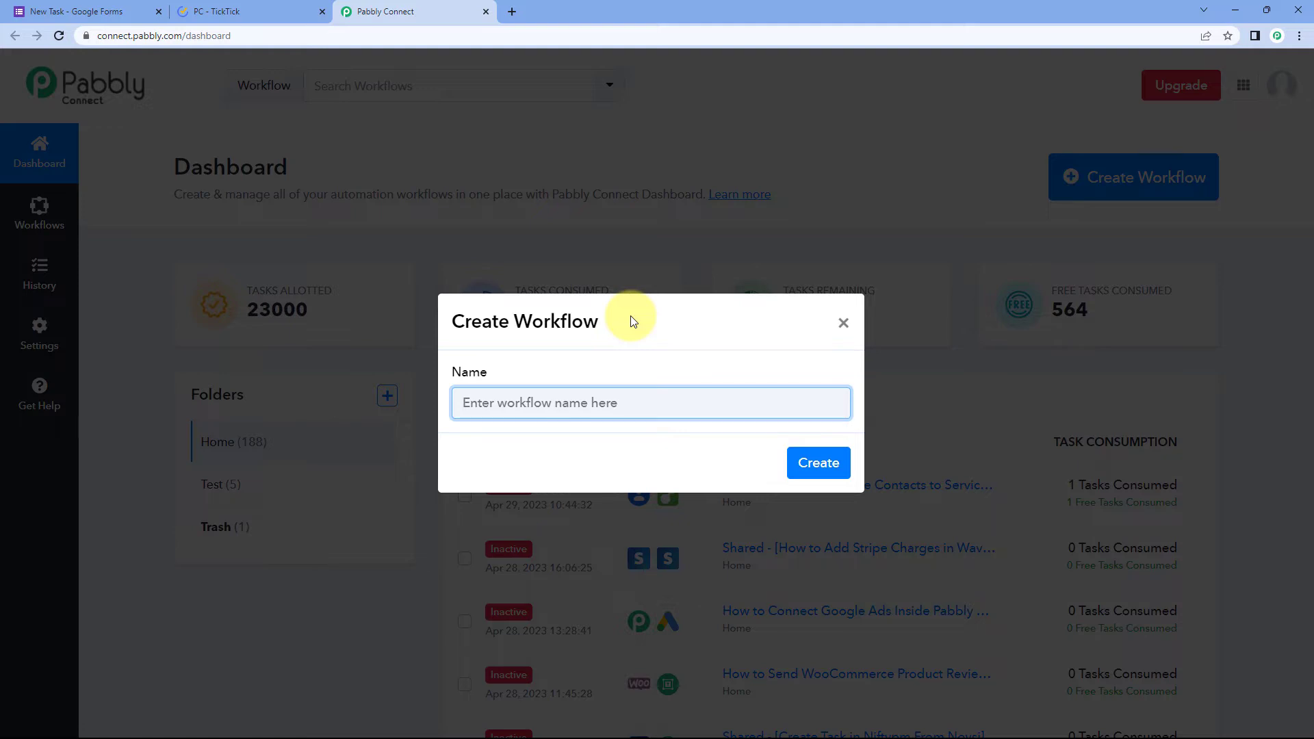
type("Google Forms to TickTick")
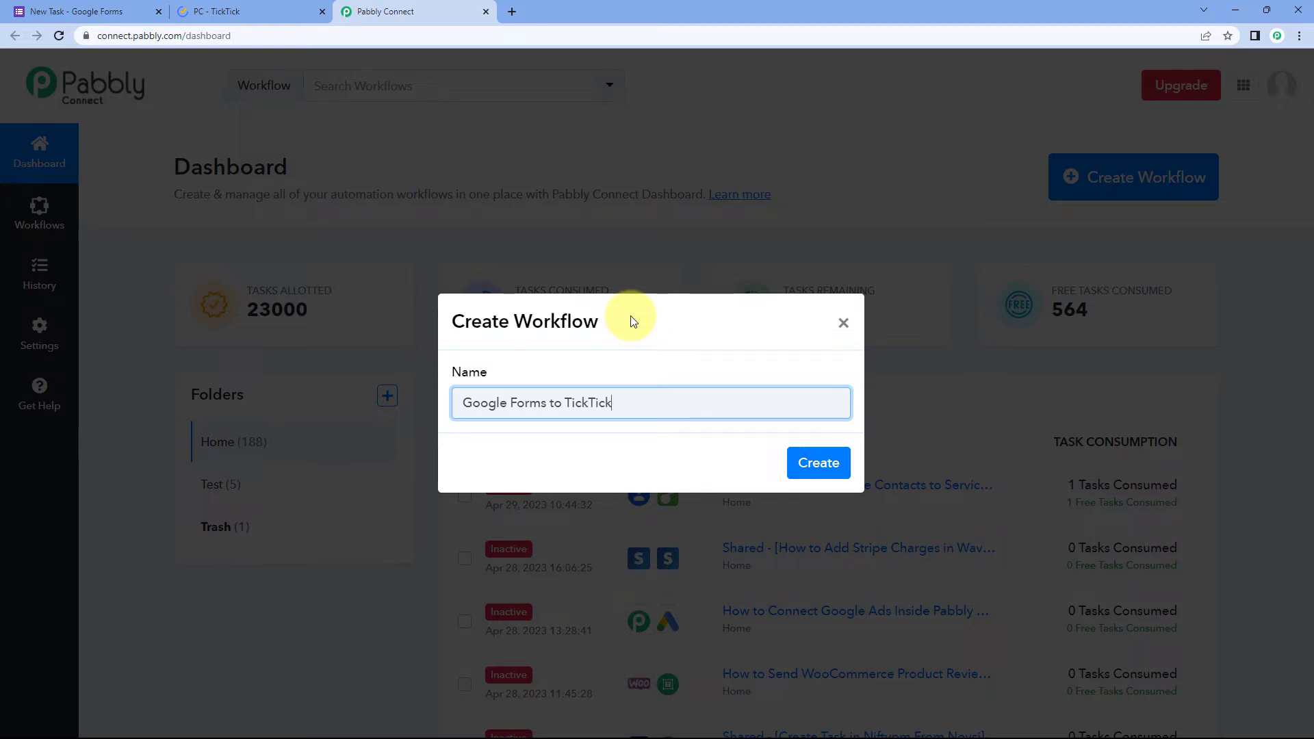
left_click(822, 460)
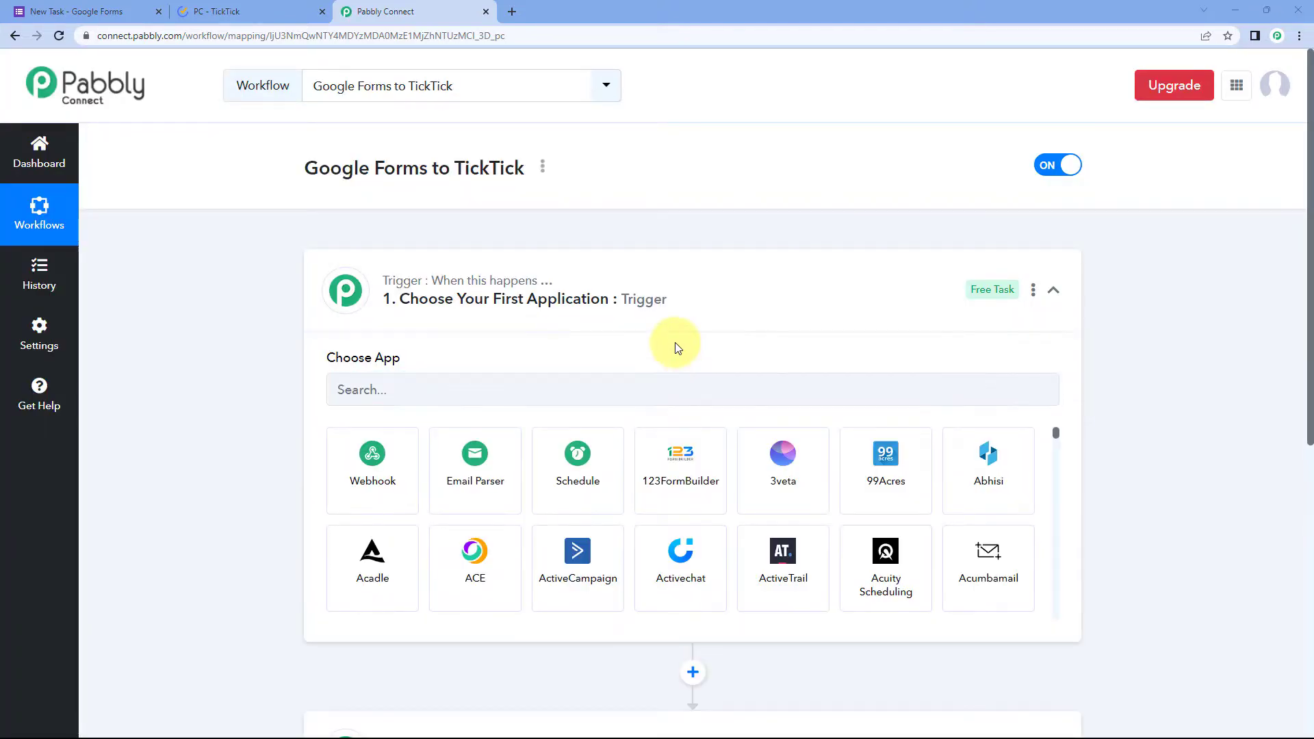
Step: Examine the workflow's collapsed trigger and action steps, and reopen the trigger's app selection
left_click(640, 286)
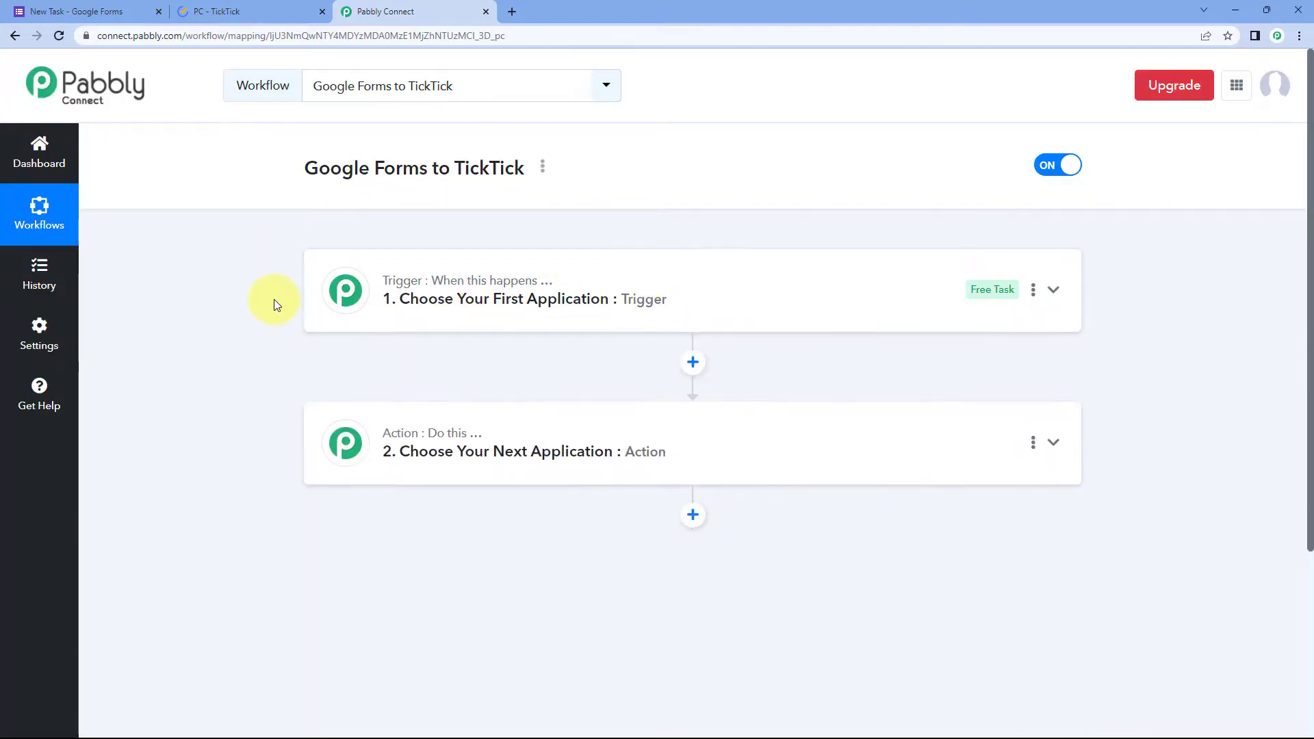
scroll(273, 301, "down", 1)
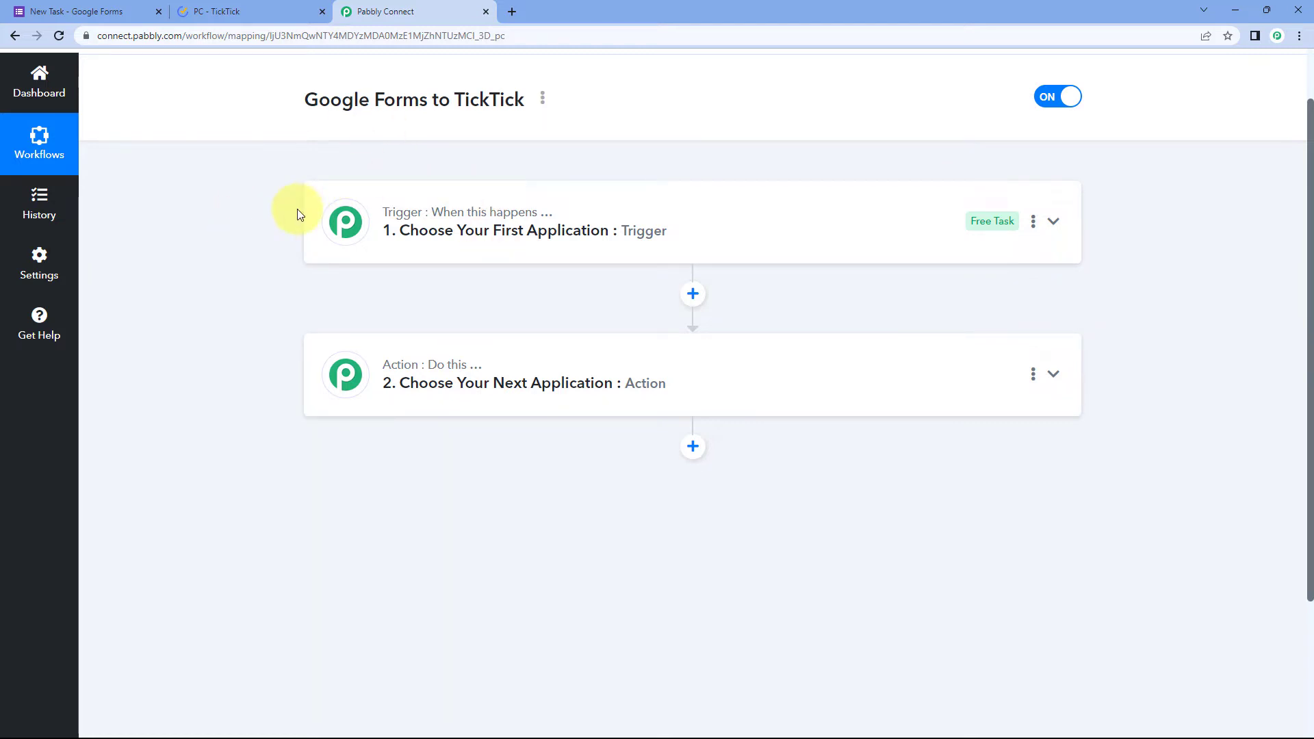
mouse_move(404, 222)
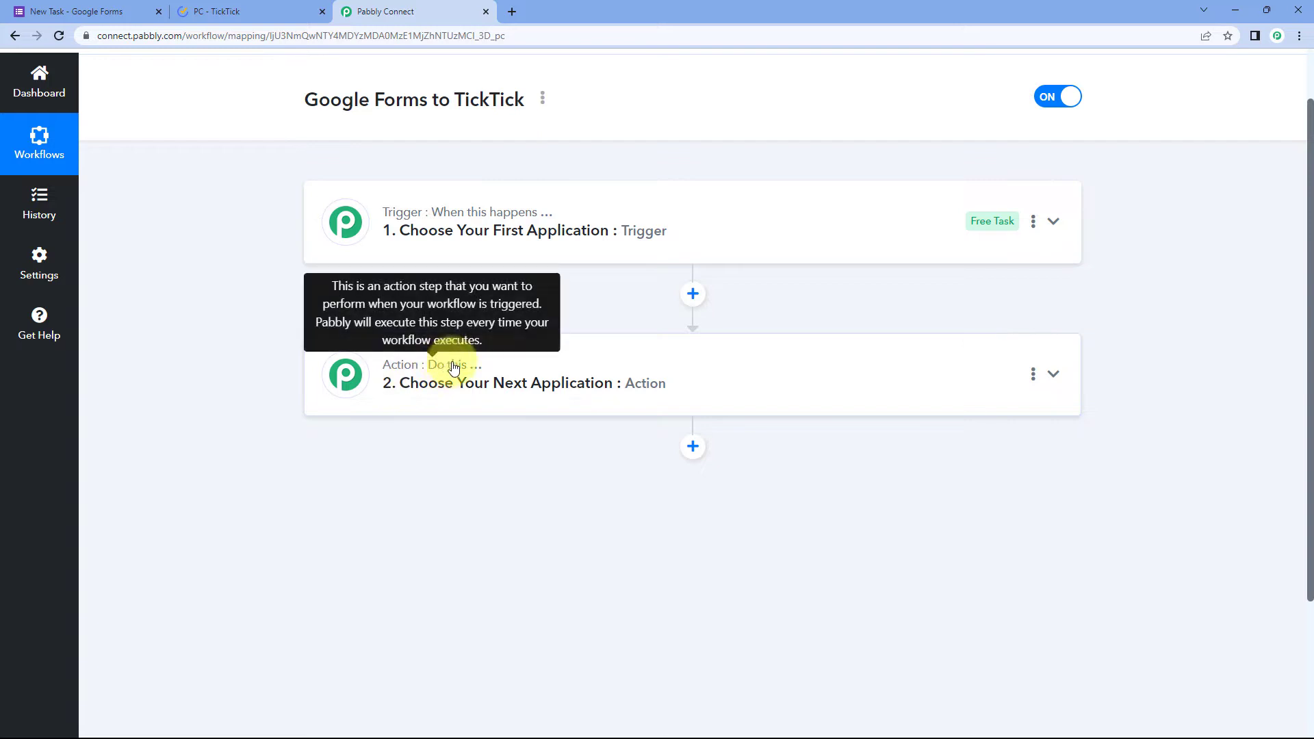
left_click(707, 213)
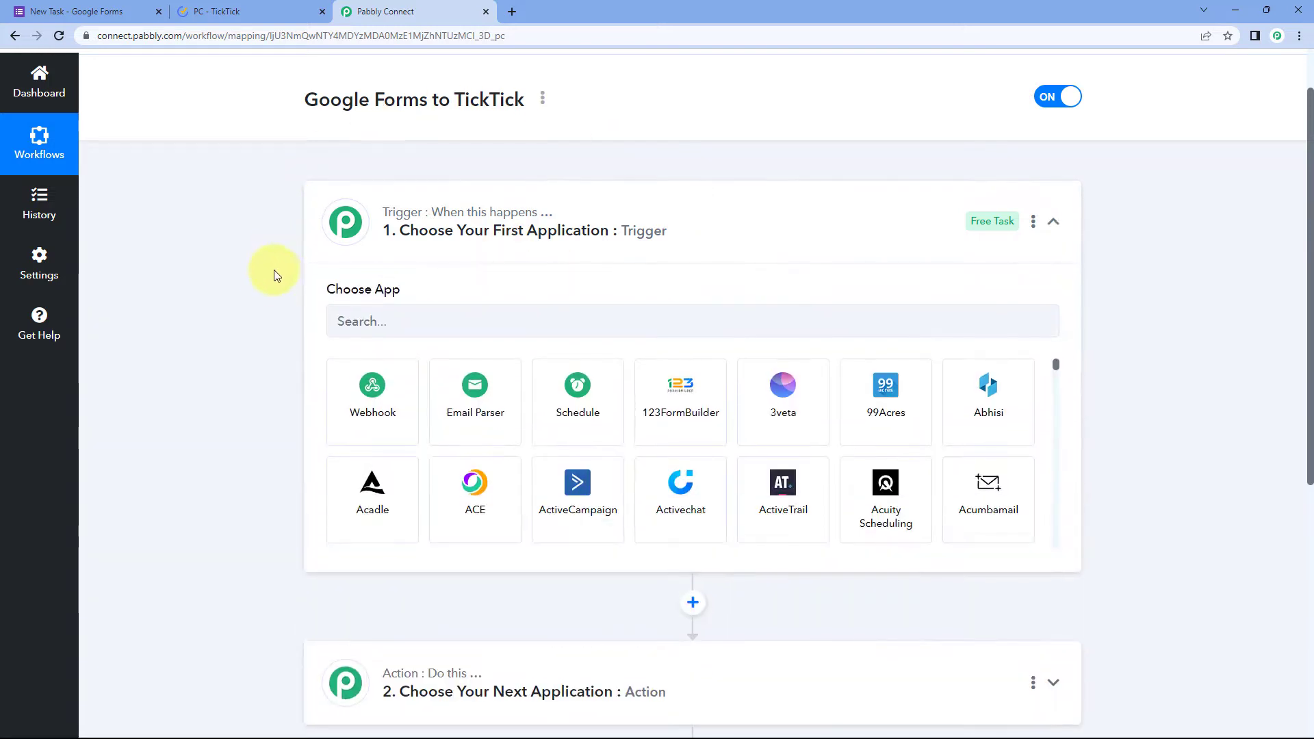
scroll(269, 277, "down", 2)
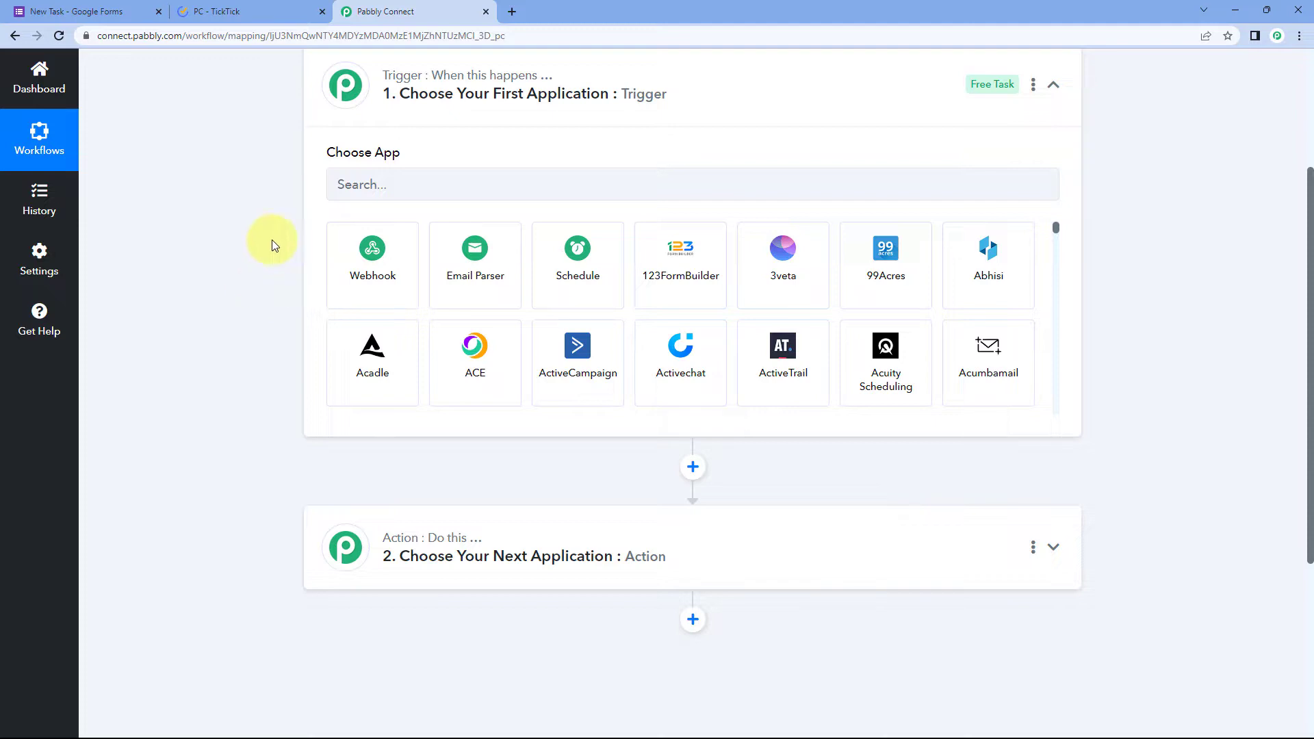
Step: Review the questions of the New Task form in Google Forms and the PC list in TickTick
left_click(58, 11)
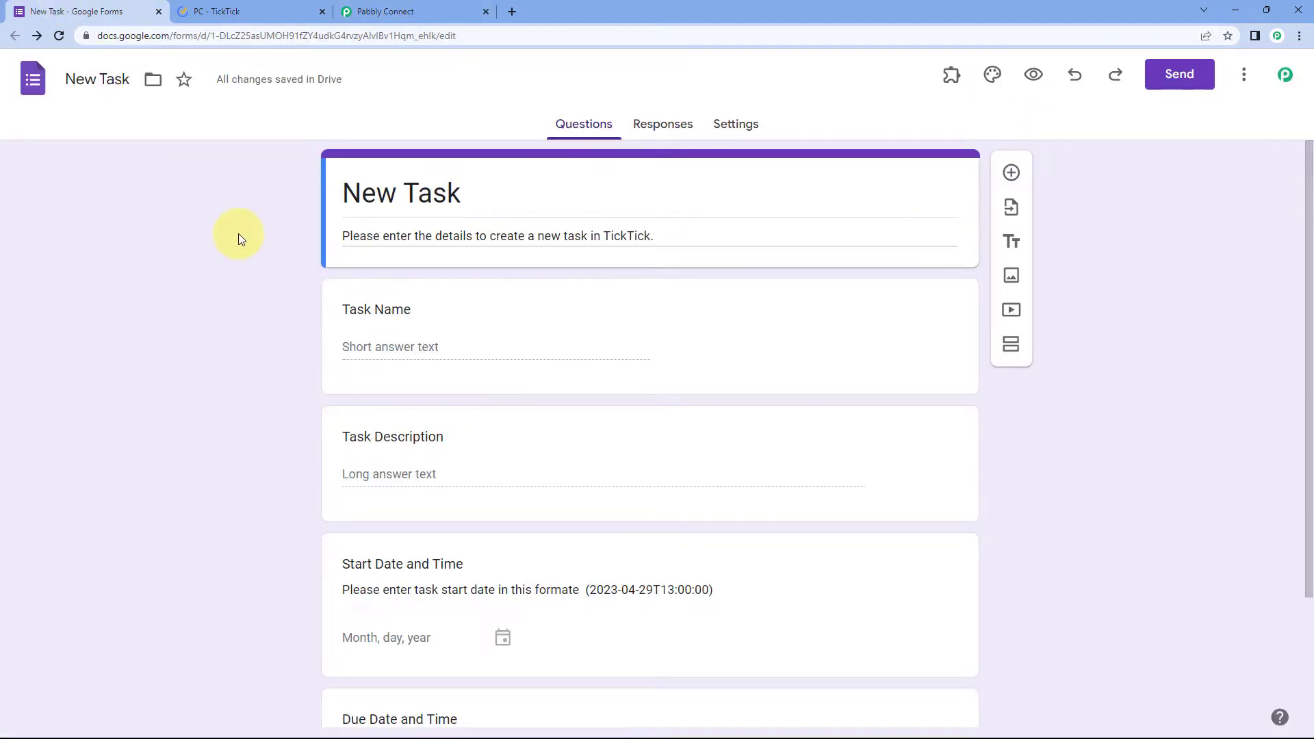
left_click(431, 11)
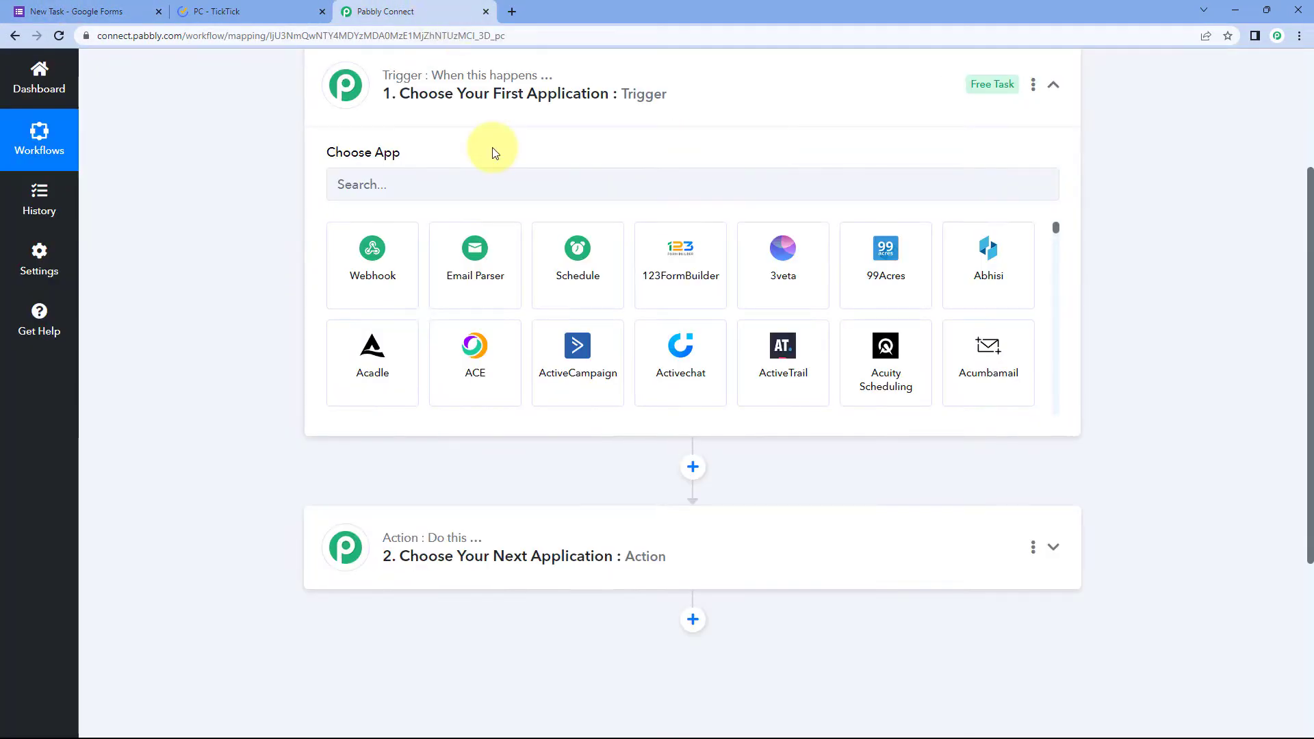
left_click(69, 11)
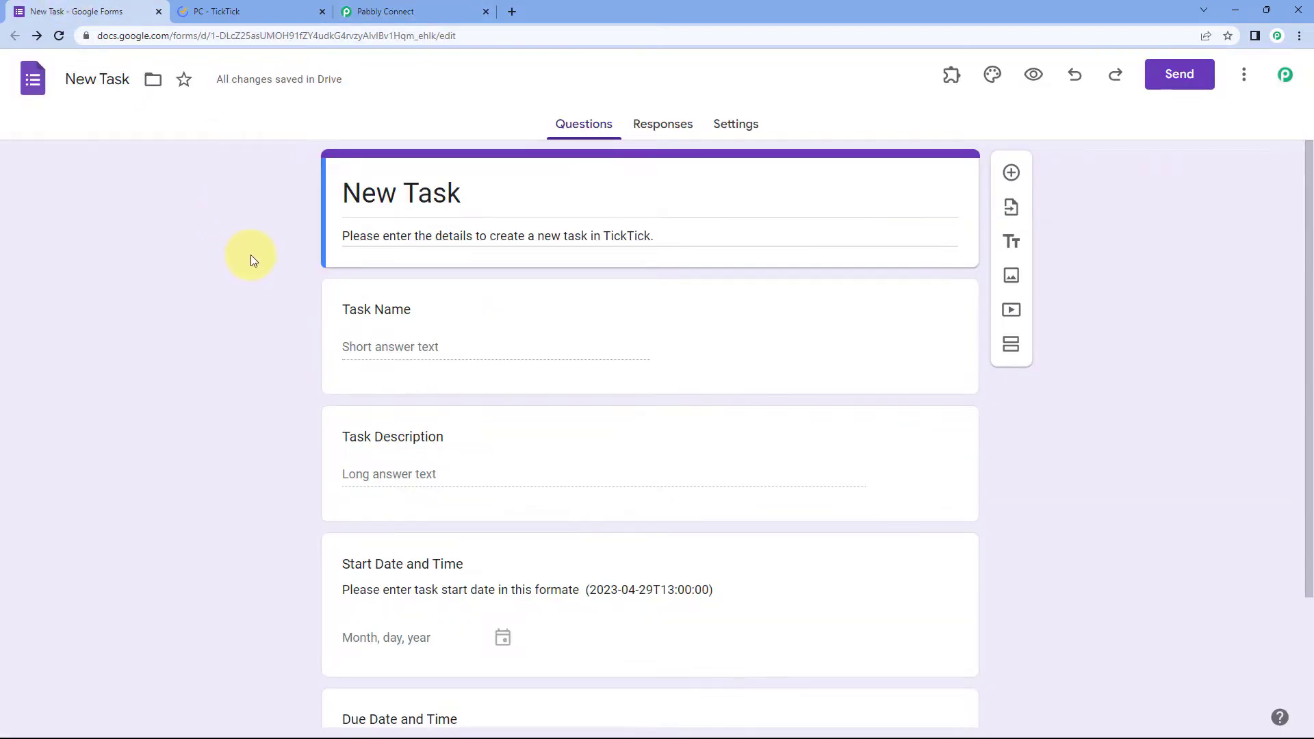
scroll(268, 327, "down", 3)
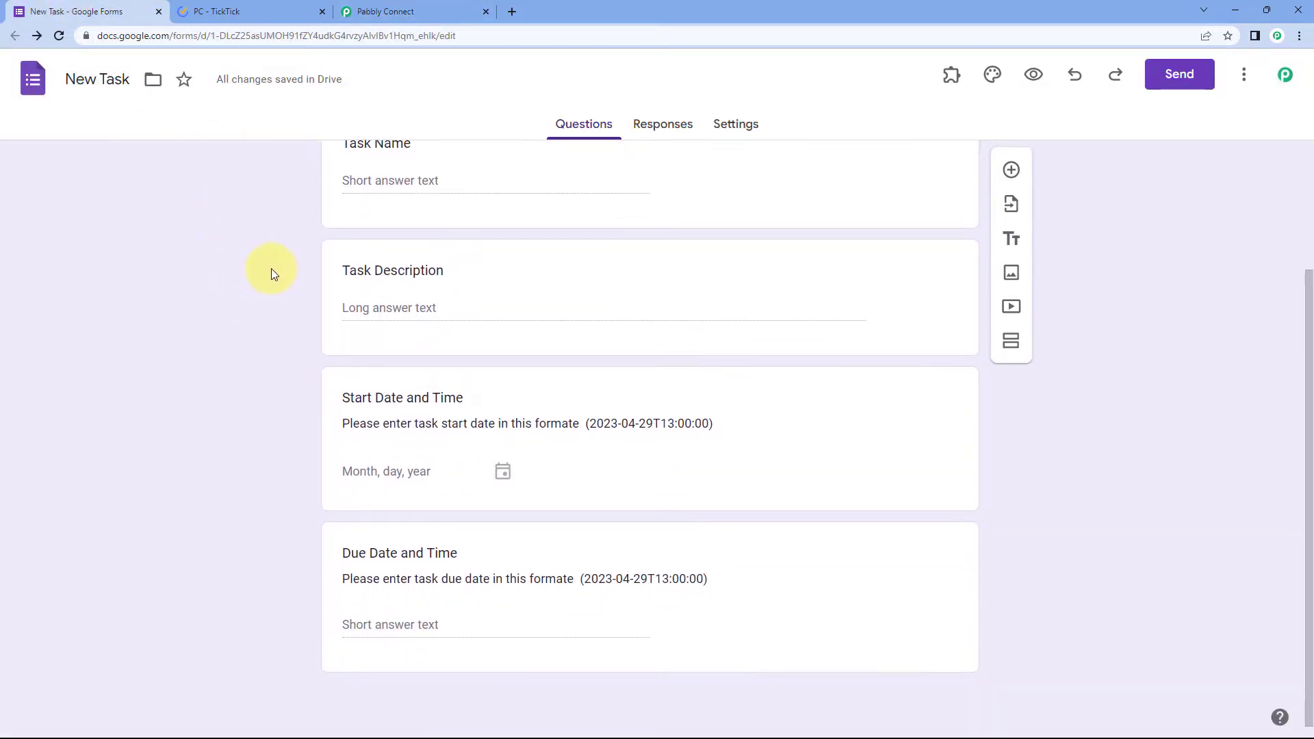
left_click(436, 6)
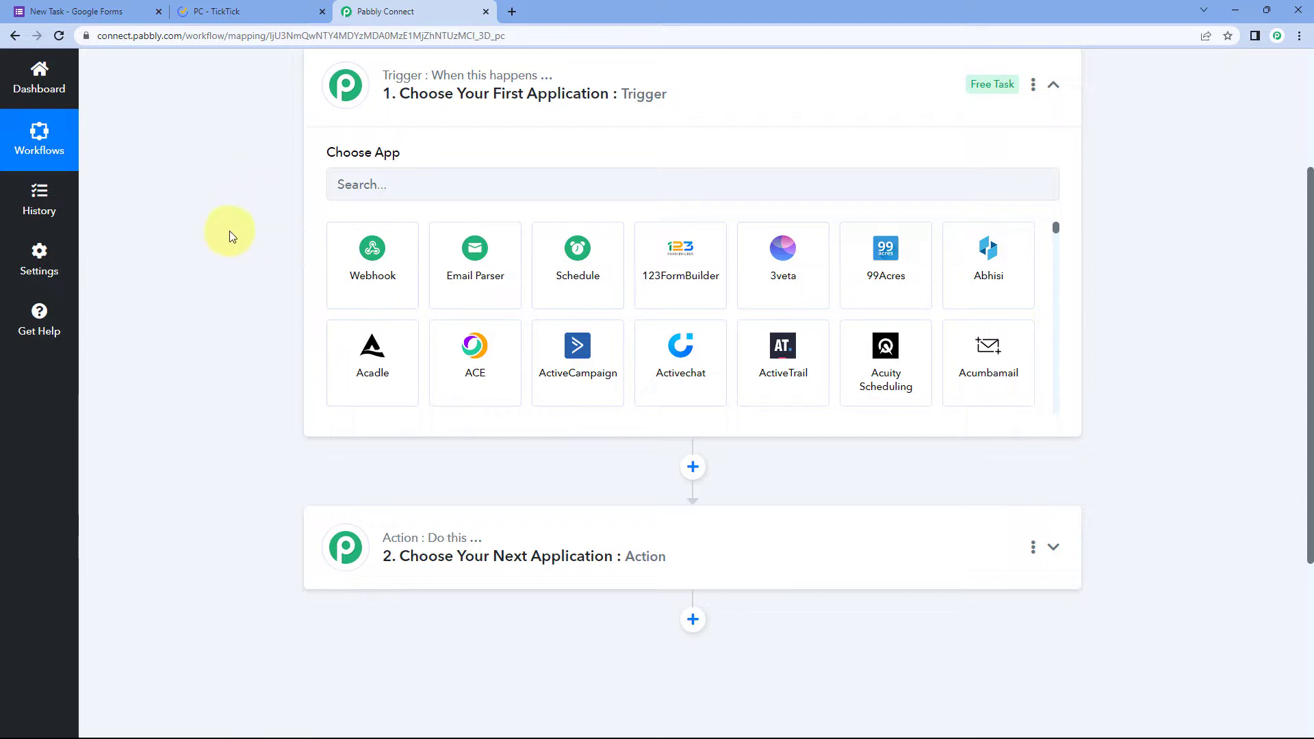
scroll(260, 270, "down", 1)
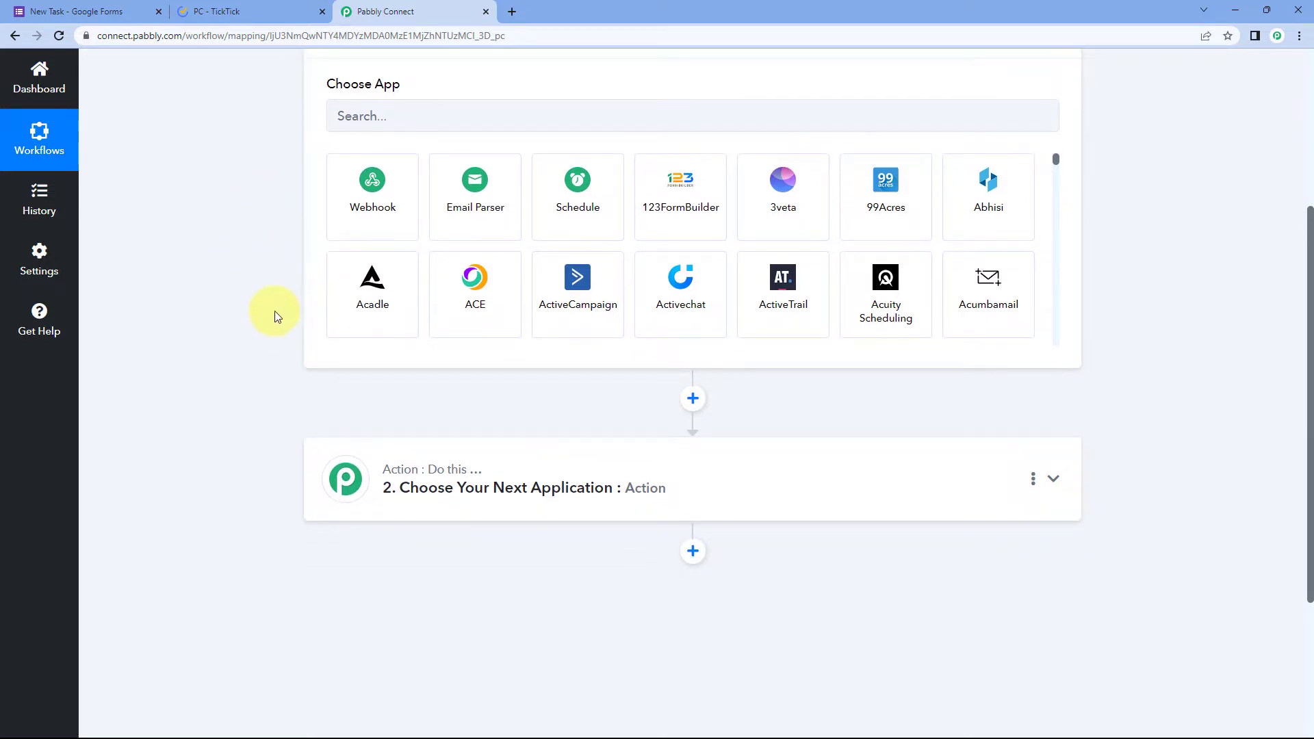
left_click(260, 10)
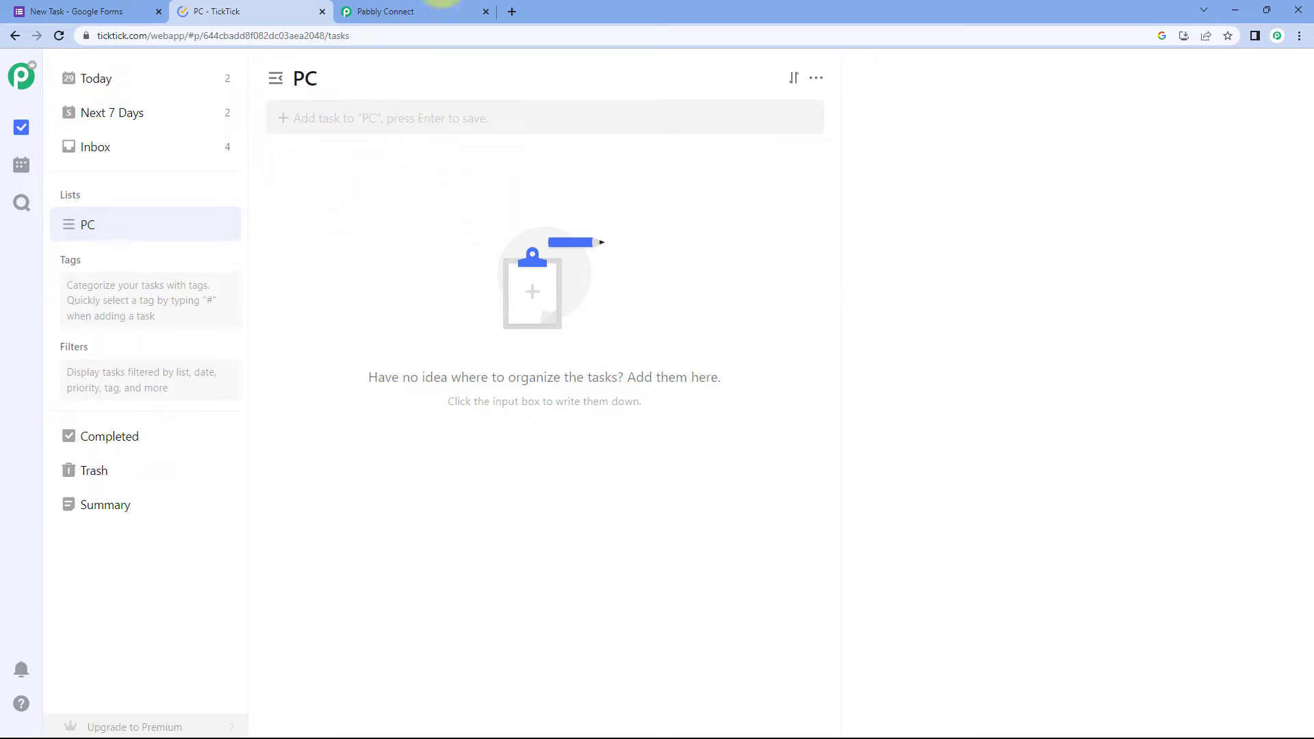
left_click(421, 12)
Step: Set the workflow trigger to Google Forms with the New Response Received event
scroll(273, 240, "up", 2)
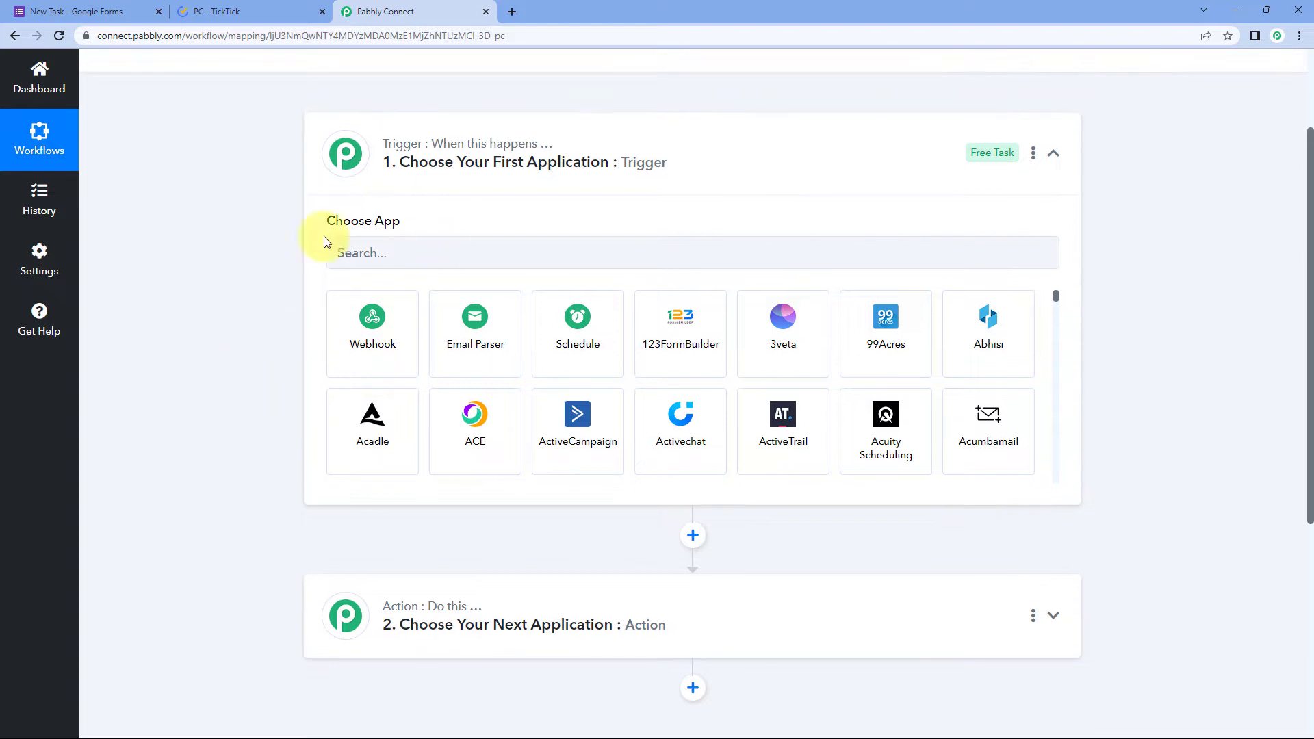
left_click(372, 261)
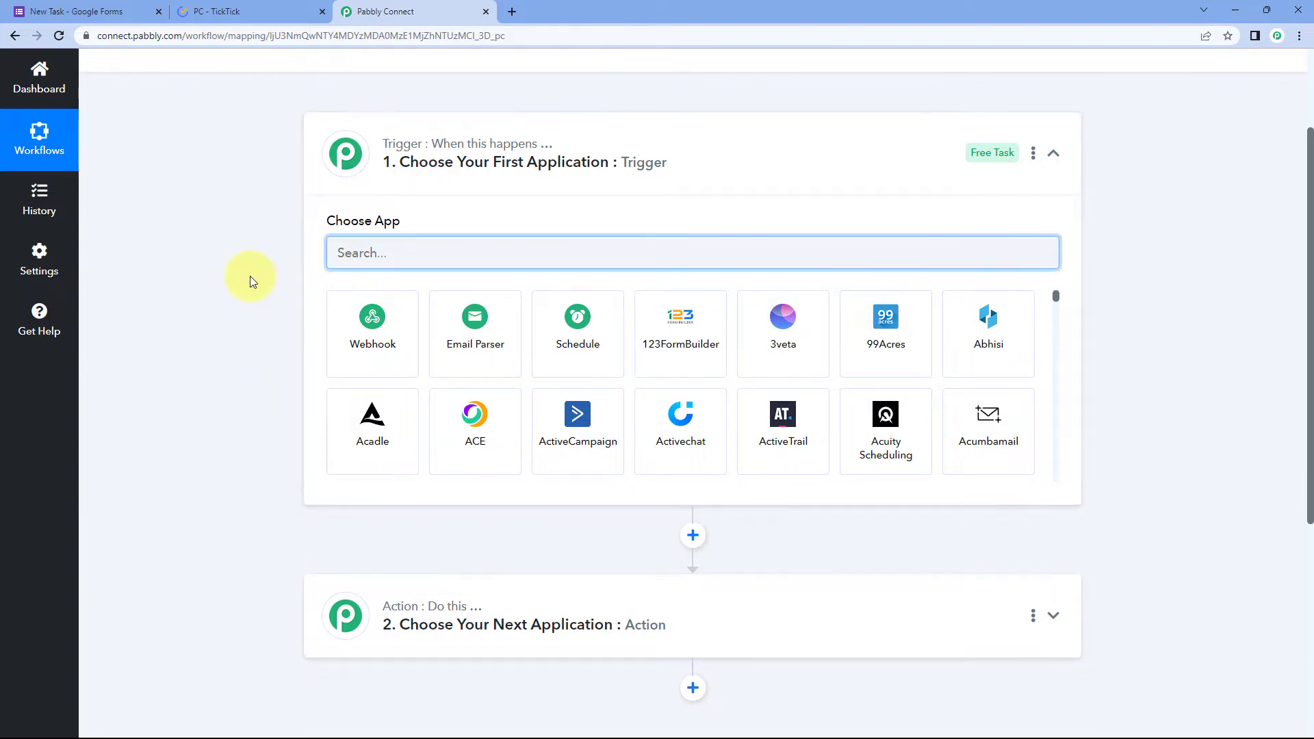
type("Google For")
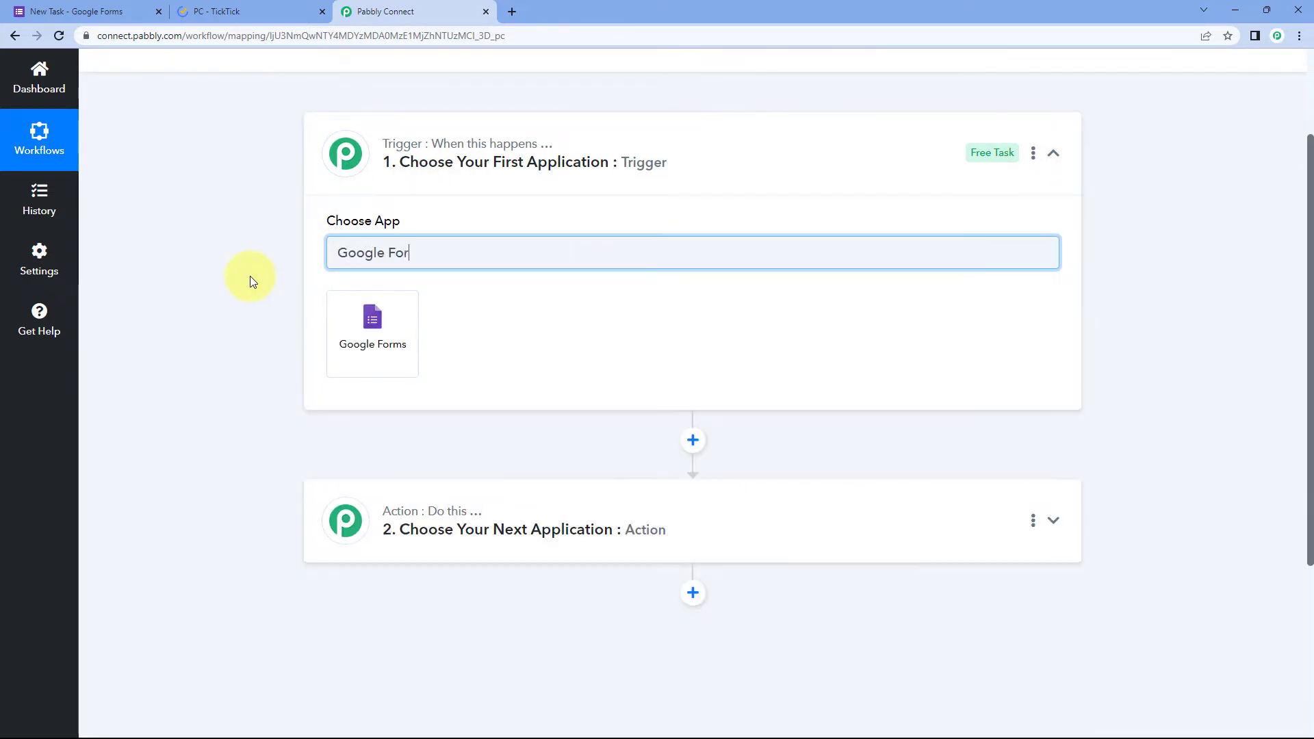
type("ms")
left_click(406, 346)
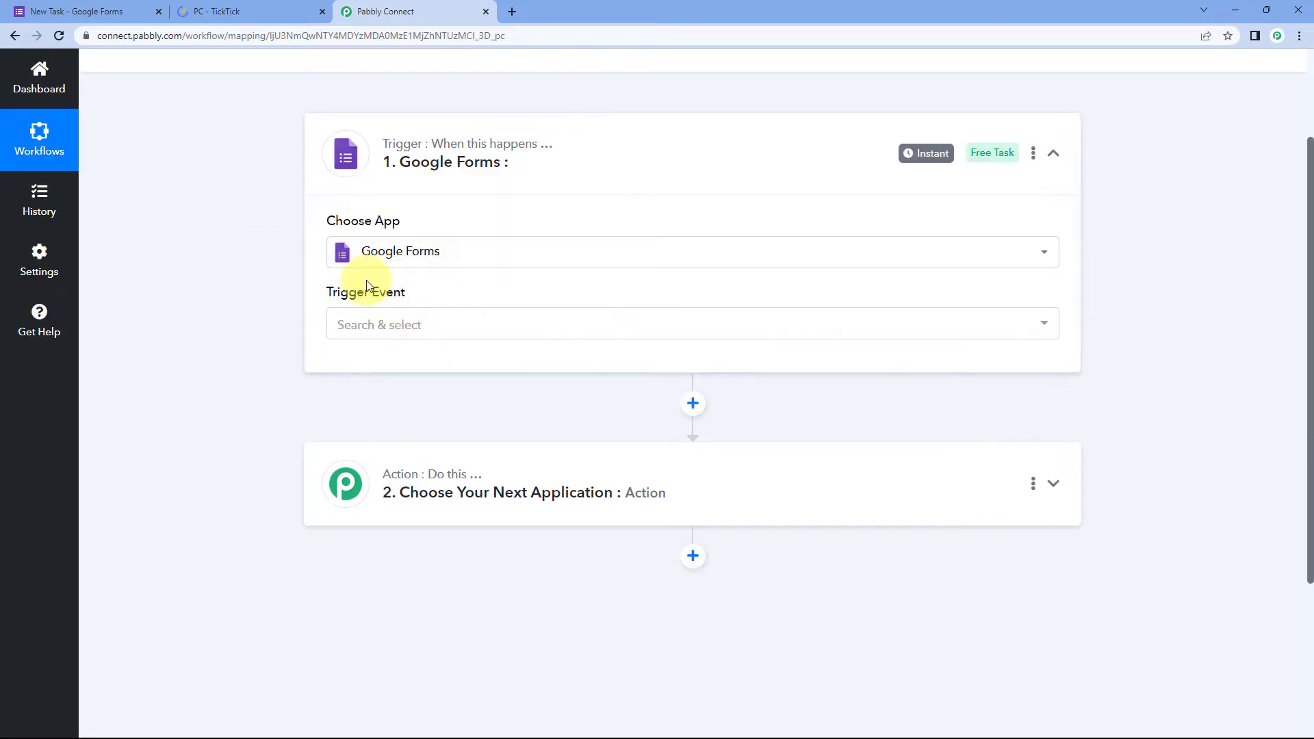
left_click(431, 327)
scroll(274, 322, "down", 1)
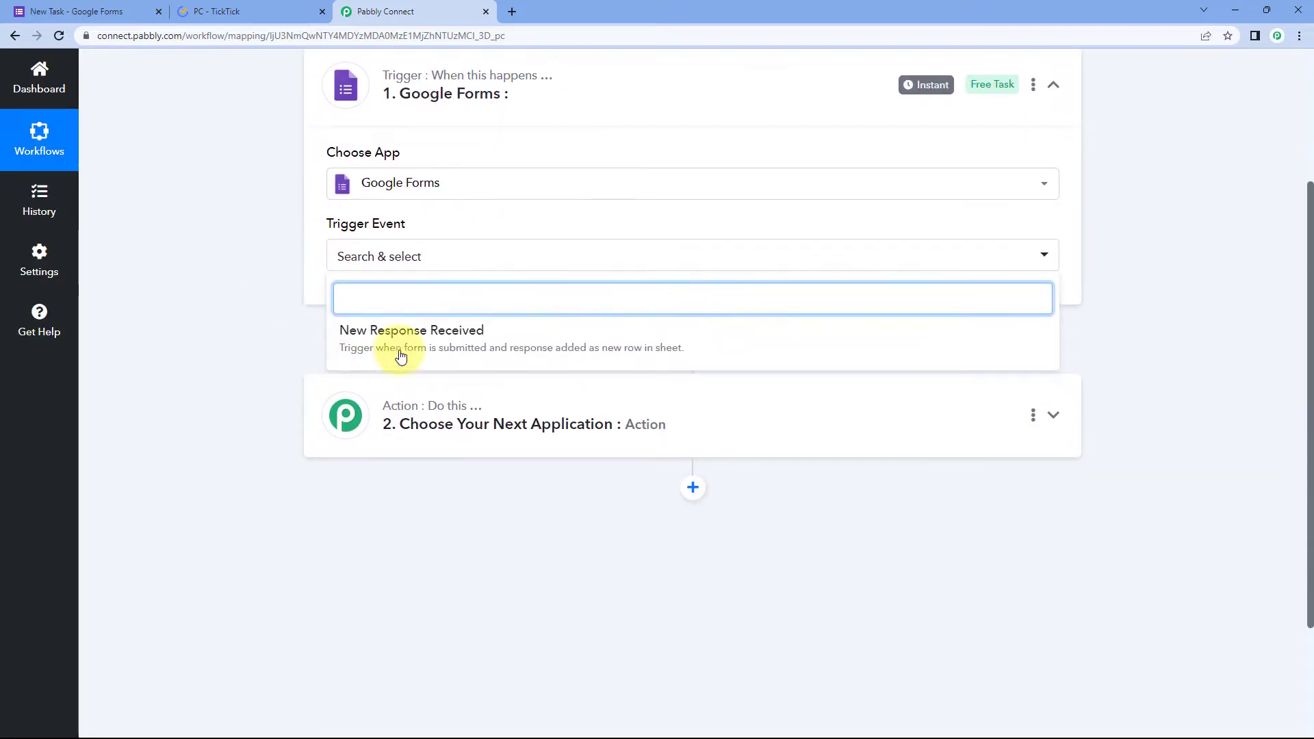
left_click(493, 346)
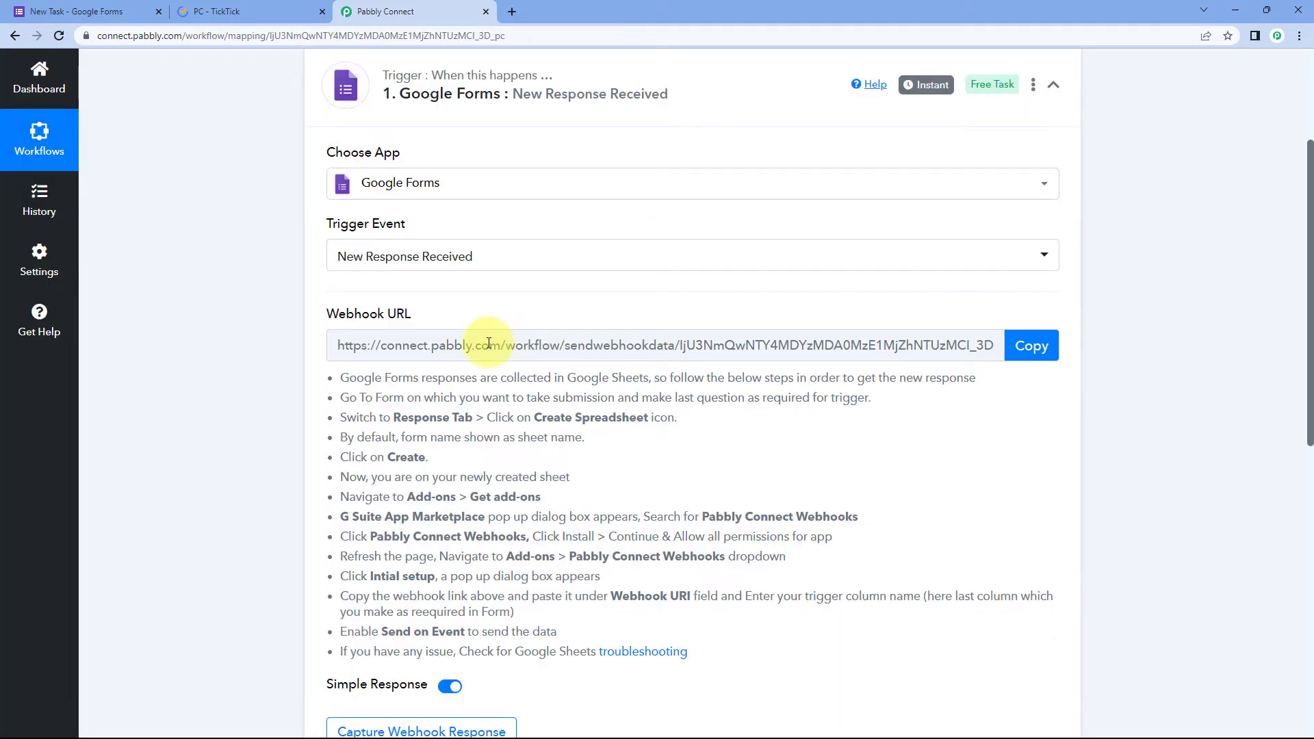
Step: Read the webhook setup instructions under the Google Forms trigger, comparing them with the New Task form
scroll(489, 343, "down", 2)
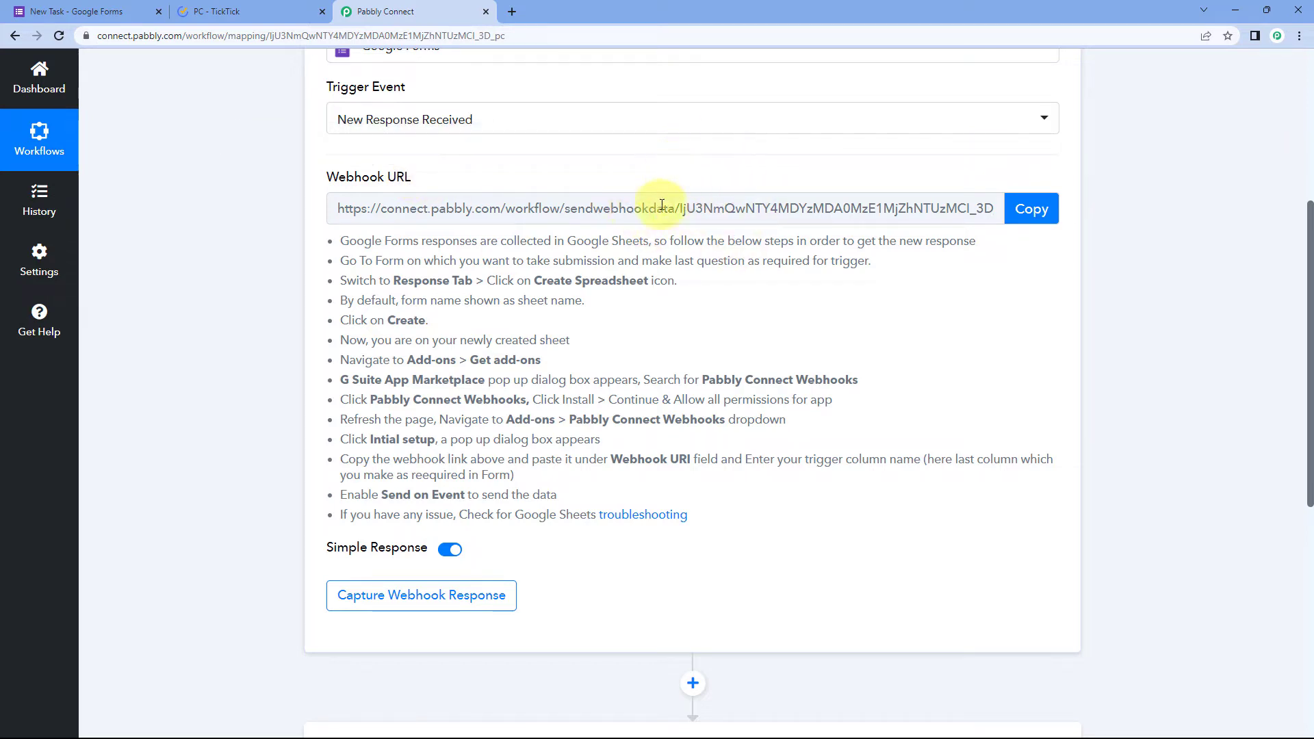
left_click(75, 12)
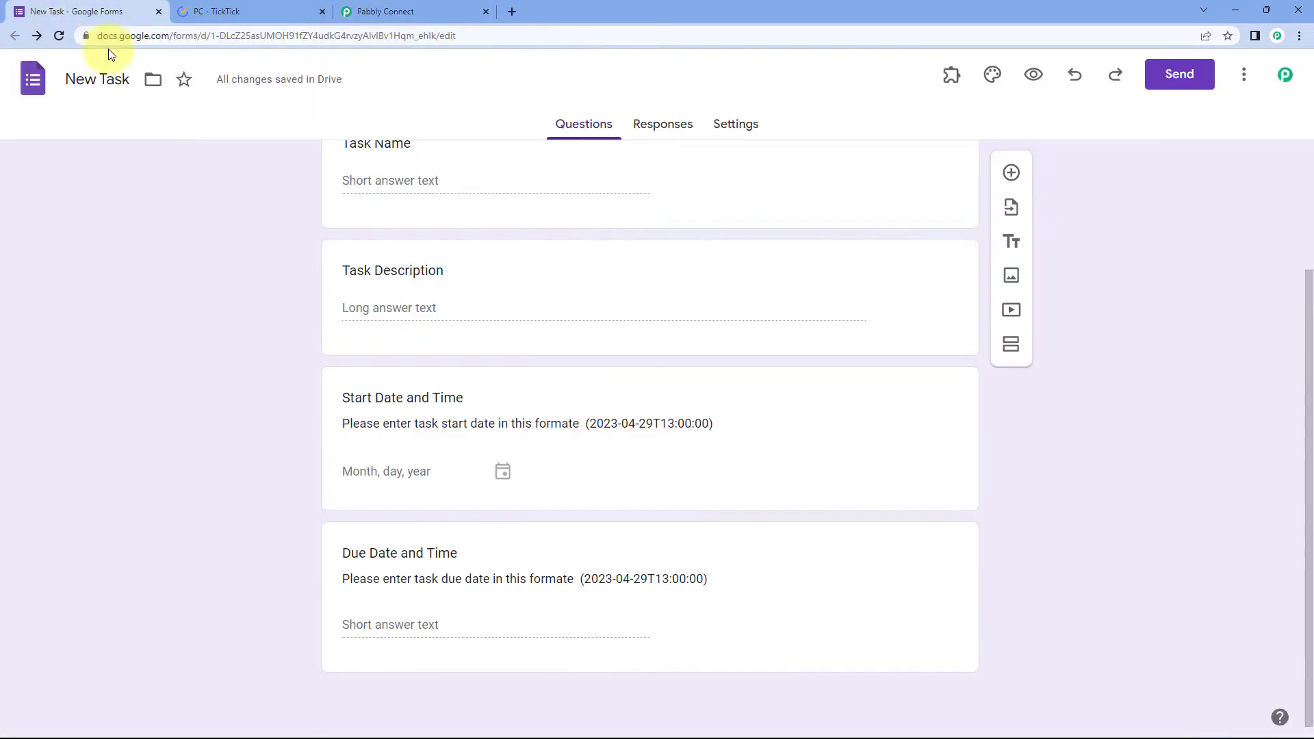
left_click(383, 11)
scroll(579, 205, "up", 1)
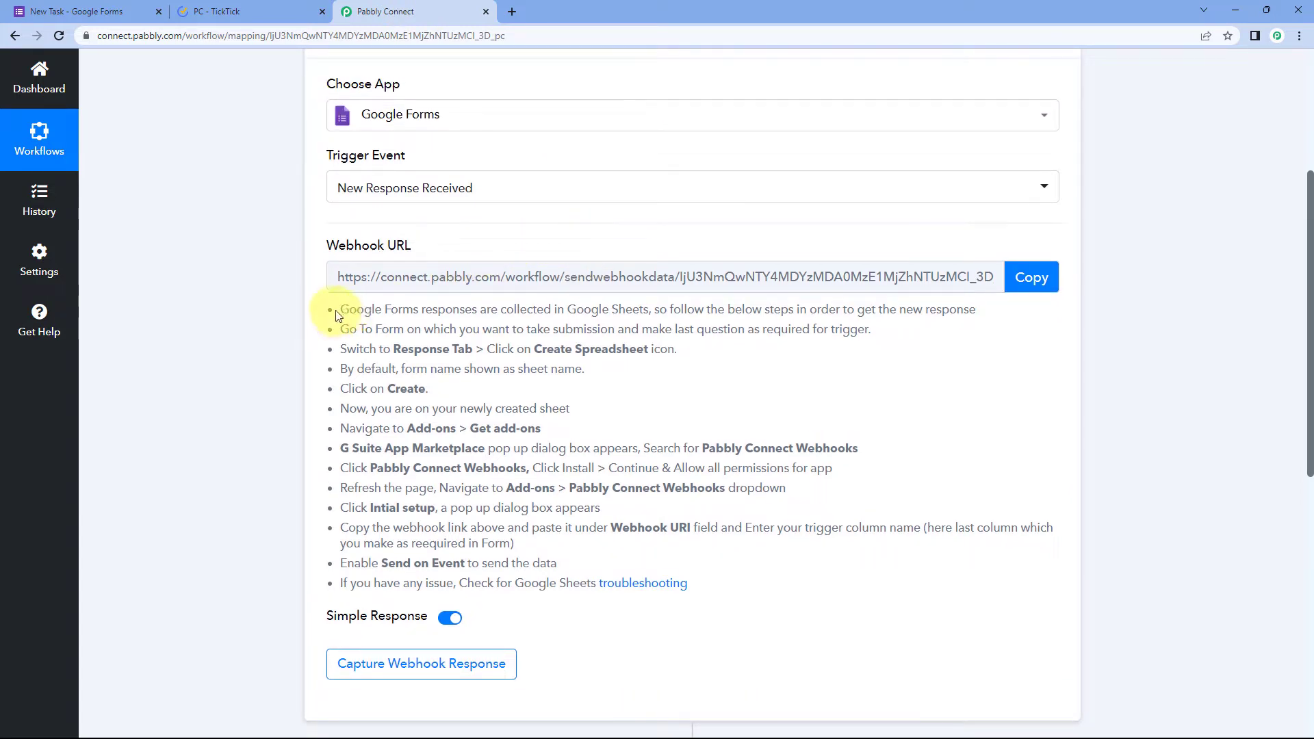
left_click_drag(336, 315, 713, 579)
left_click(714, 433)
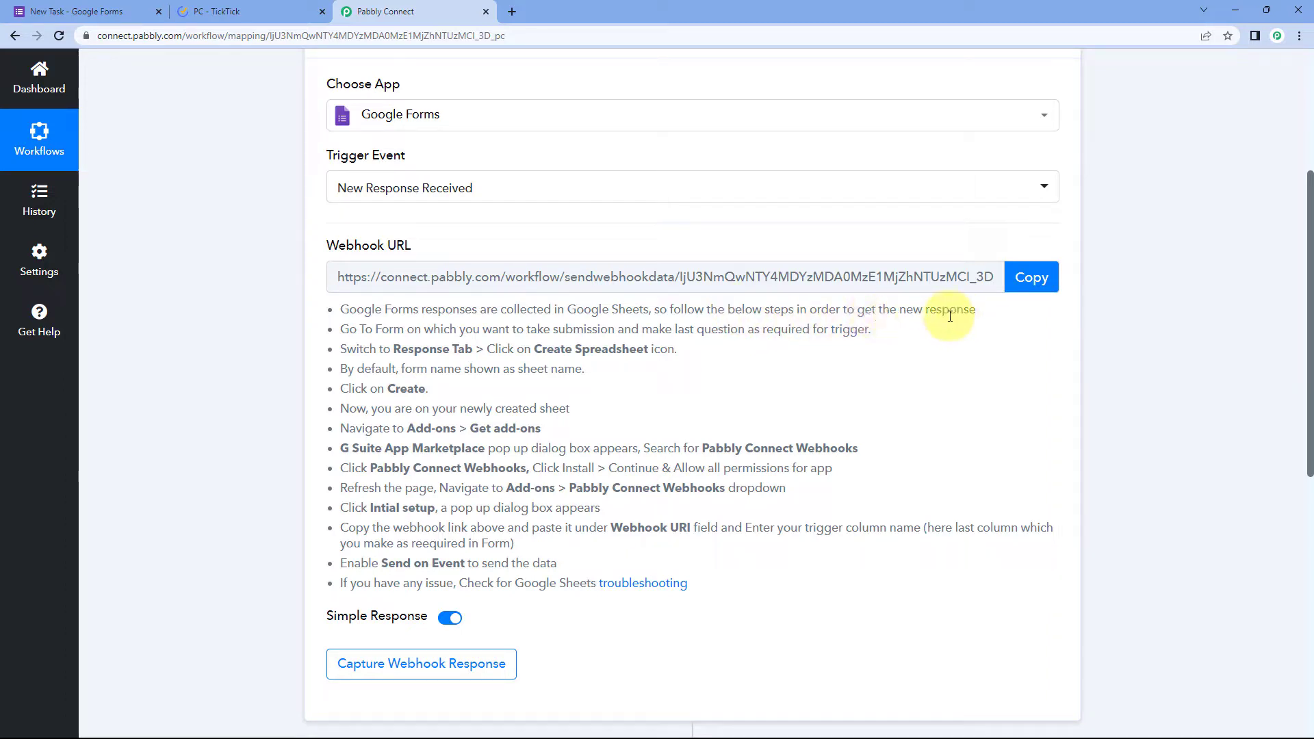
left_click(137, 10)
scroll(274, 219, "up", 3)
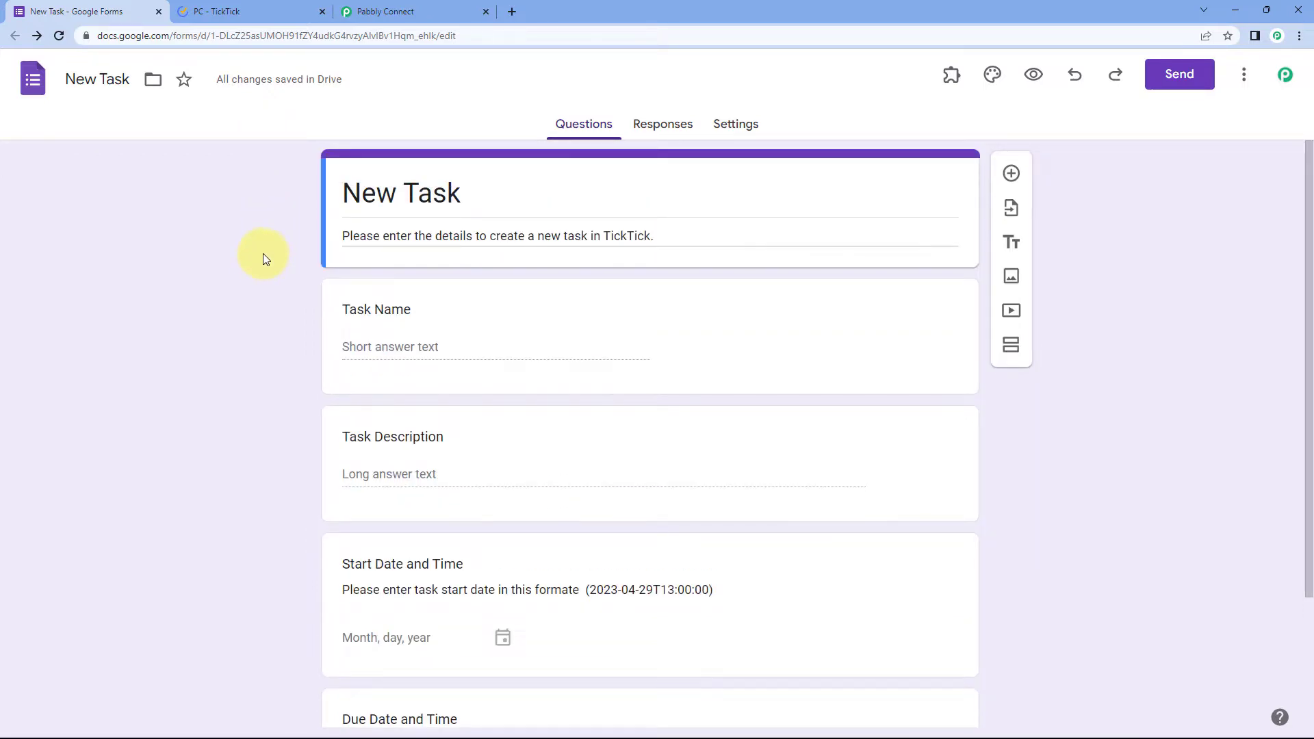
left_click(434, 10)
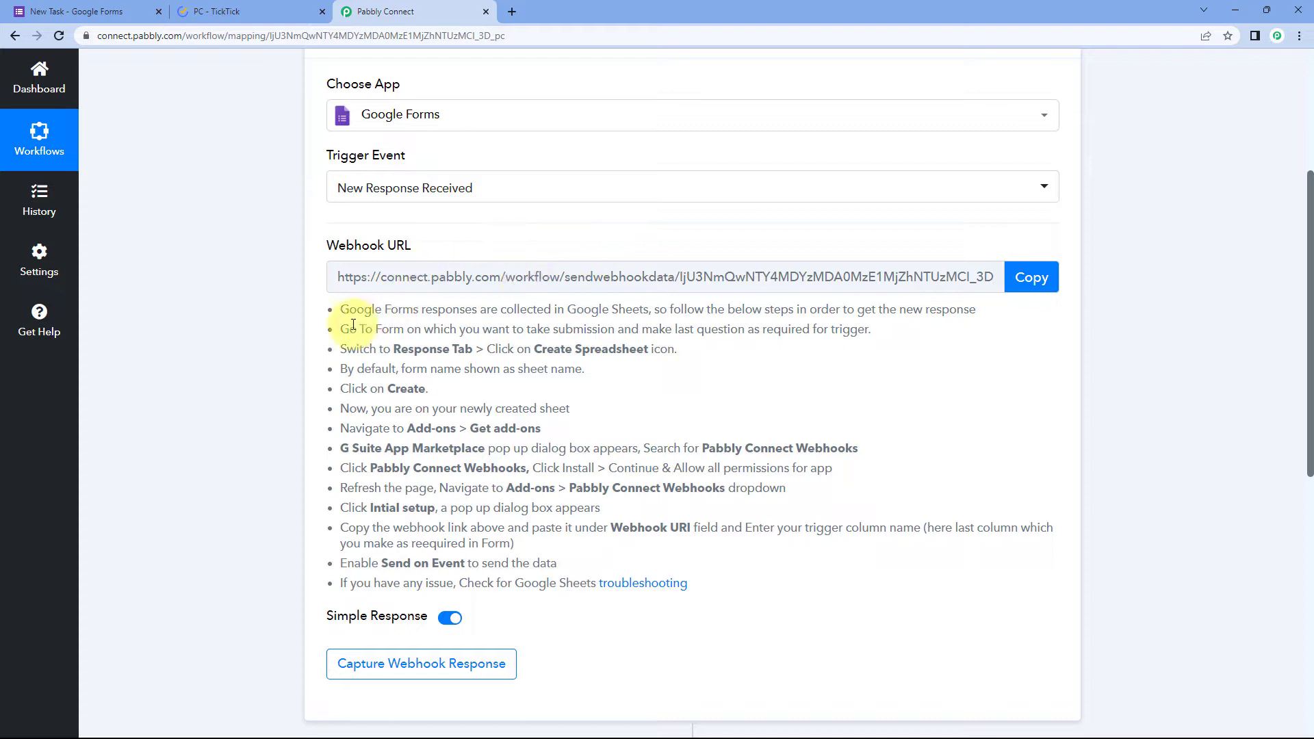
left_click_drag(336, 330, 725, 572)
left_click(828, 388)
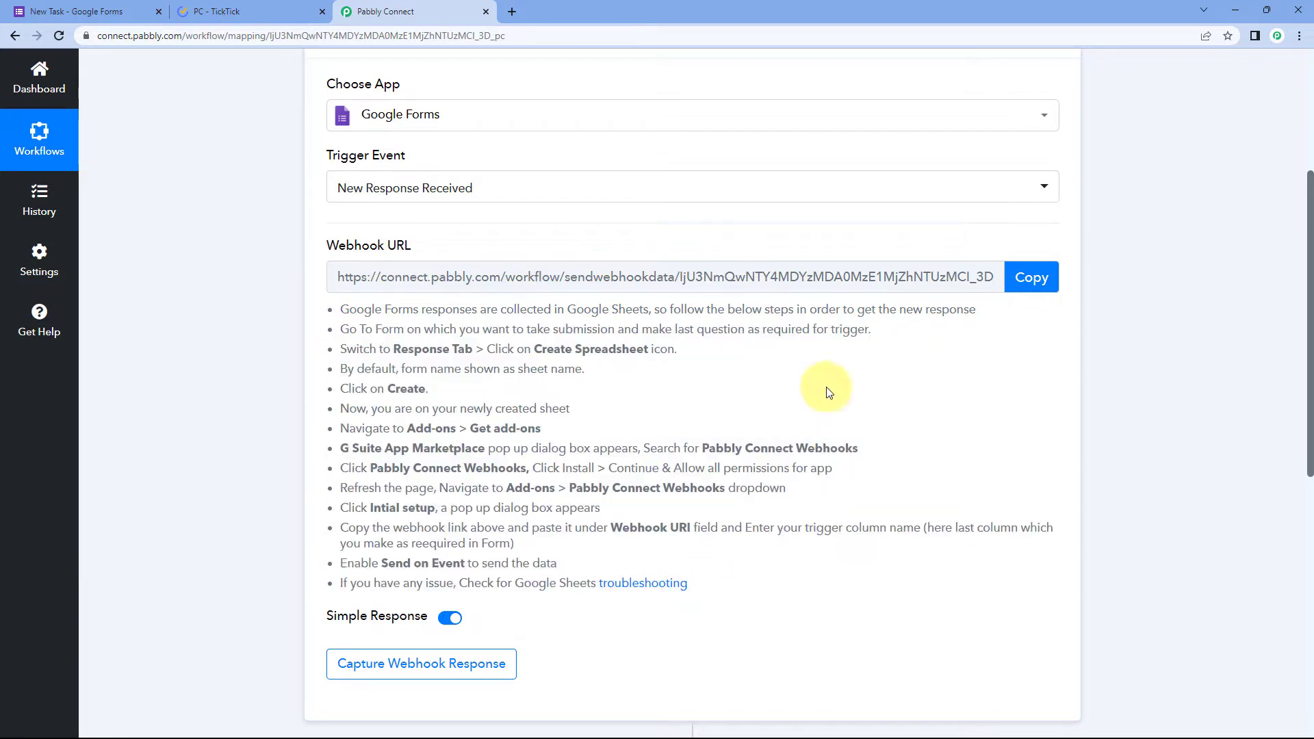
Step: Copy the trigger's webhook URL, and switch to Google Forms to check the New Task form's questions
left_click(1039, 284)
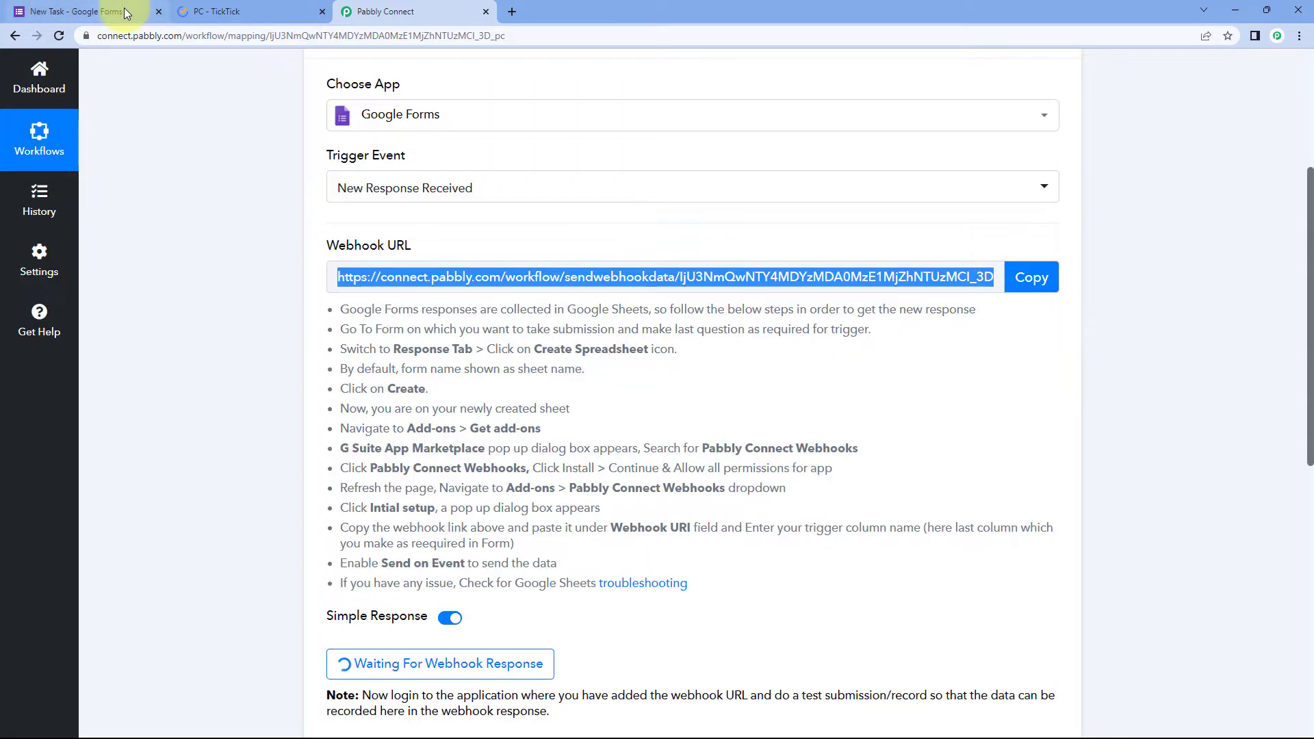
left_click(118, 7)
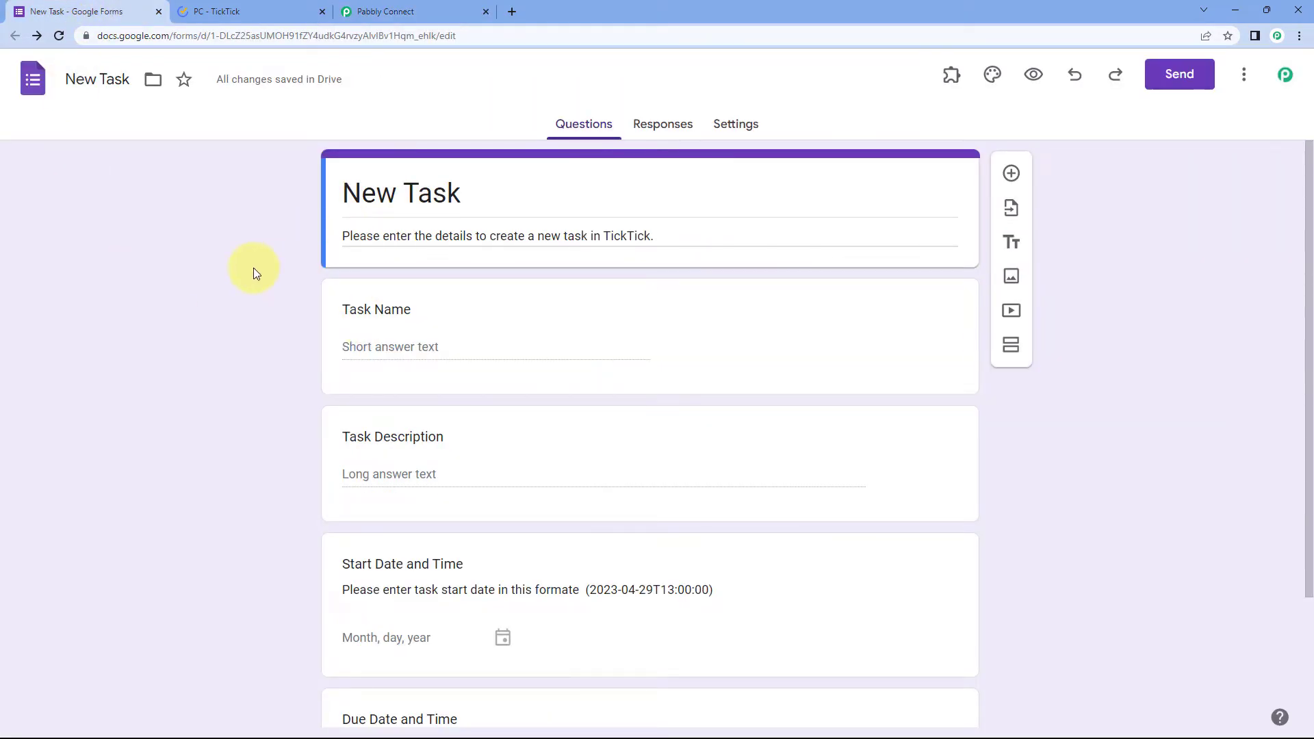
scroll(253, 268, "down", 3)
scroll(248, 304, "up", 1)
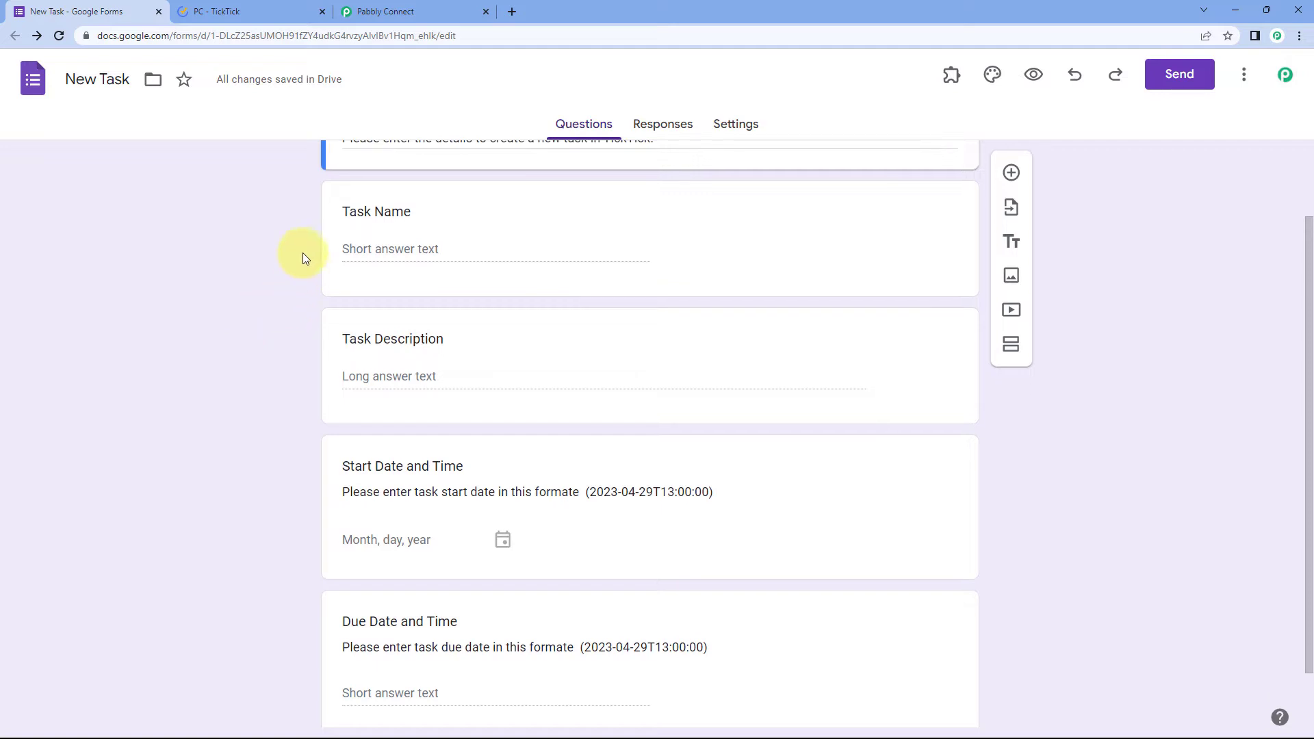
scroll(298, 228, "down", 1)
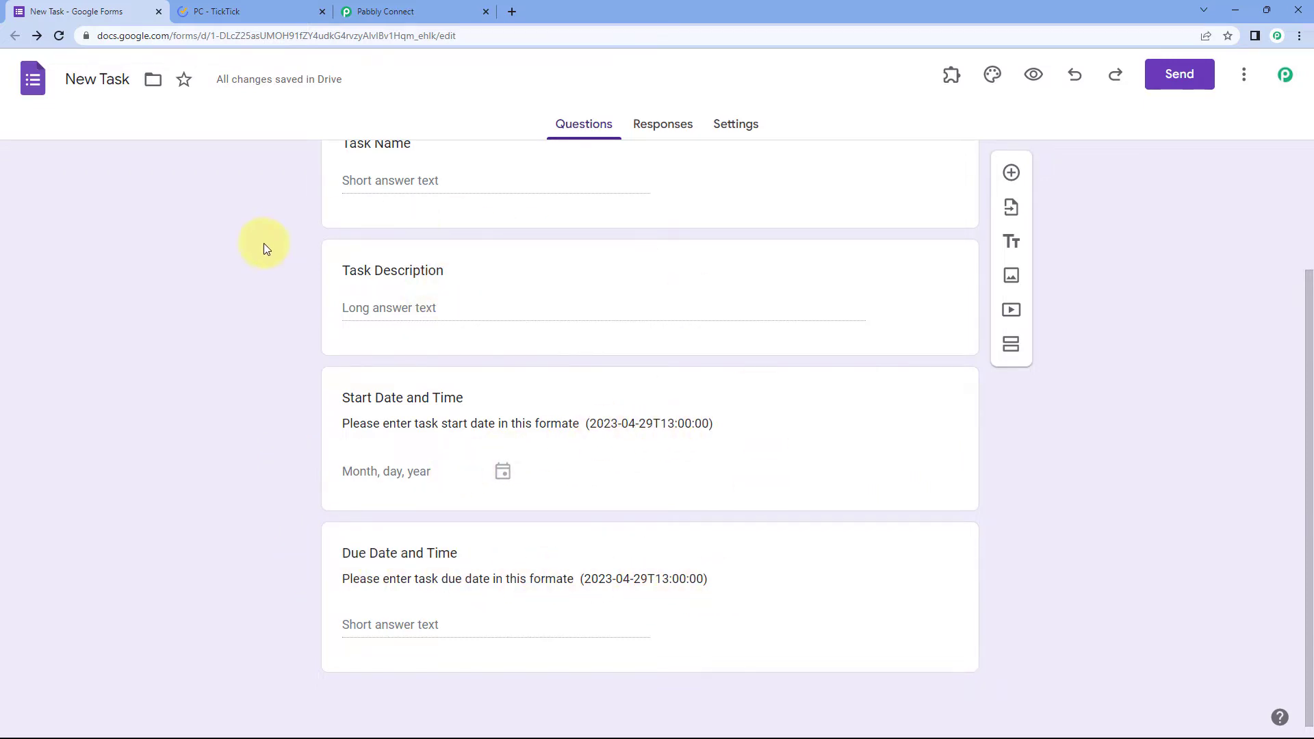
scroll(264, 244, "up", 3)
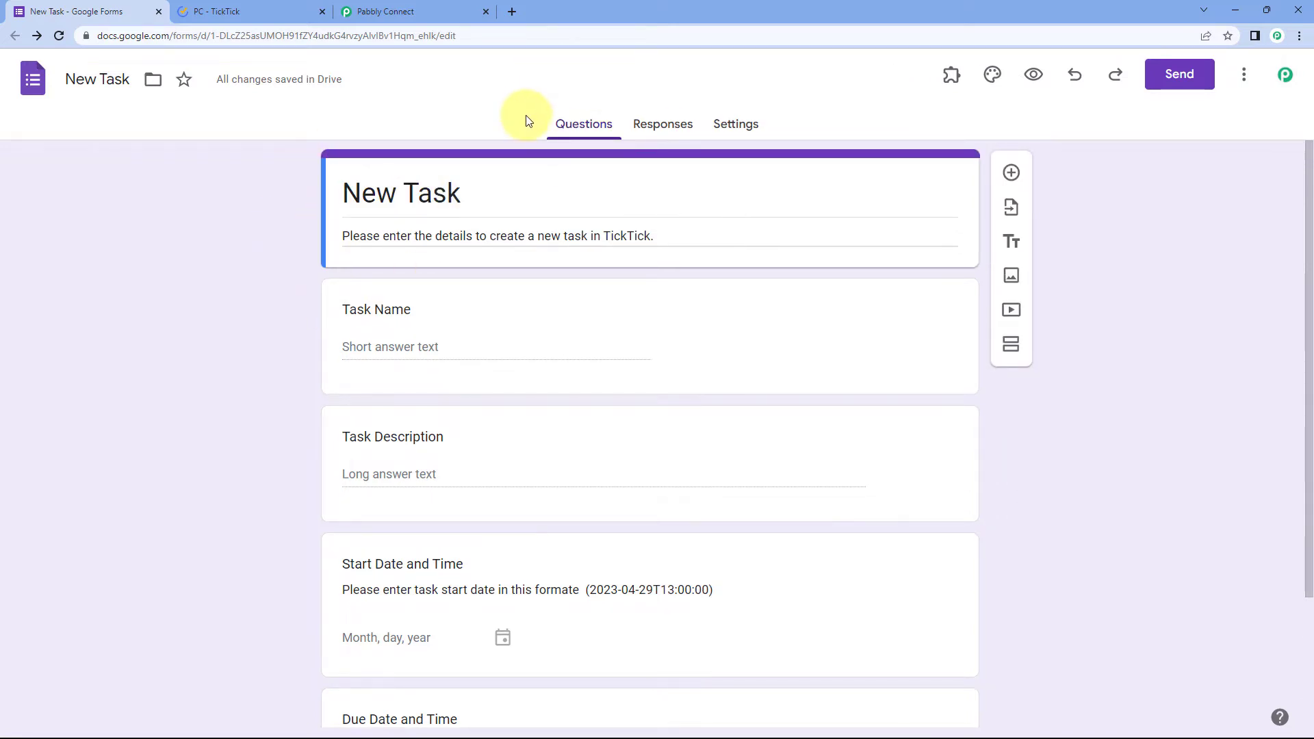
Step: Link the New Task form's responses to a new spreadsheet named New Task (Responses)
left_click(663, 131)
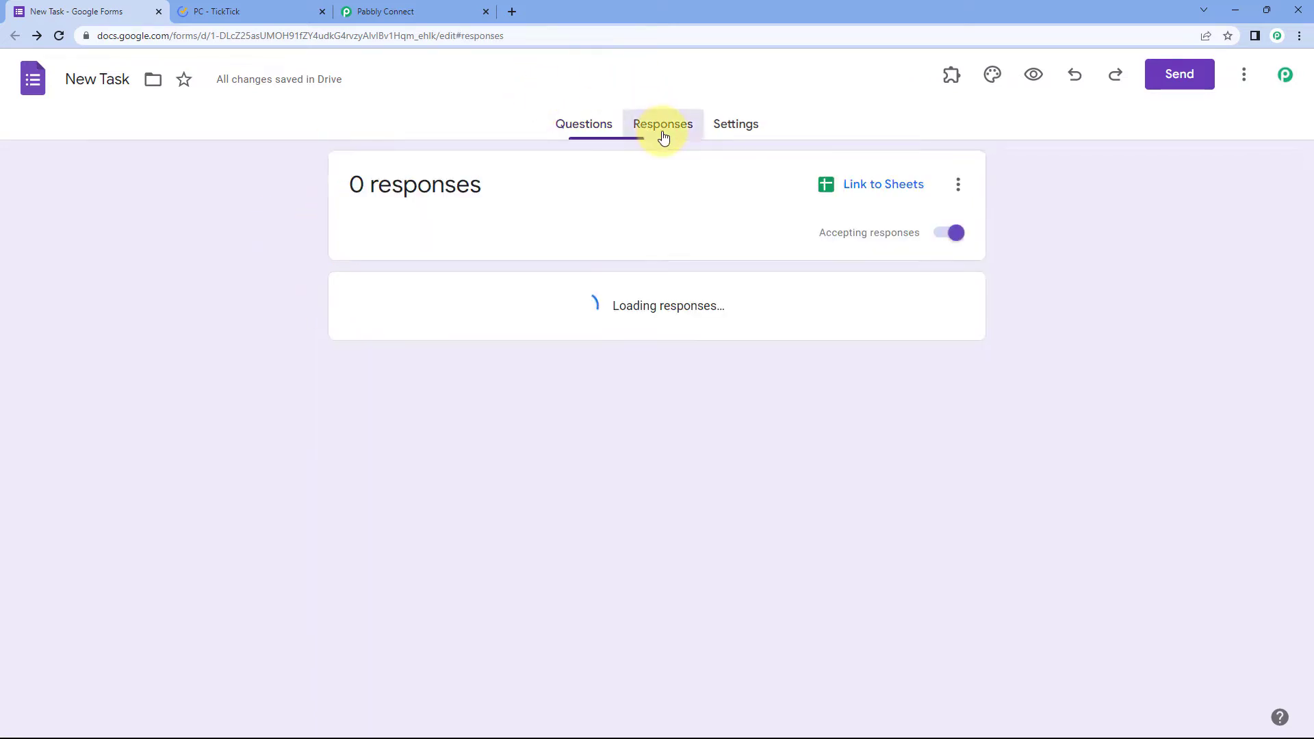
left_click(861, 189)
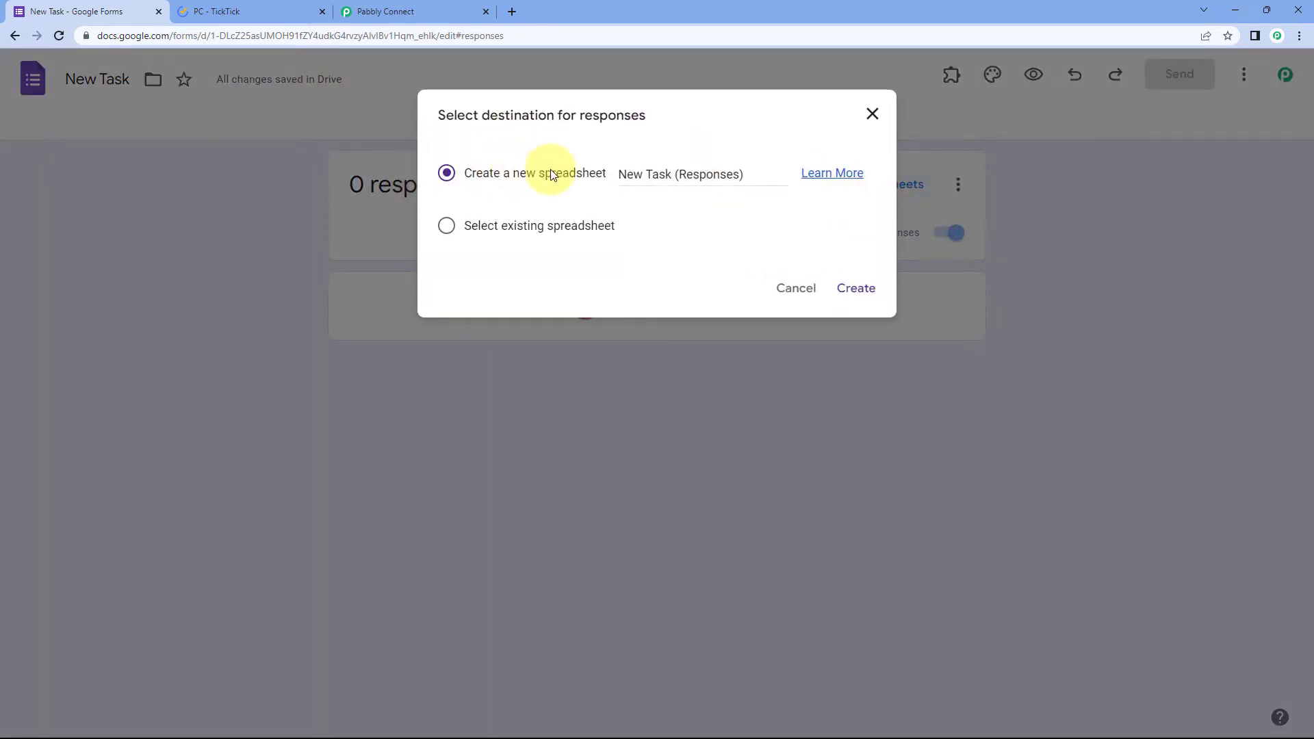
left_click(857, 288)
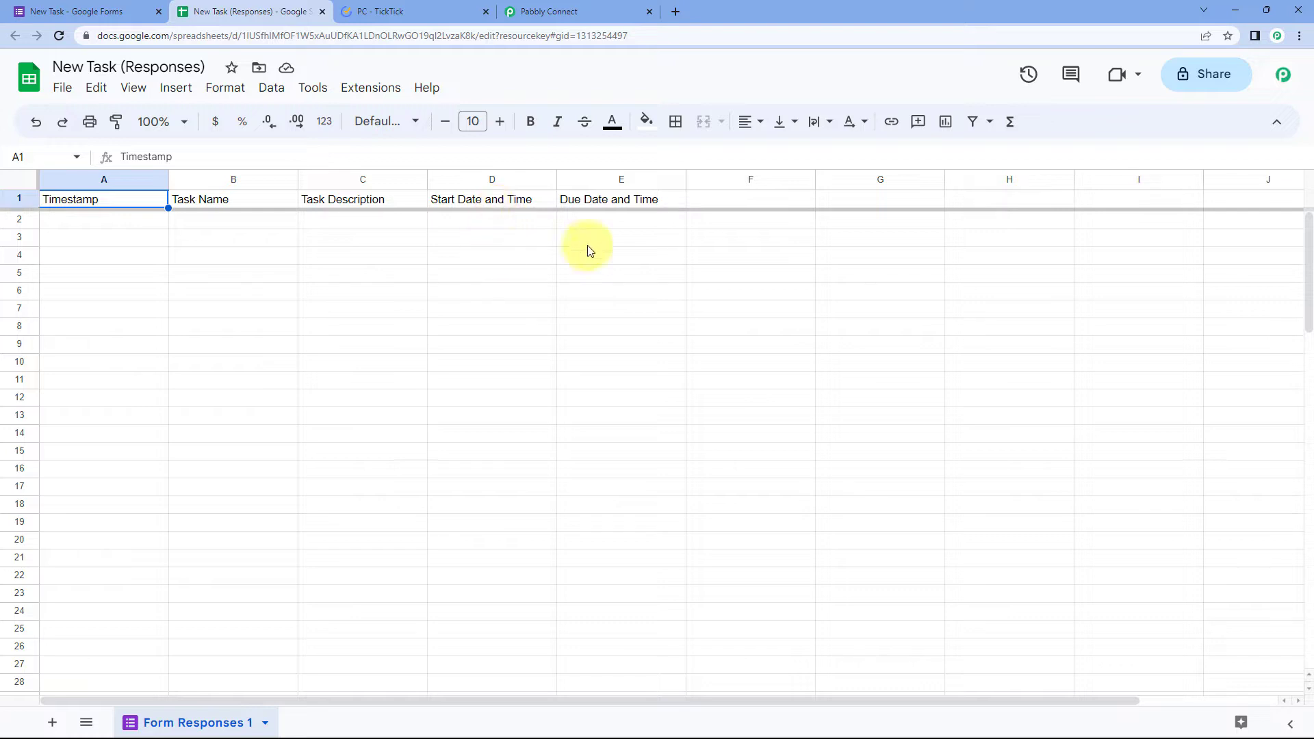
Step: Search the Google Workspace Marketplace for the Pabbly Connect Webhooks add-on to check its installation, and close the marketplace
left_click(375, 89)
mouse_move(451, 123)
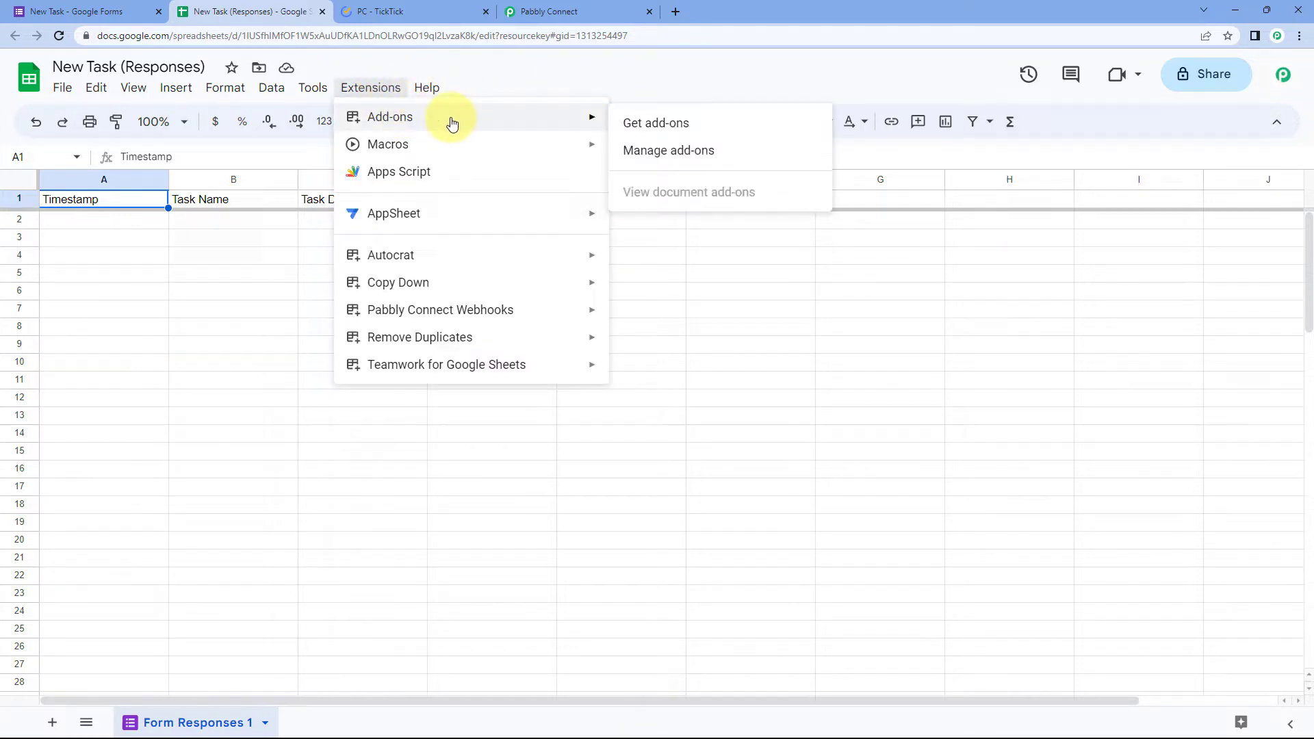
left_click(731, 124)
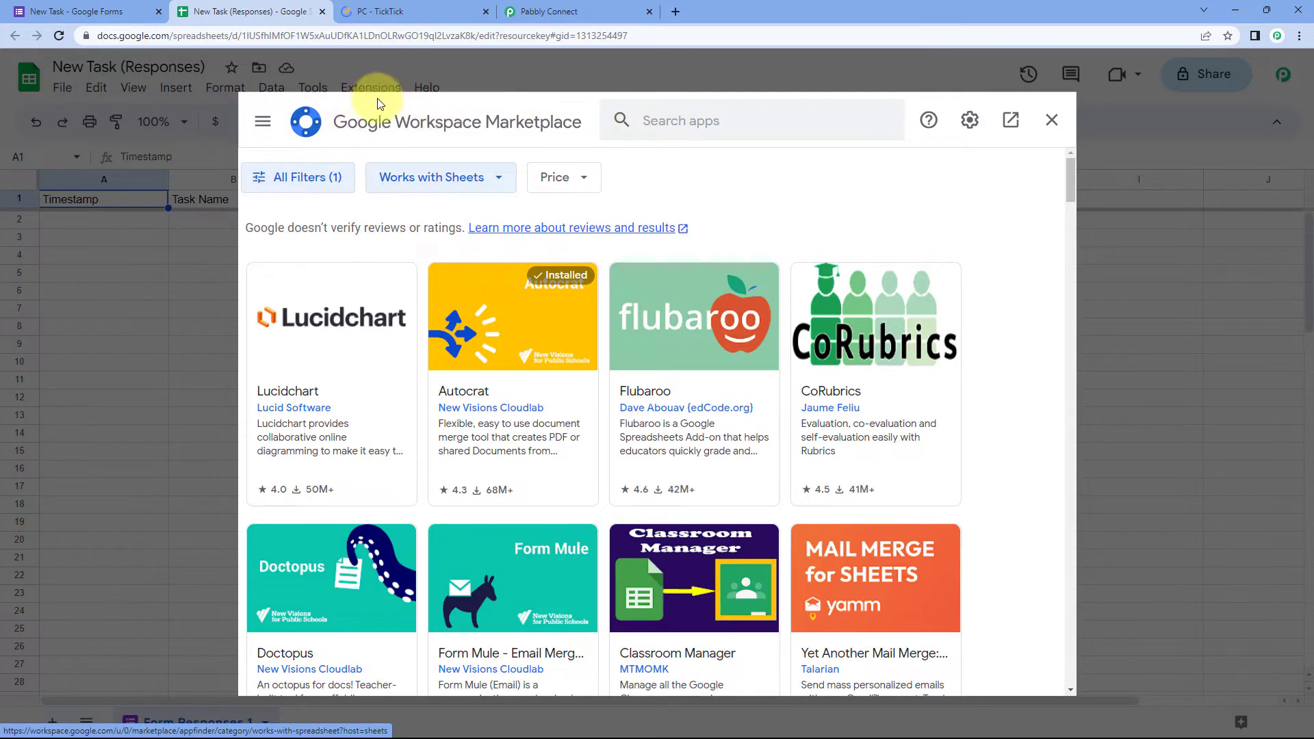
left_click(705, 119)
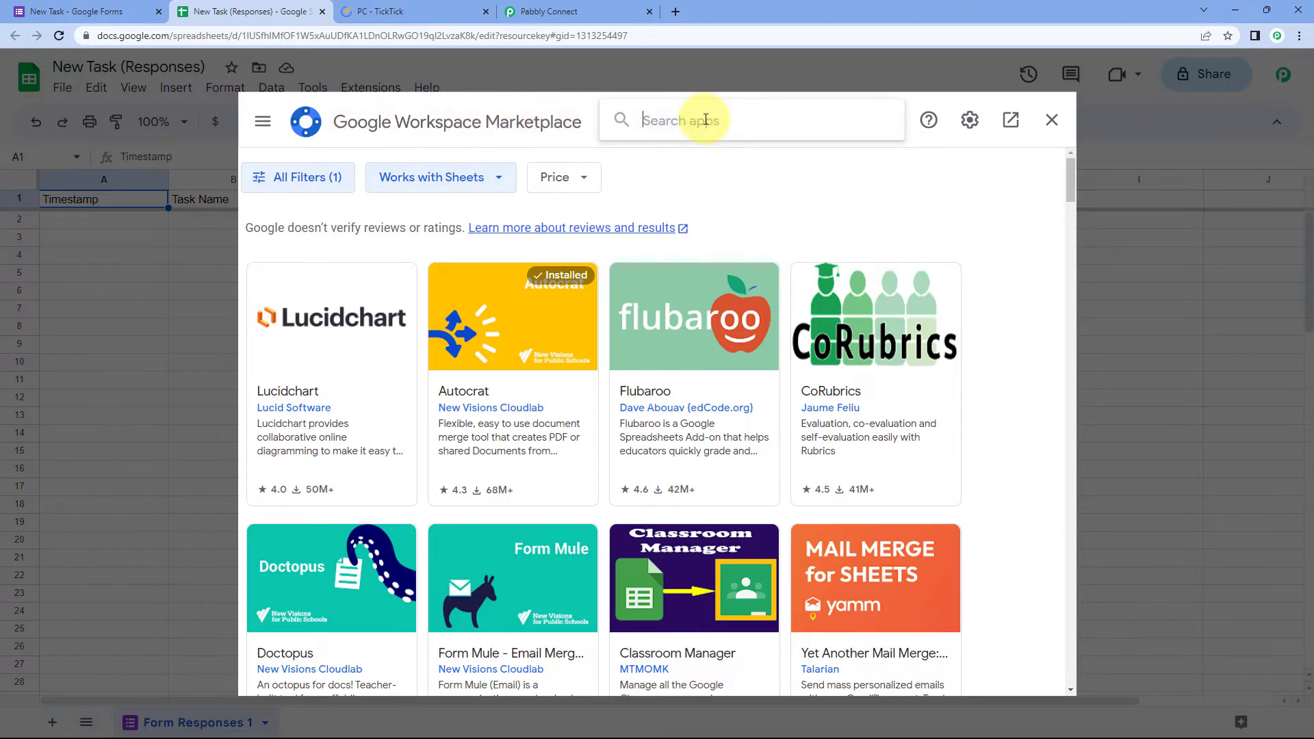
type("Pabbly")
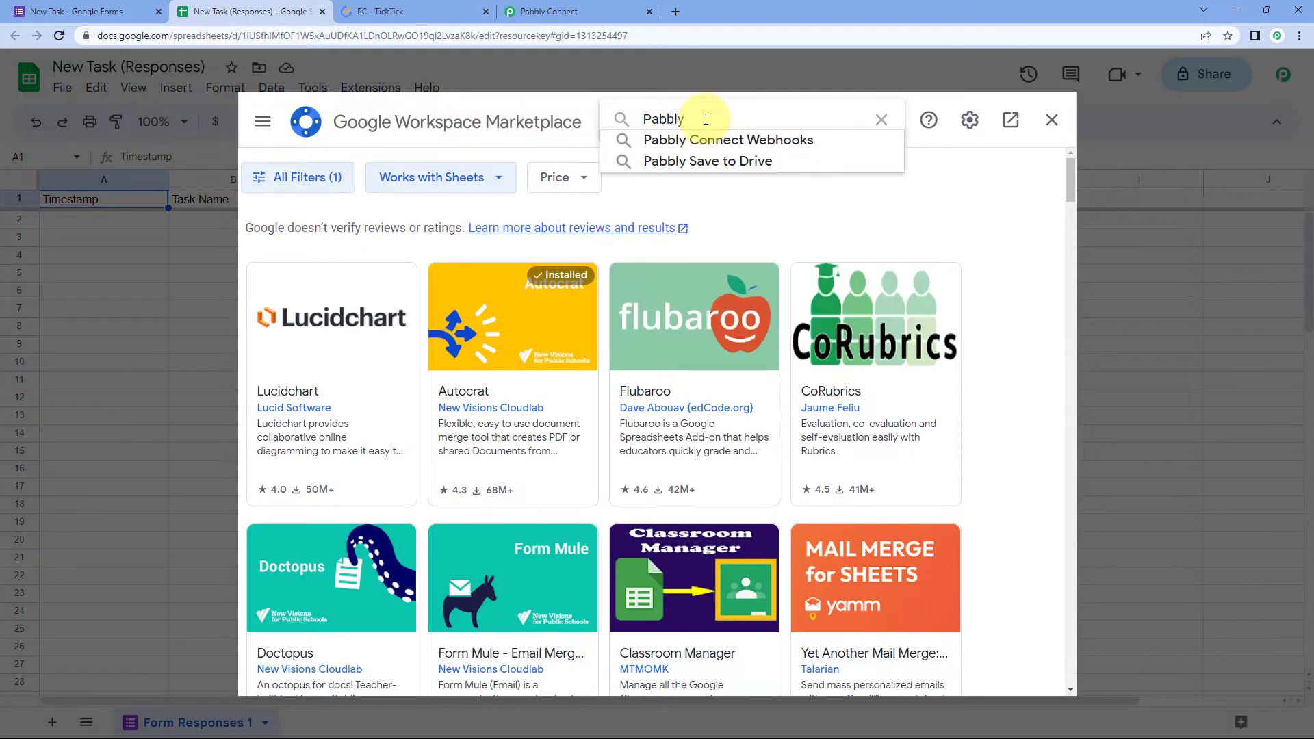
key("Down")
key("Return")
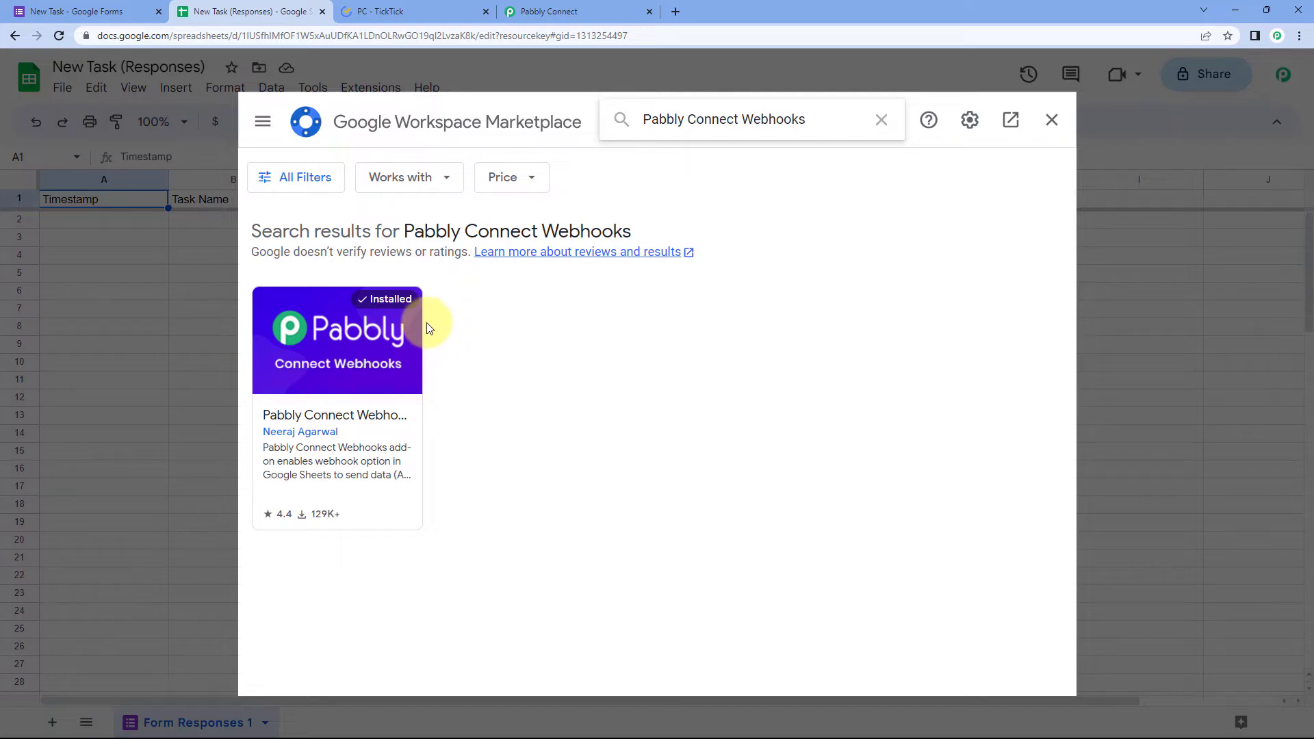
left_click(1052, 120)
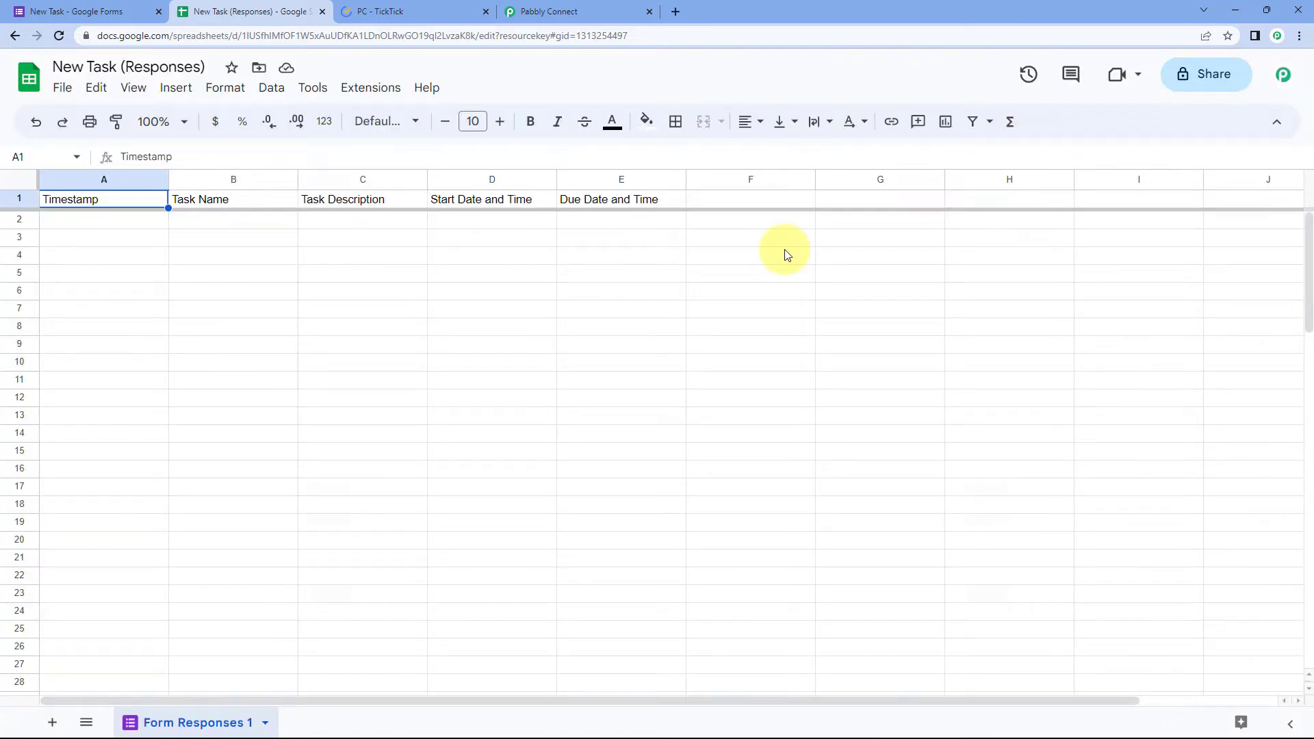
Step: Reload the responses spreadsheet and open the Initial Setup of the Pabbly Connect Webhooks add-on
left_click(59, 35)
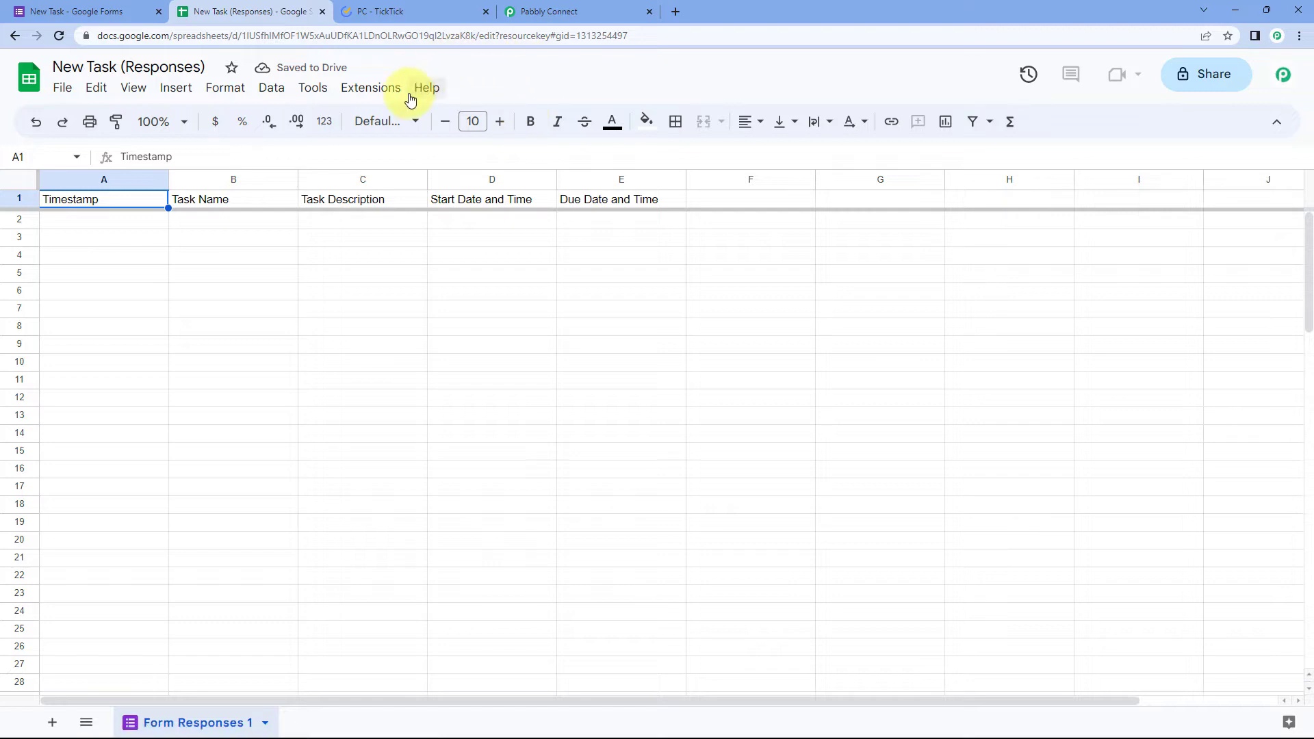
left_click(373, 89)
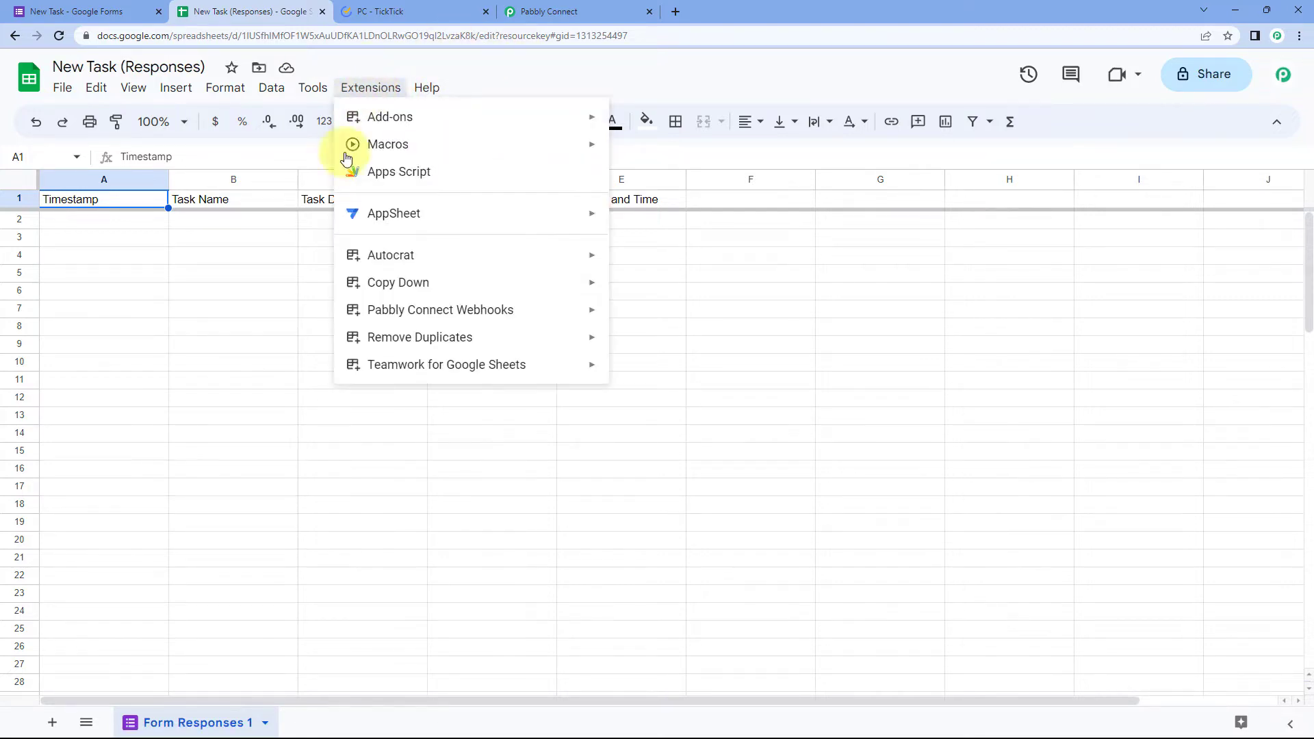
mouse_move(489, 317)
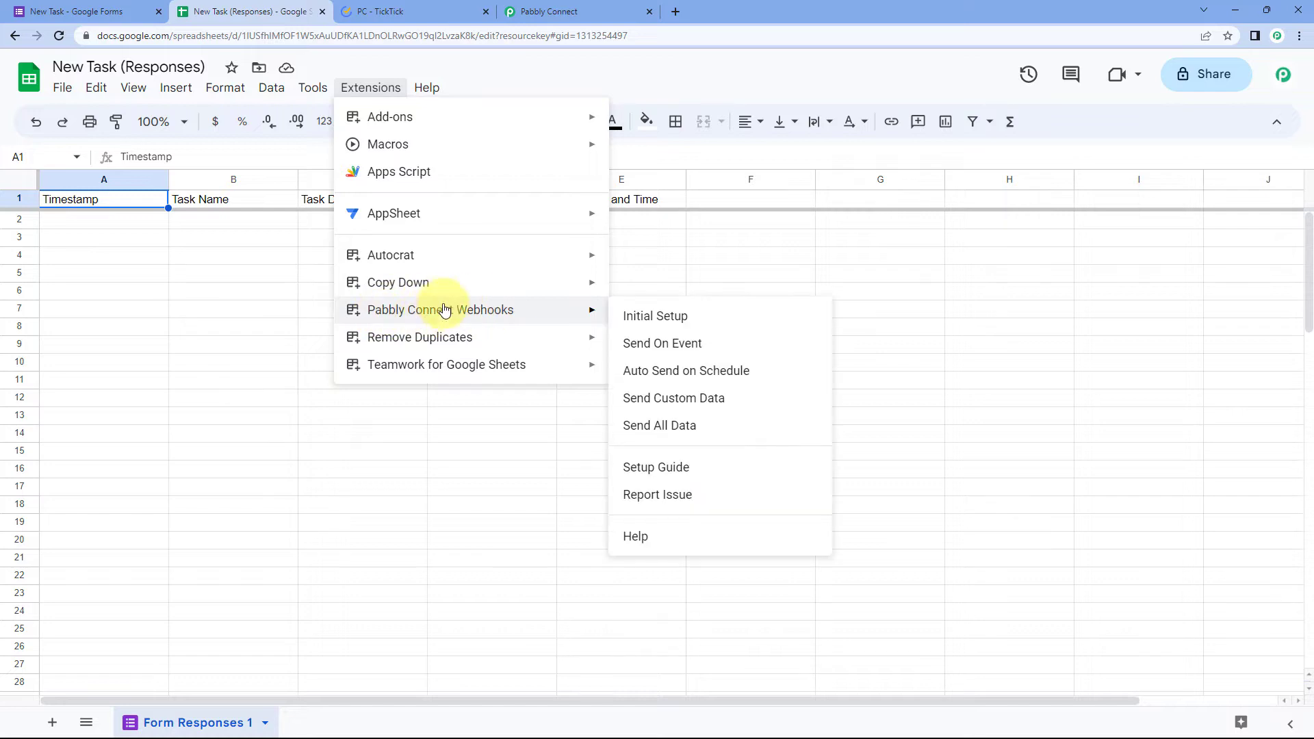
left_click(715, 323)
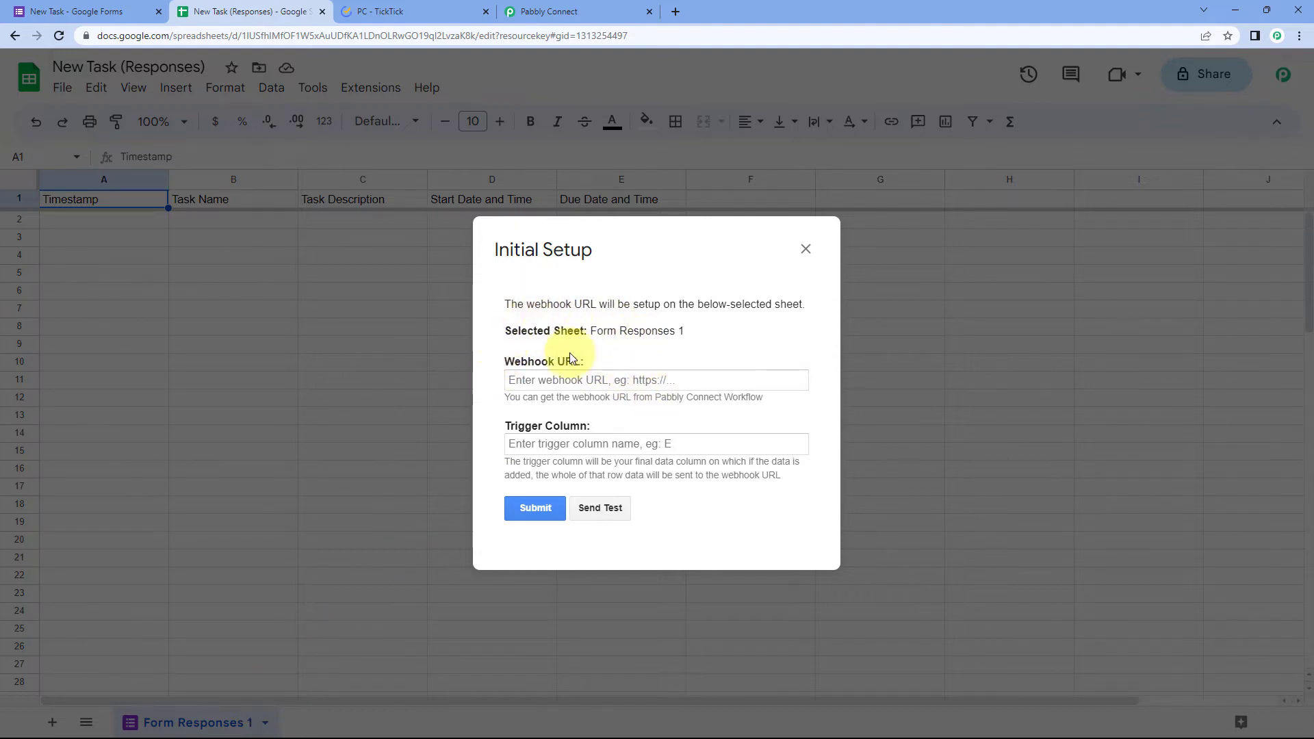
Step: Copy the trigger's webhook URL from Pabbly Connect and paste it as the webhook URL in the spreadsheet's Initial Setup
left_click(582, 12)
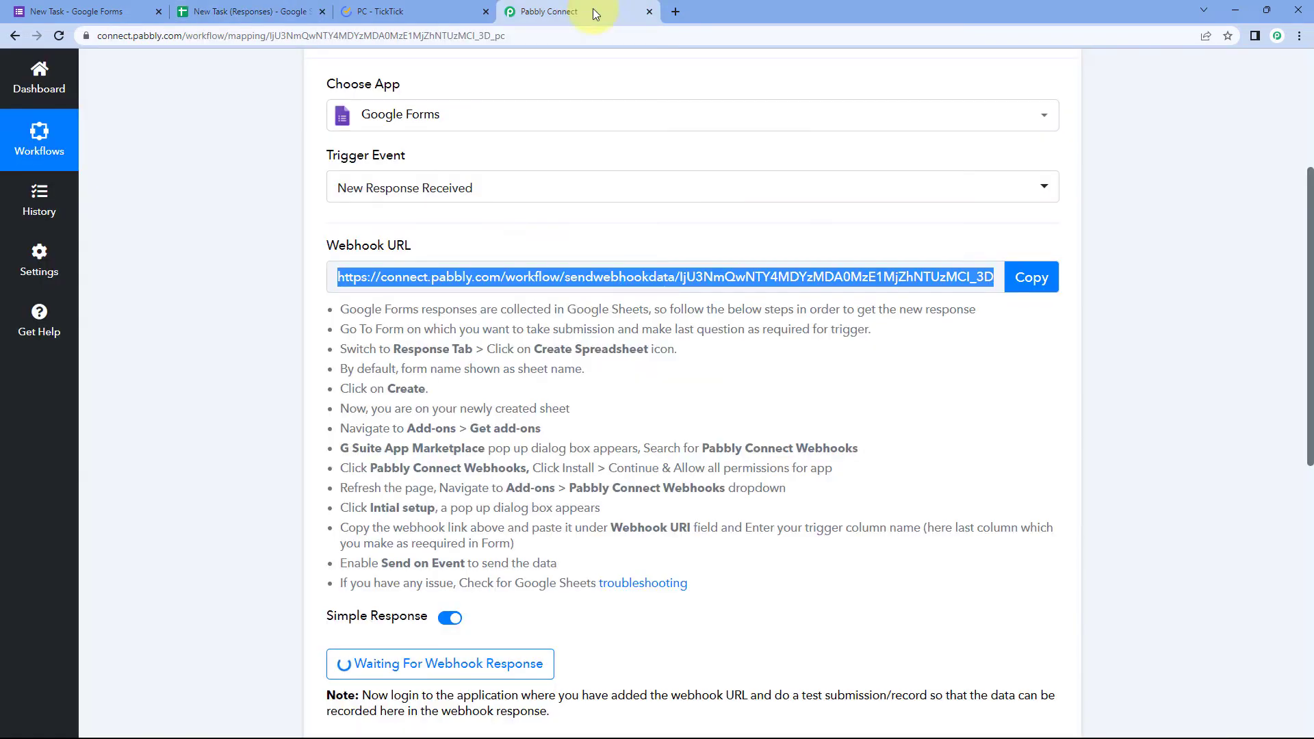
left_click(1029, 277)
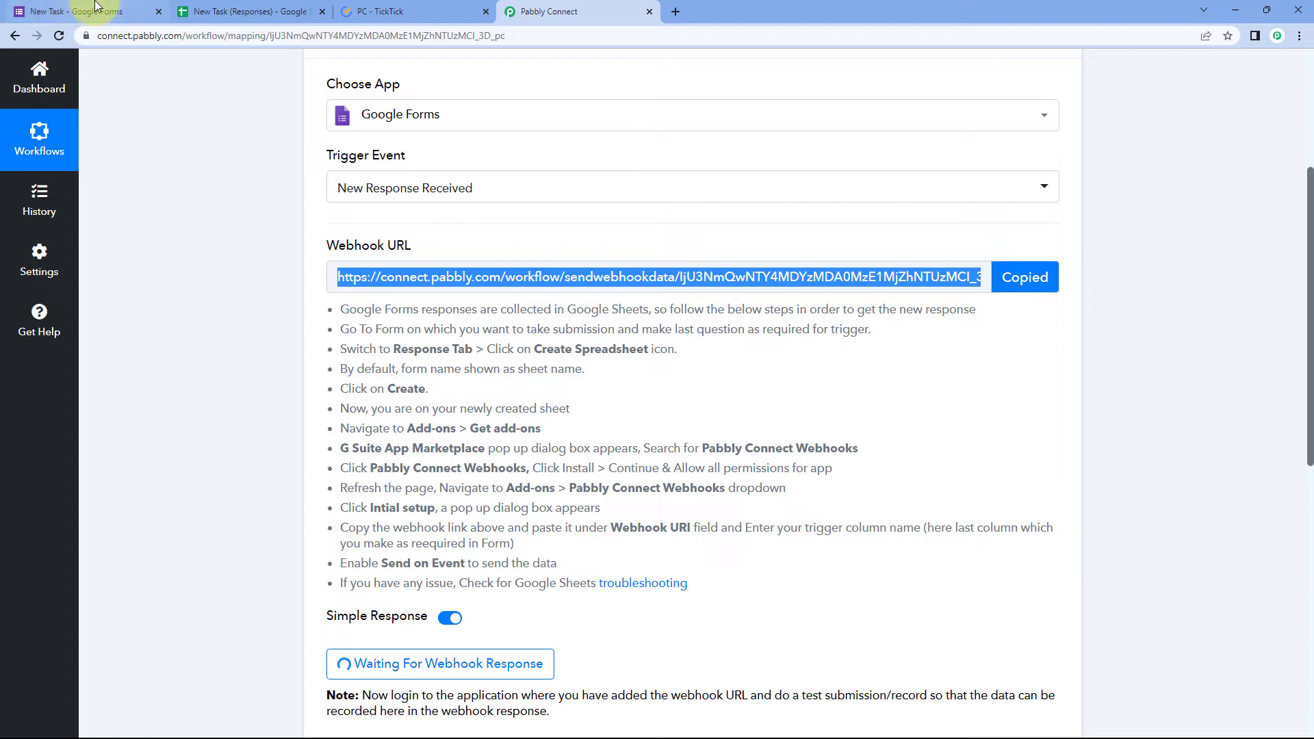
left_click(230, 6)
left_click(520, 380)
right_click(534, 380)
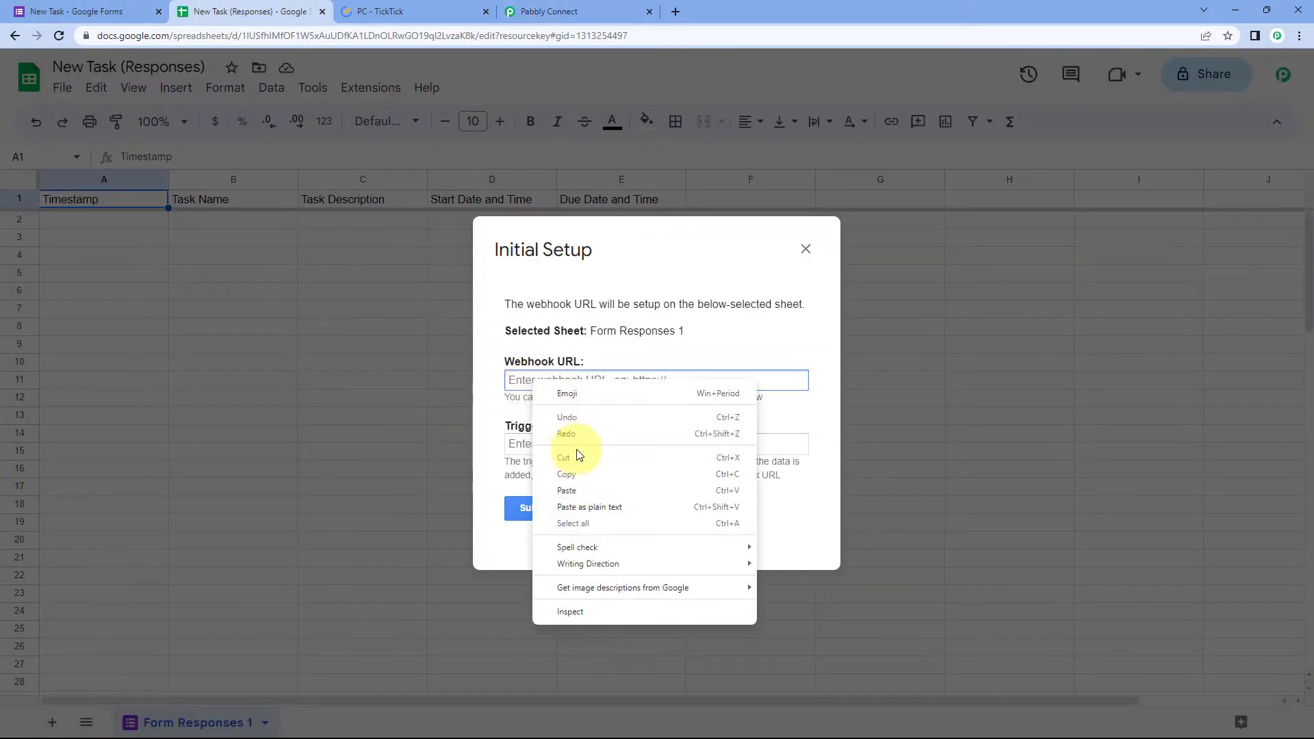
left_click(575, 492)
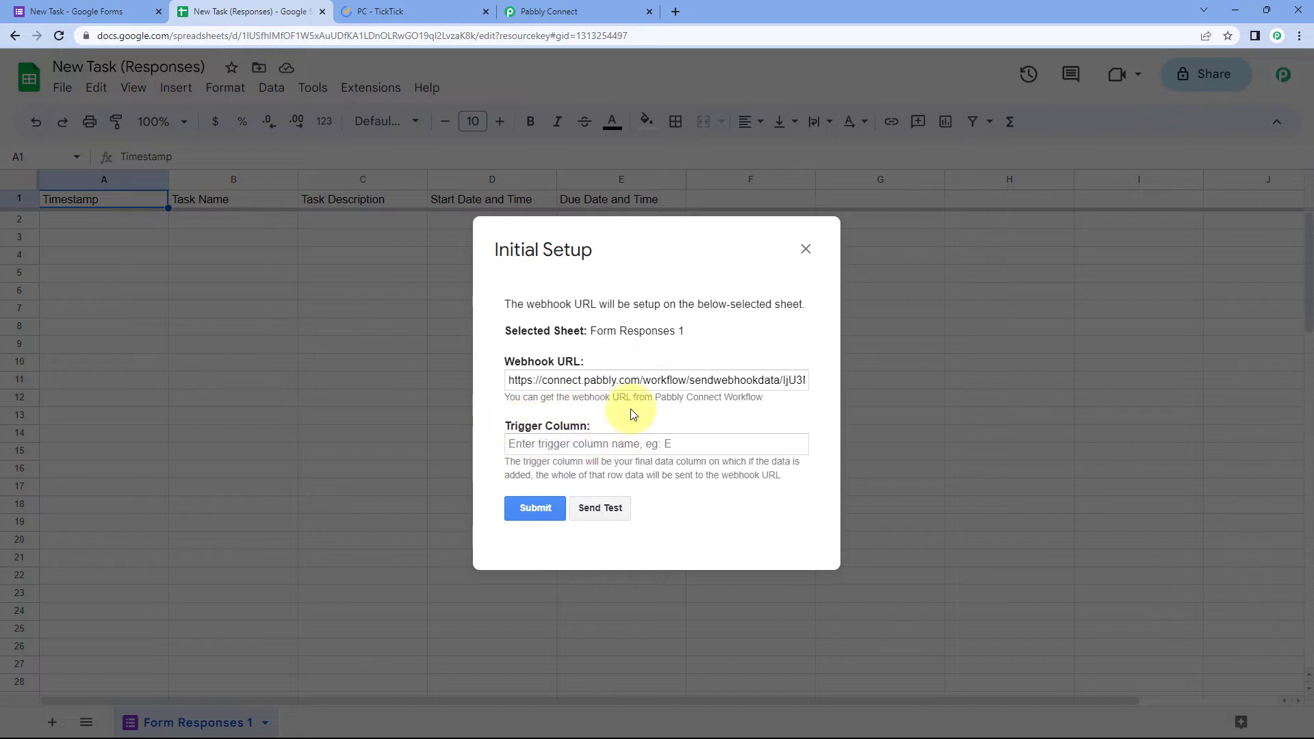
Step: Set the trigger column to E in the Initial Setup and submit the webhook configuration
left_click_drag(653, 251, 618, 288)
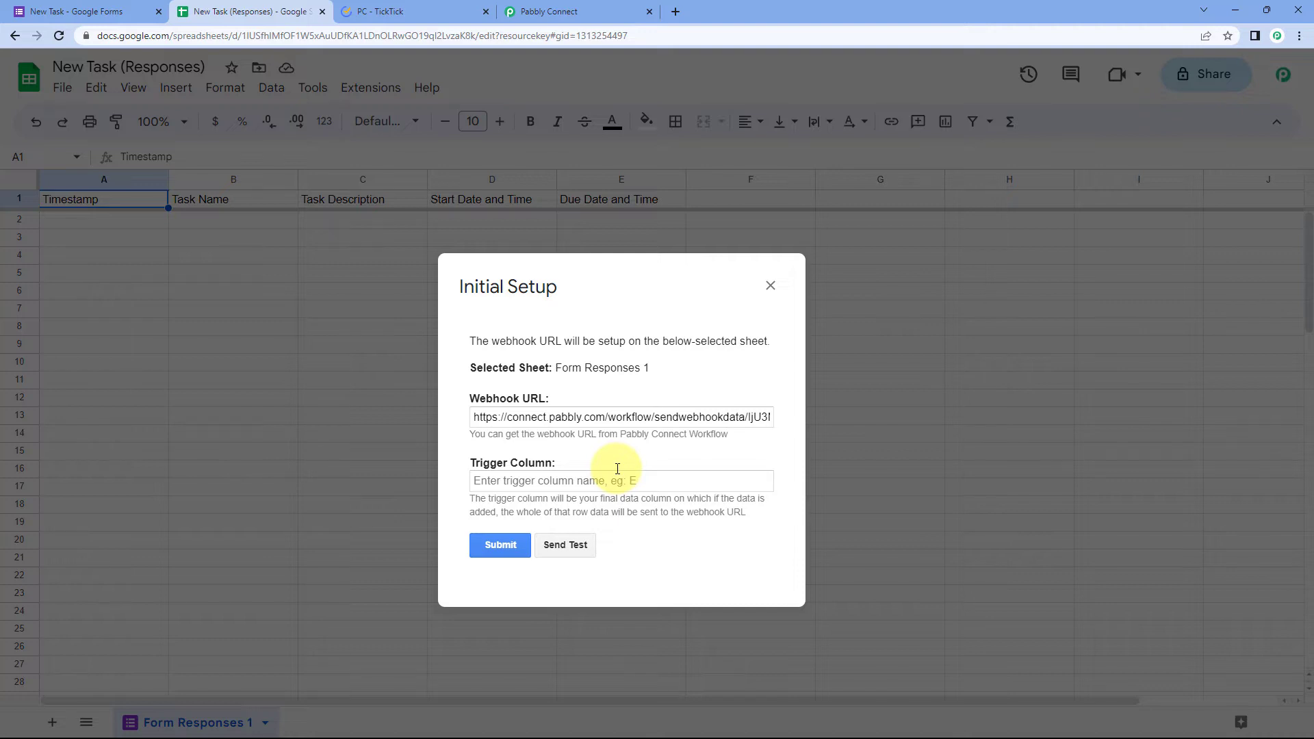
left_click_drag(634, 290, 517, 325)
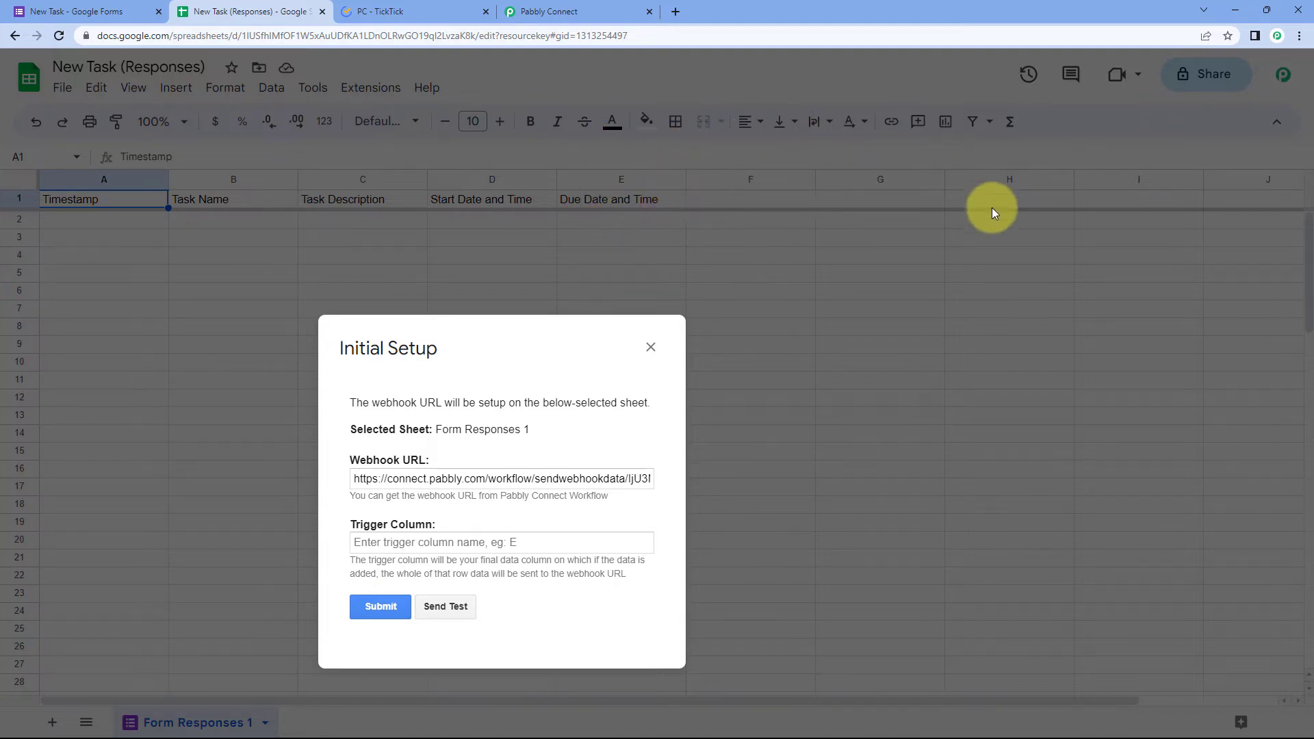
left_click_drag(555, 347, 707, 250)
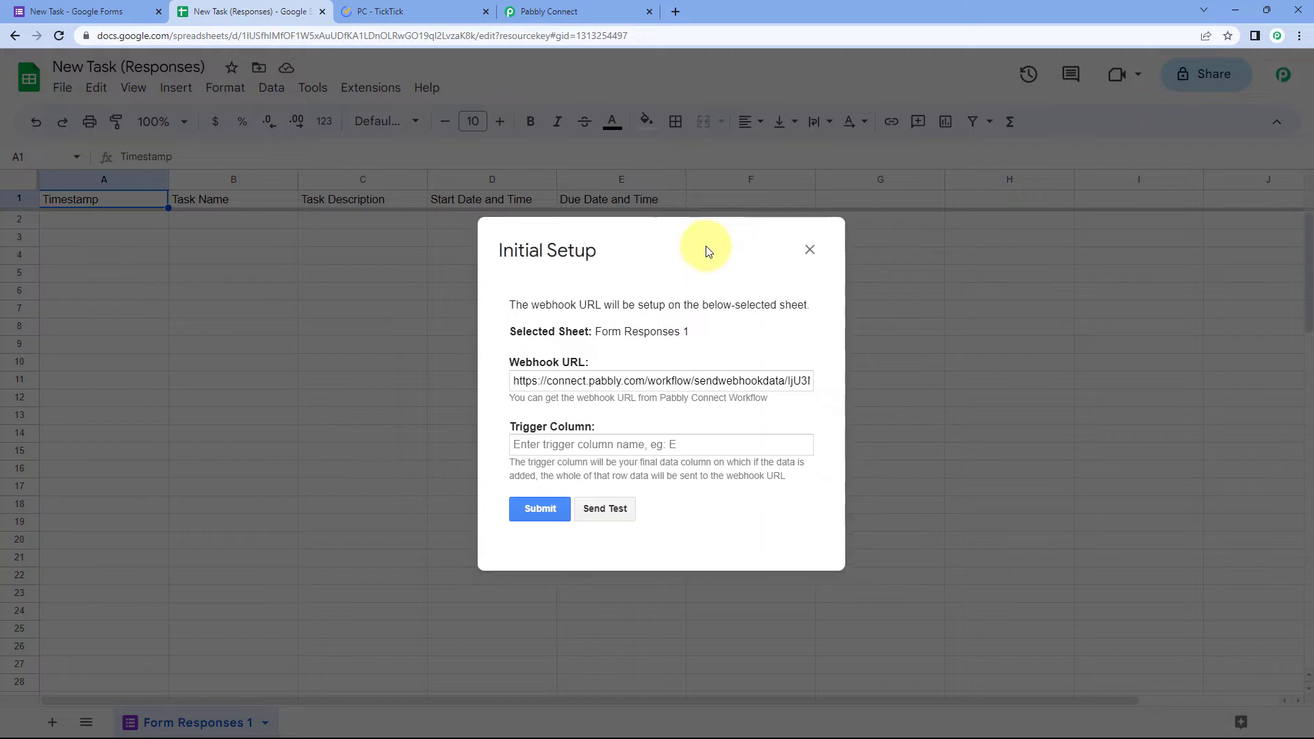
left_click(573, 443)
type("E")
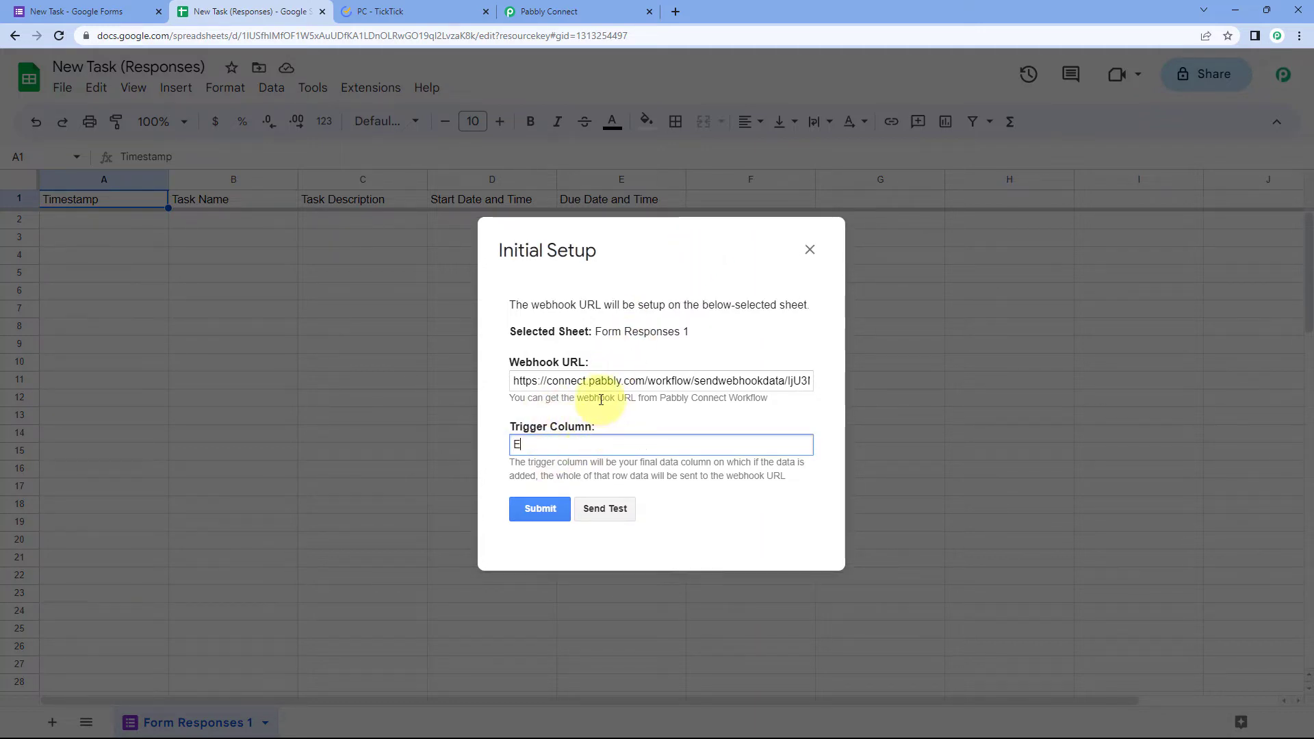
left_click(539, 508)
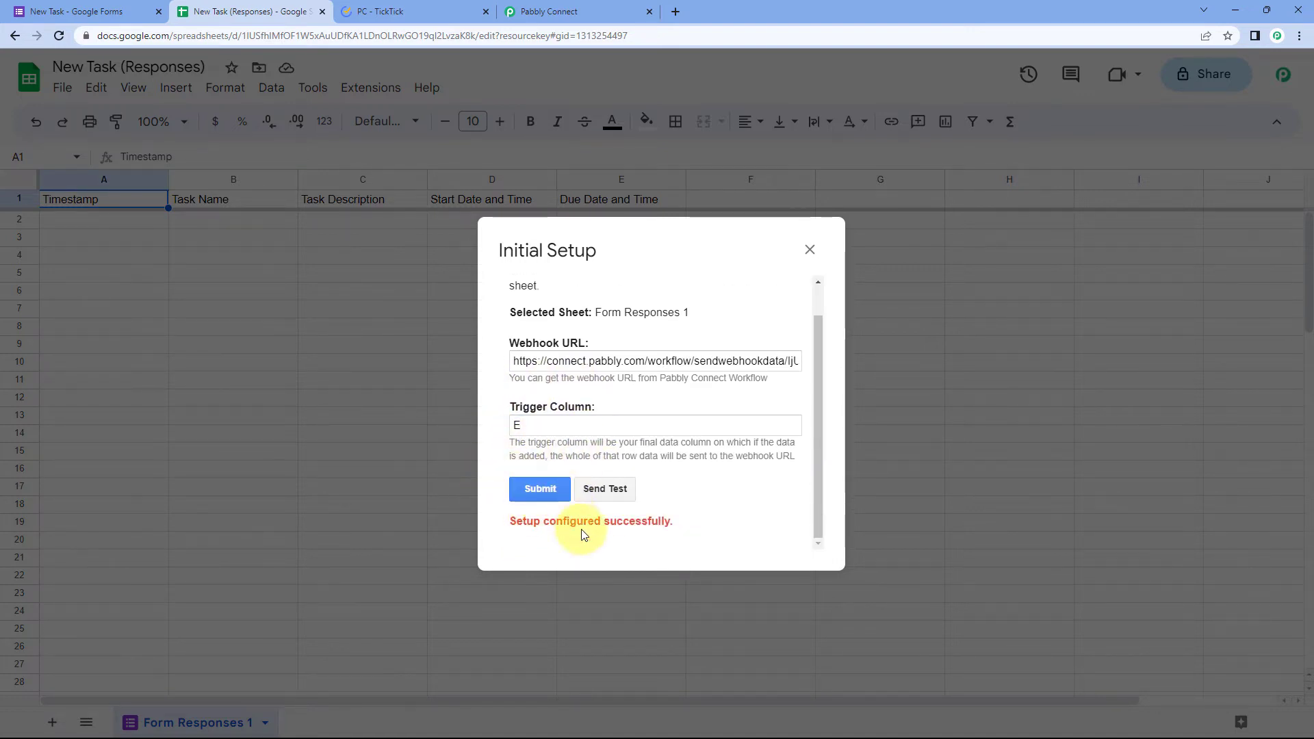
Step: Close the Initial Setup and enable Send On Event for the Pabbly Connect Webhooks add-on
left_click(807, 251)
left_click(368, 89)
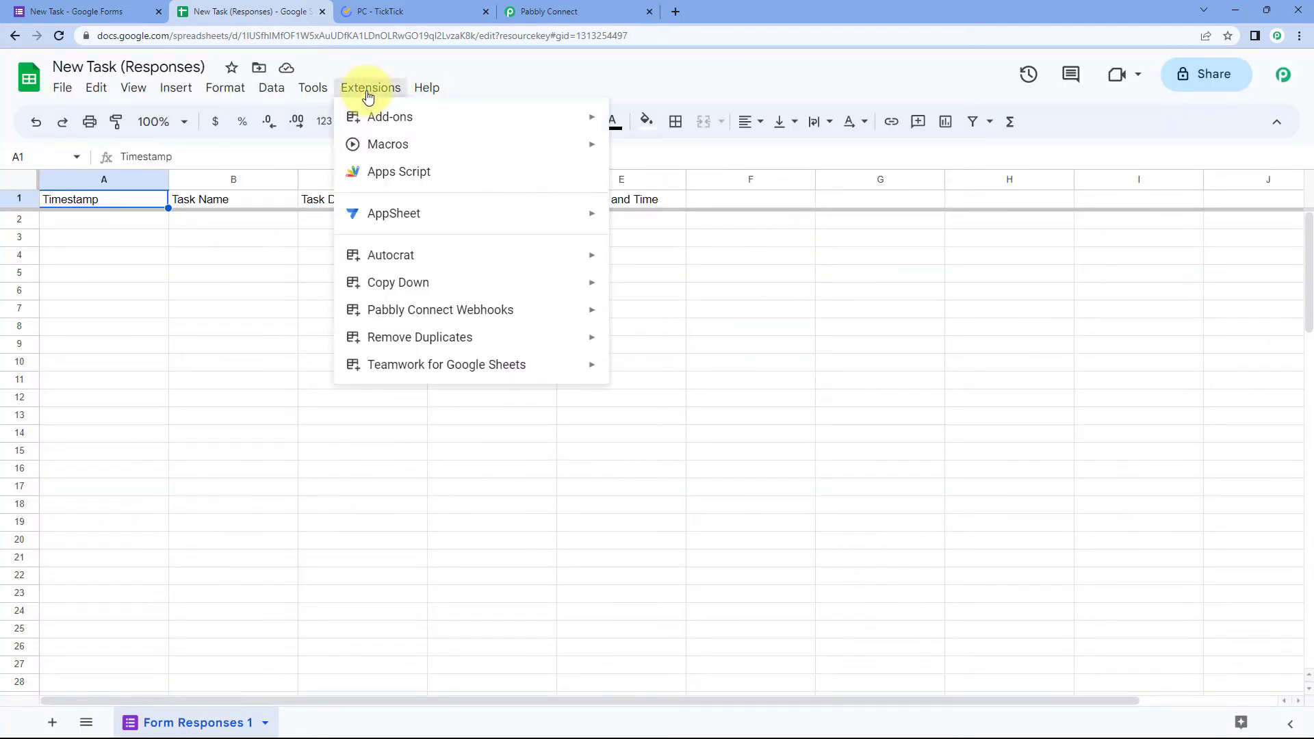
mouse_move(411, 312)
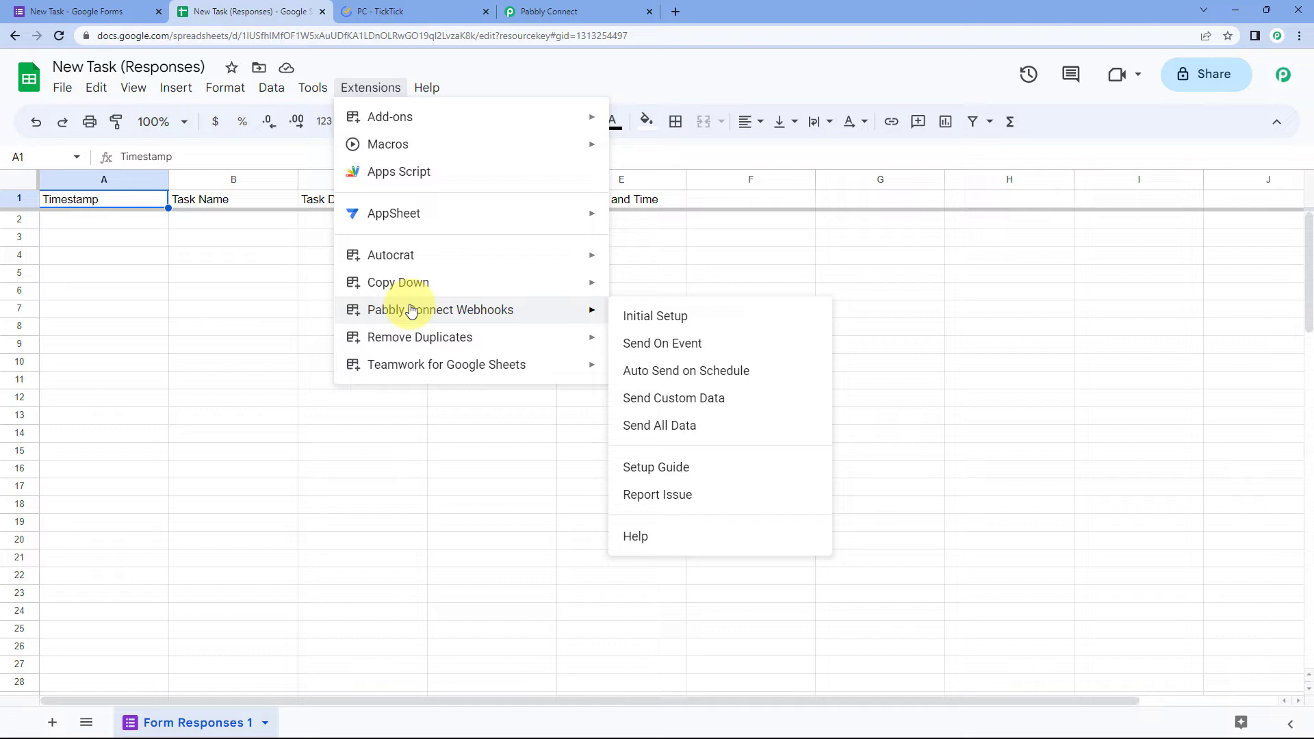
left_click(626, 344)
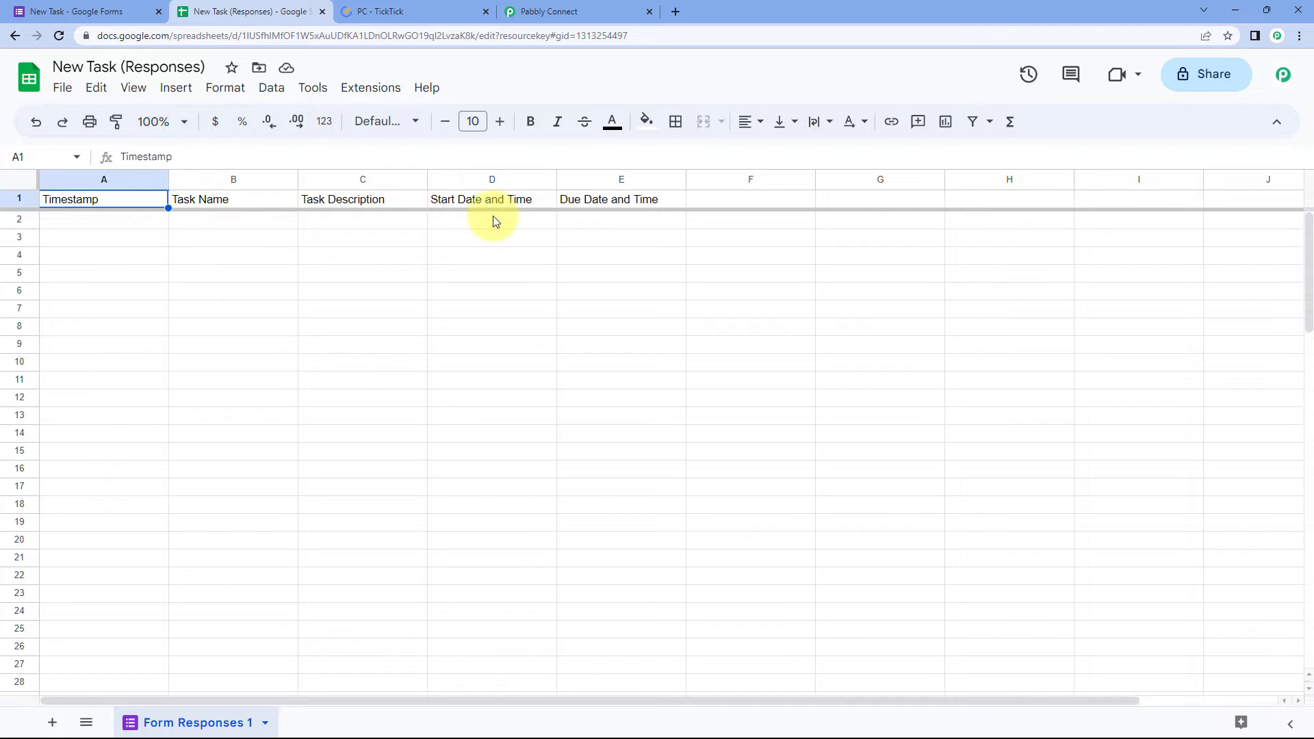
Step: Check the trigger's webhook response status in Pabbly Connect against the New Task (Responses) spreadsheet
left_click(601, 11)
scroll(662, 347, "down", 3)
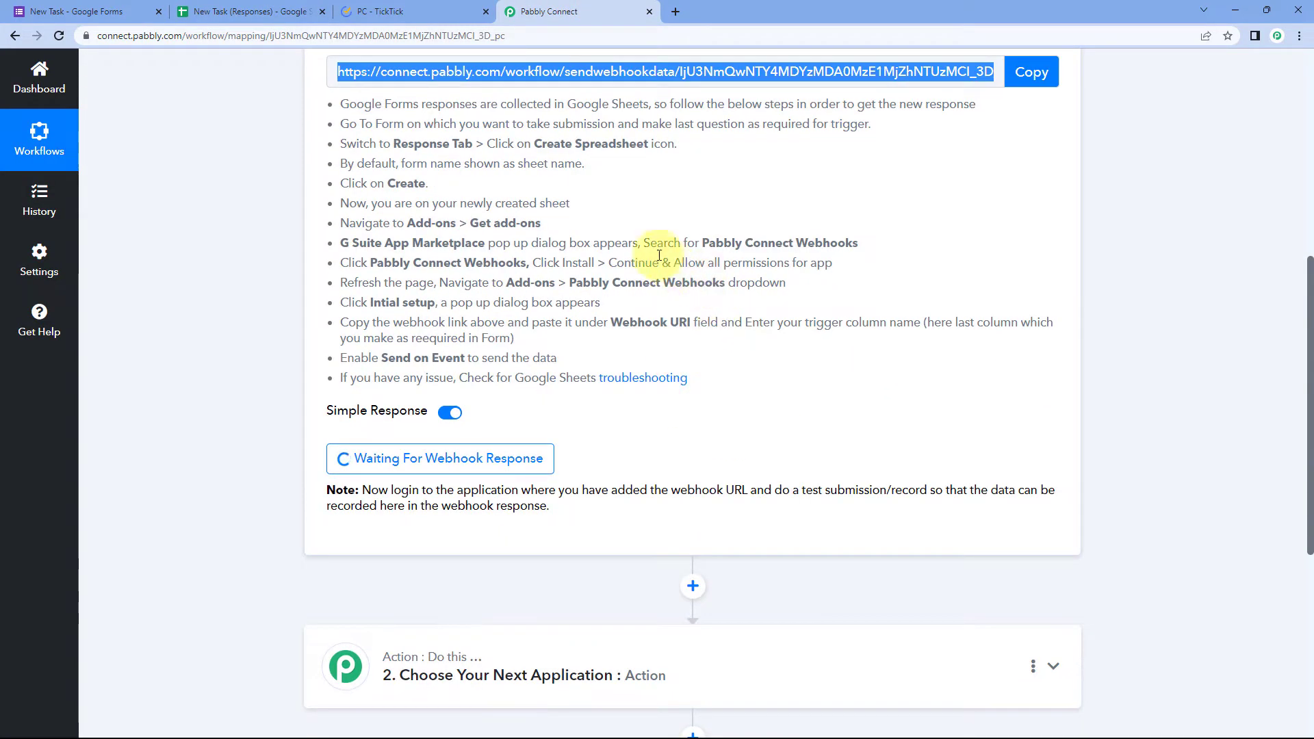
left_click(271, 7)
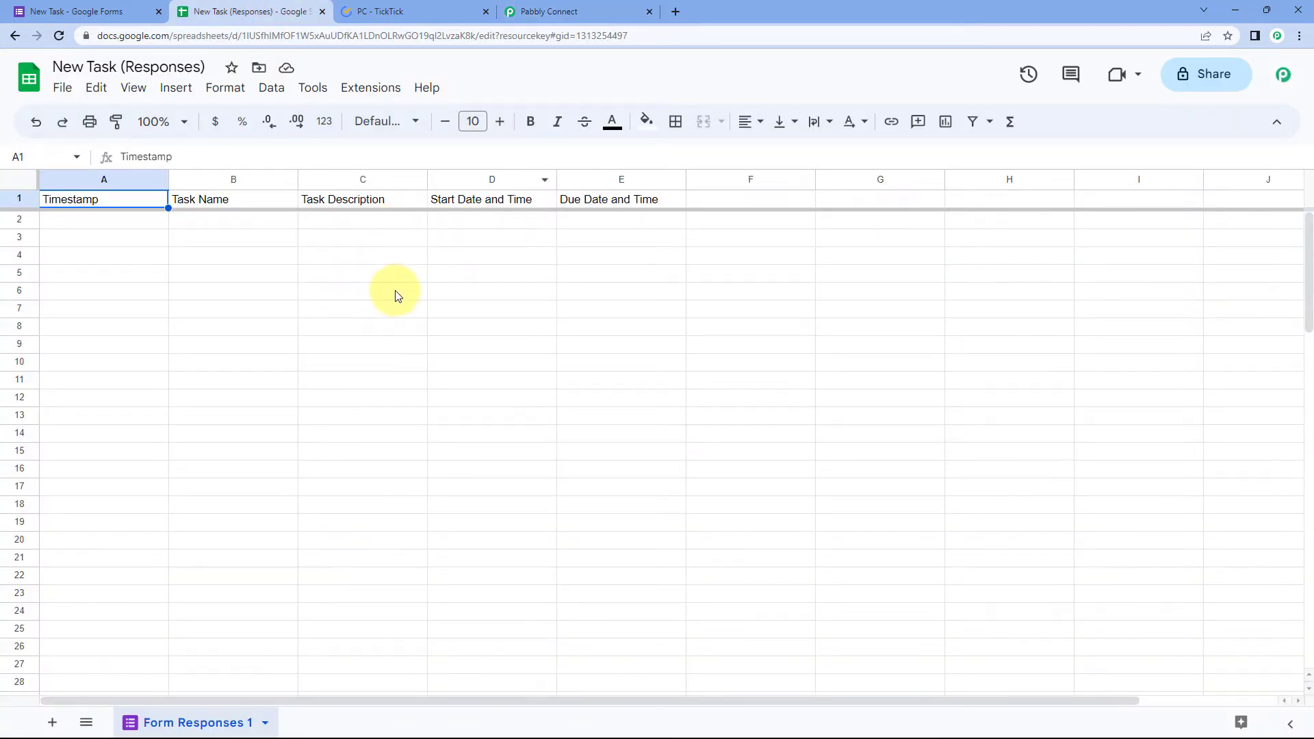
left_click(569, 12)
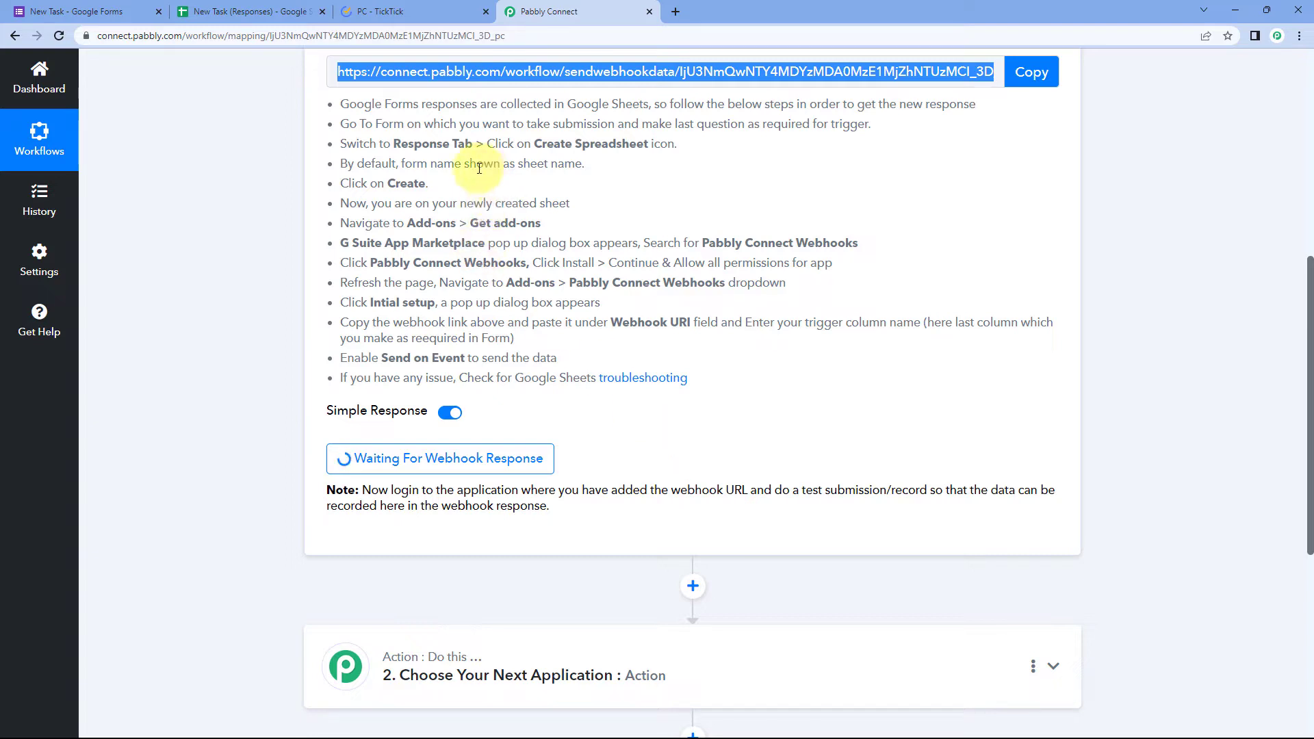
left_click(271, 7)
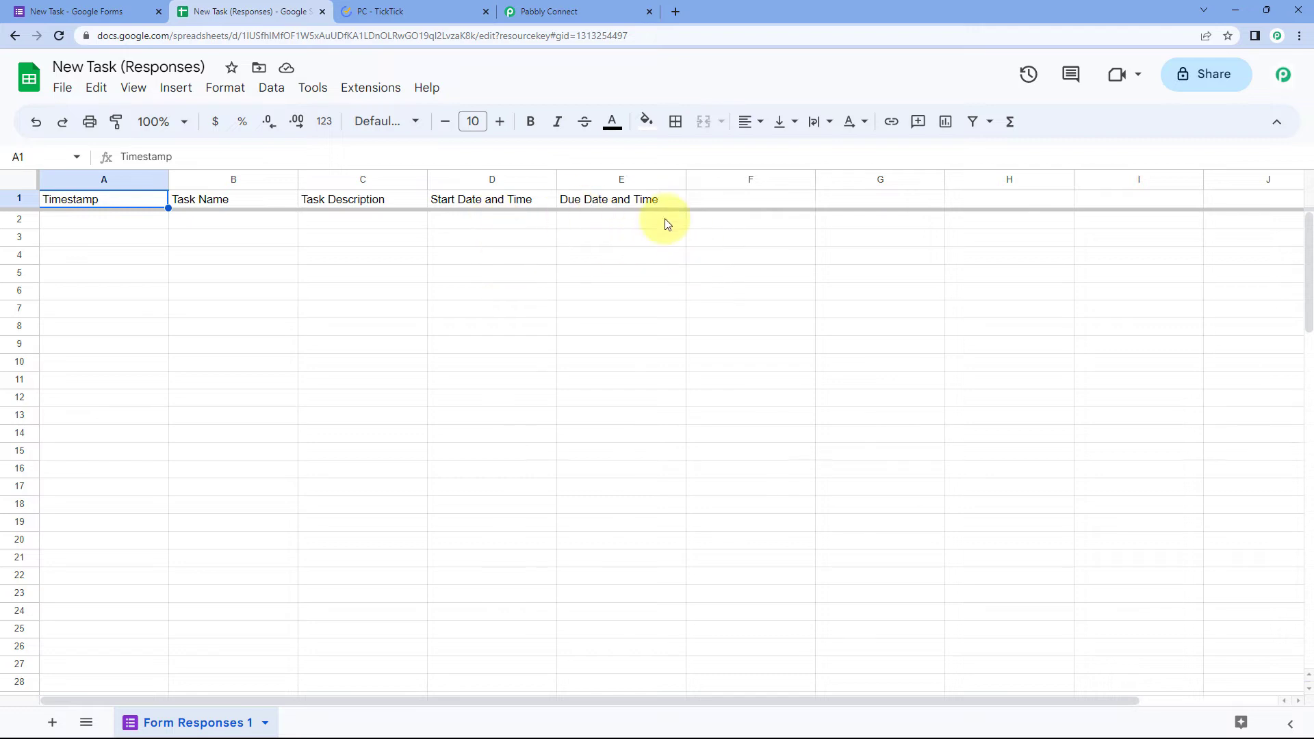
Step: Switch to Google Forms, review the New Task form's questions, and open the form's preview for a test response
left_click(103, 12)
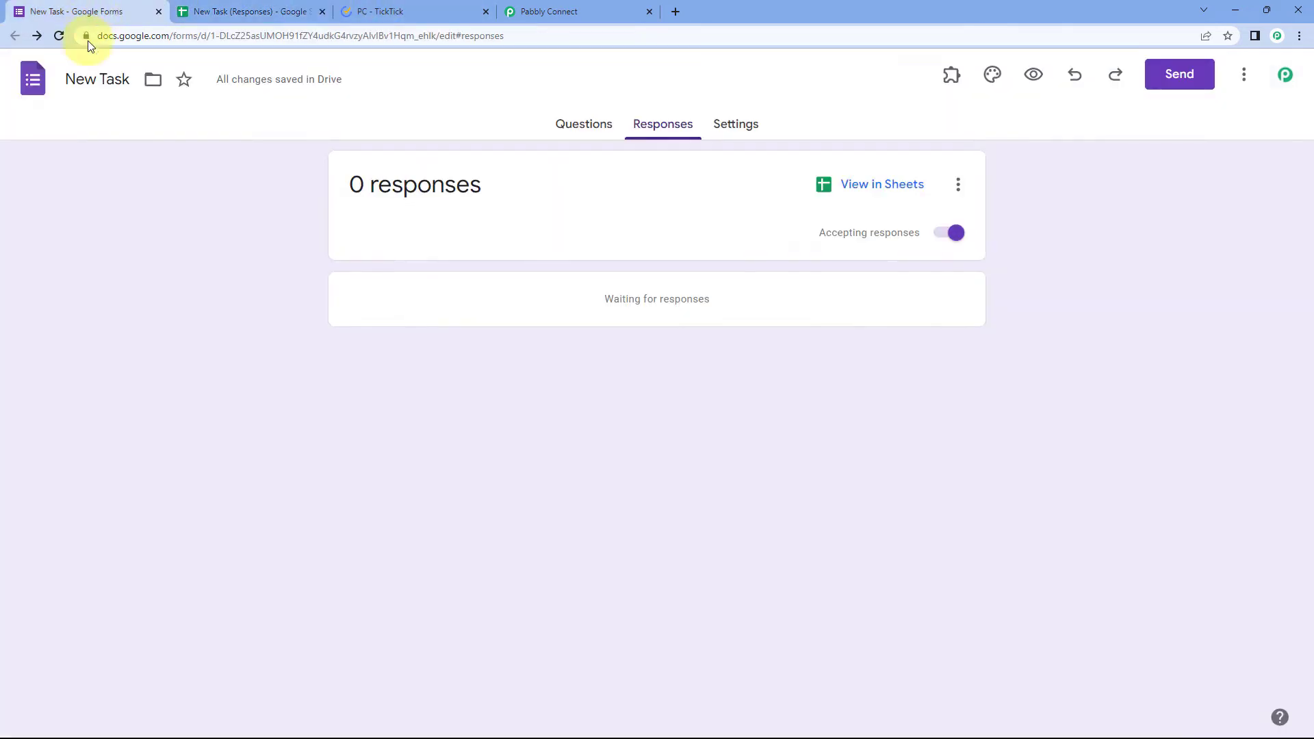
left_click(598, 134)
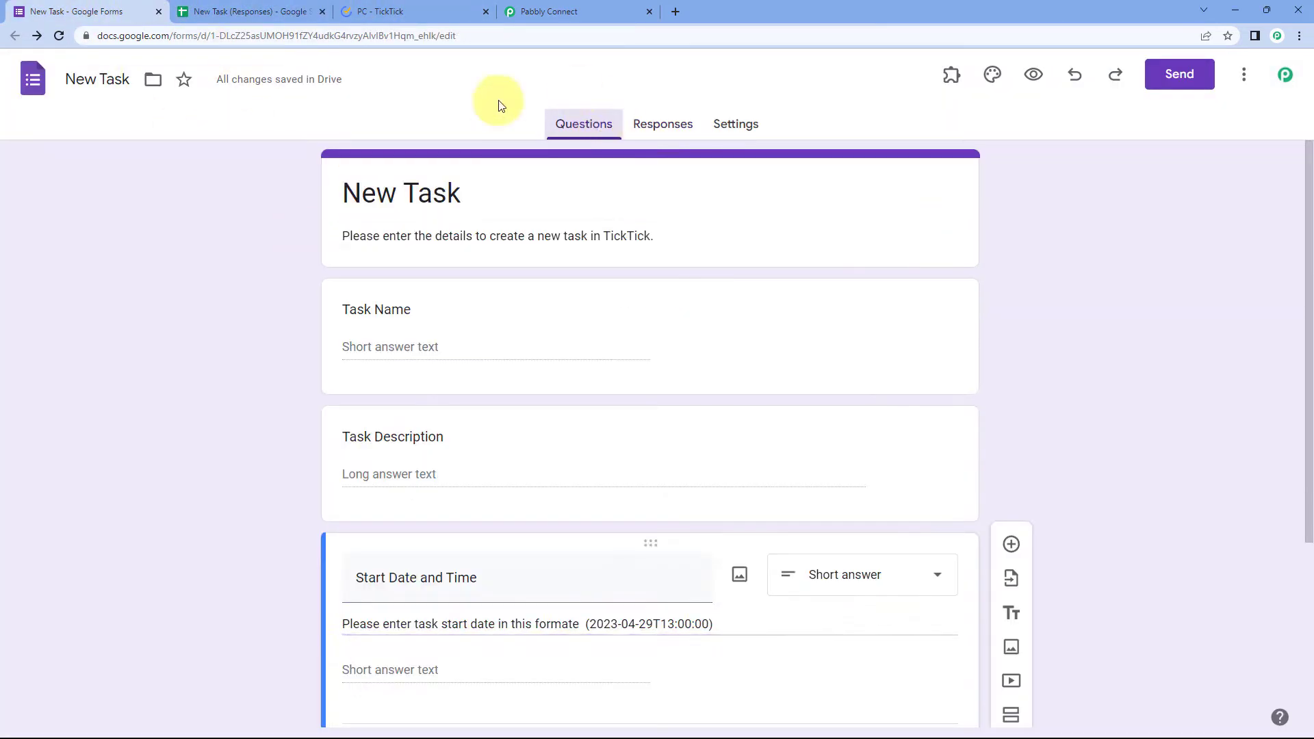
scroll(258, 242, "down", 3)
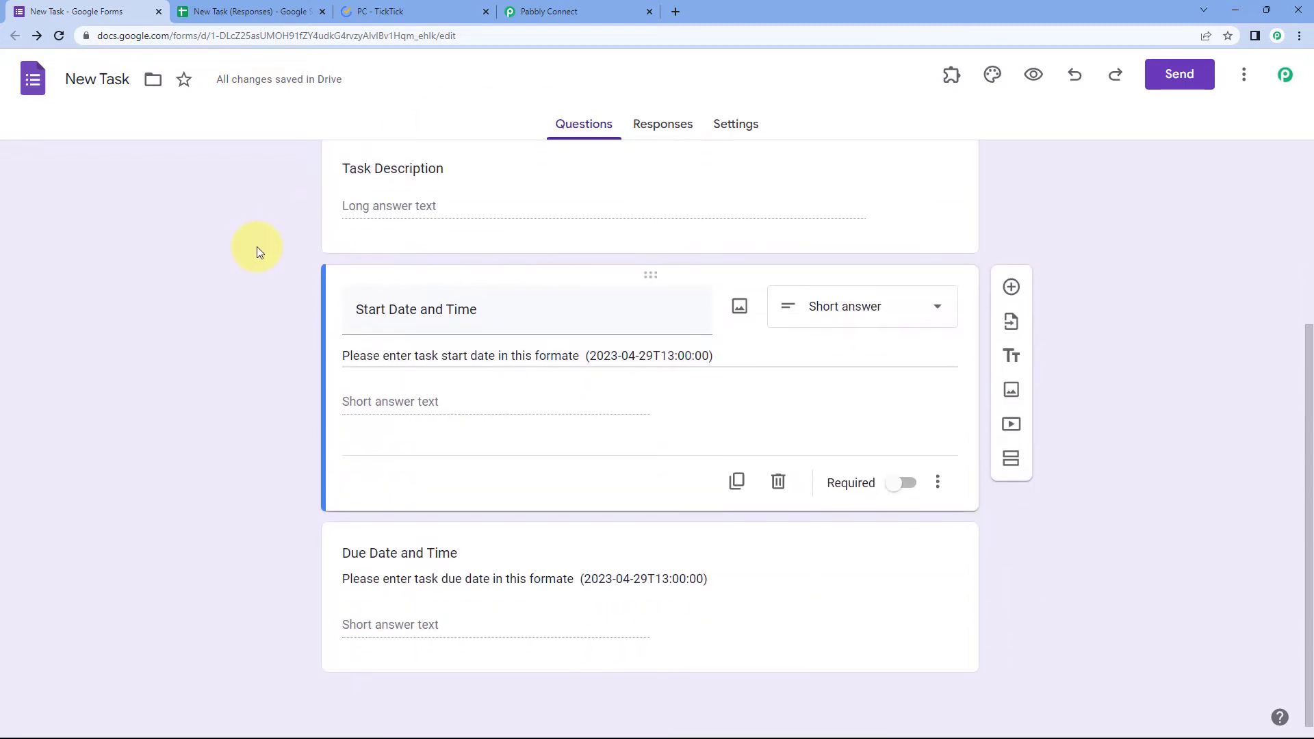
scroll(257, 269, "up", 5)
left_click(462, 311)
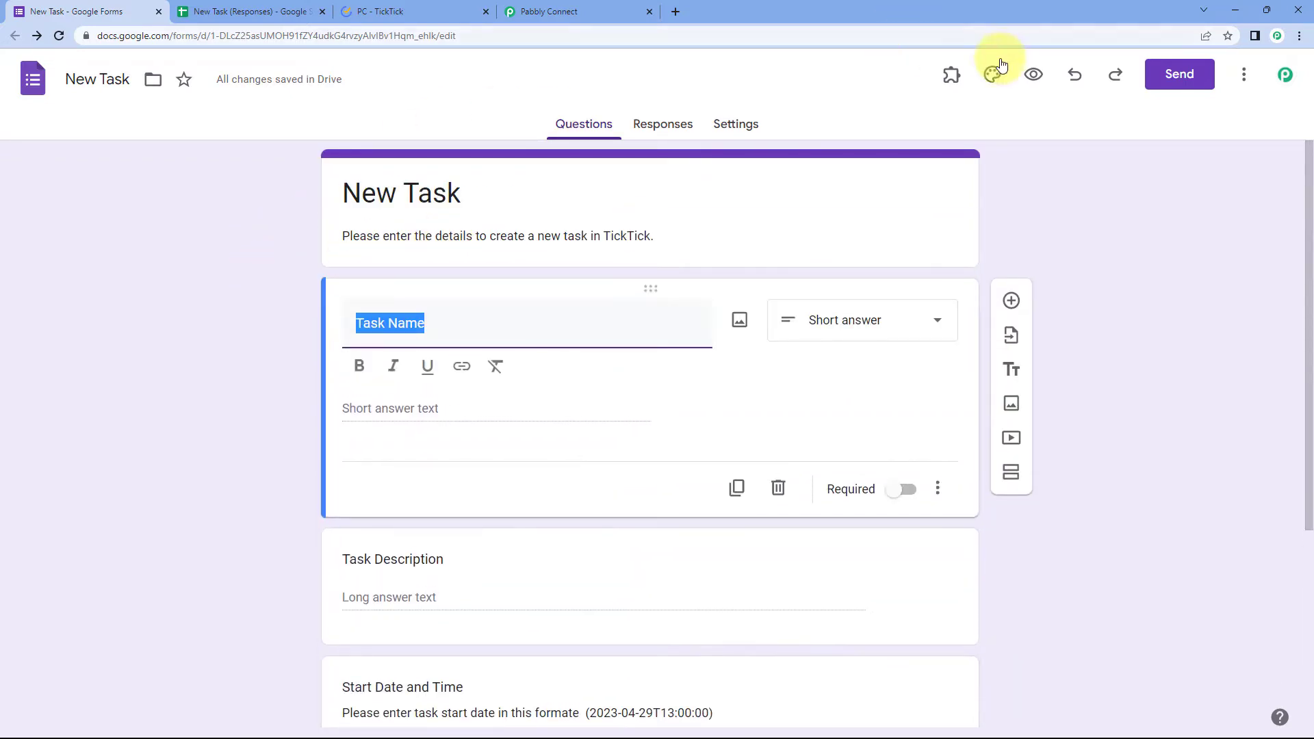
left_click(1036, 78)
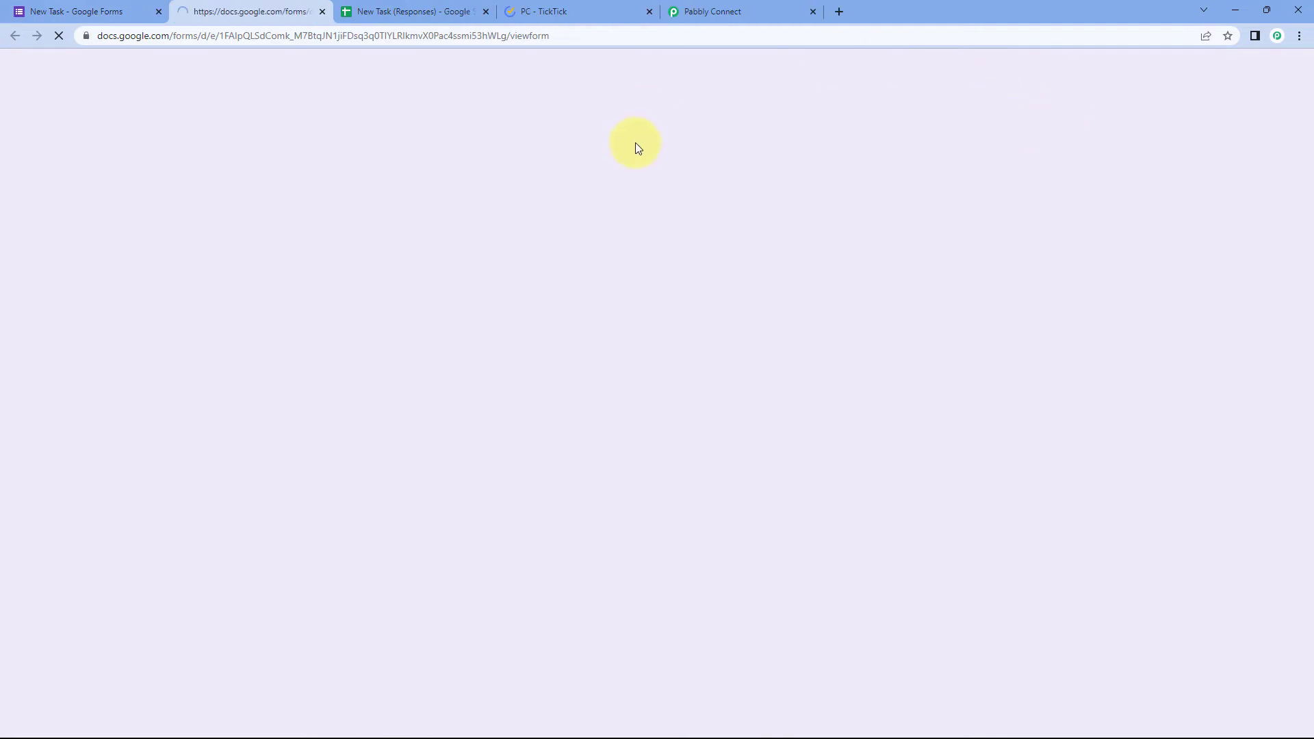
scroll(283, 176, "down", 3)
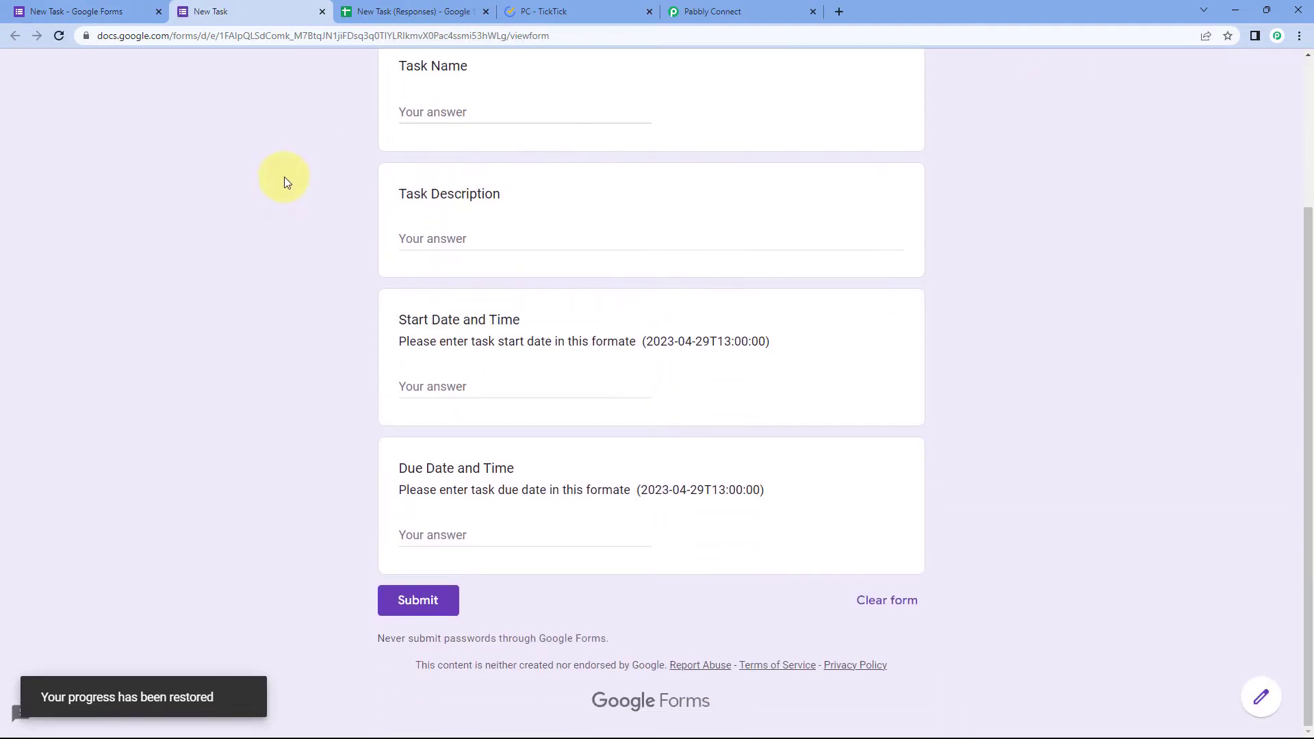
Step: Fill in the test response with task name "My First Task" and description "We are just setting up this automation."
left_click(463, 117)
type("My First Task")
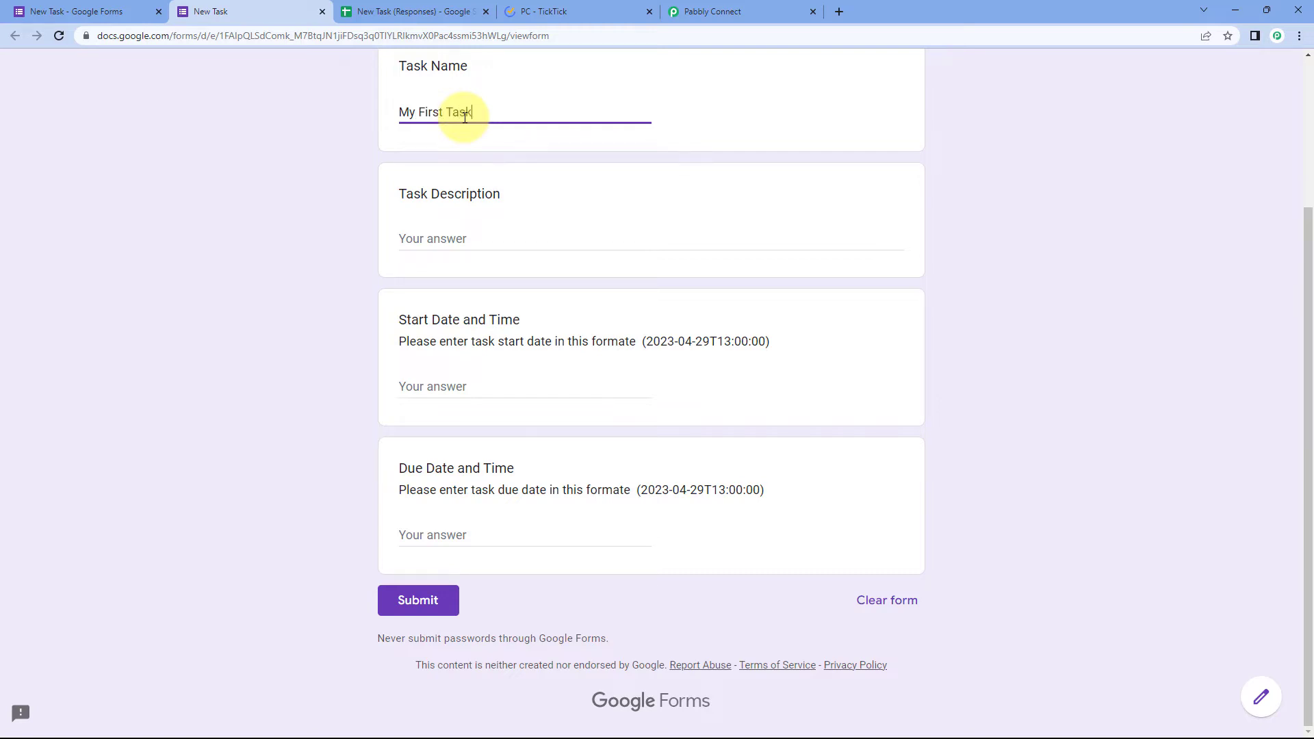
left_click(442, 241)
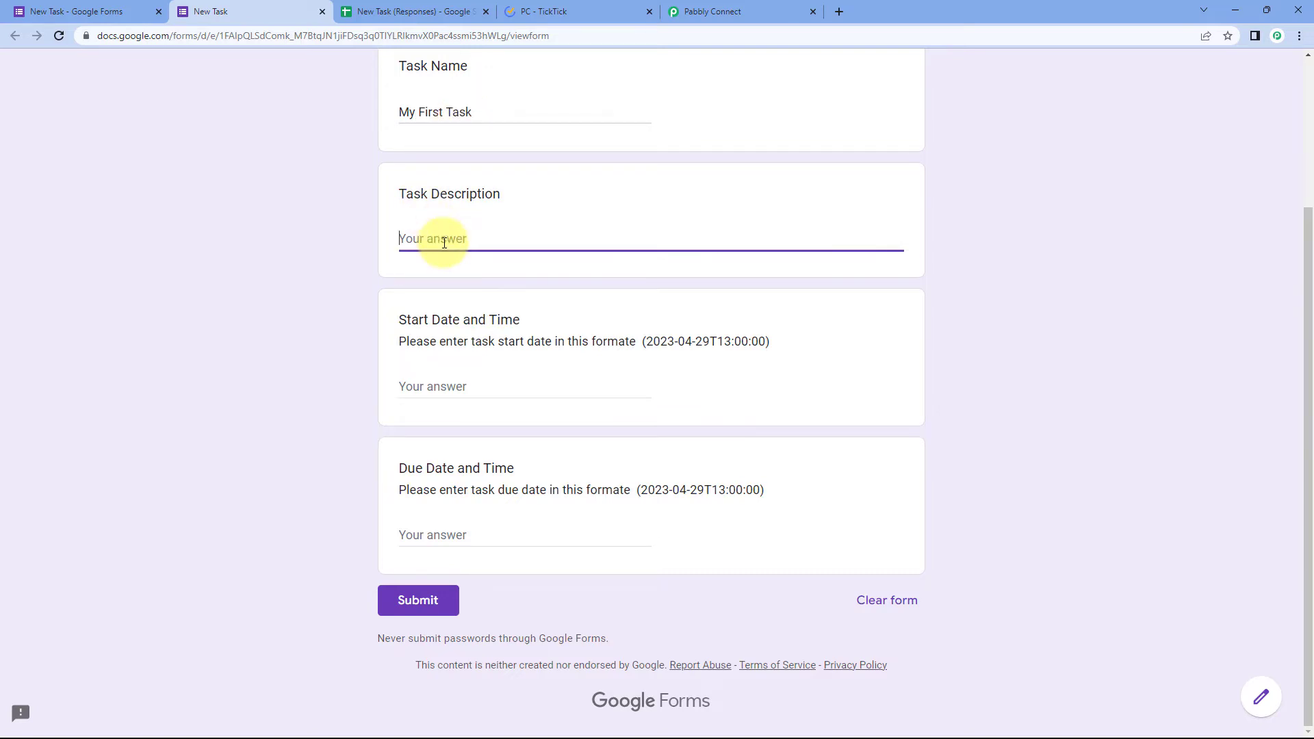
type("We")
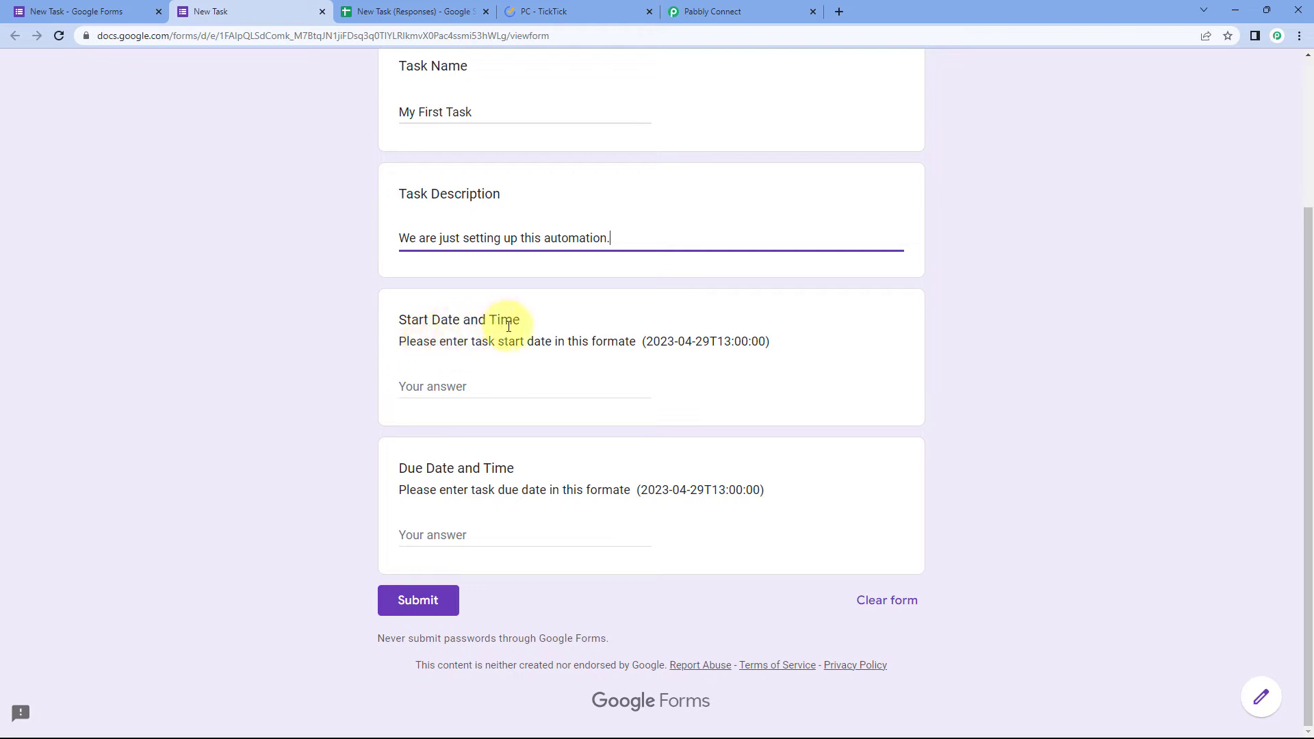
Step: Enter 2023-05-01T10:00:00 as the Start Date and Time, following the format given in the question's description
left_click(663, 343)
left_click_drag(662, 342, 748, 345)
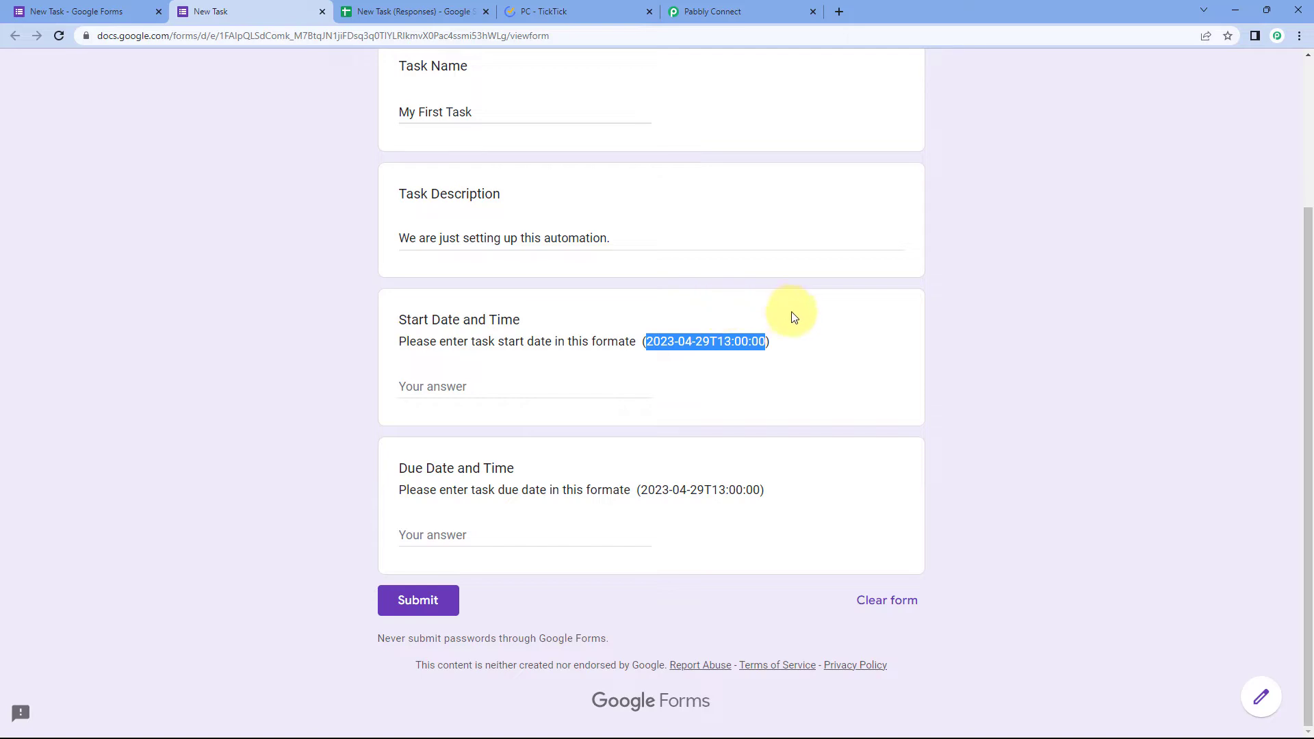
left_click(486, 383)
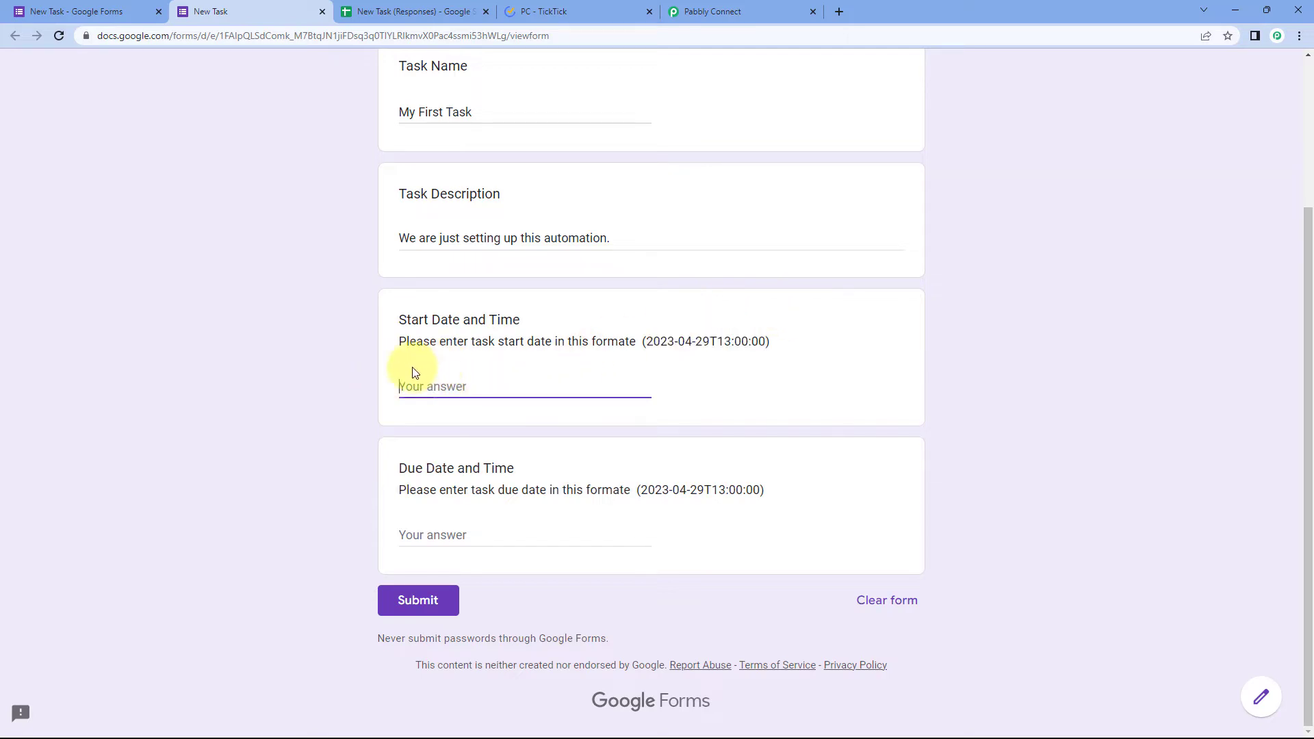
left_click_drag(646, 341, 768, 340)
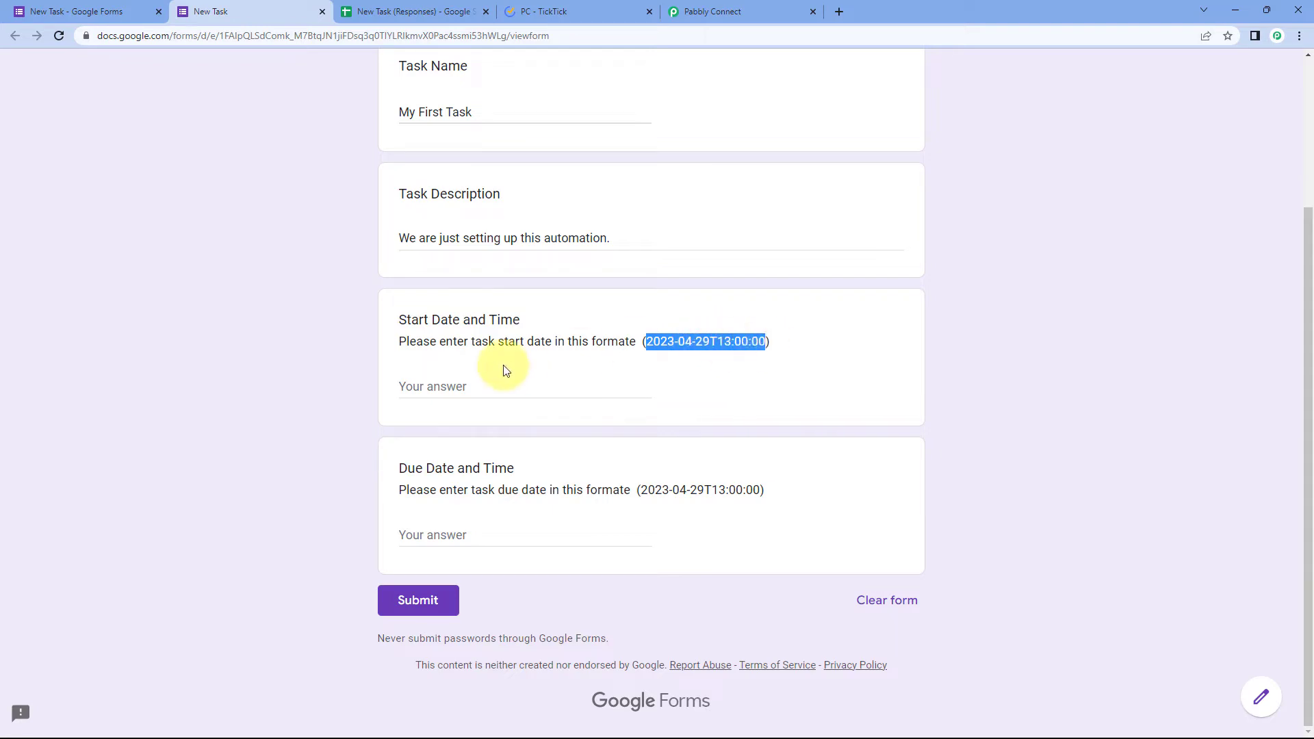
left_click(461, 384)
type("2")
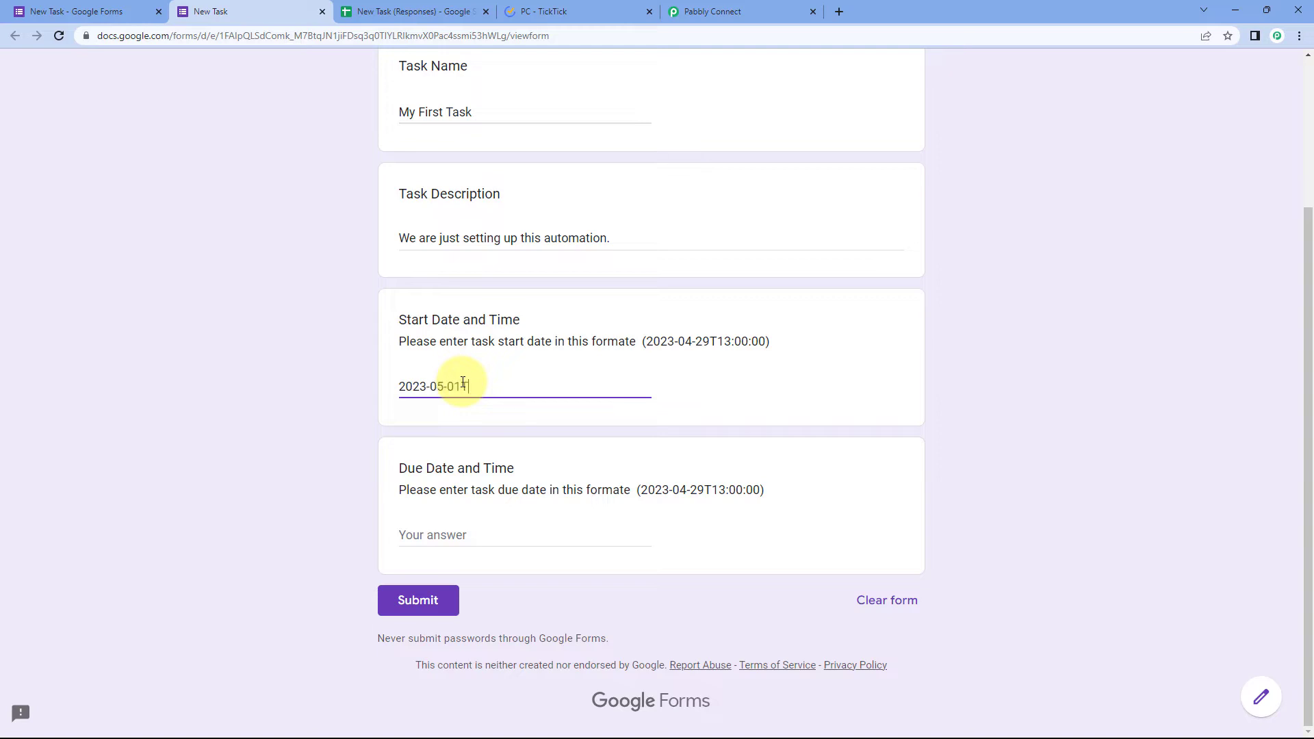
type("023-05-01T")
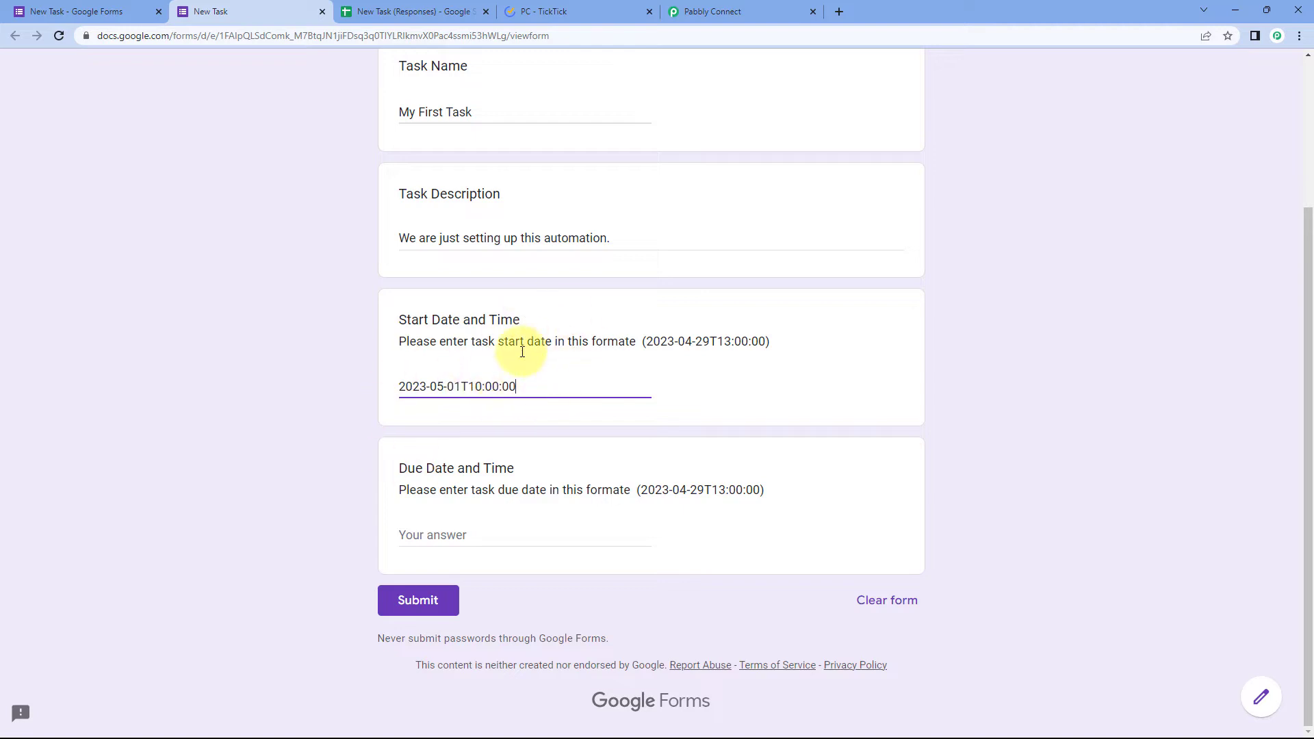
Step: Enter 2023-05-06T16:00:00 as the Due Date and Time and submit the form response
left_click(462, 528)
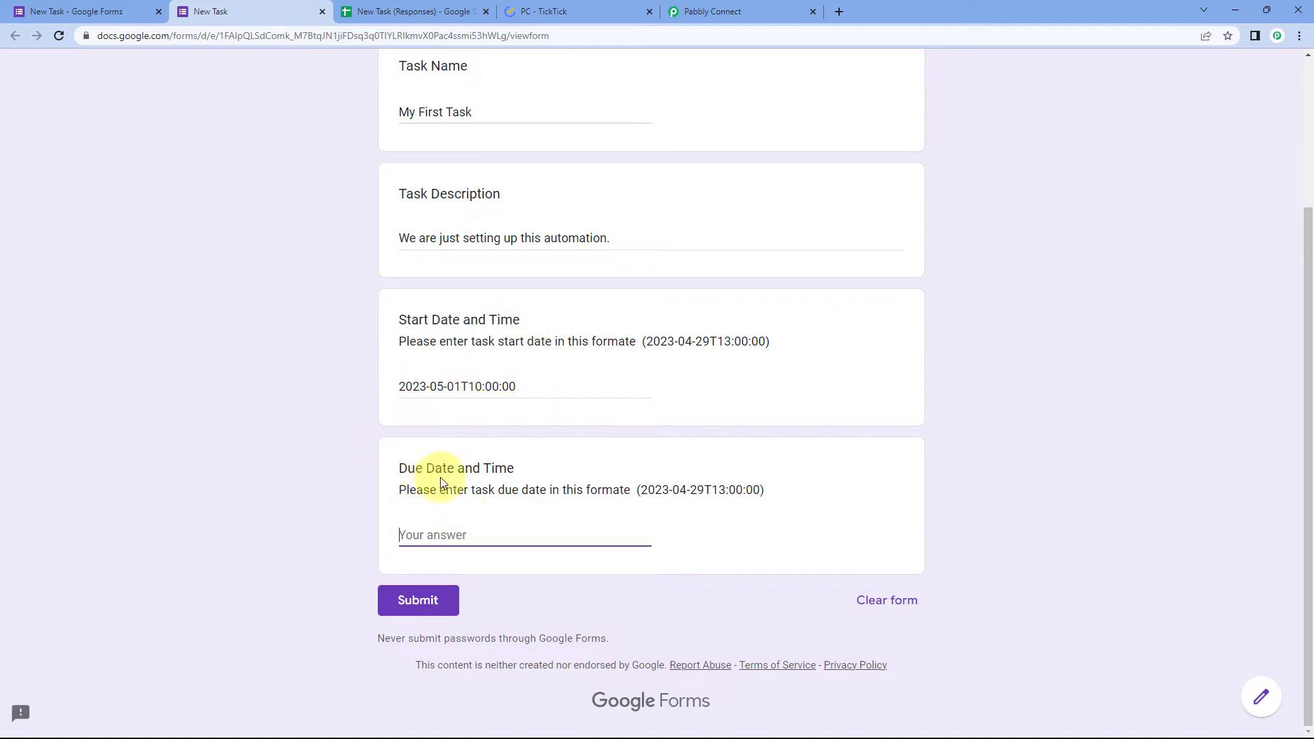
type("2023-05-06T16:00:00")
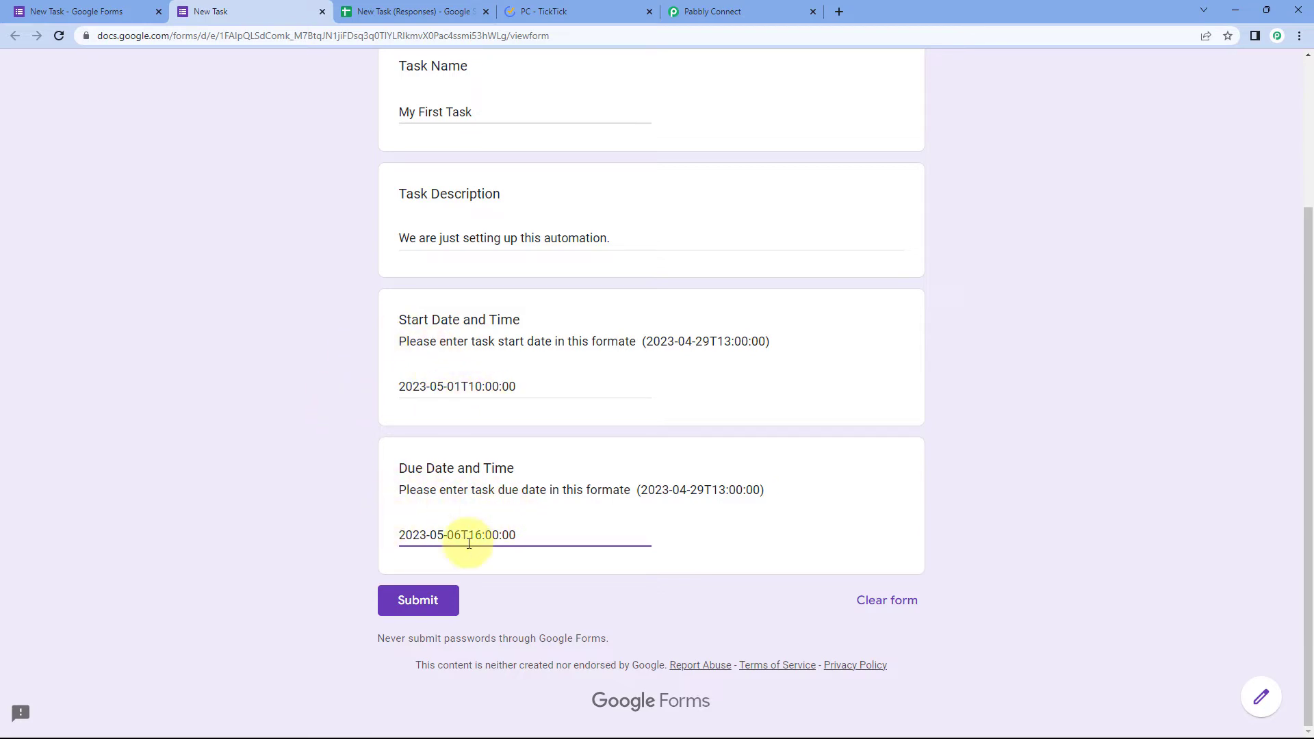
left_click(435, 612)
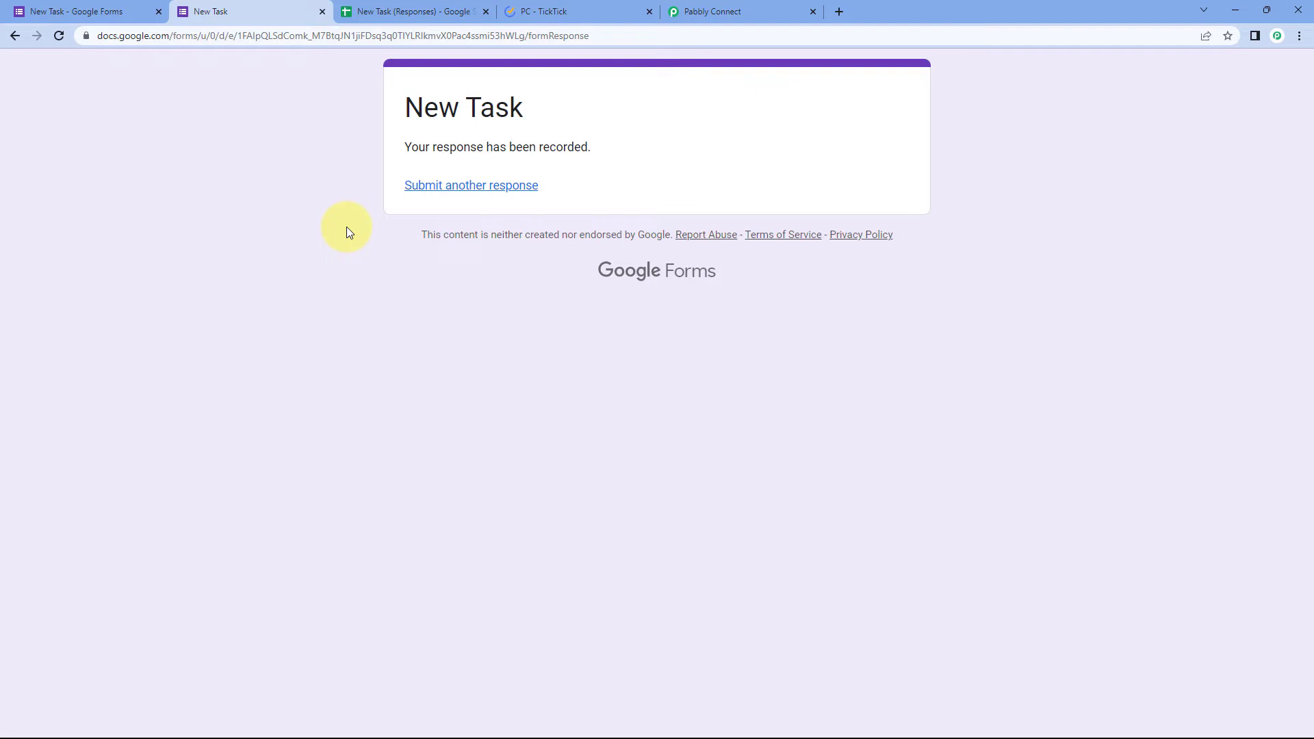
Step: Switch to Pabbly Connect and check the task name, description, start date and due date in the trigger's received webhook response
left_click(754, 7)
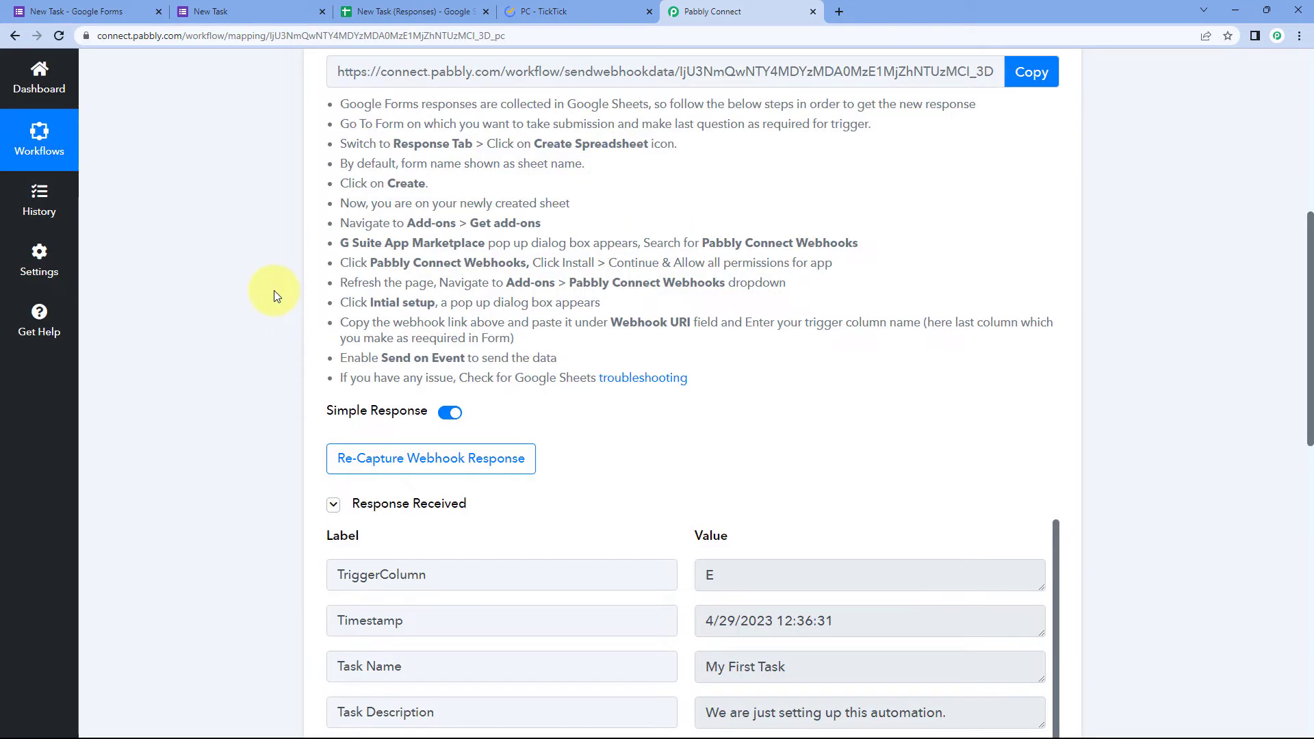
scroll(274, 290, "down", 5)
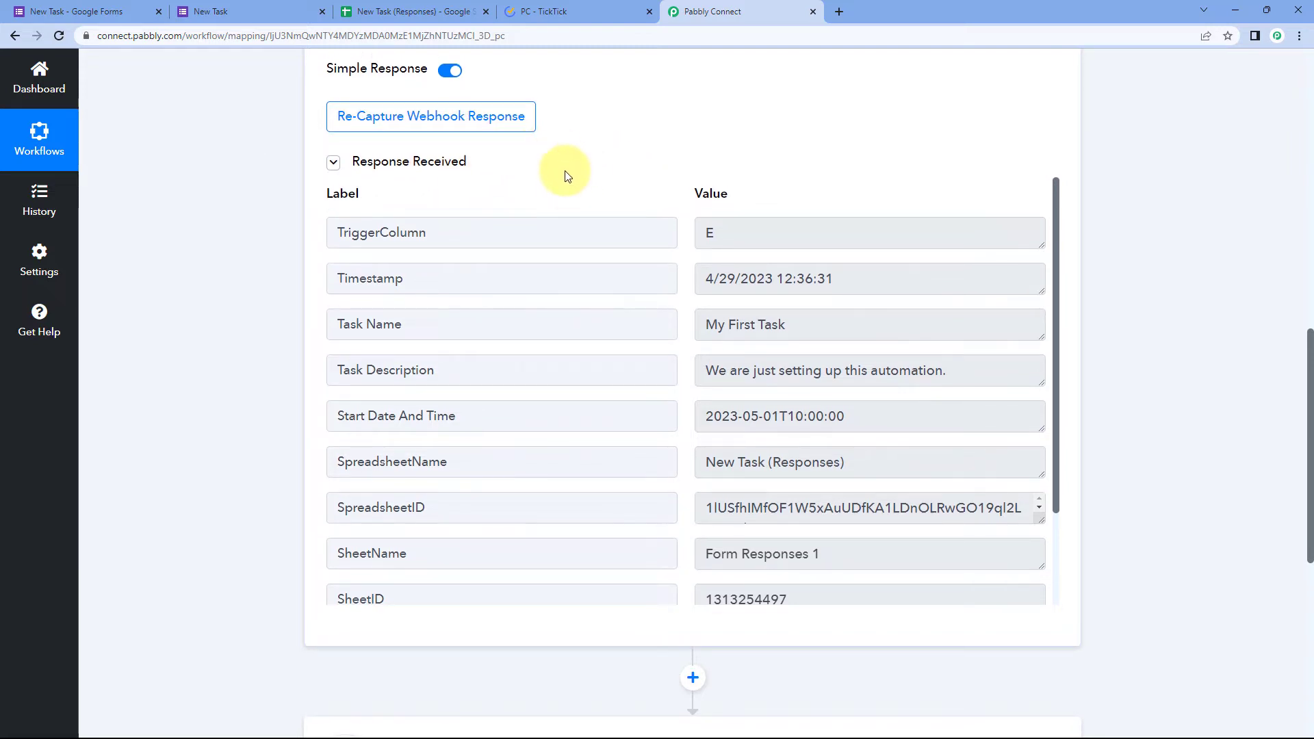
scroll(616, 164, "down", 1)
left_click_drag(802, 256, 959, 302)
left_click(959, 302)
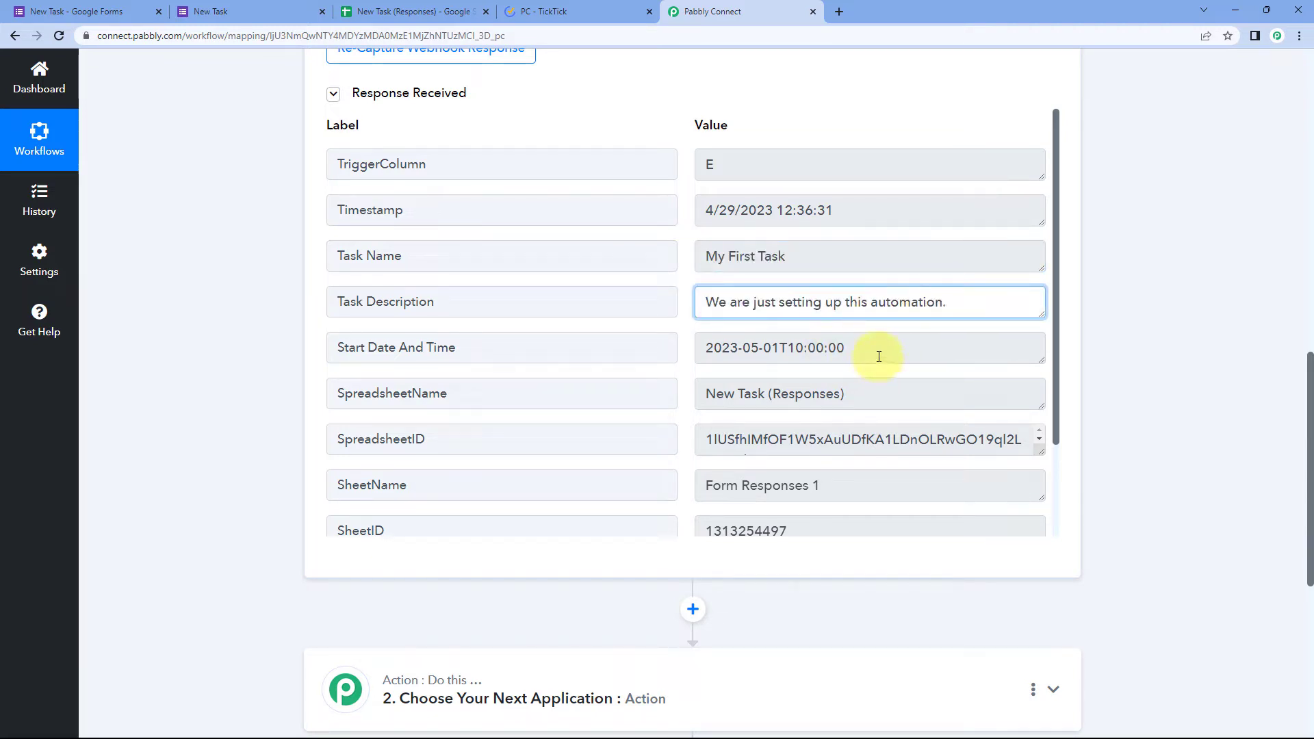
left_click_drag(874, 352, 682, 355)
left_click(680, 352)
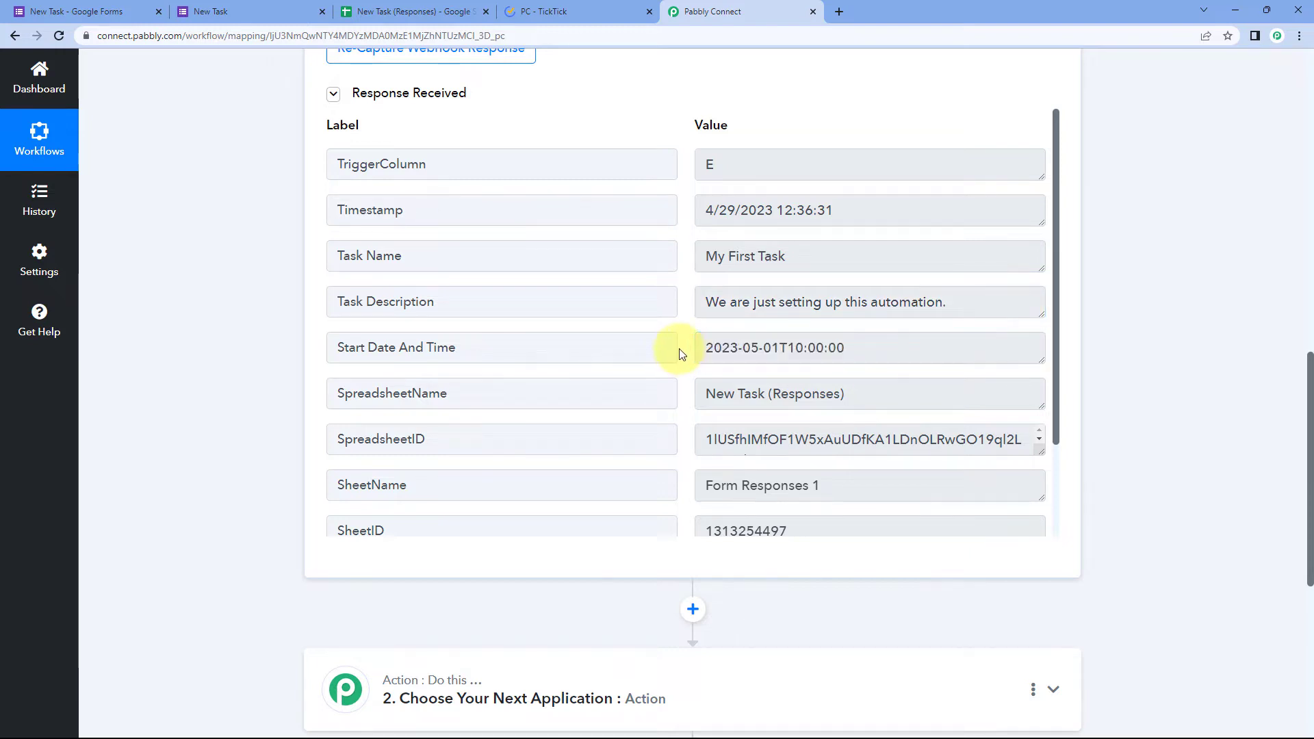
scroll(746, 411, "down", 1)
scroll(746, 411, "down", 2)
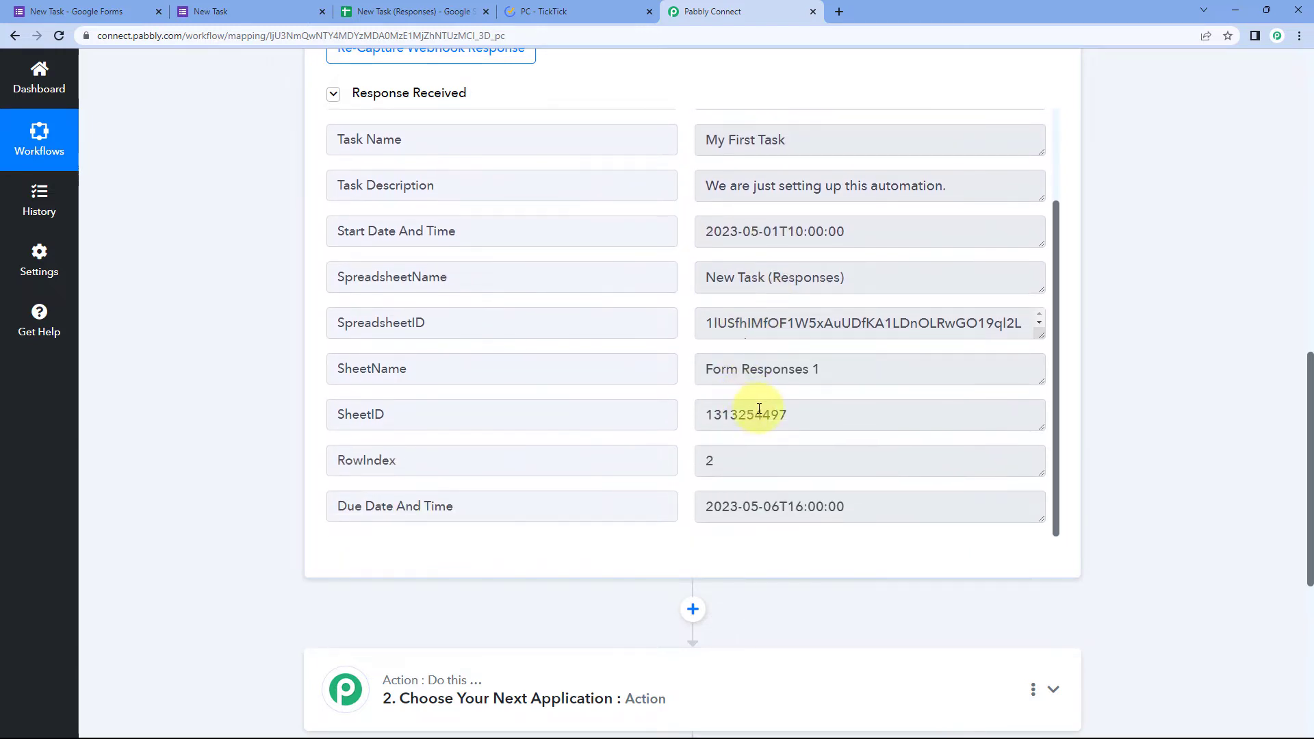
left_click_drag(846, 439, 682, 429)
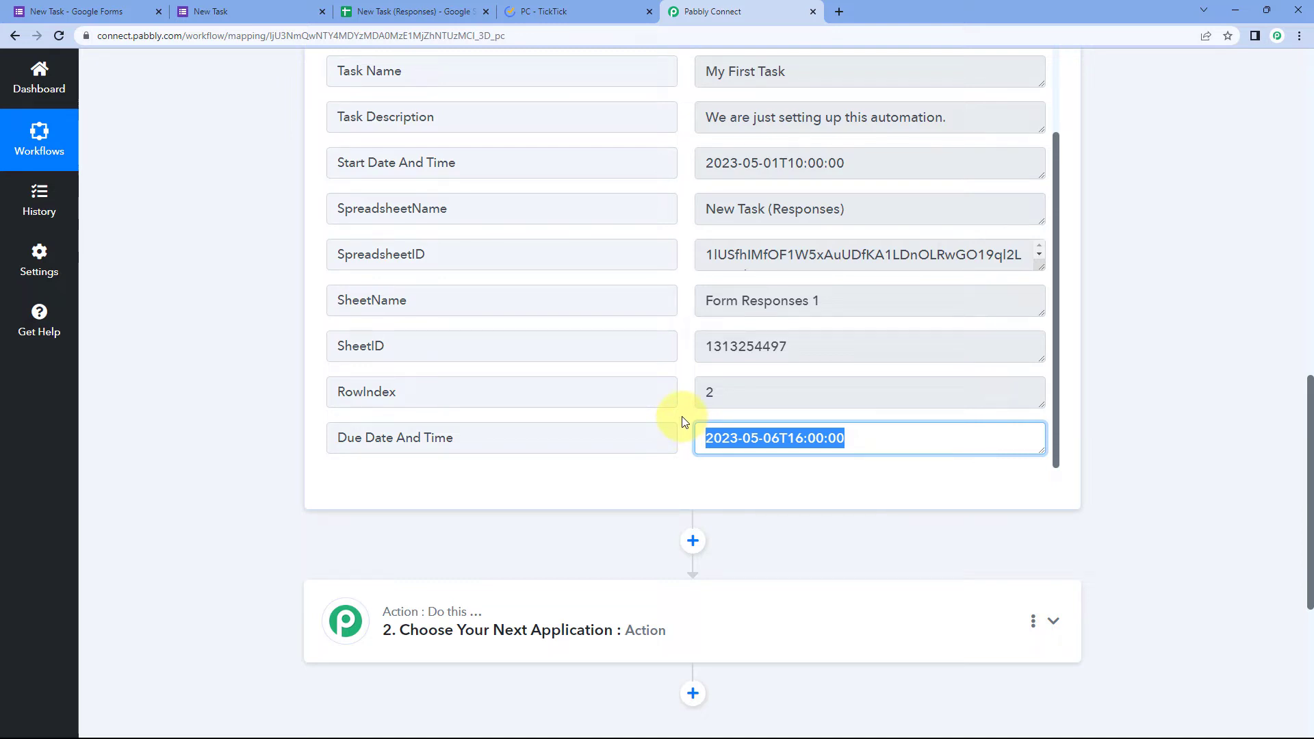
left_click(682, 422)
scroll(237, 314, "up", 4)
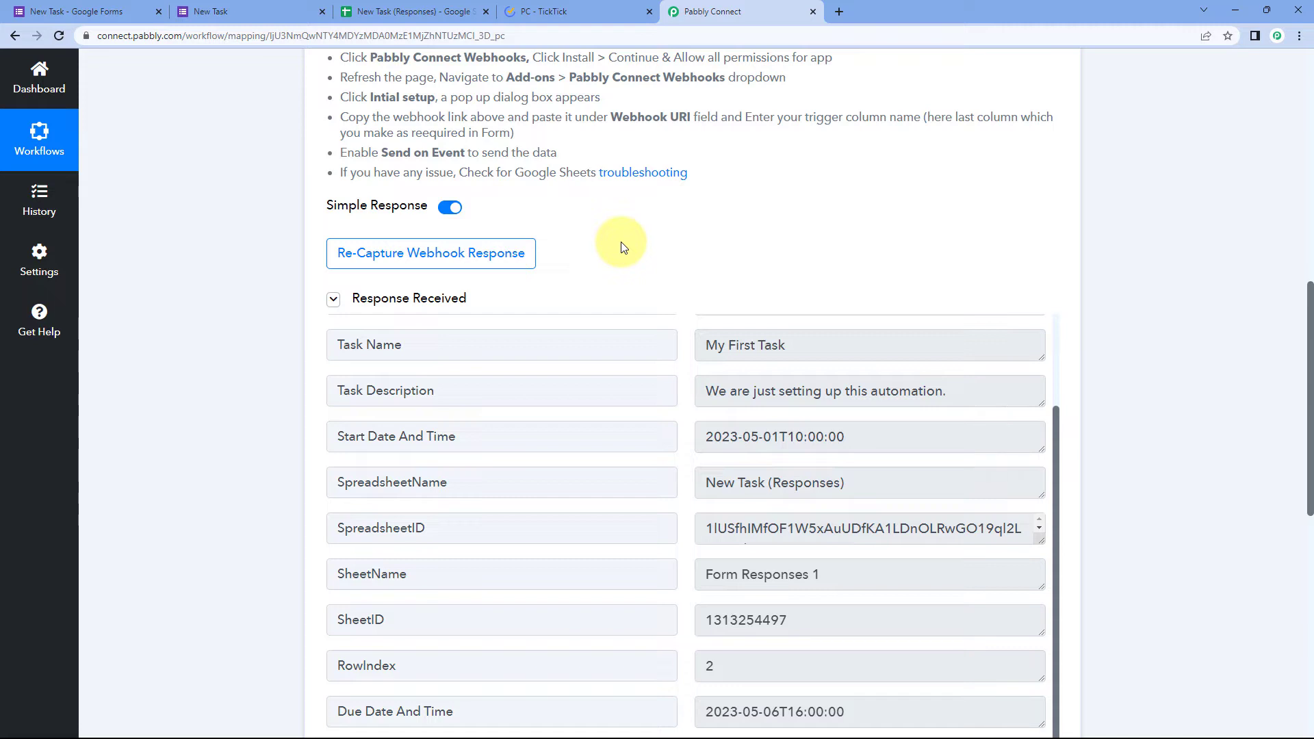
scroll(609, 243, "down", 1)
scroll(704, 301, "up", 2)
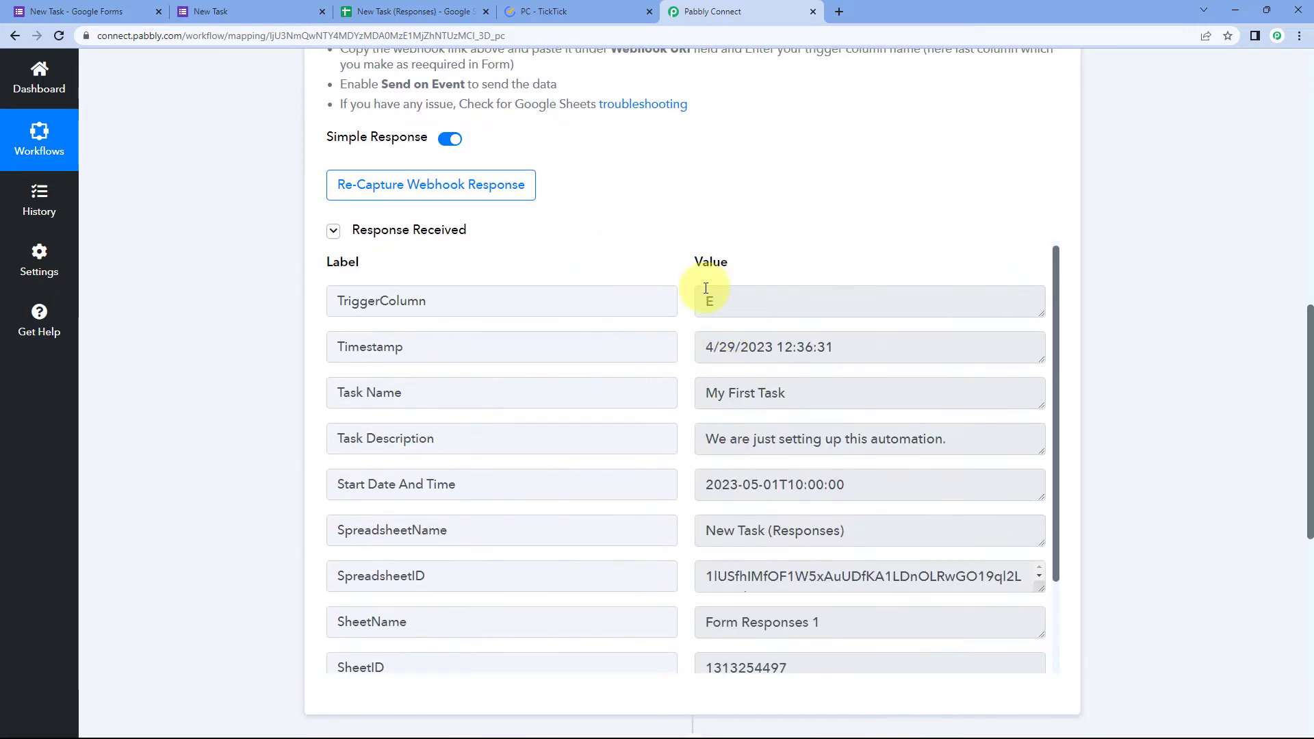
scroll(629, 219, "down", 2)
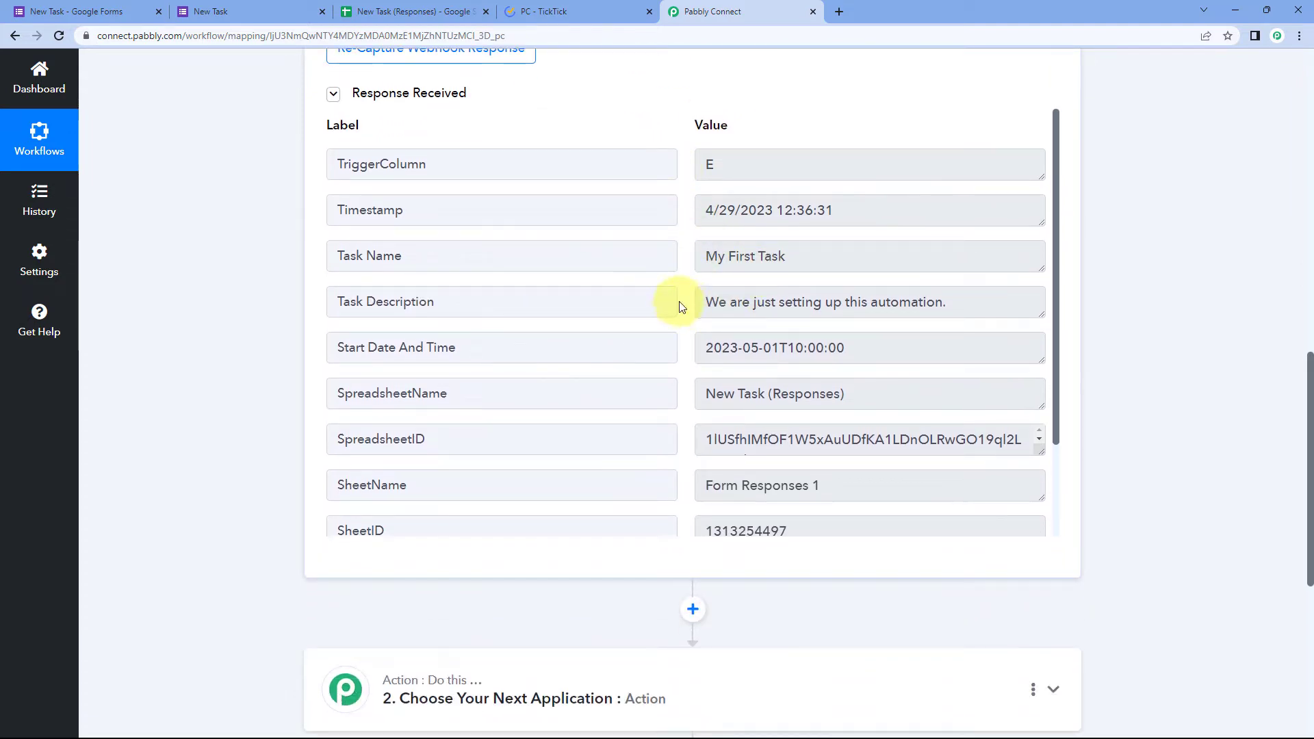
Step: Set the workflow's action step to the TickTick app with the action event Create a Task
scroll(267, 323, "down", 6)
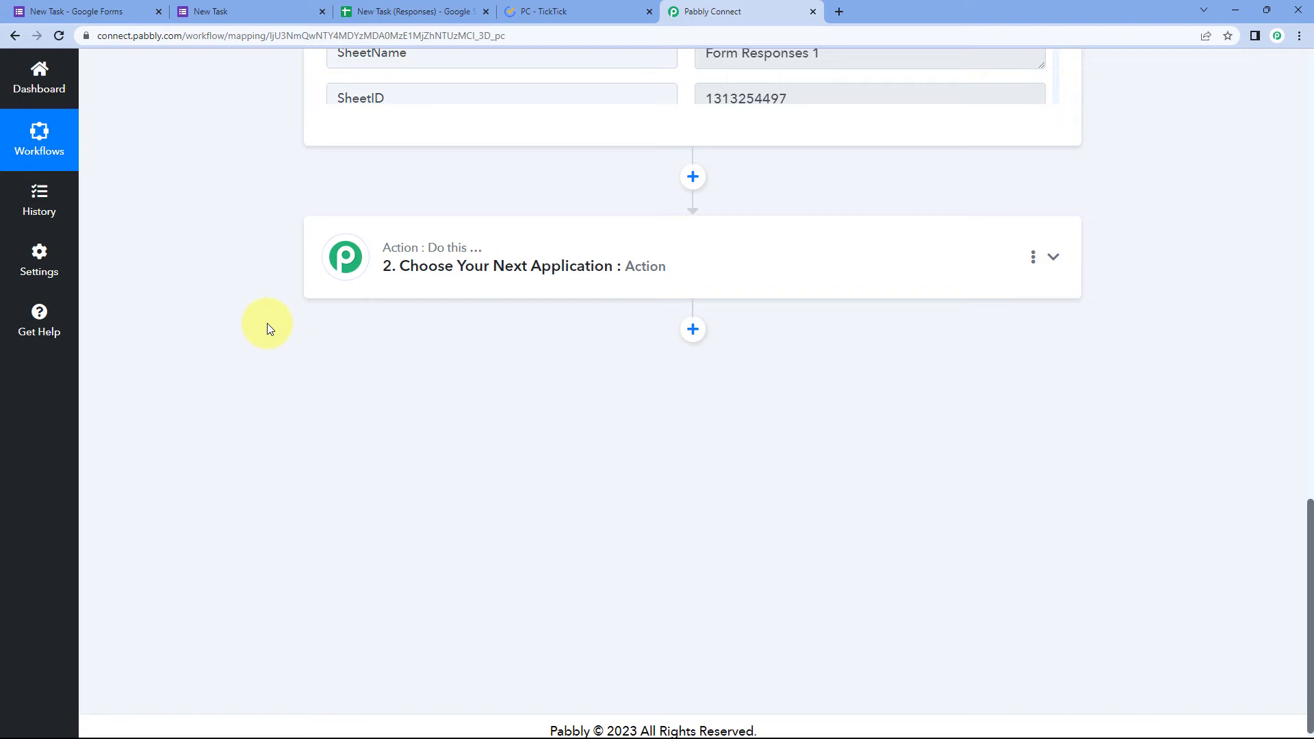
left_click(596, 212)
left_click(407, 280)
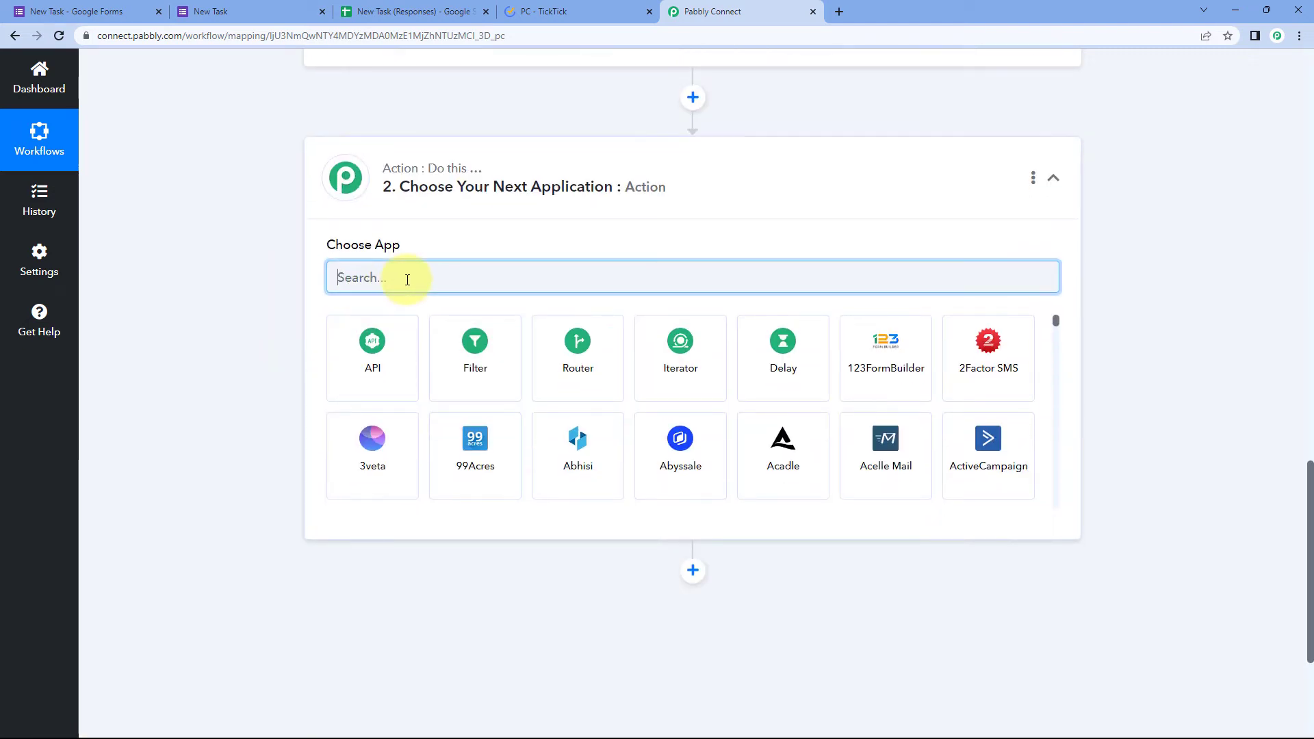
type("TickTick")
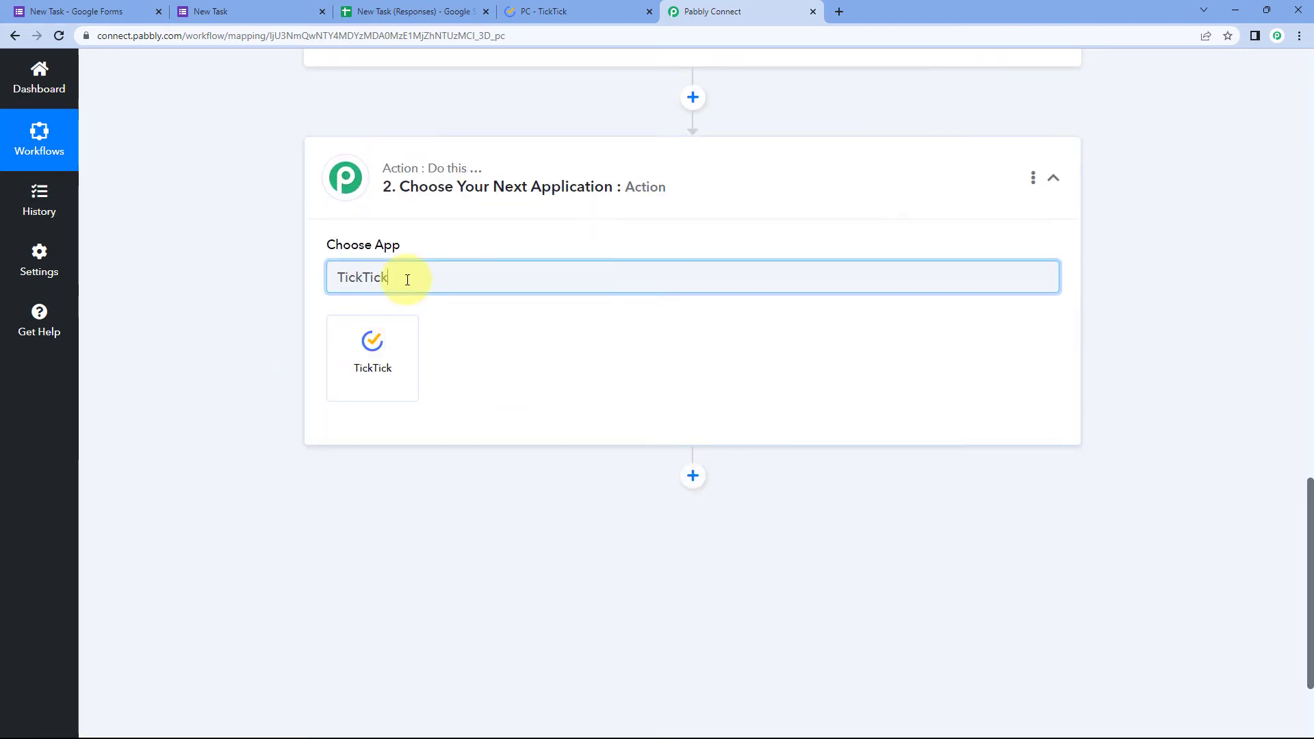
left_click(371, 344)
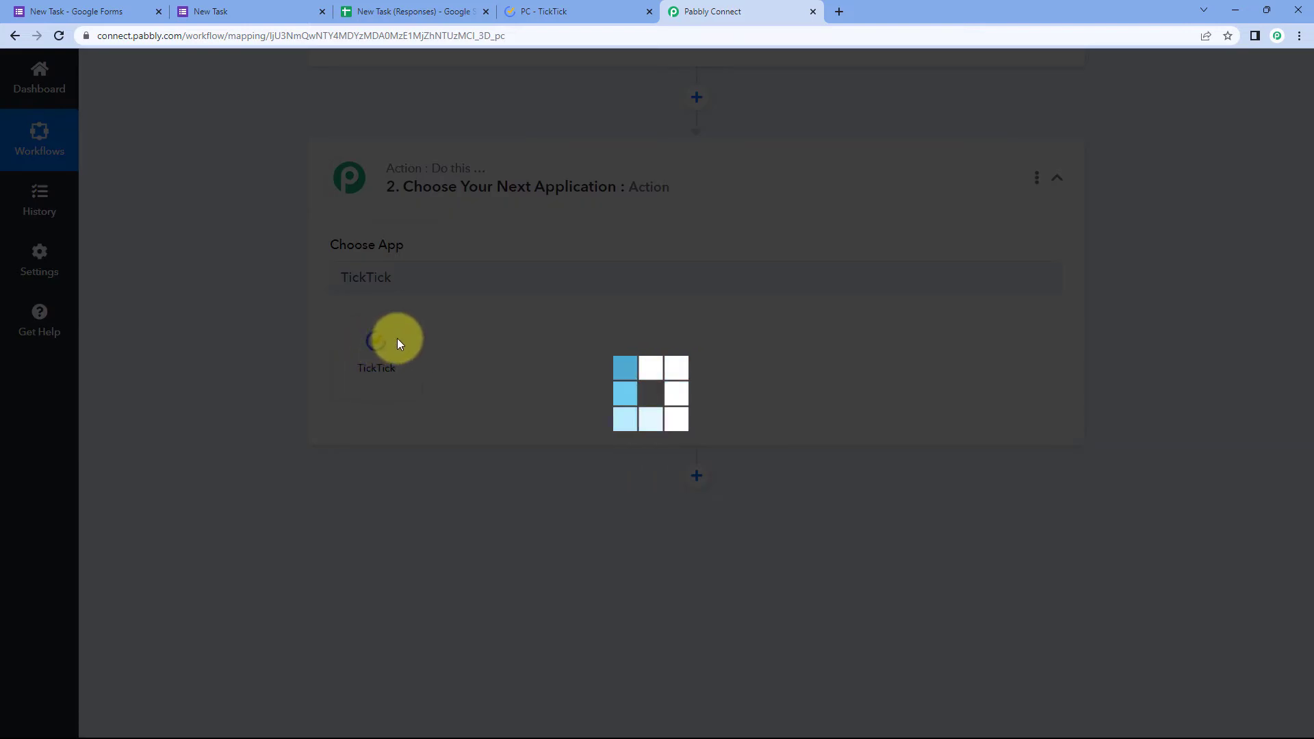
scroll(281, 271, "down", 1)
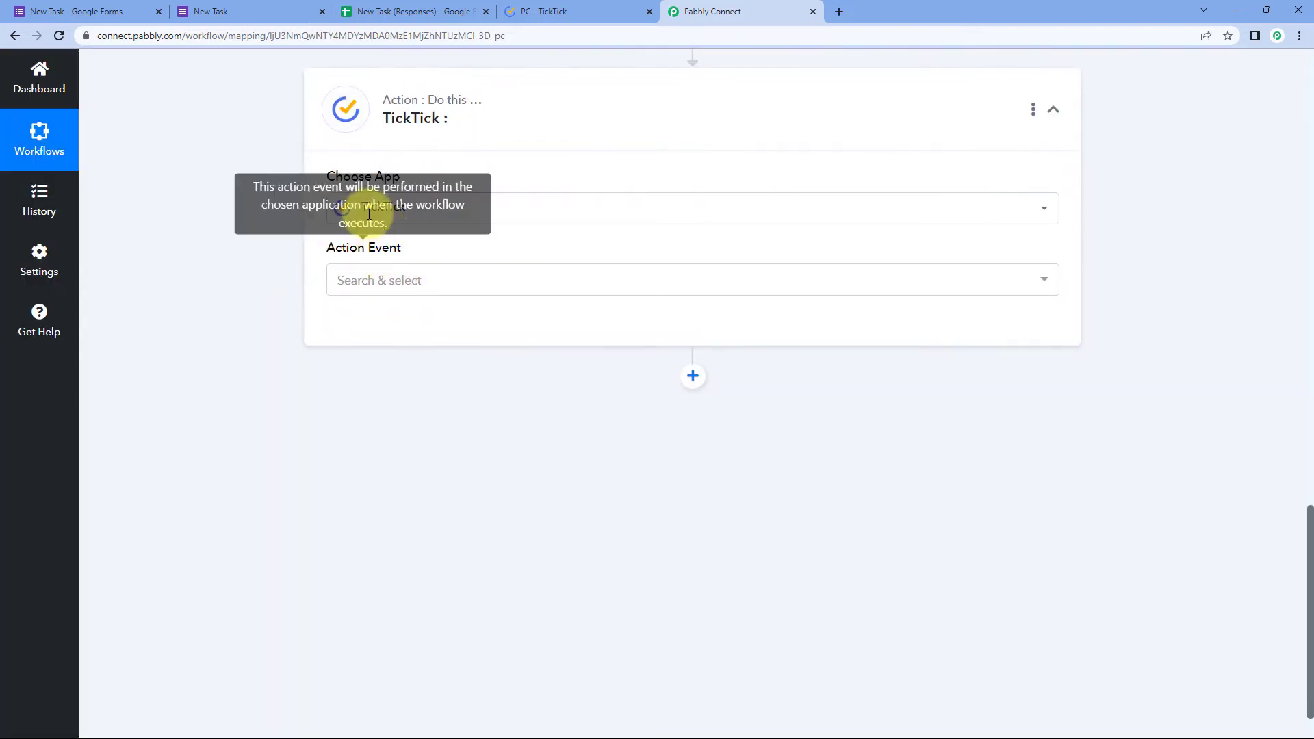
left_click(446, 282)
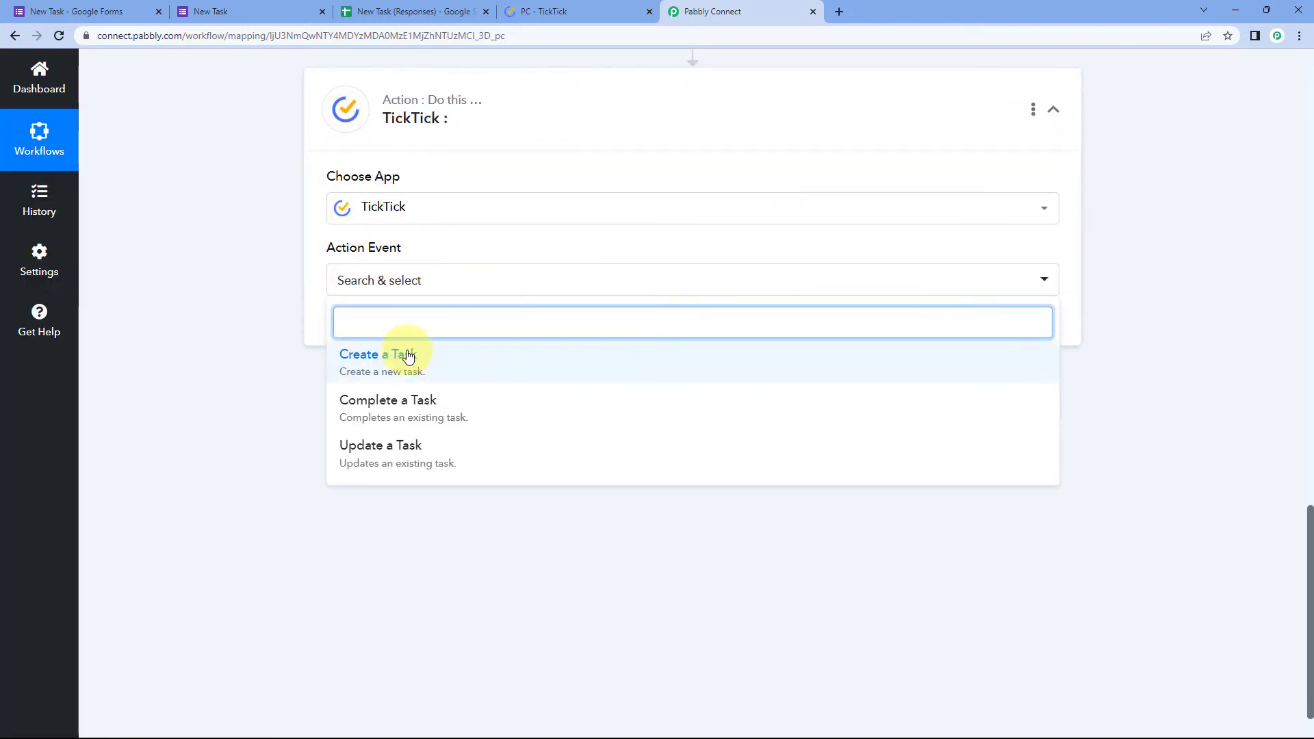
left_click(434, 357)
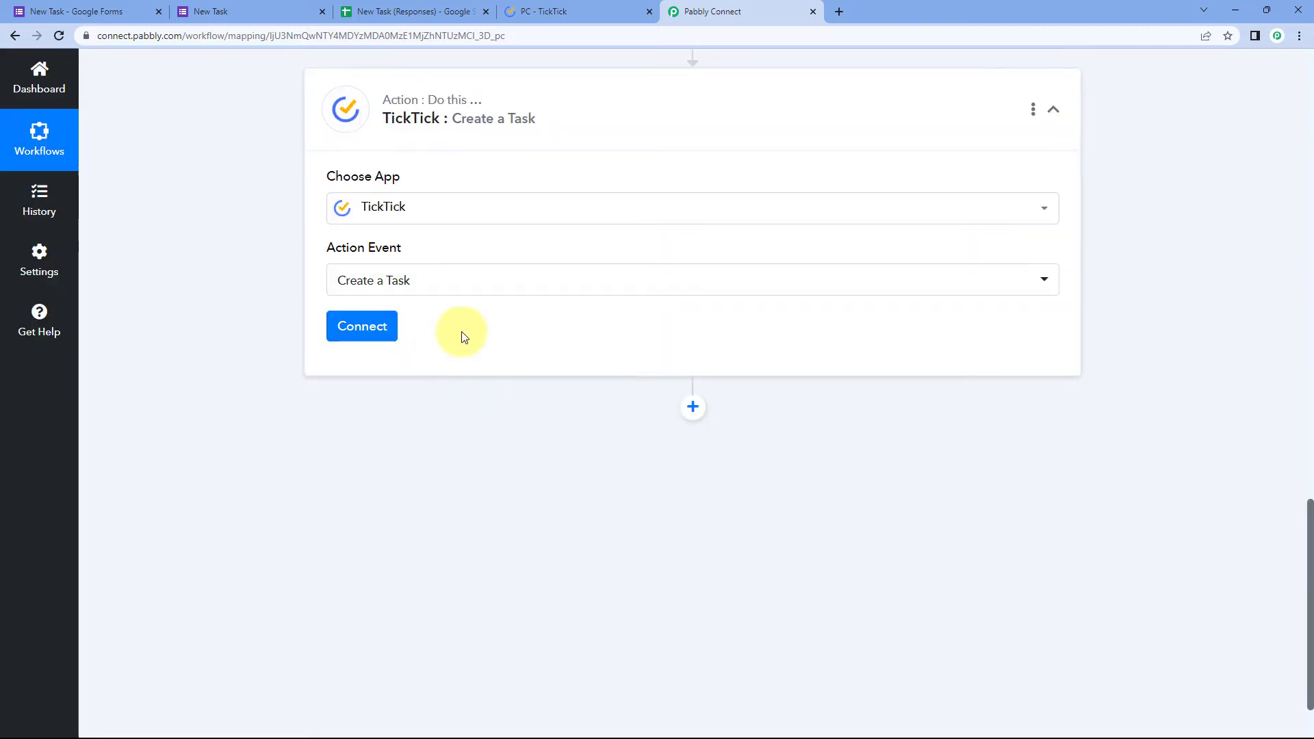
Step: Add a new TickTick connection for the action step and allow Pabbly Connect to access the TickTick account
left_click(361, 324)
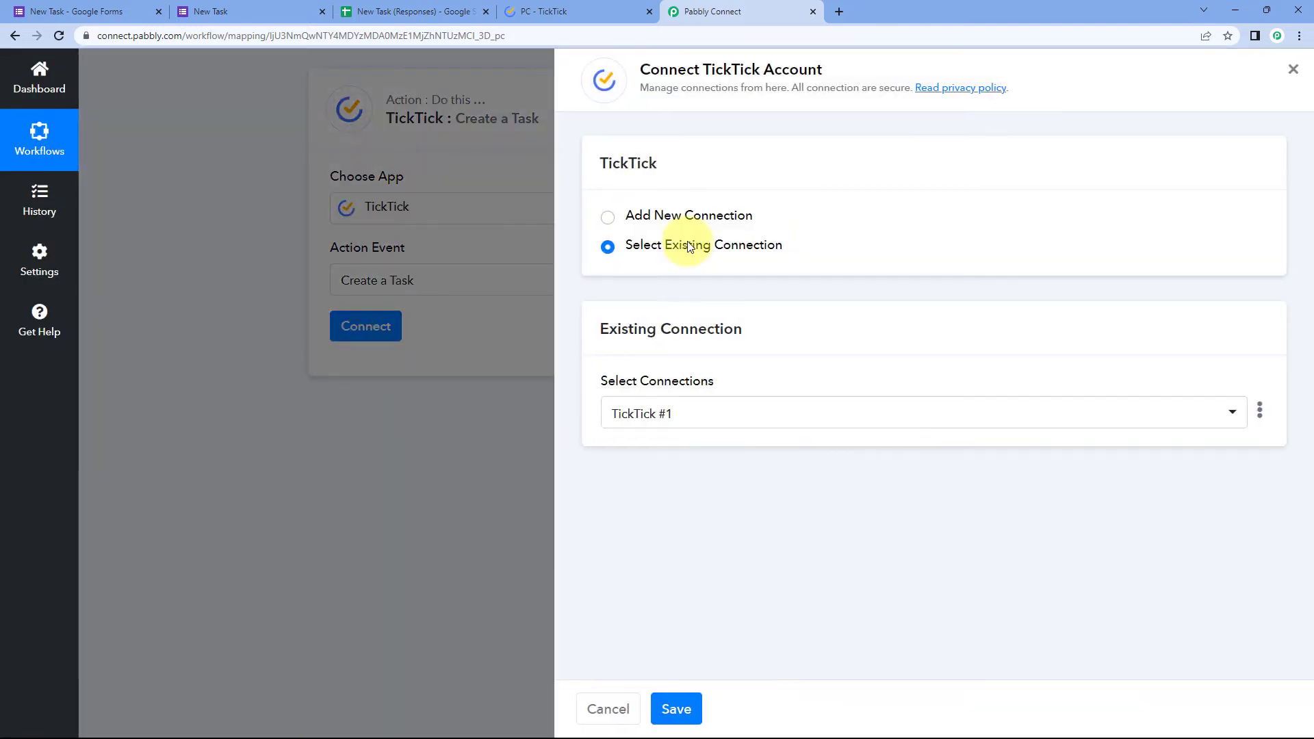
left_click(608, 218)
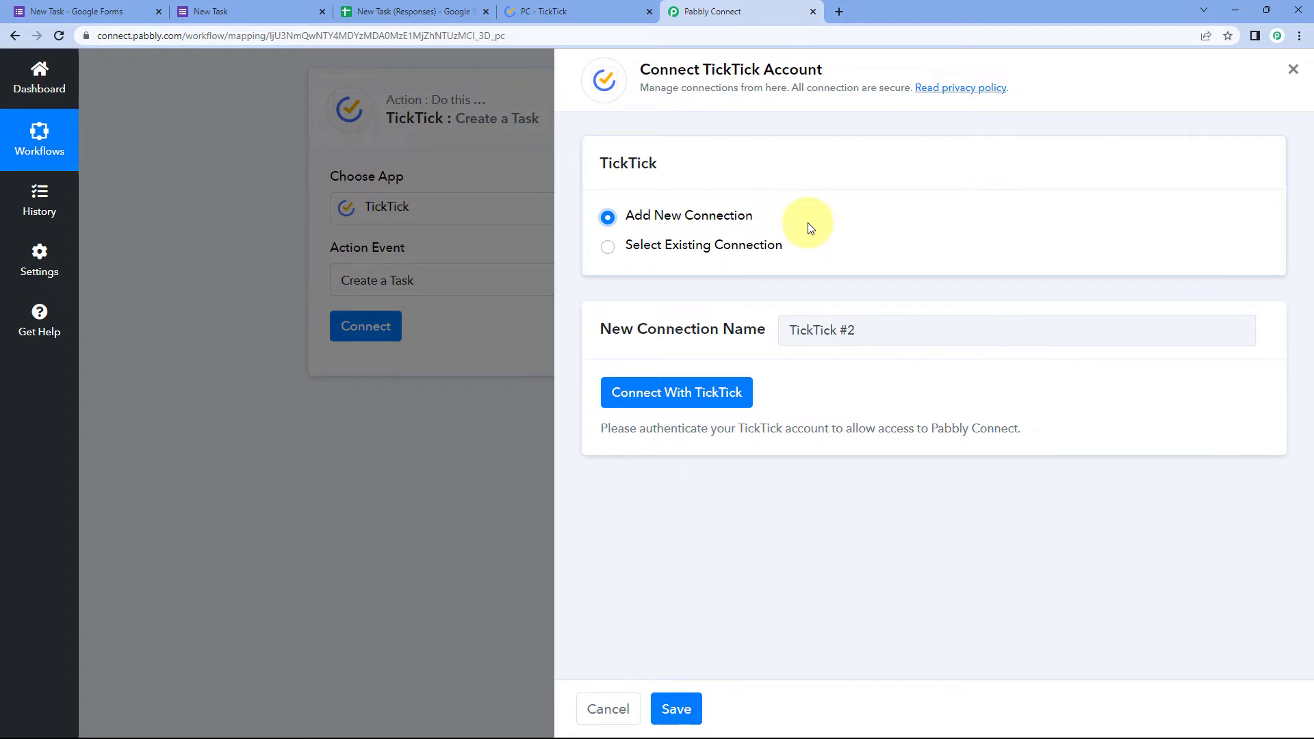
left_click(678, 395)
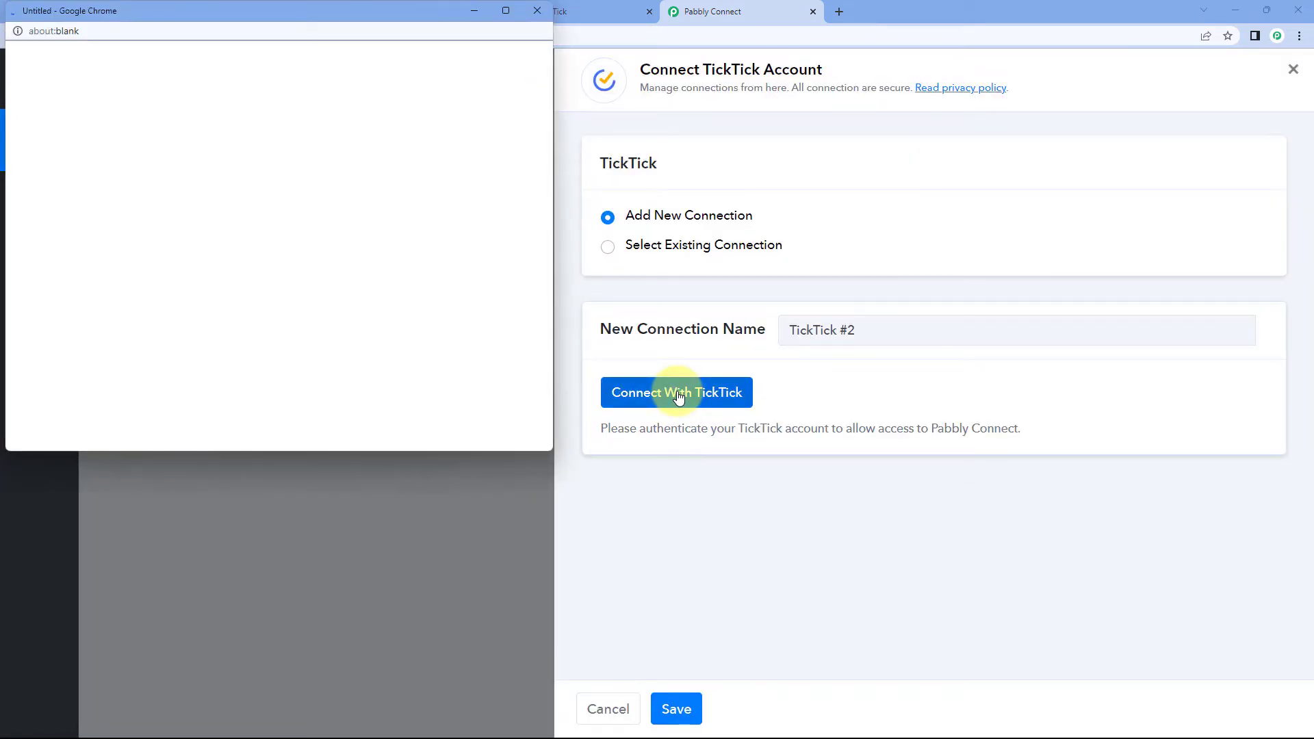
left_click_drag(375, 8, 358, 55)
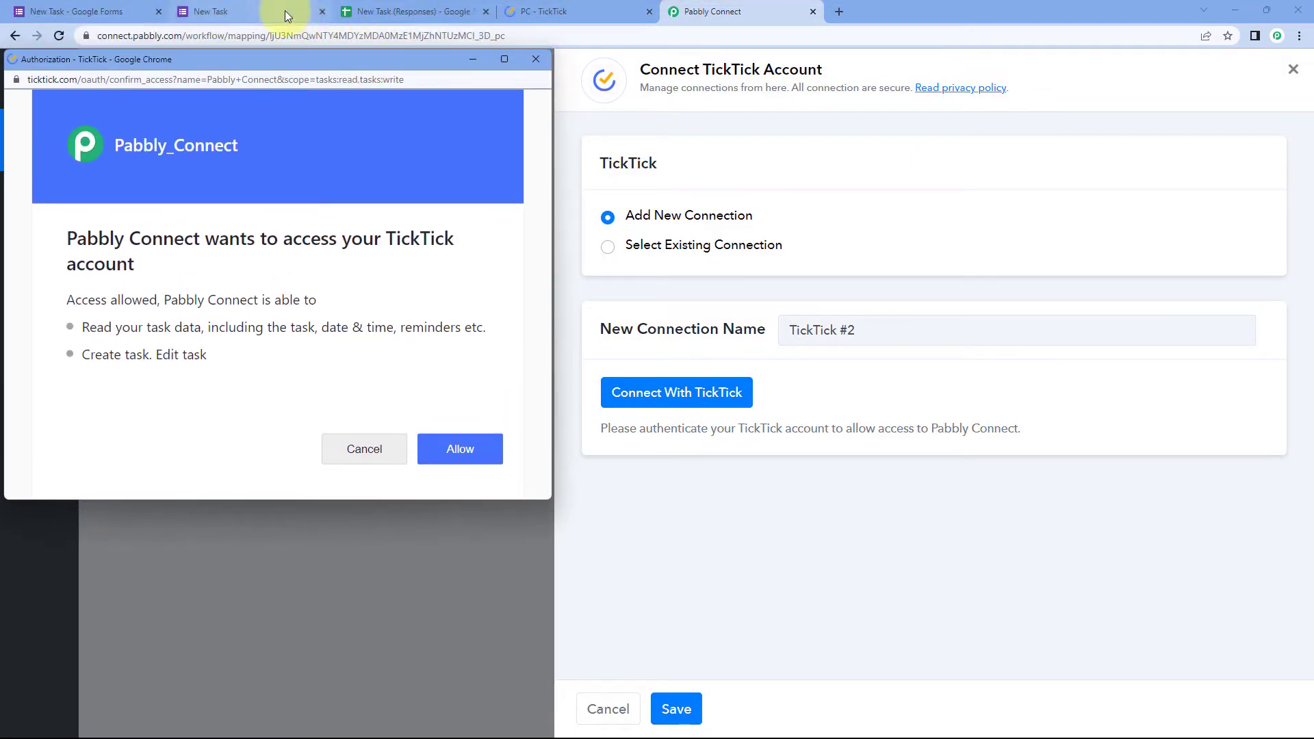
left_click(547, 11)
left_click(705, 12)
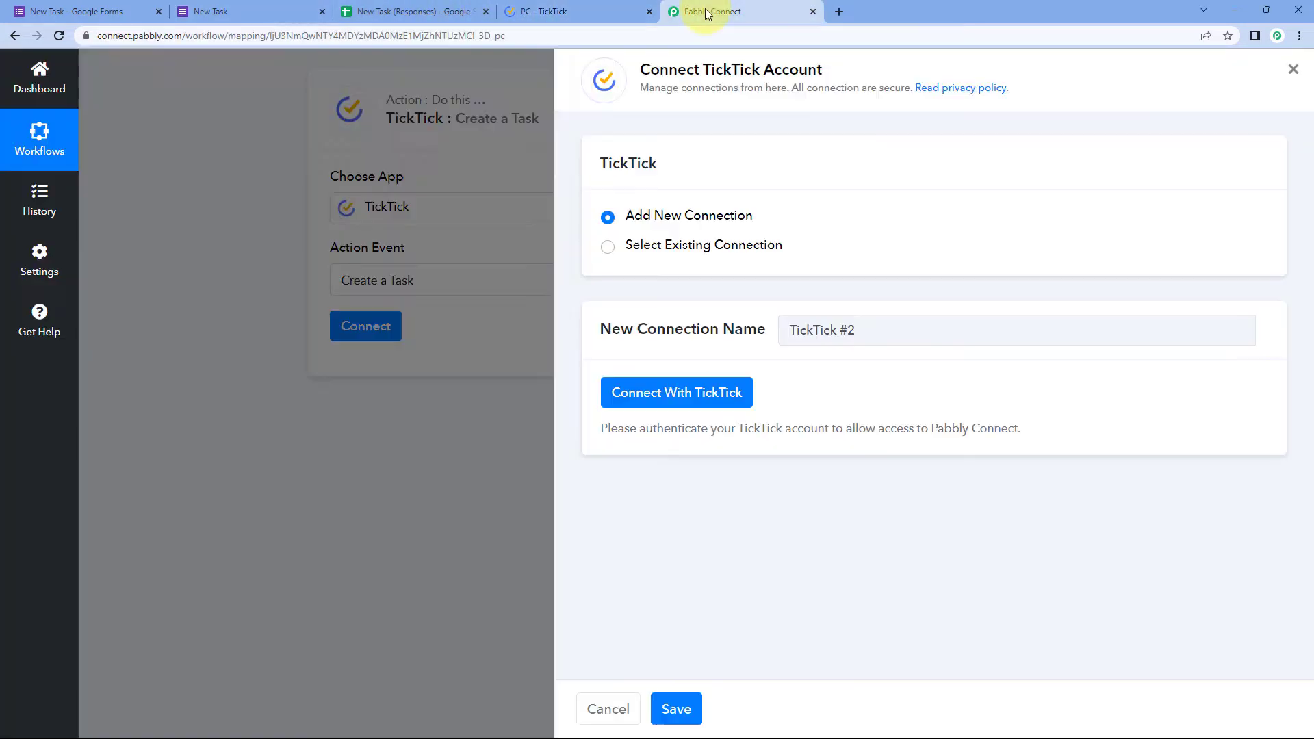
left_click(460, 451)
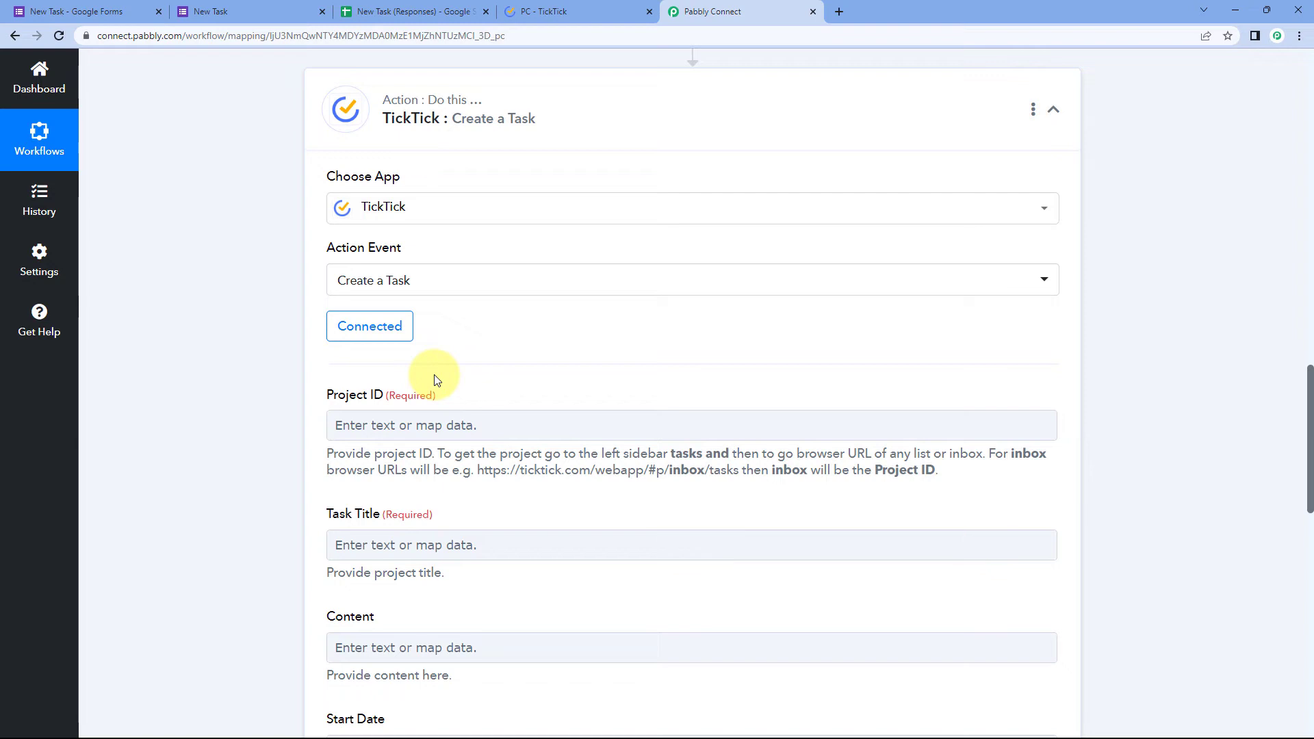
Step: Switch to TickTick and copy the PC list's project ID from its web address
scroll(438, 380, "down", 2)
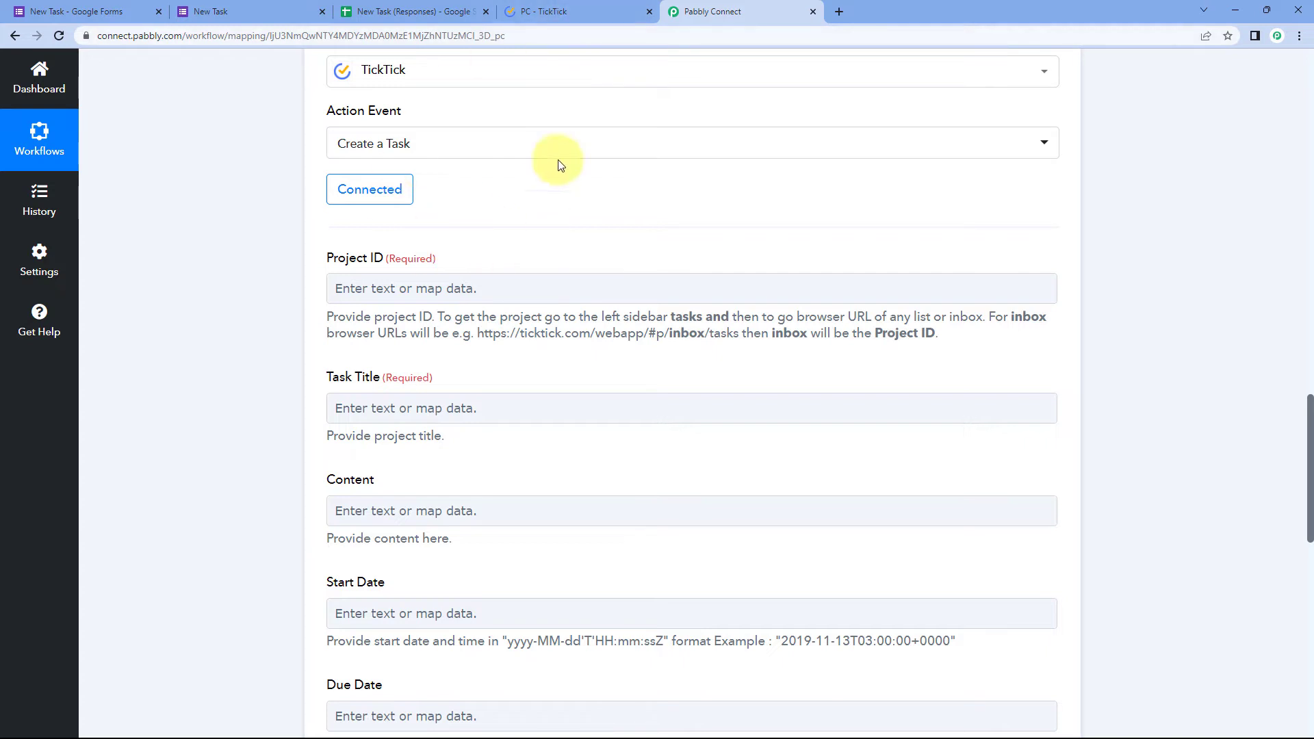
left_click(554, 14)
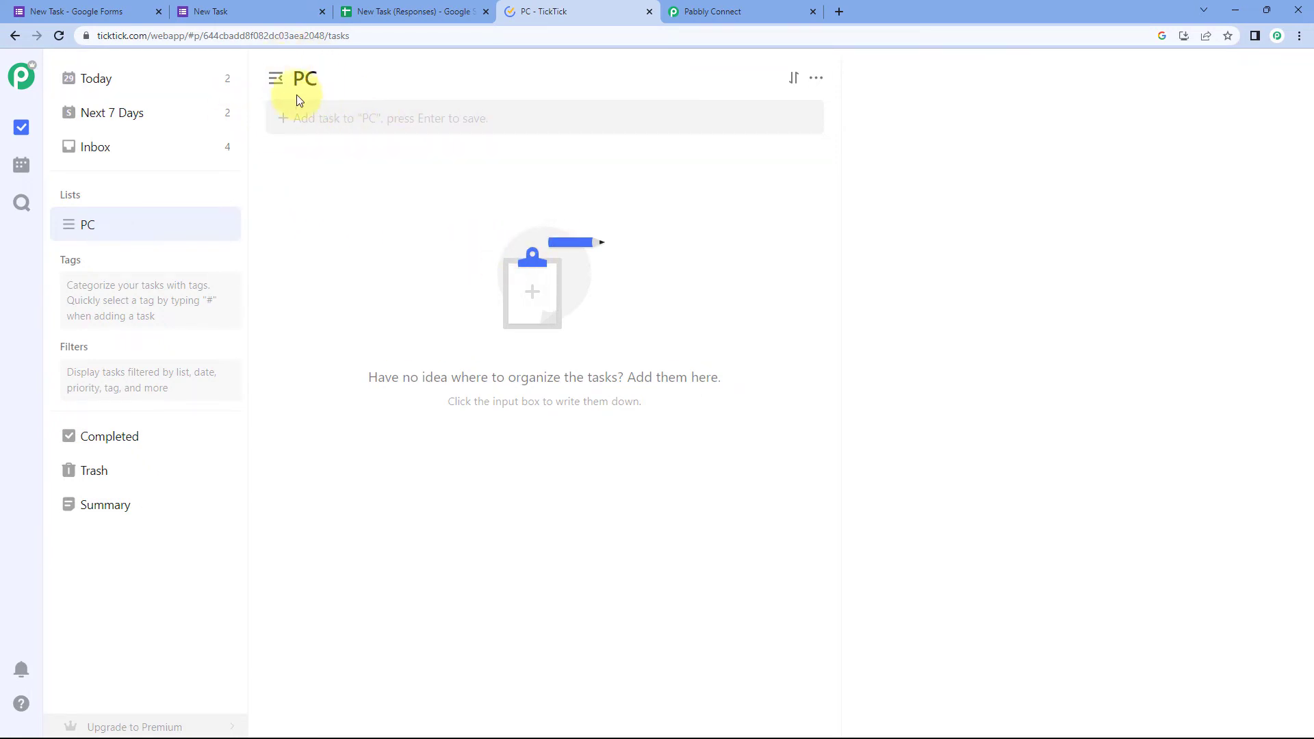
left_click(258, 35)
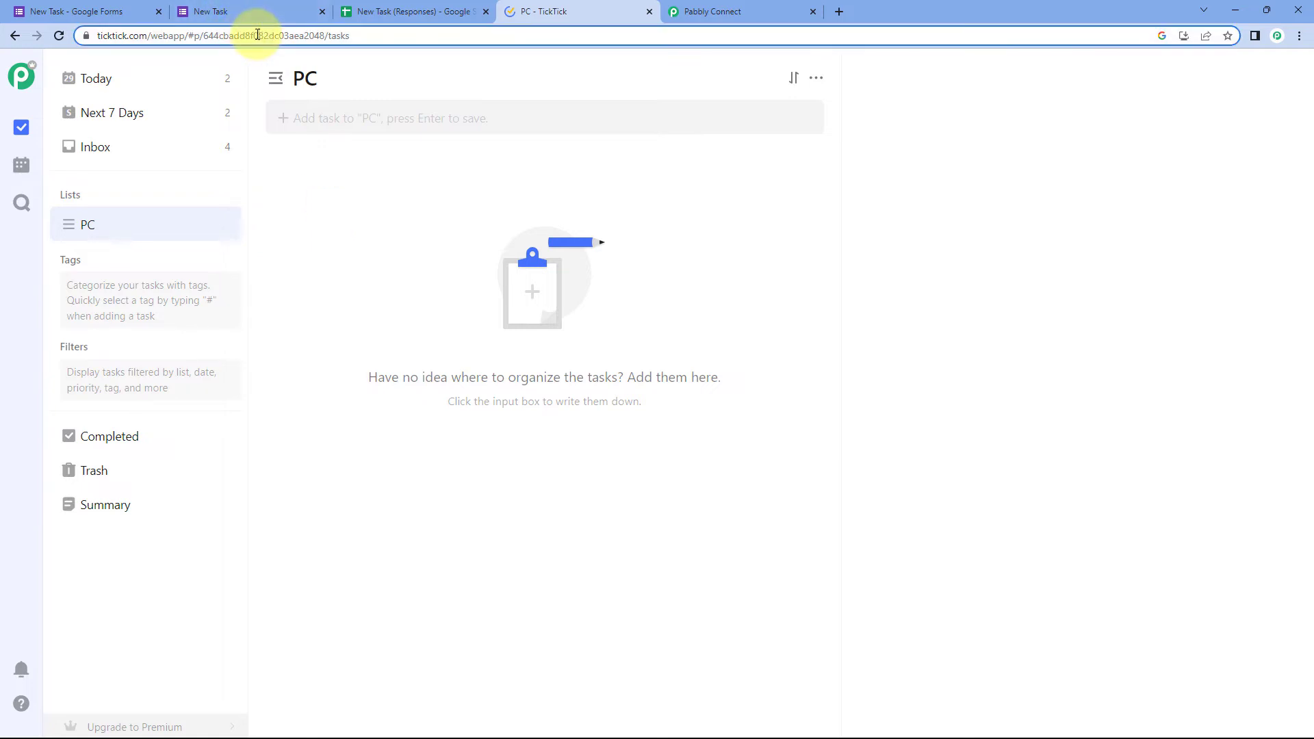
double_click(258, 35)
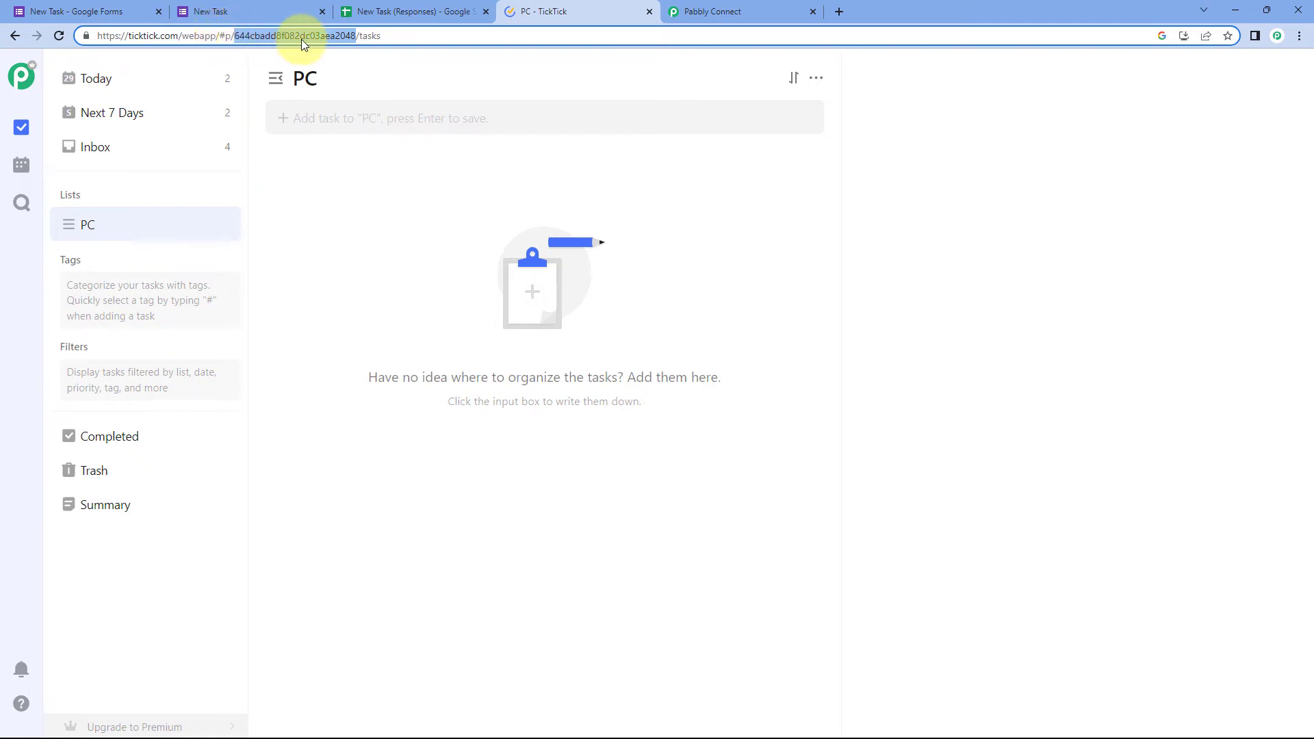
right_click(277, 36)
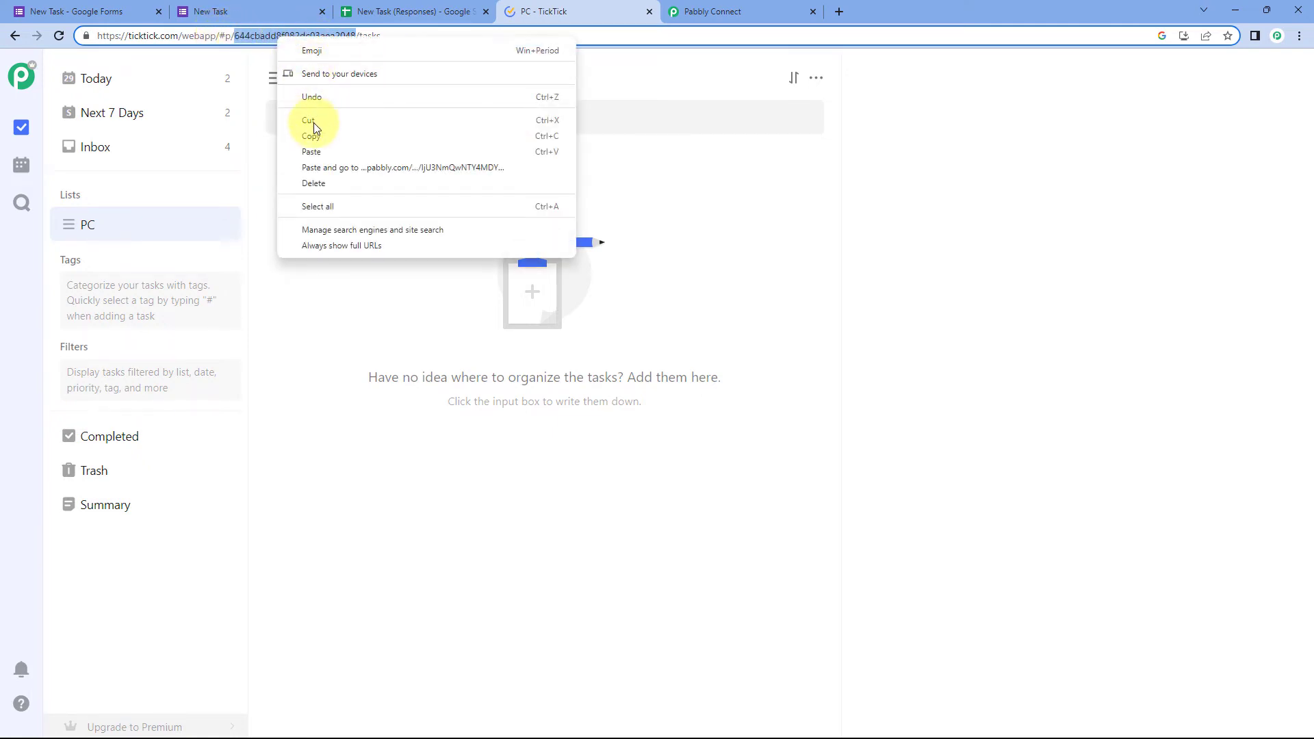
left_click(331, 140)
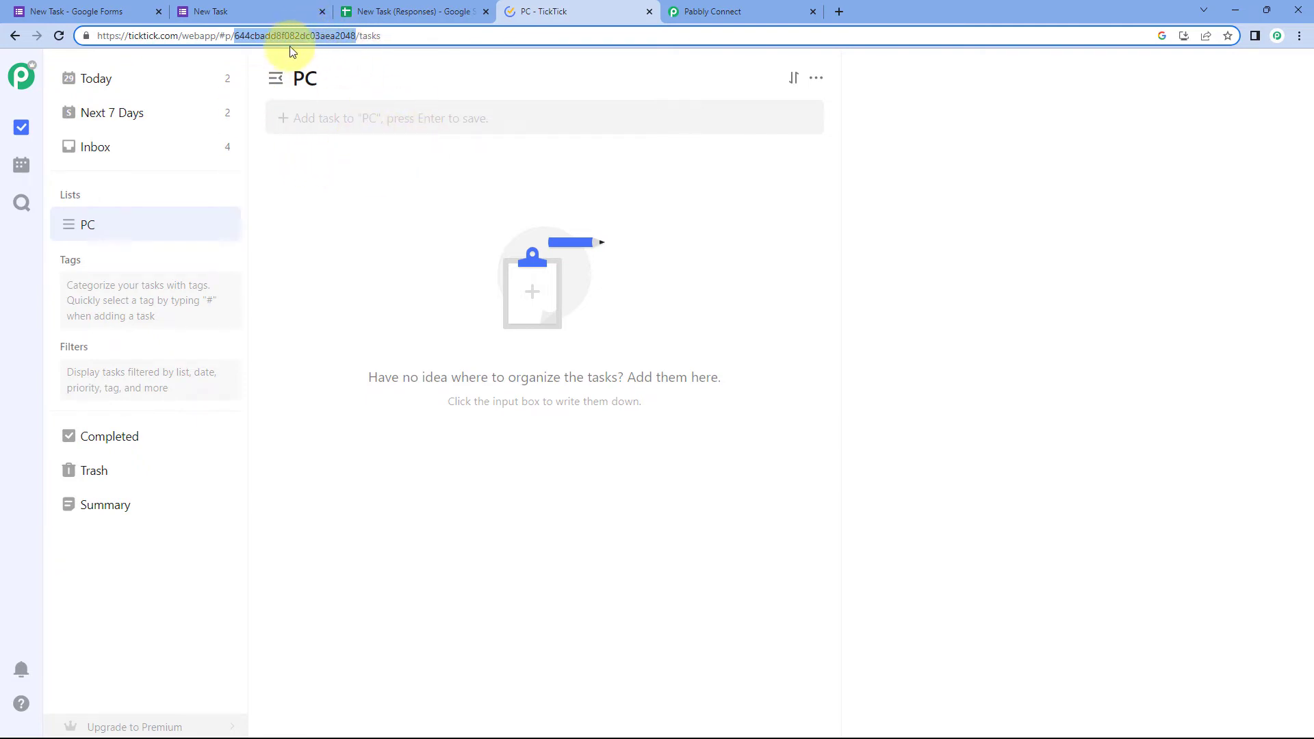
Step: Switch back to Pabbly Connect and paste the copied ID 644cbadd8f082dc03aea2048 as the action's Project ID
left_click(725, 4)
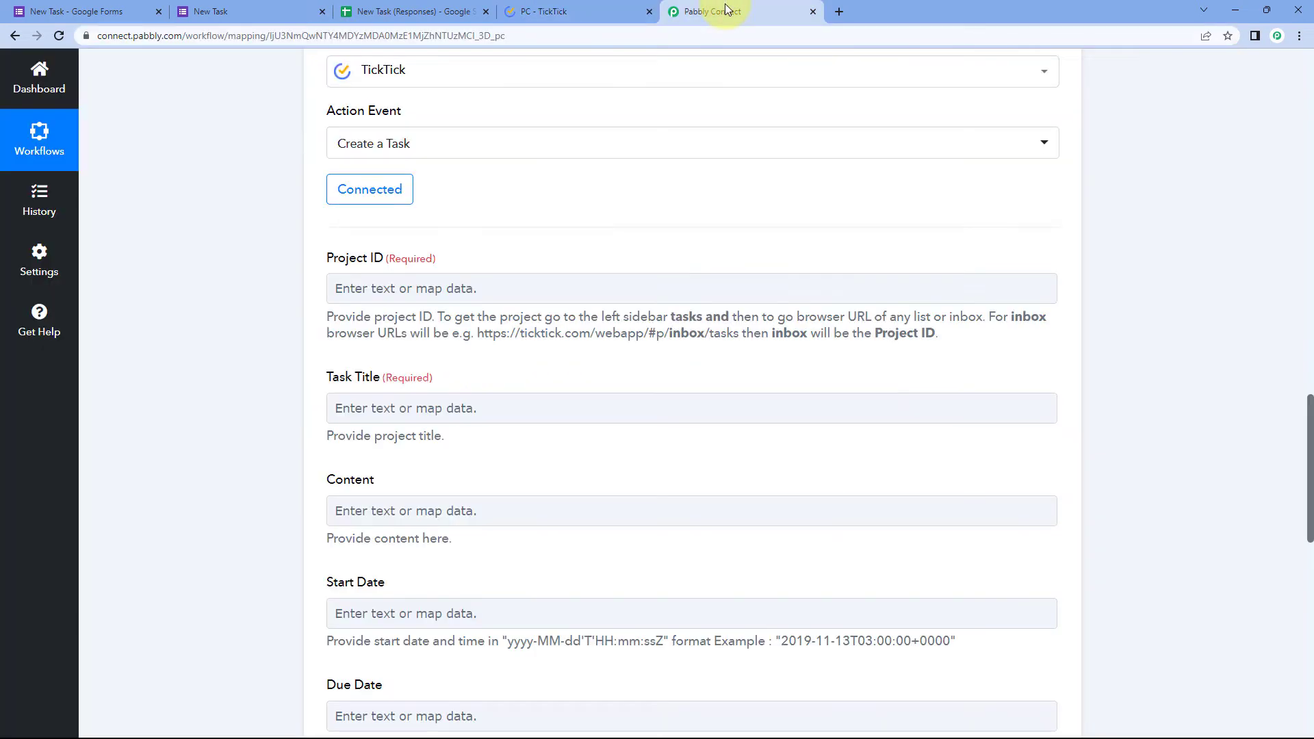
left_click(390, 291)
right_click(397, 291)
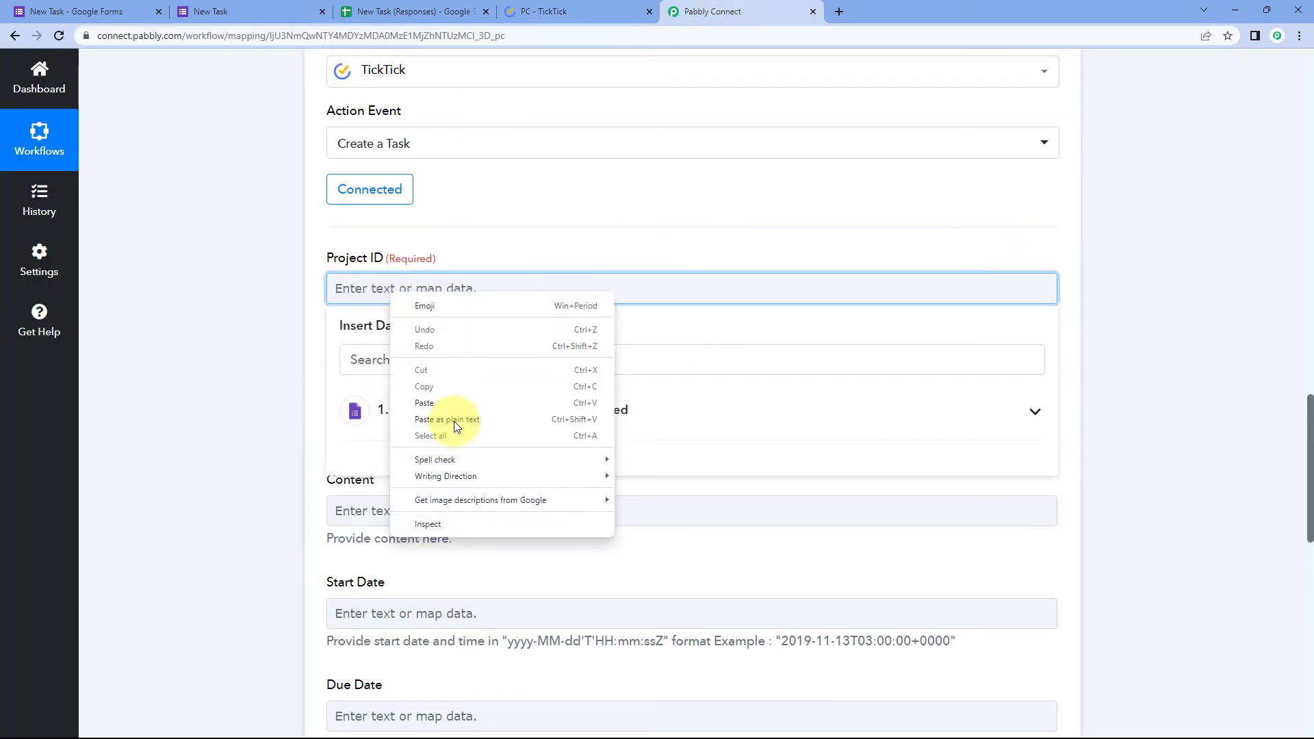
left_click(438, 403)
left_click(186, 272)
scroll(262, 253, "down", 2)
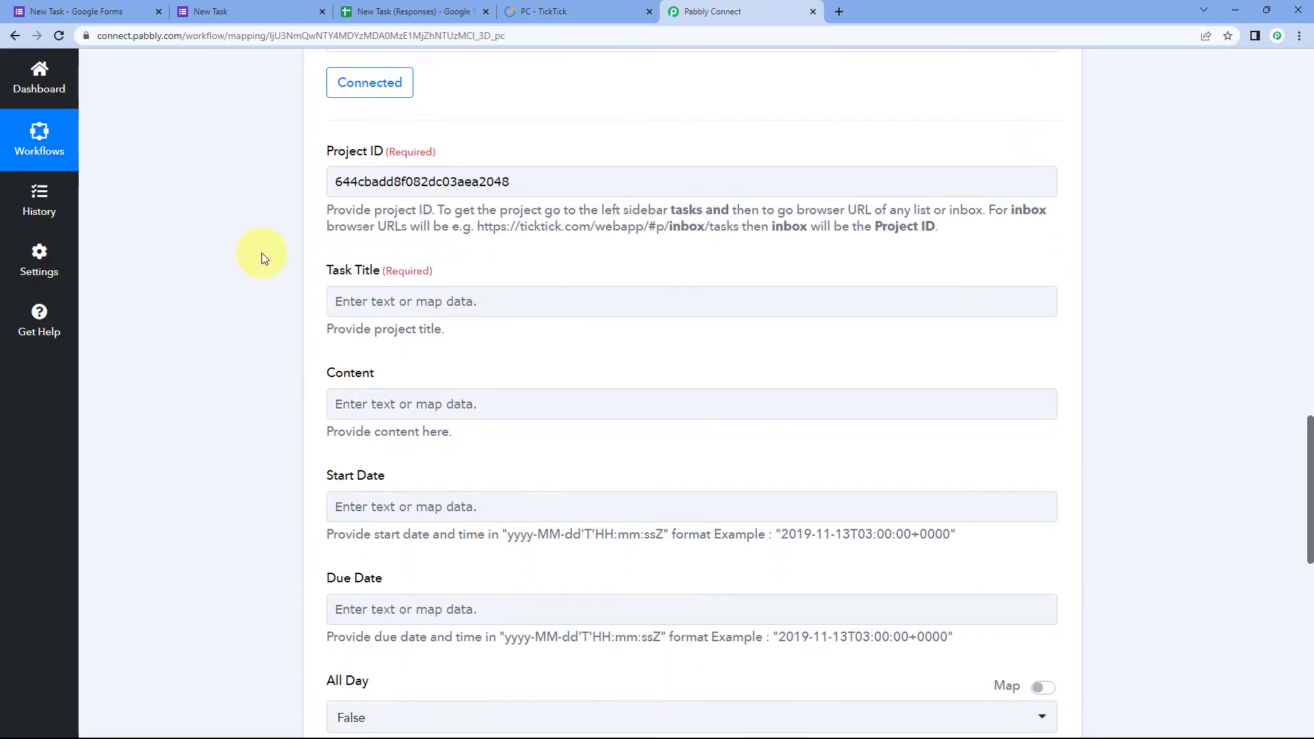
Step: Check the submitted form's tab and examine the Task Name value in the trigger's received response
scroll(362, 166, "down", 2)
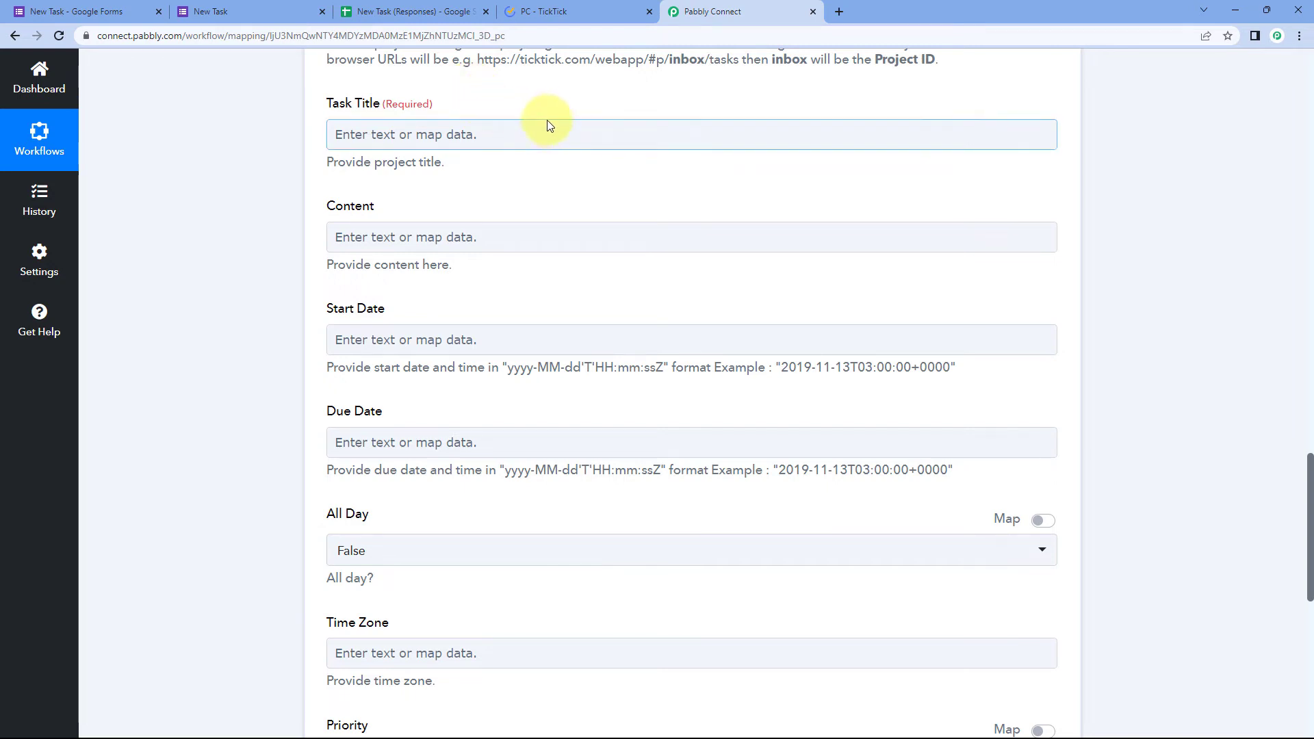
scroll(546, 122, "up", 4)
left_click(260, 13)
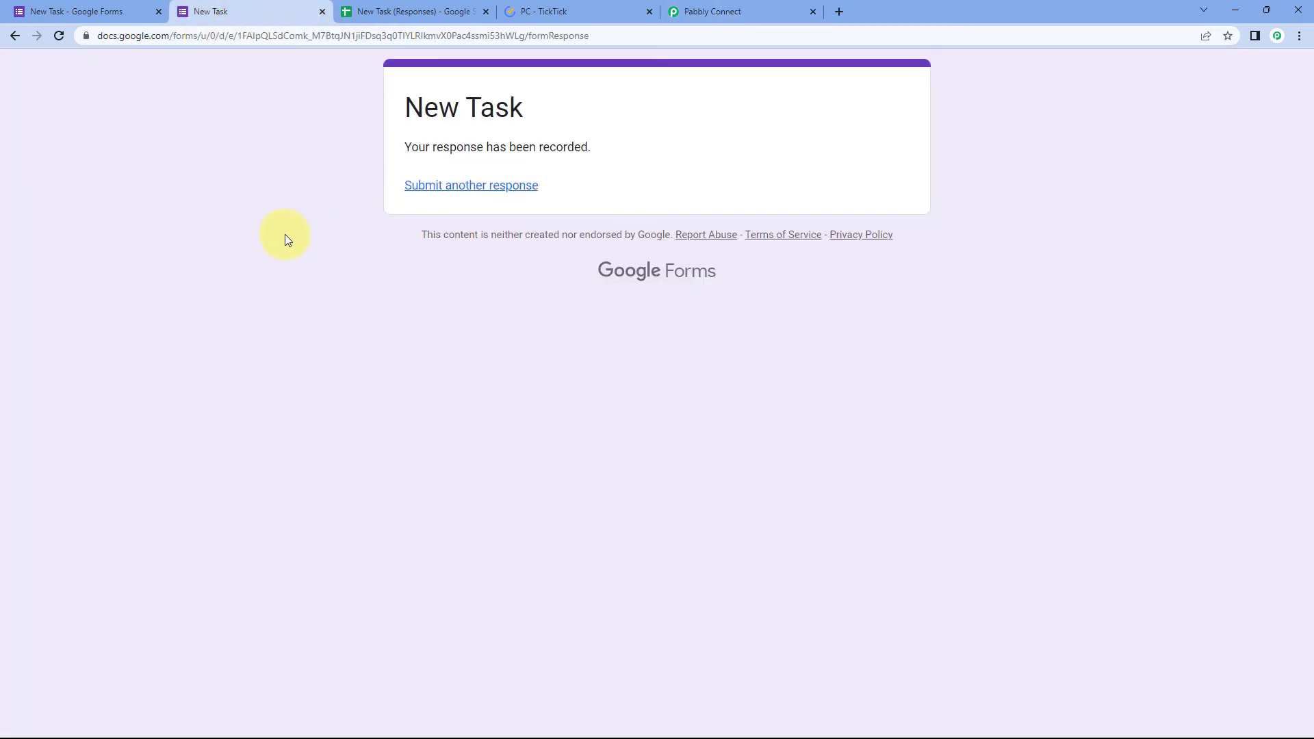
left_click(754, 6)
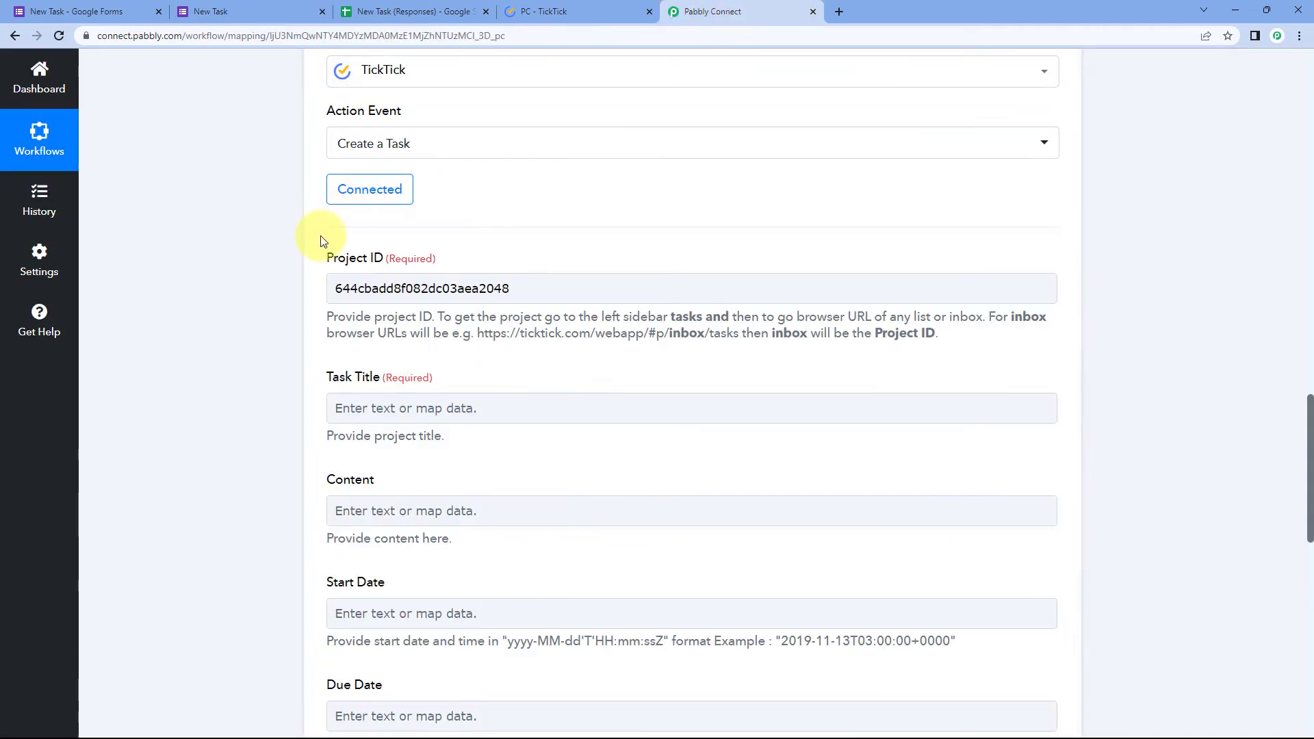
scroll(220, 269, "up", 10)
scroll(220, 274, "up", 1)
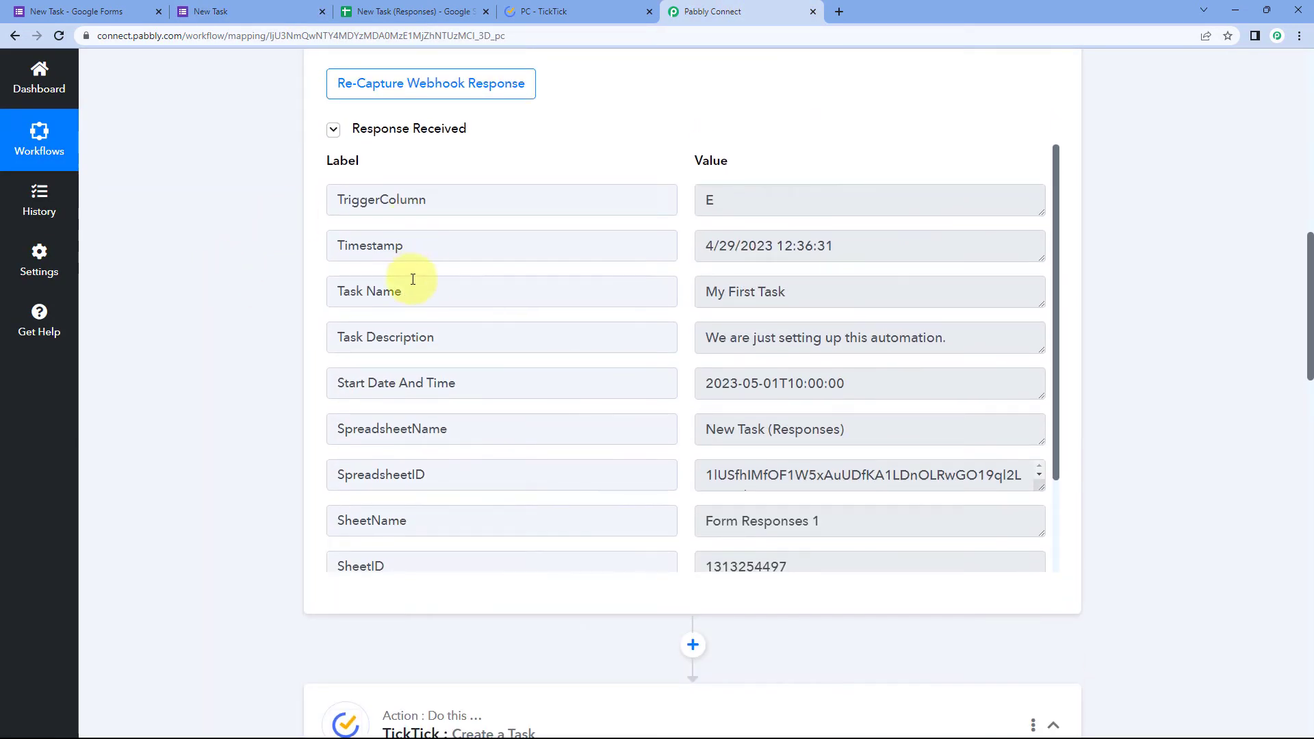
left_click(707, 295)
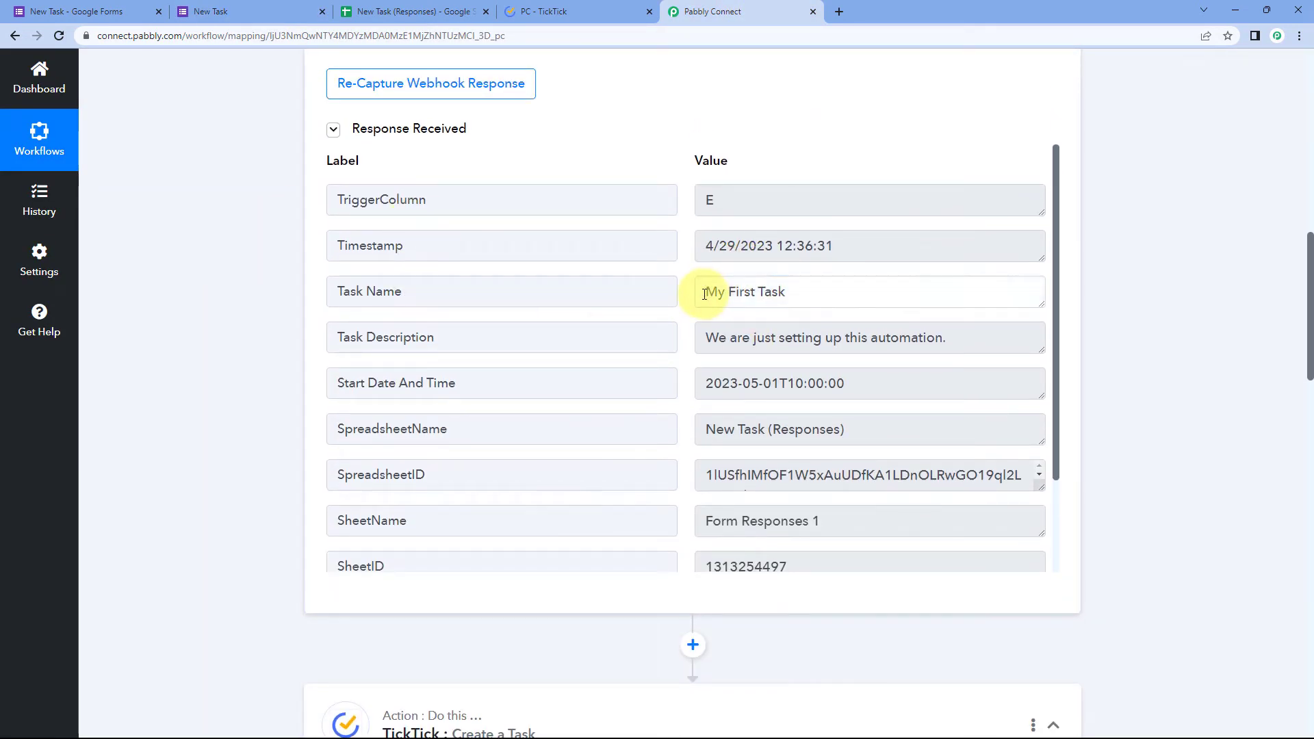
mouse_move(707, 294)
left_mouse_down()
mouse_move(822, 290)
mouse_move(697, 294)
left_mouse_up()
left_click(821, 290)
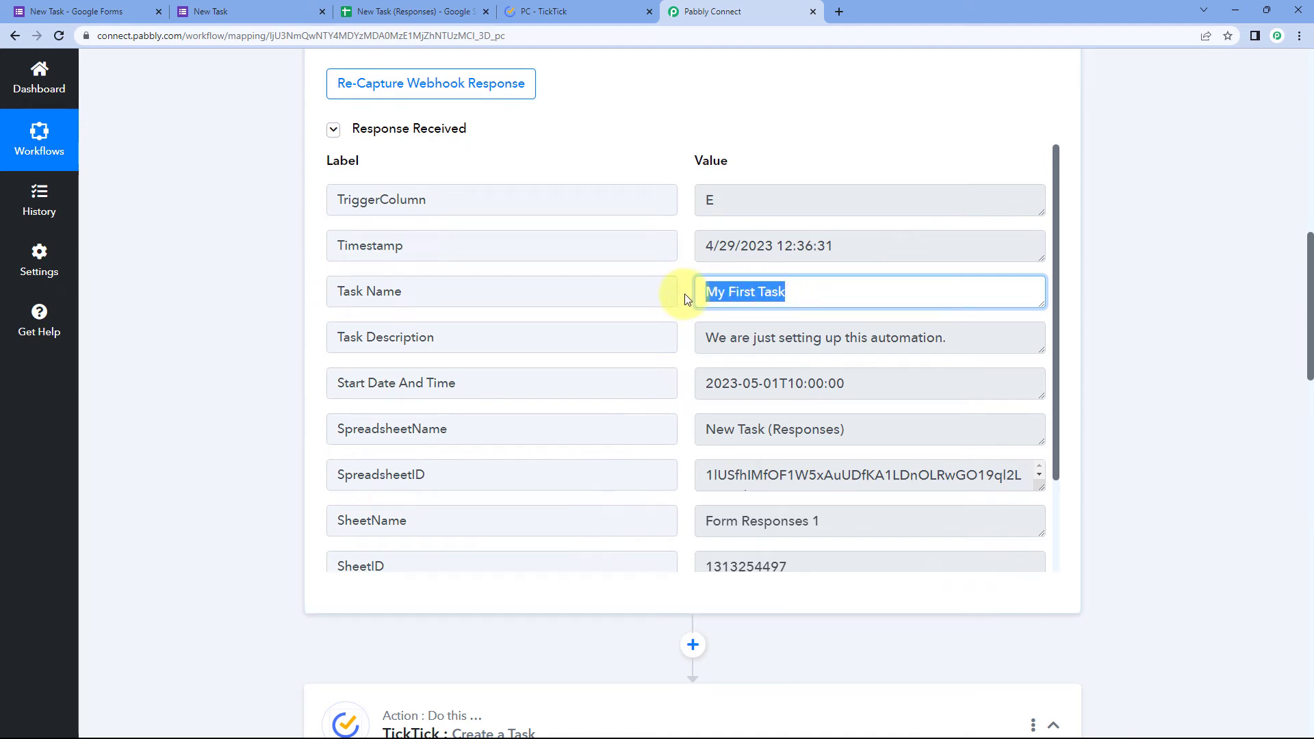
left_click(685, 294)
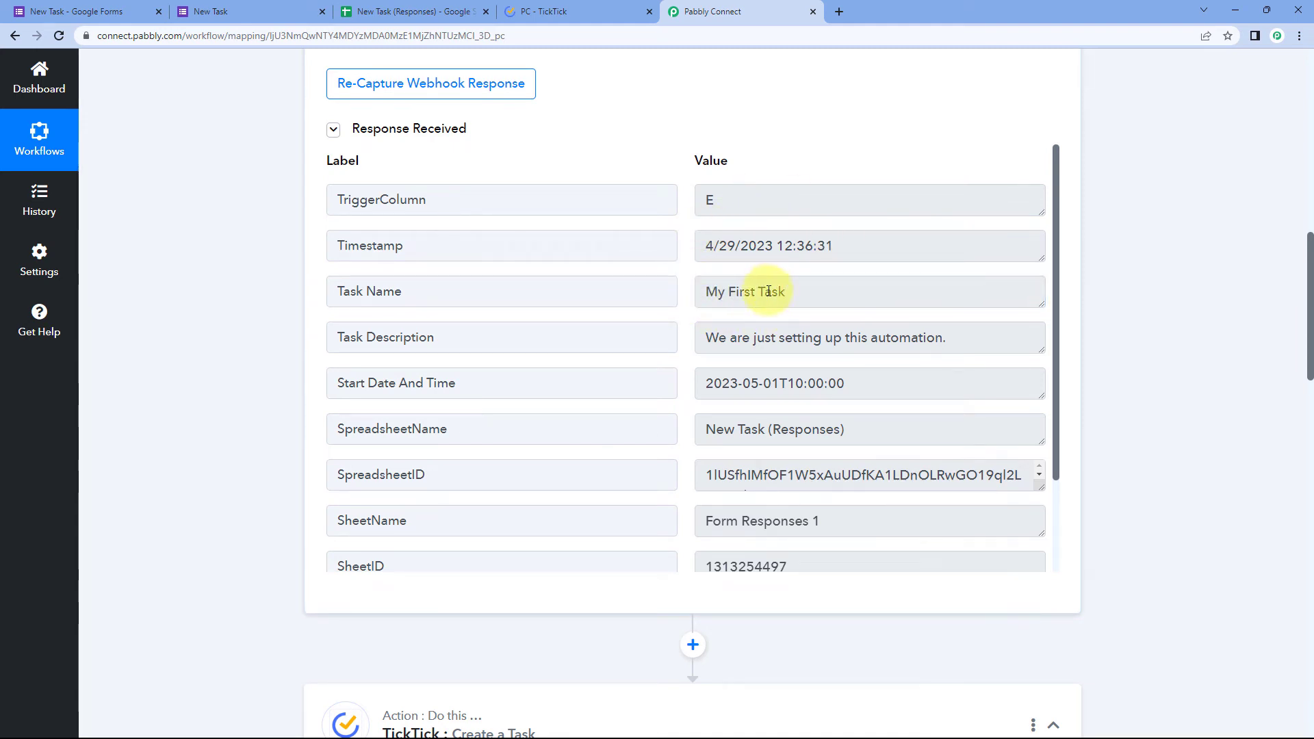
left_click_drag(697, 294, 798, 287)
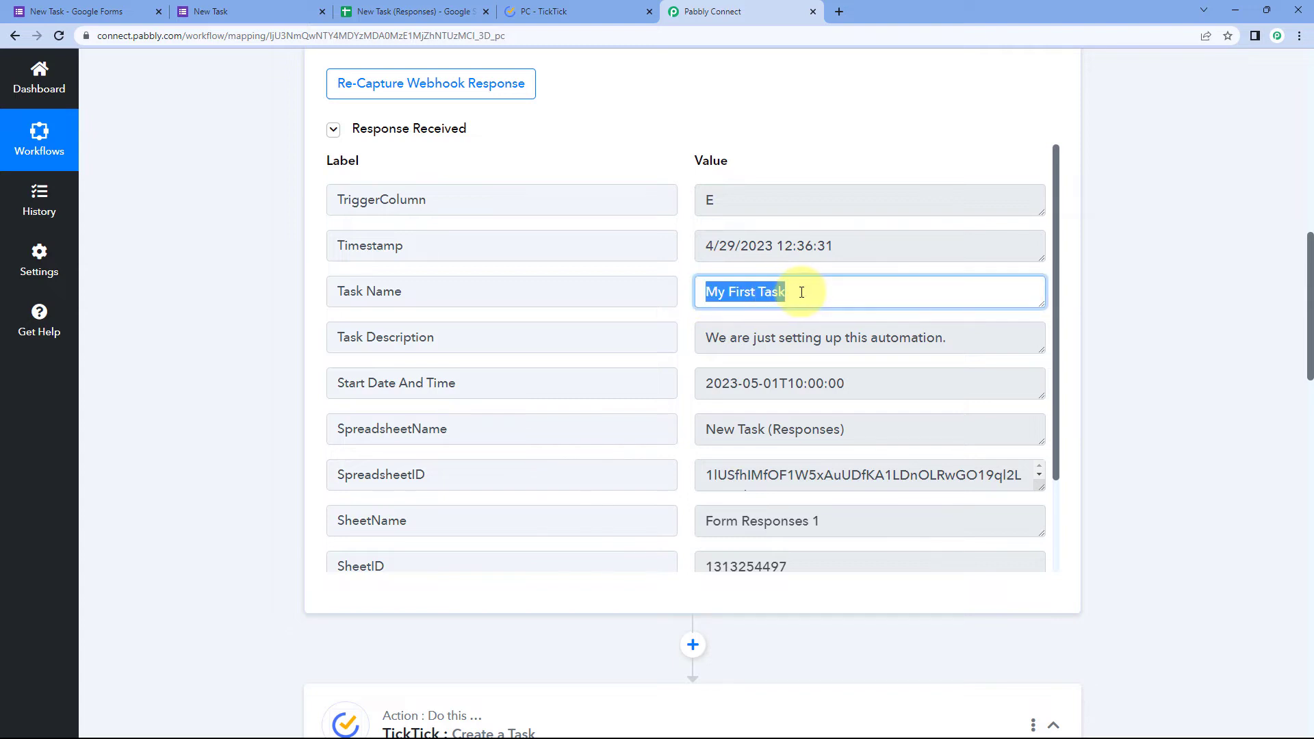
left_click(695, 267)
Step: Map the action's Task Title to Task Name from the Google Forms new response data
scroll(267, 373, "down", 5)
scroll(268, 372, "down", 10)
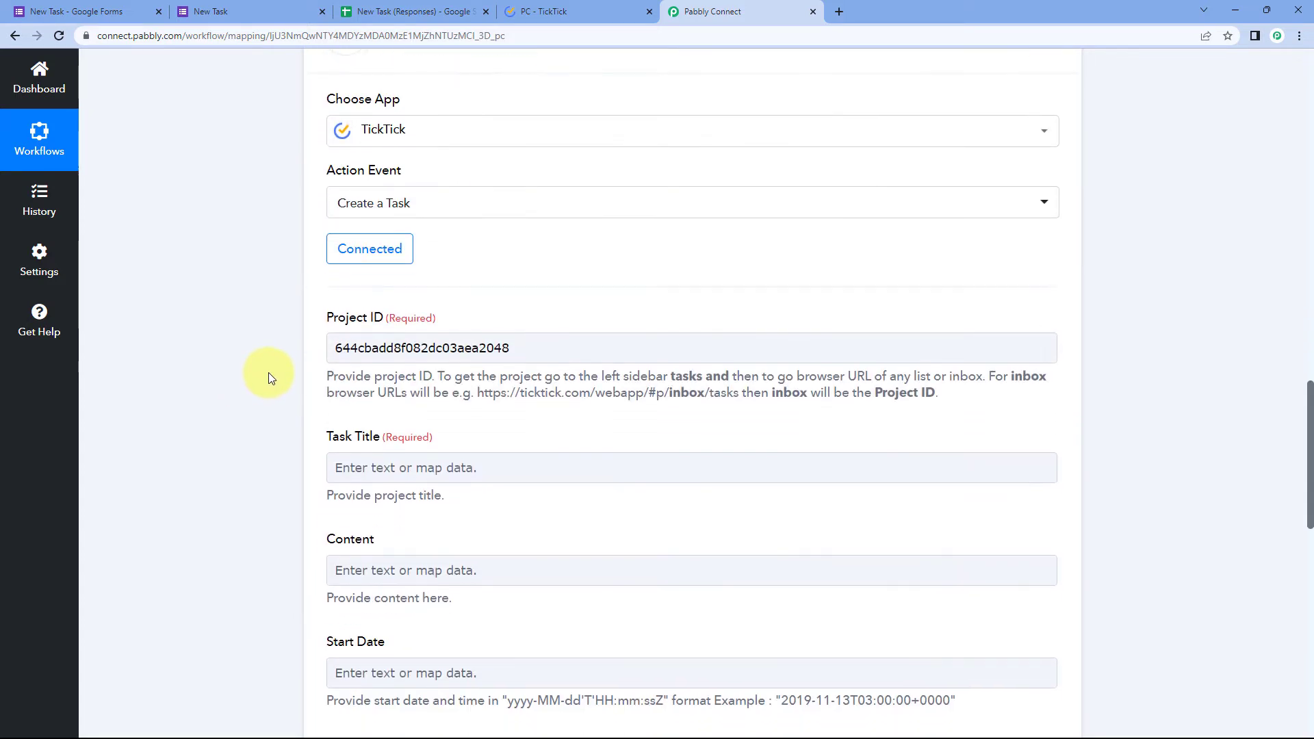
scroll(348, 104, "up", 1)
scroll(353, 106, "up", 2)
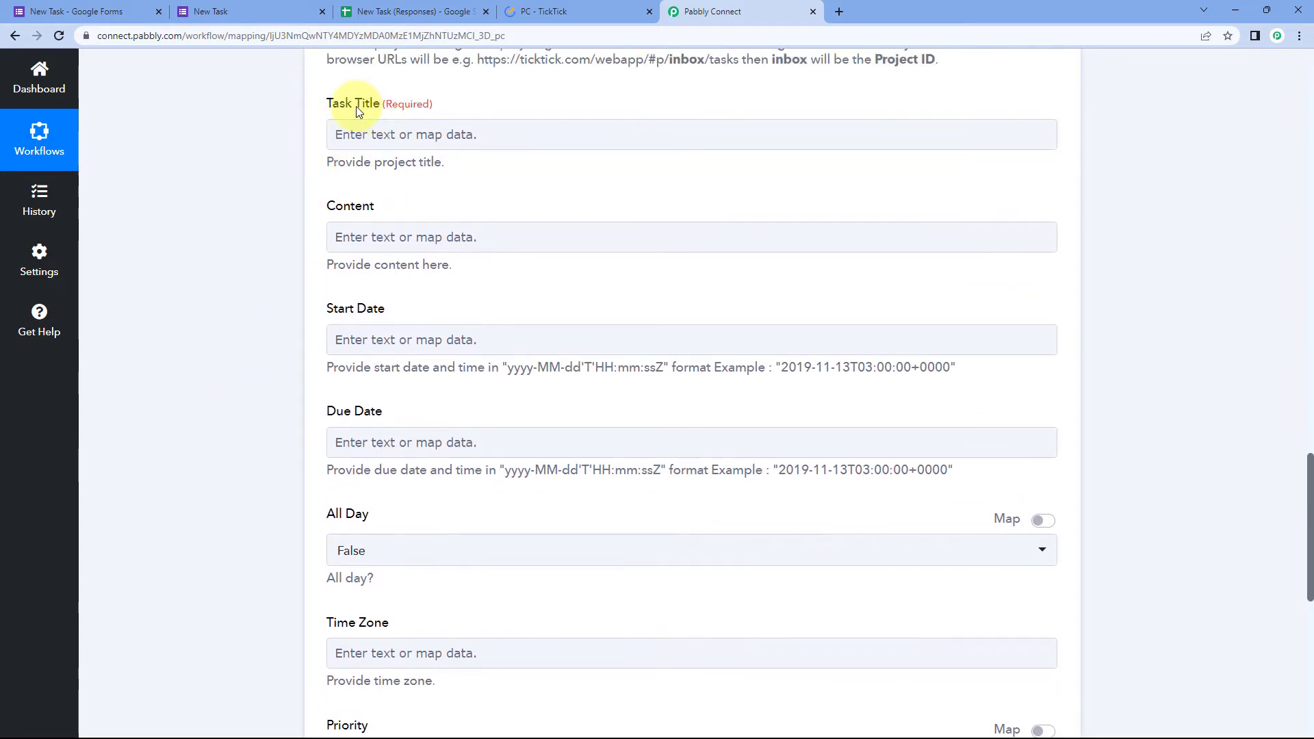
scroll(381, 162, "down", 2)
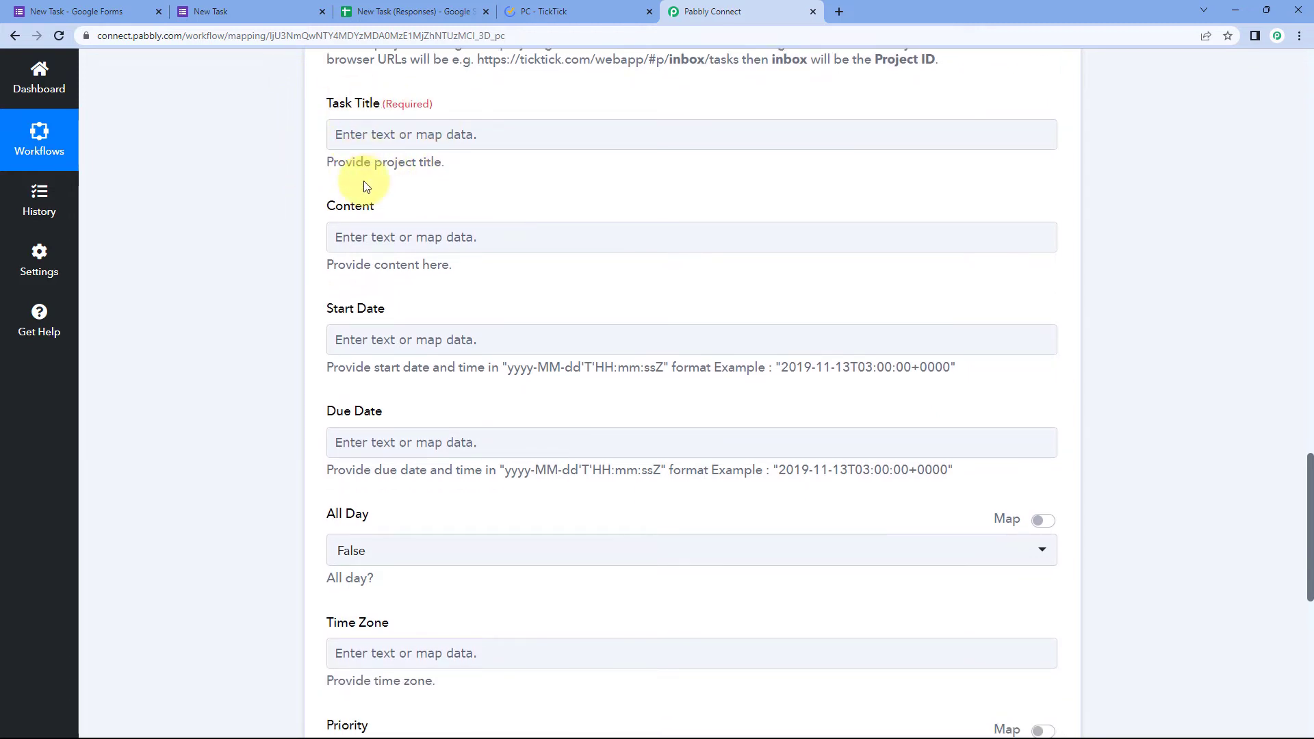
left_click(438, 138)
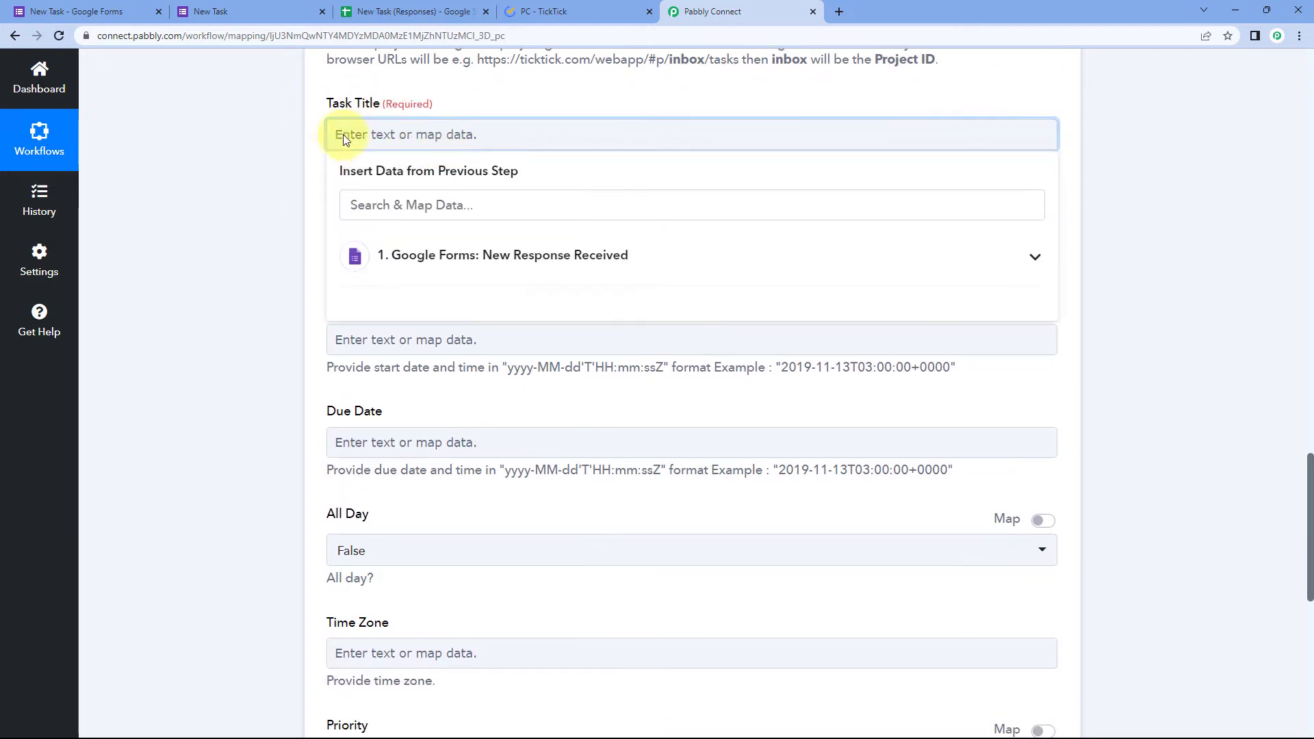
left_click(500, 258)
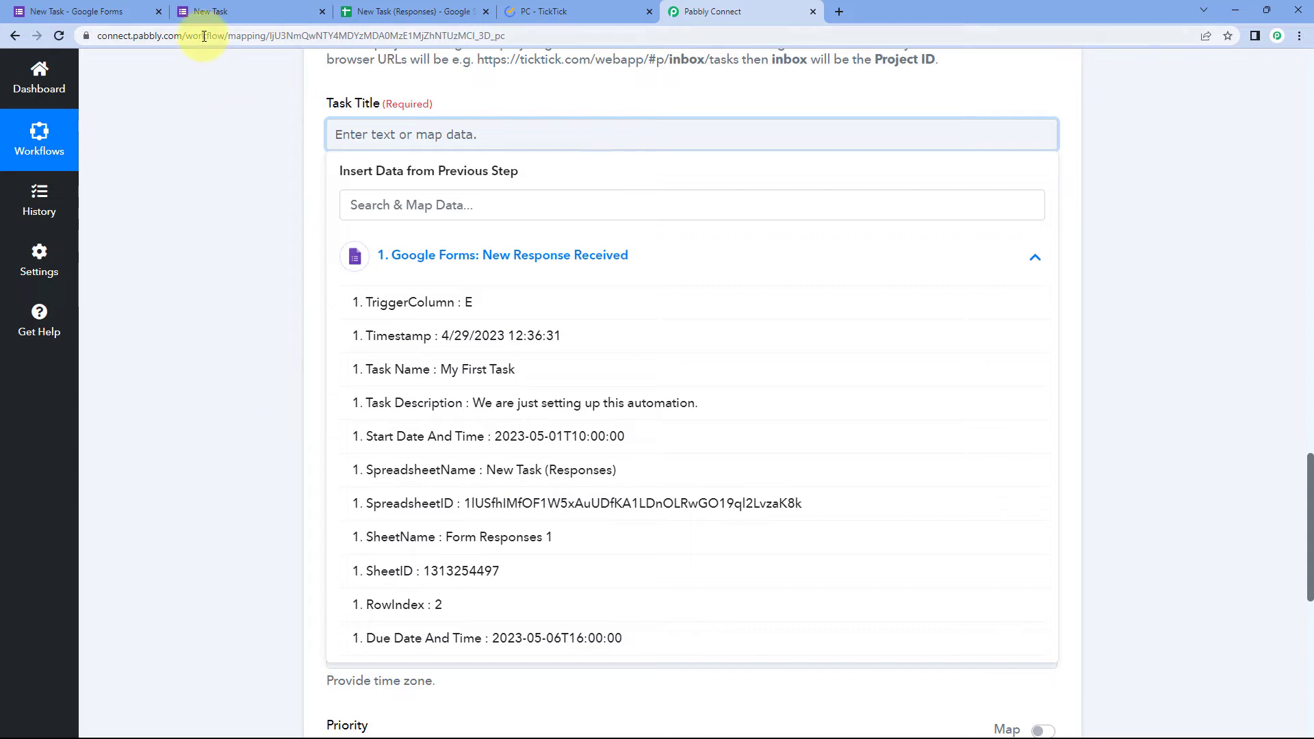
left_click(553, 374)
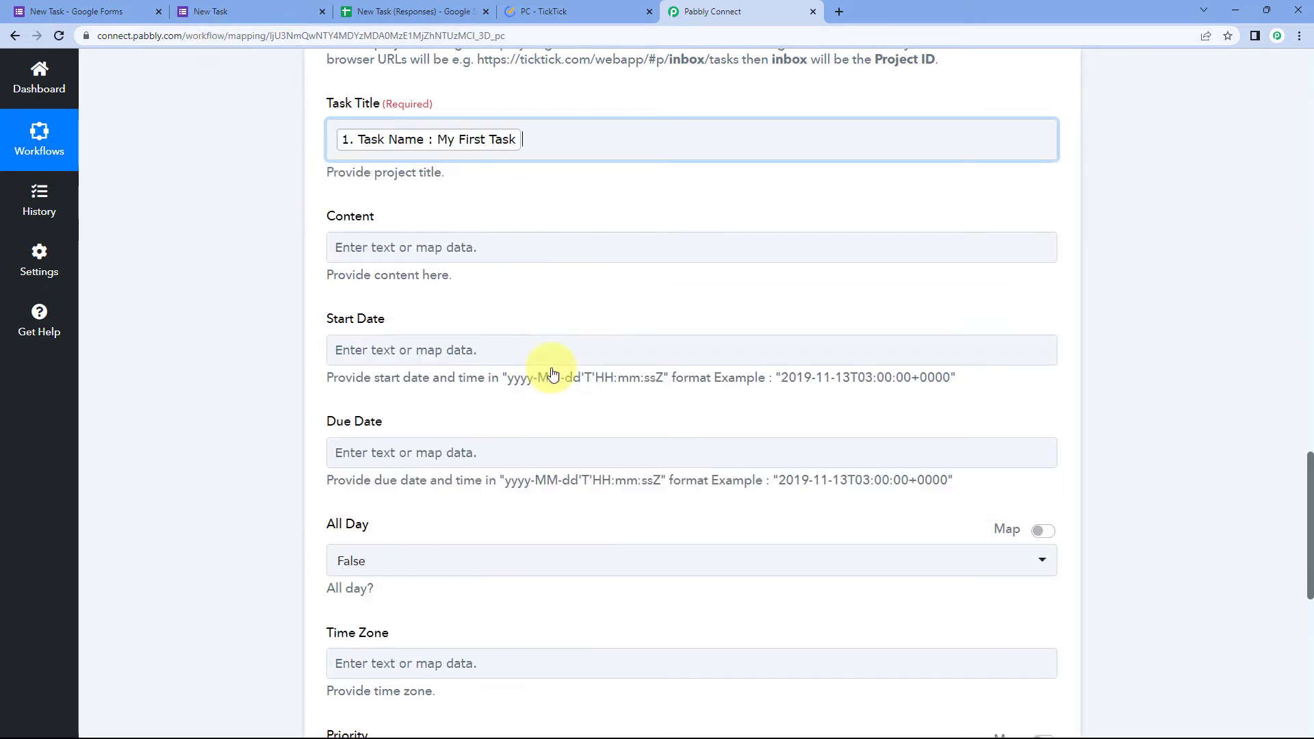
left_click(294, 251)
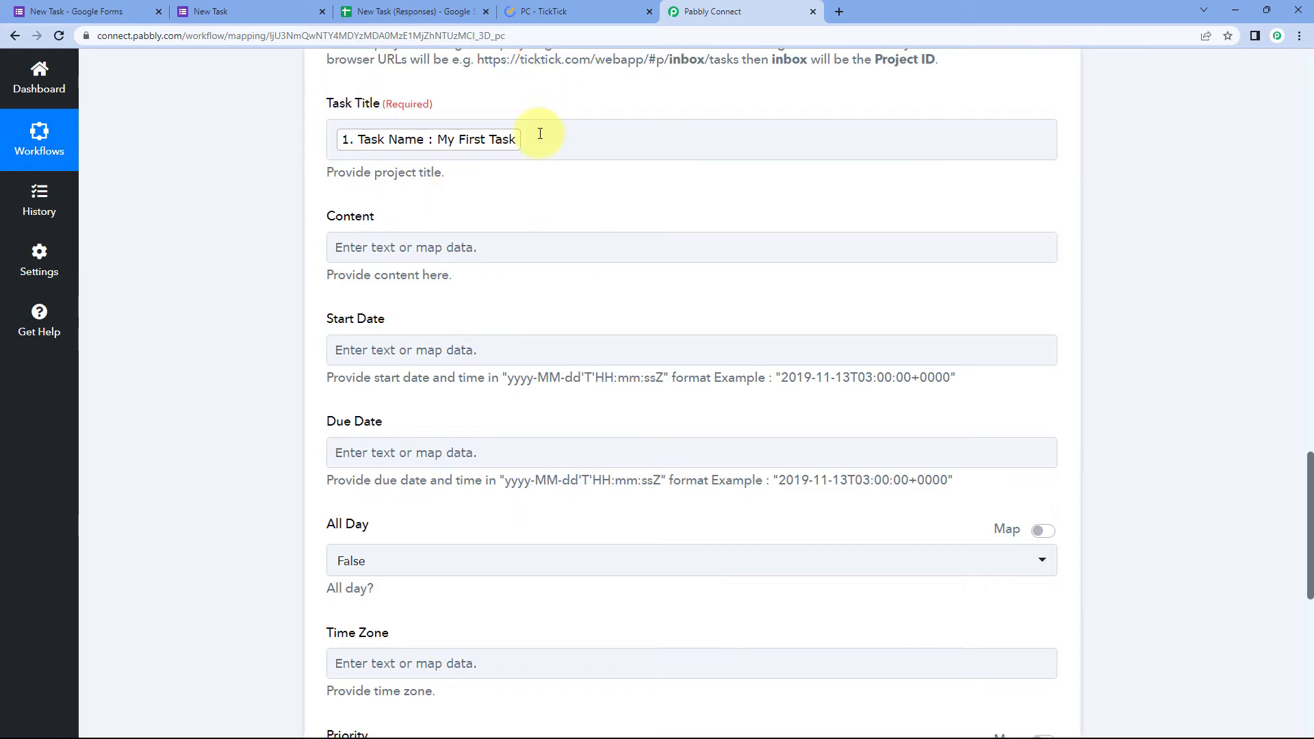
Step: Examine the Task Name and Task Description values in the trigger's received response against the action's title and content fields
scroll(738, 256, "up", 5)
scroll(792, 281, "up", 9)
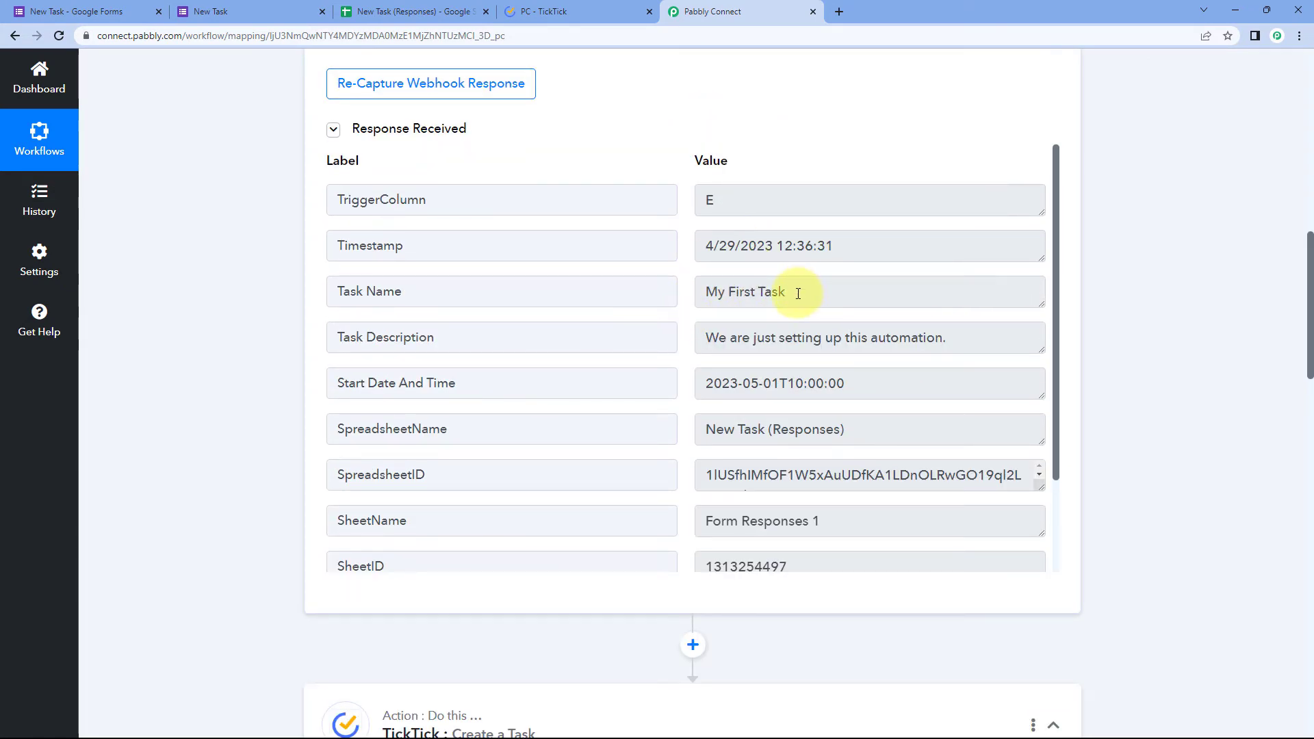
left_click_drag(798, 293, 688, 298)
left_click(688, 298)
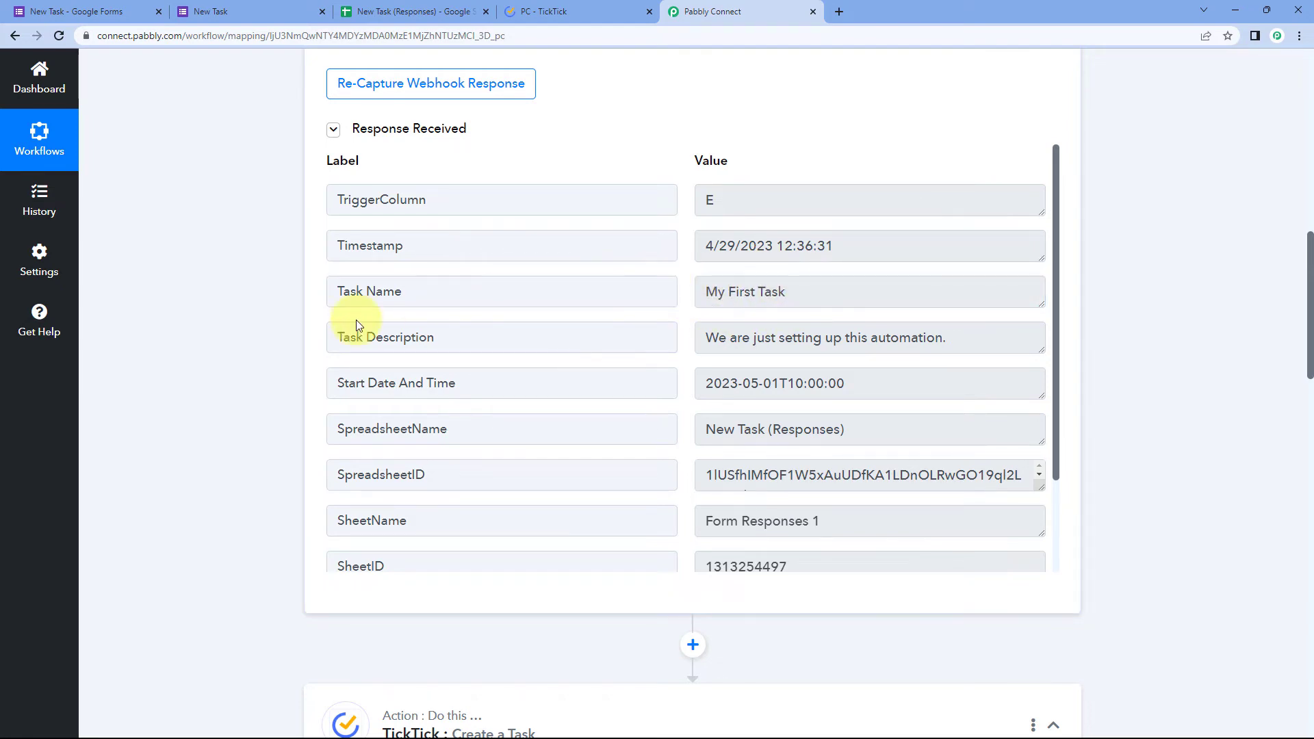
scroll(245, 318, "down", 13)
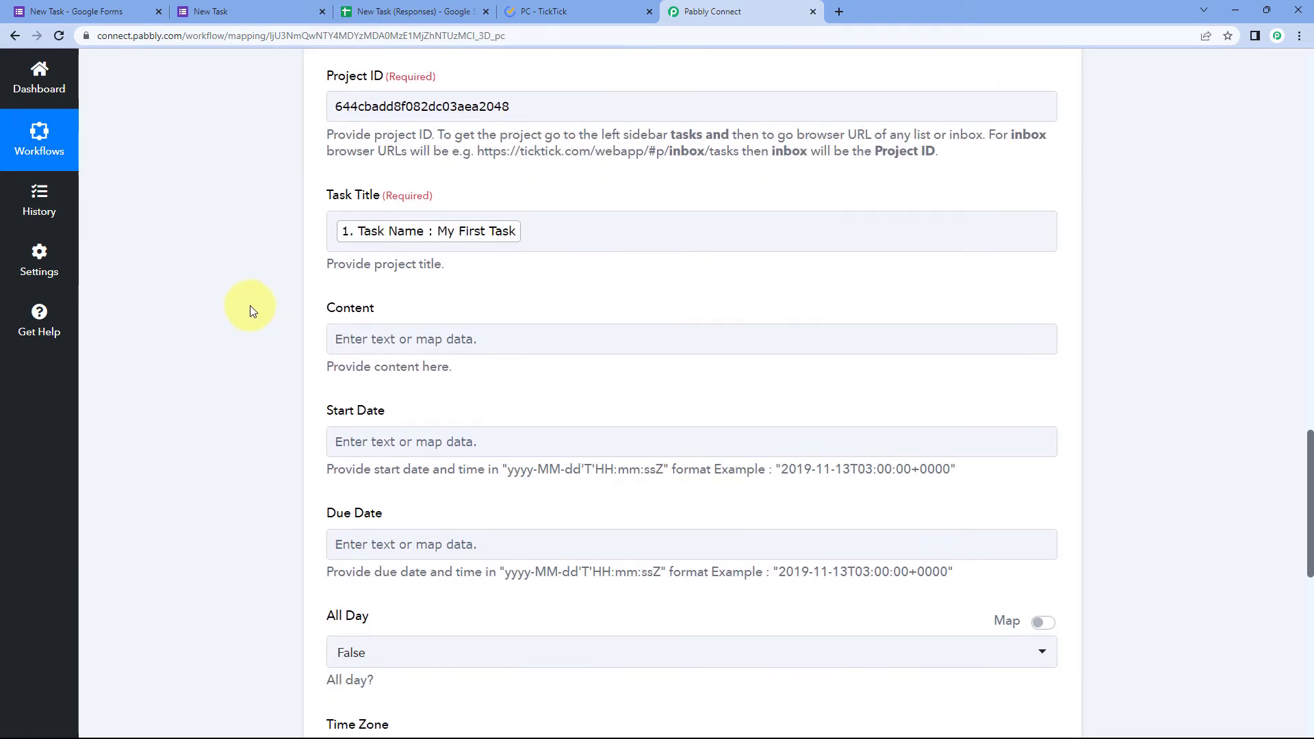
scroll(249, 306, "down", 2)
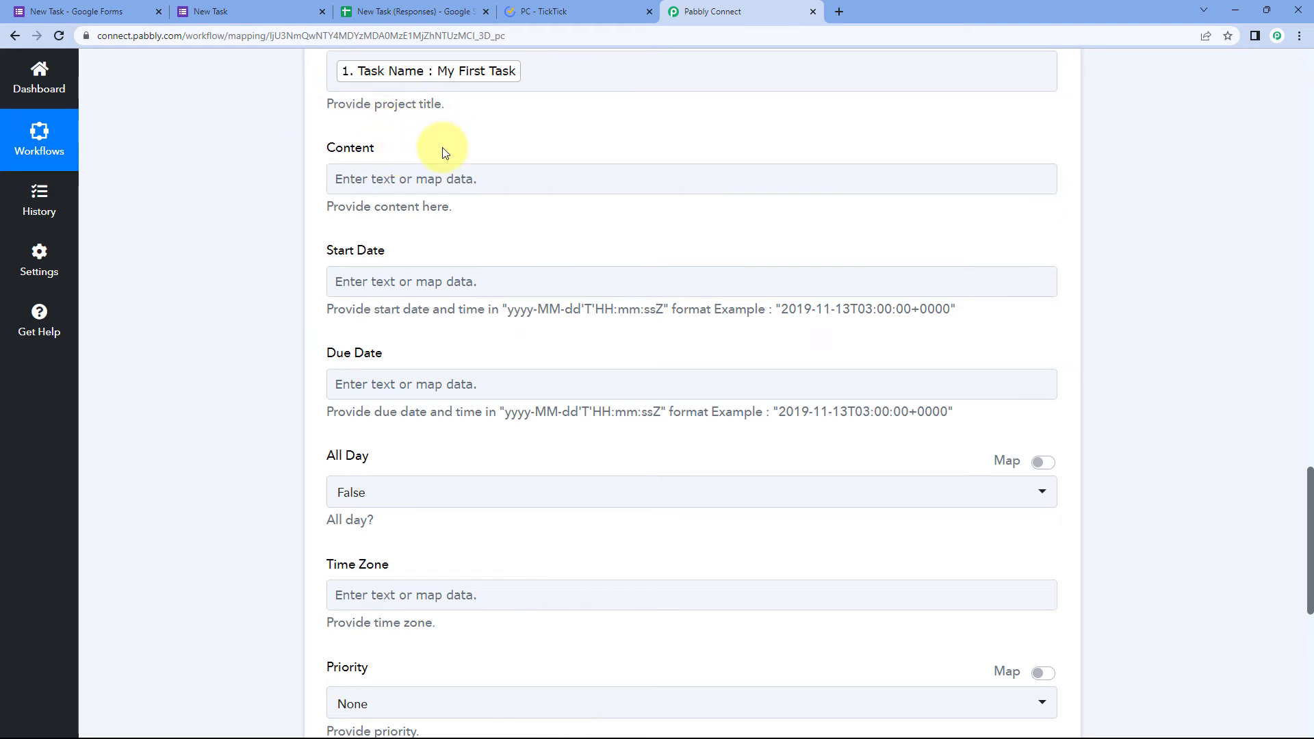
scroll(713, 183, "up", 11)
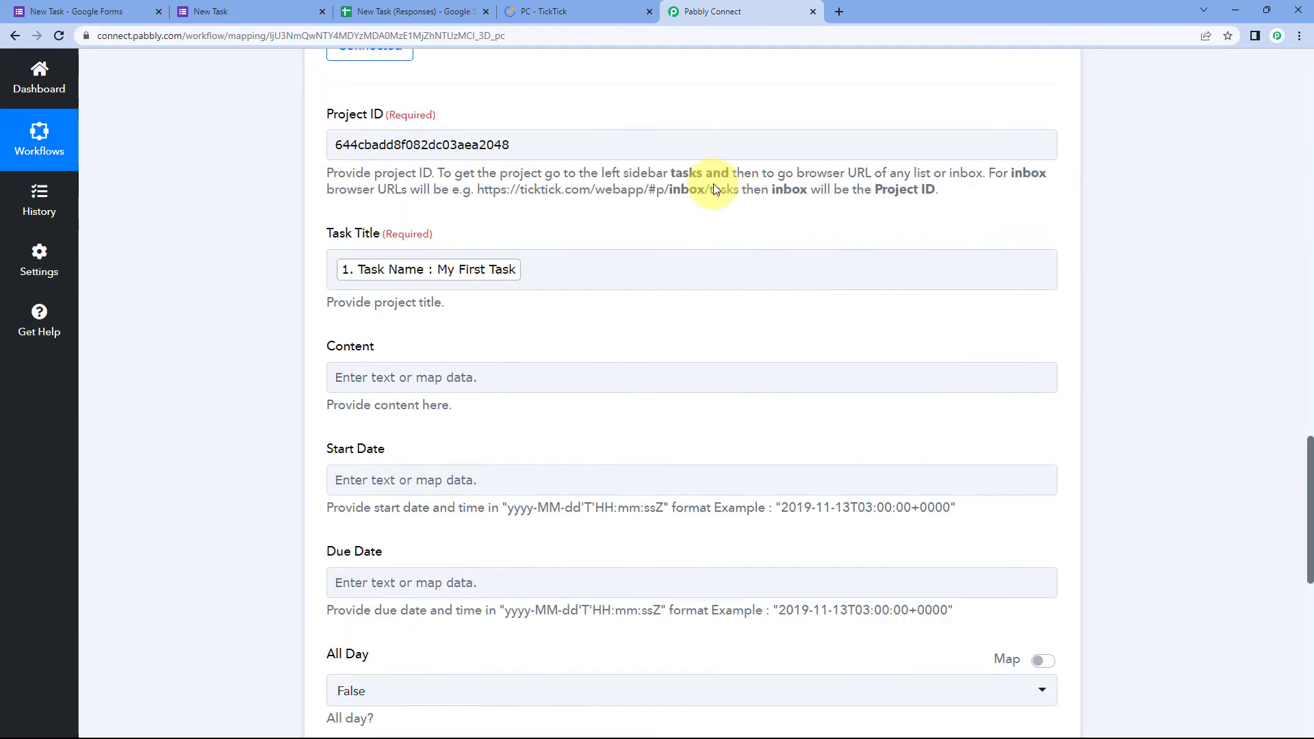
scroll(919, 284, "up", 2)
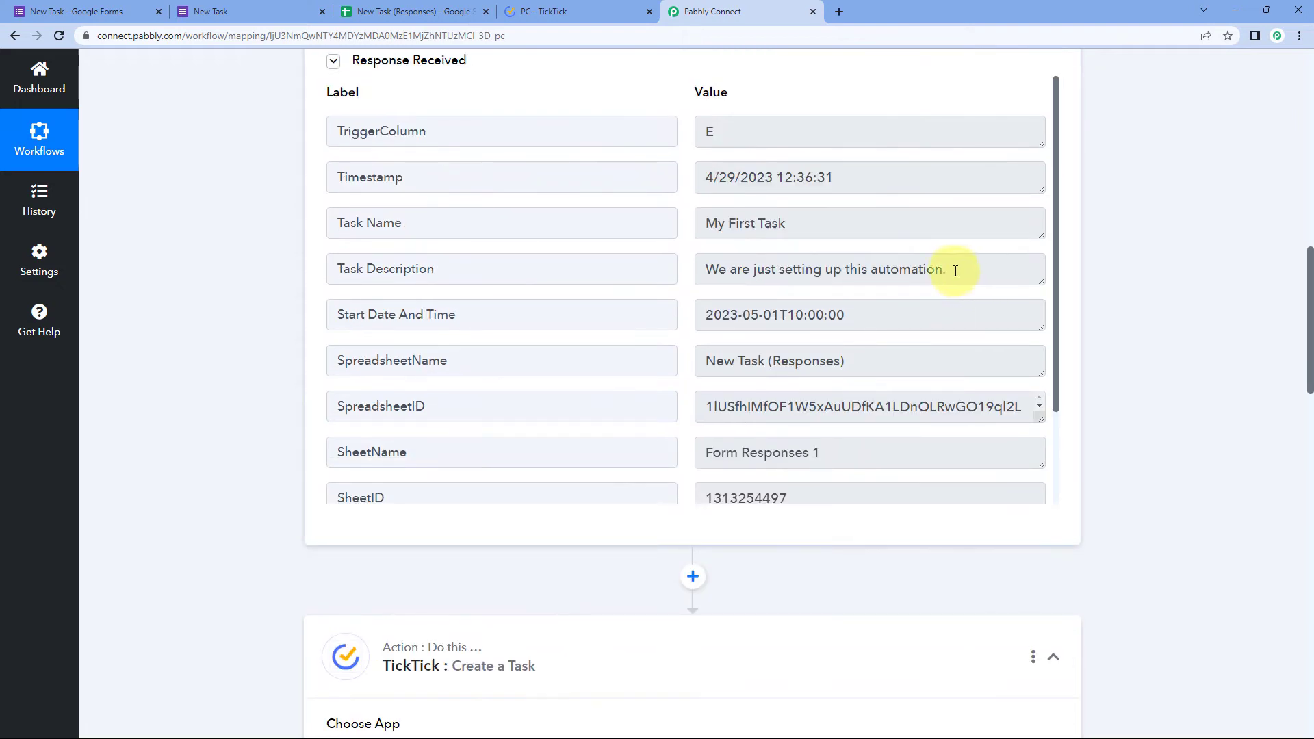
left_click_drag(951, 268, 687, 264)
left_click(684, 252)
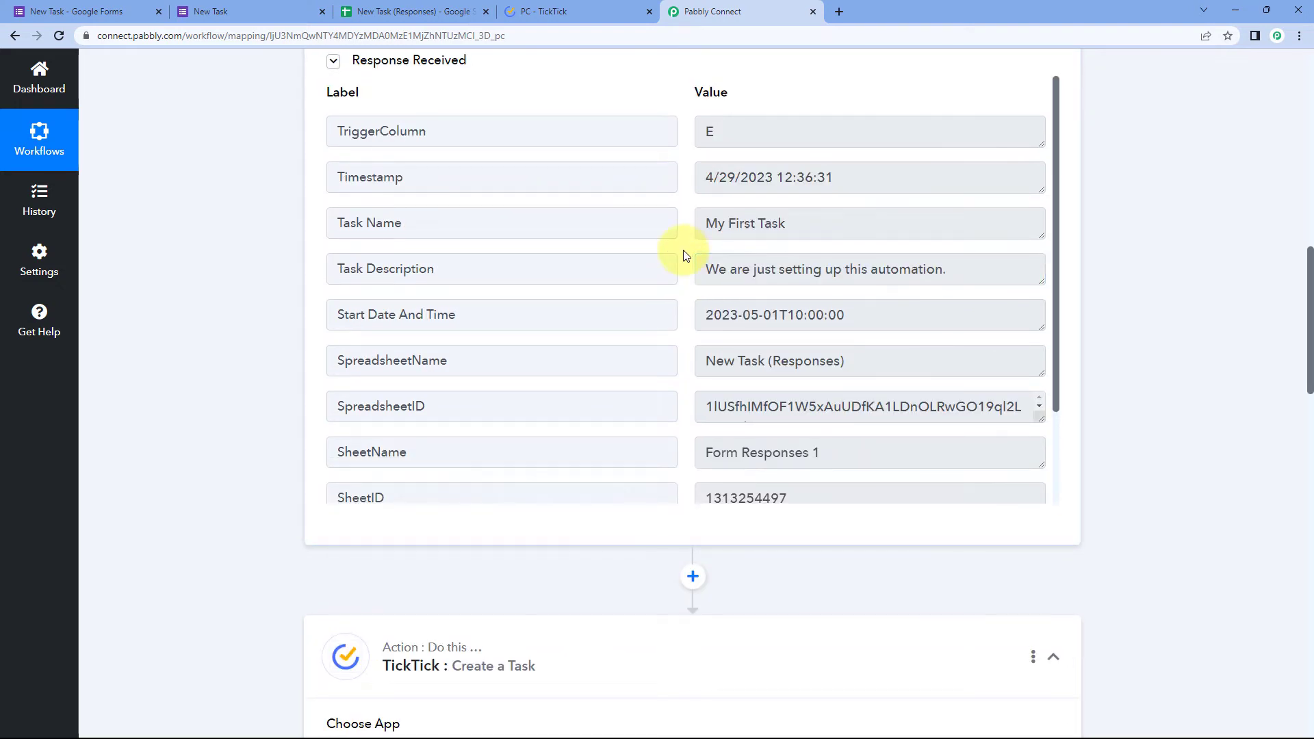
left_click_drag(700, 267, 918, 247)
left_click(680, 278)
Step: Map the action's Content field to Task Description from the Google Forms new response data
scroll(247, 309, "down", 15)
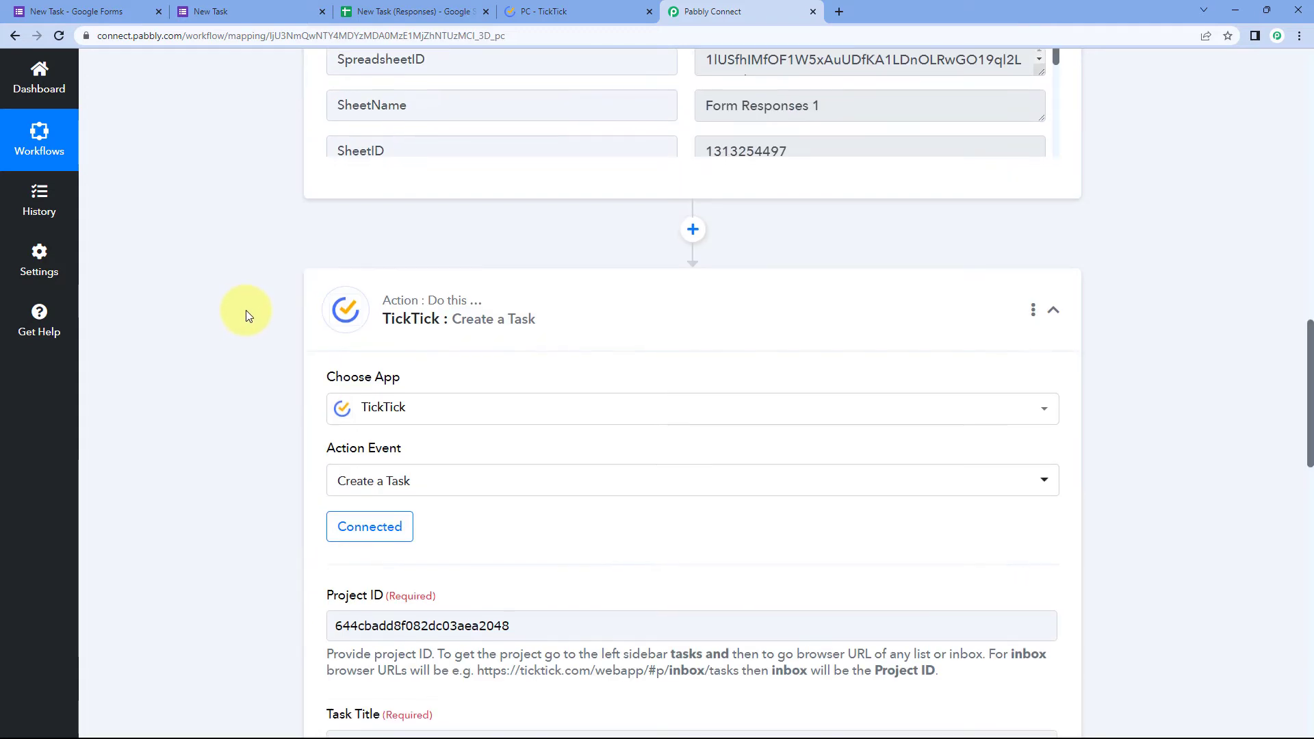
left_click(396, 107)
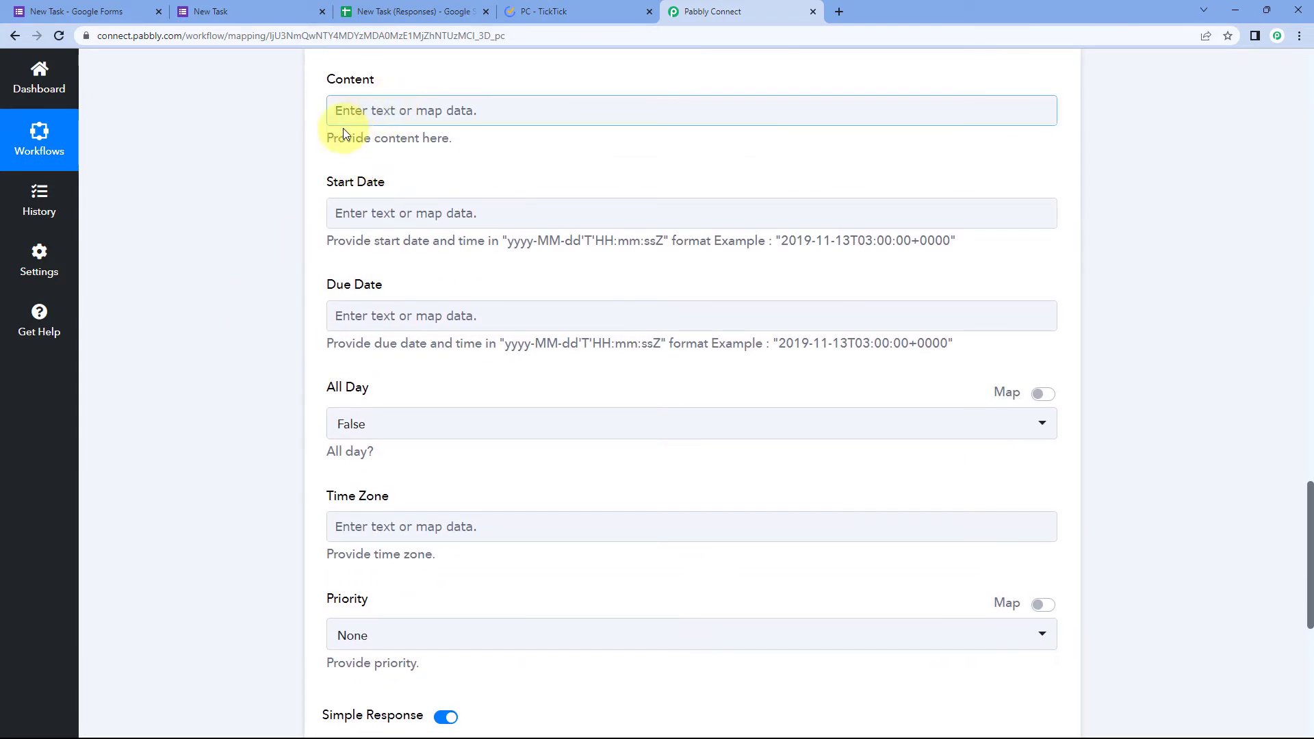
scroll(343, 128, "up", 1)
left_click(367, 175)
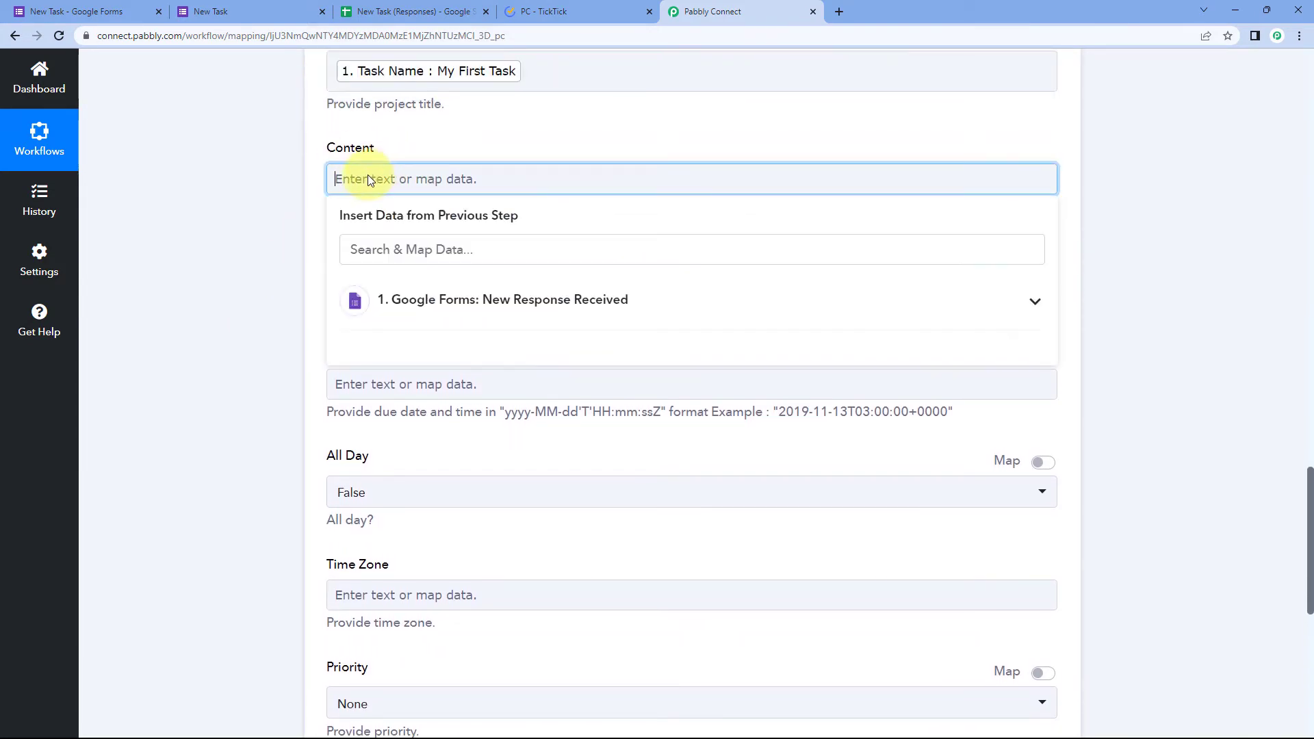
left_click(529, 304)
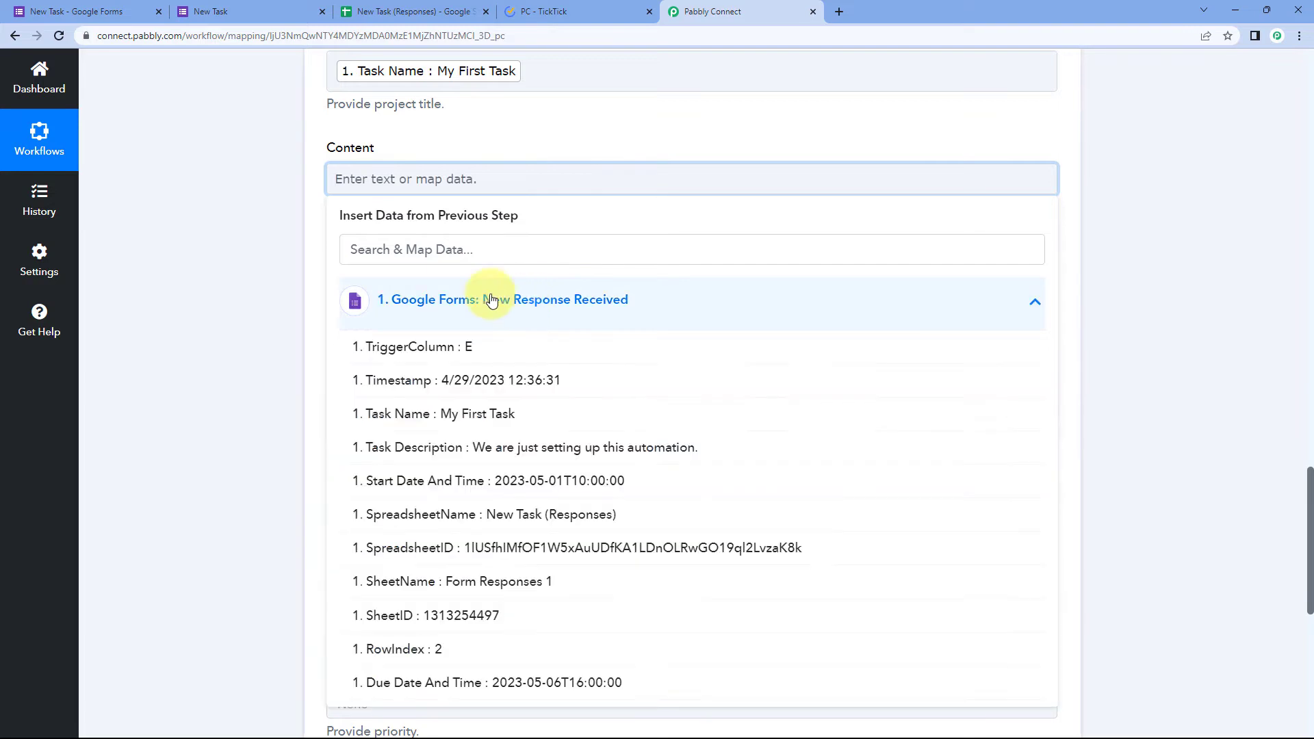
left_click(464, 449)
left_click(235, 225)
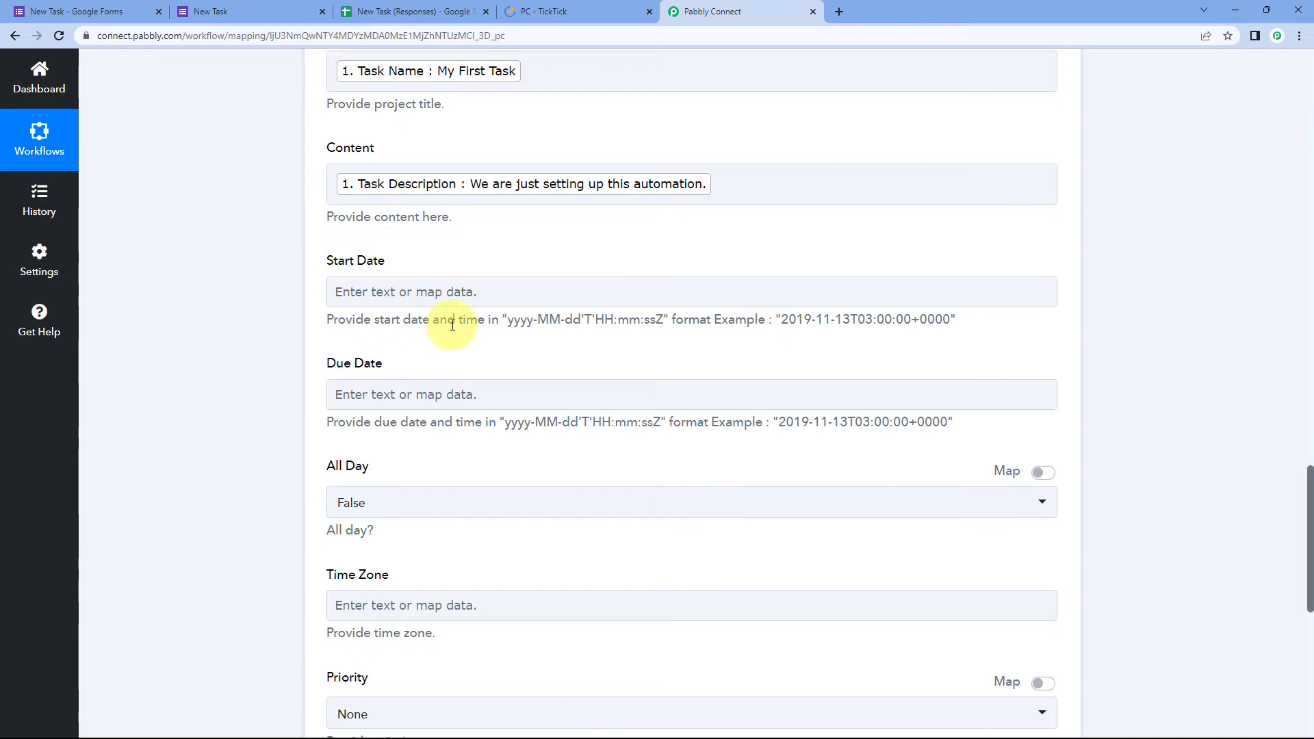
Step: Examine the Start Date field's required format and example against the date format requested in the Google Forms questions, returning to Pabbly Connect
left_click_drag(504, 322, 654, 323)
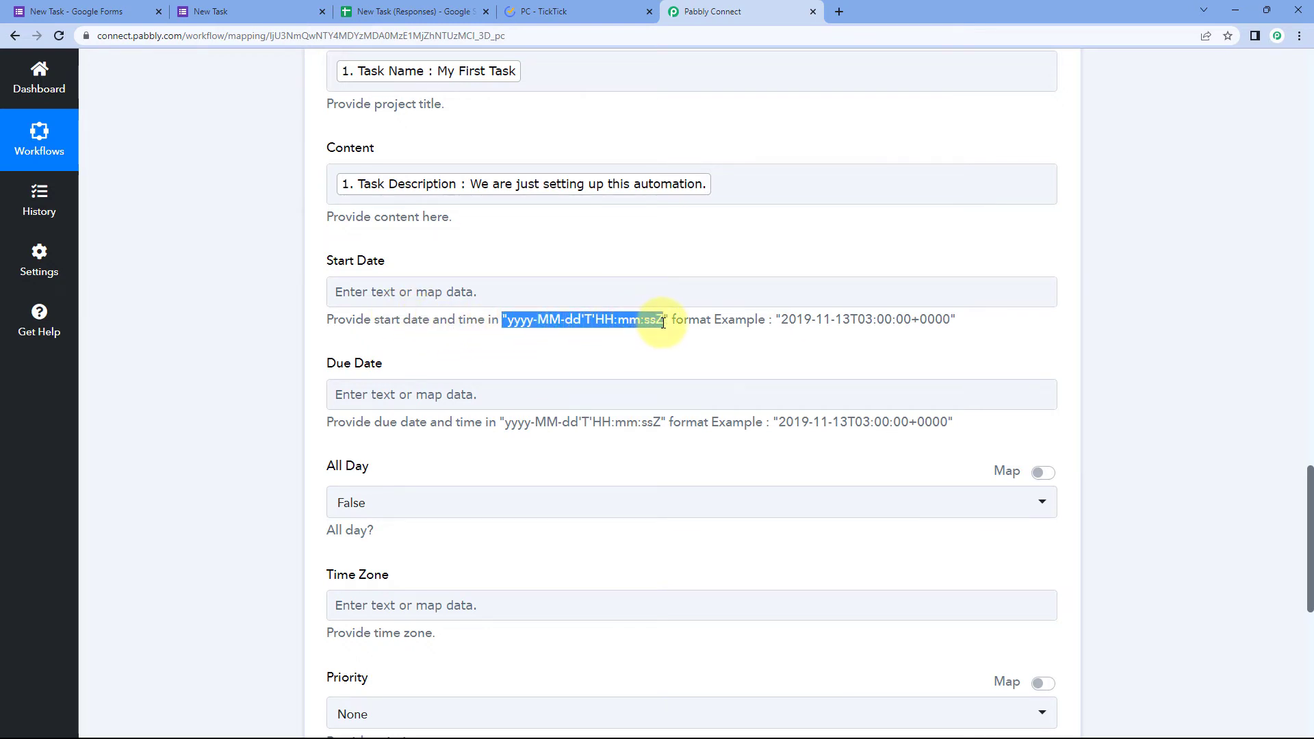
left_click_drag(780, 322, 950, 327)
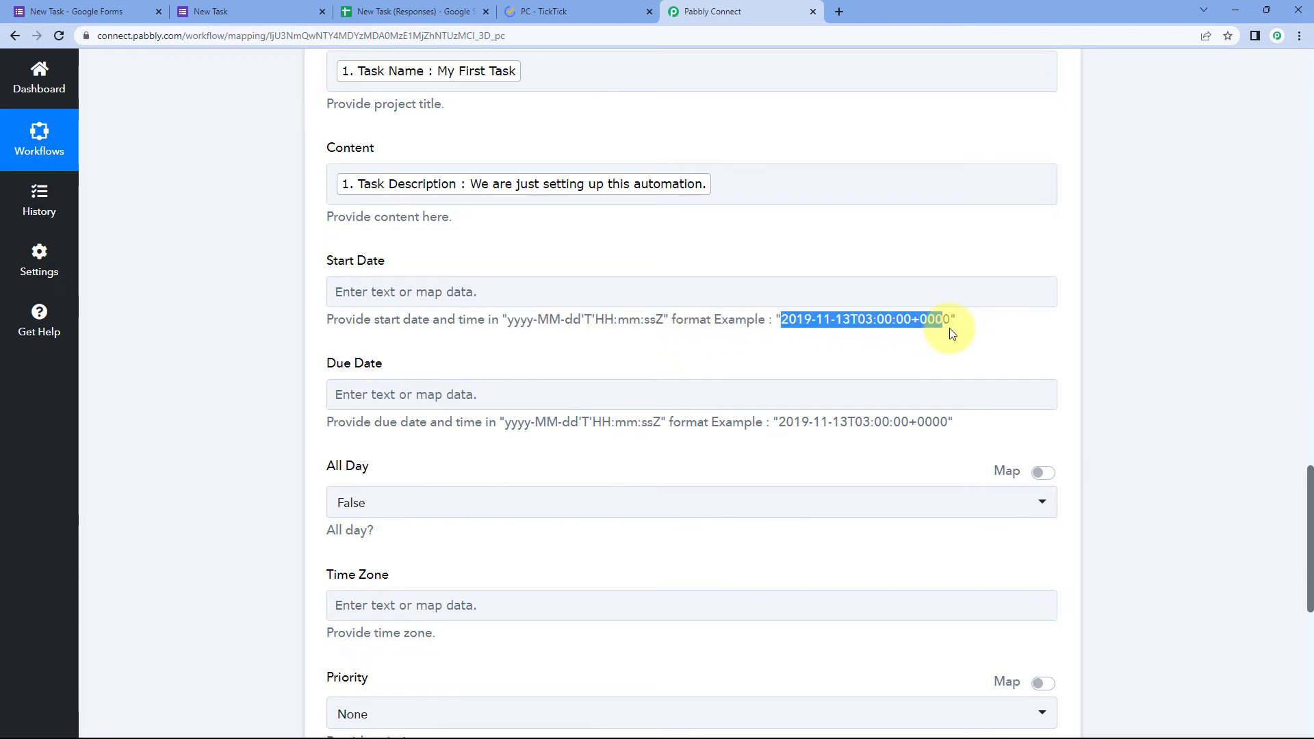
left_click(130, 7)
scroll(226, 270, "down", 4)
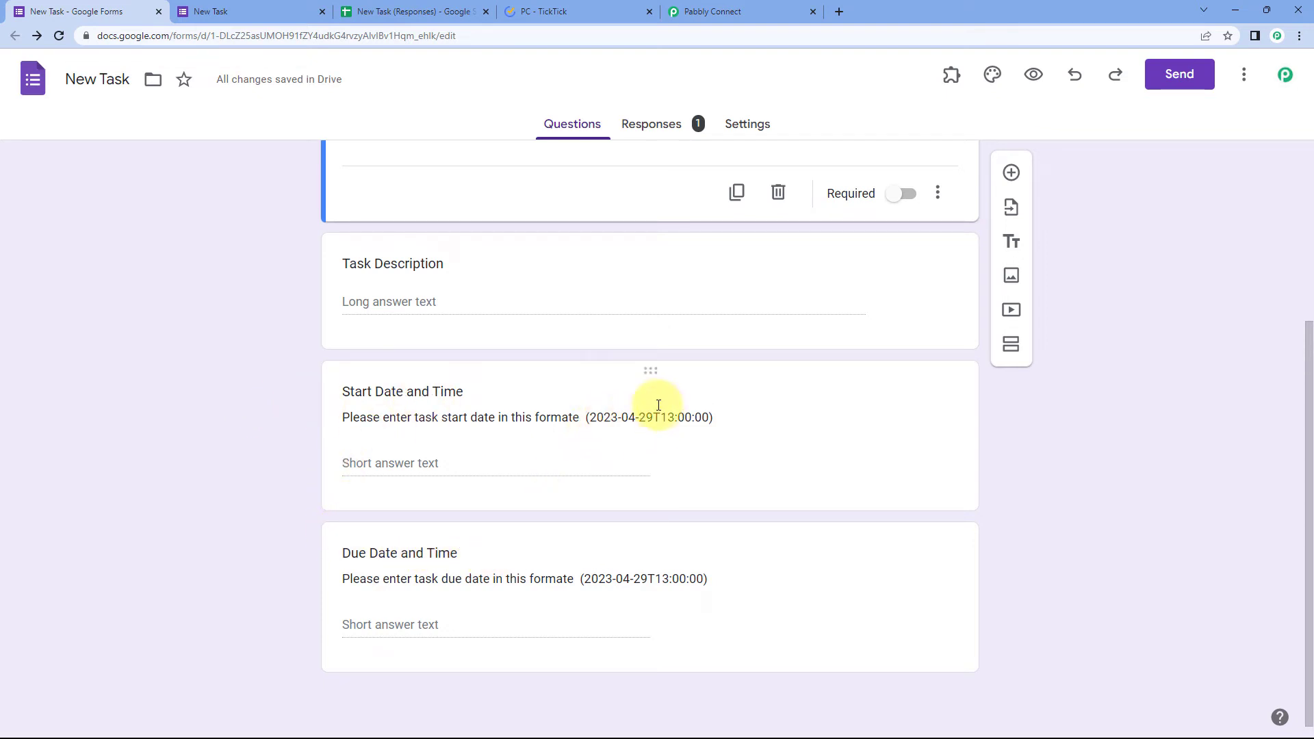
left_click(710, 9)
left_click(244, 322)
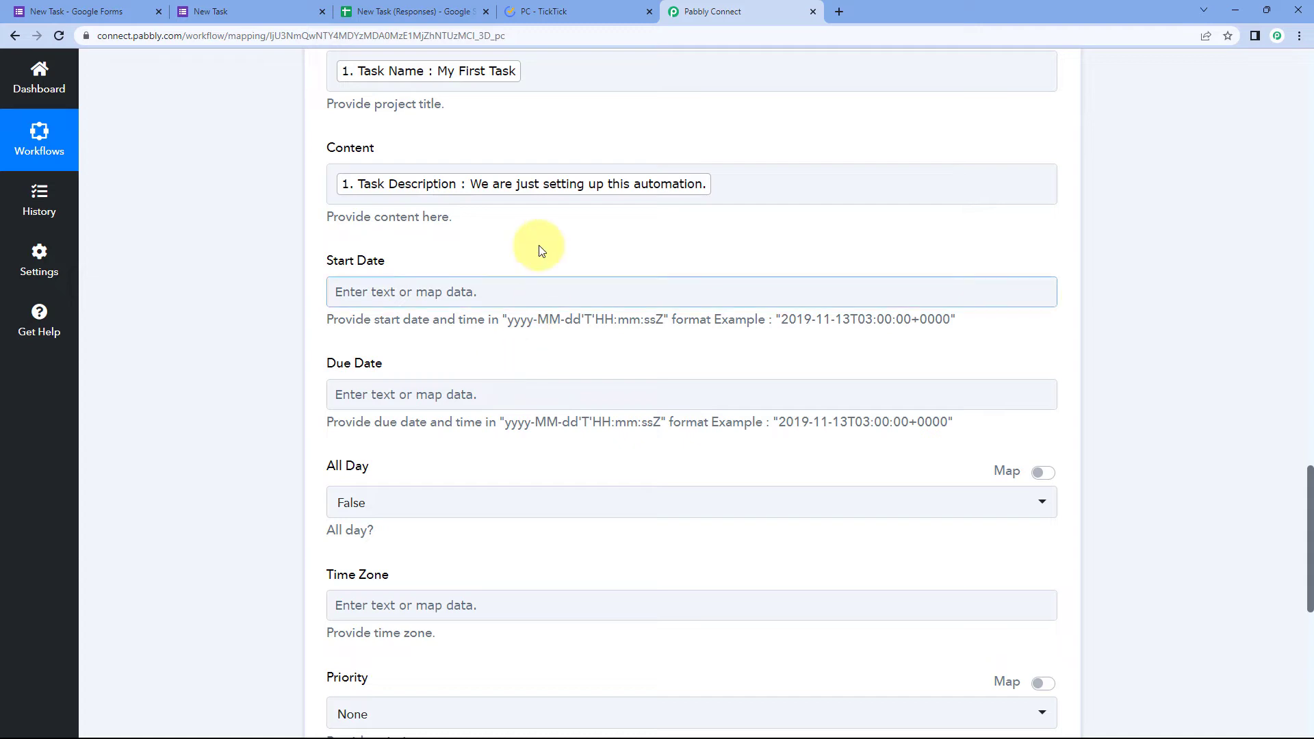
left_click(65, 6)
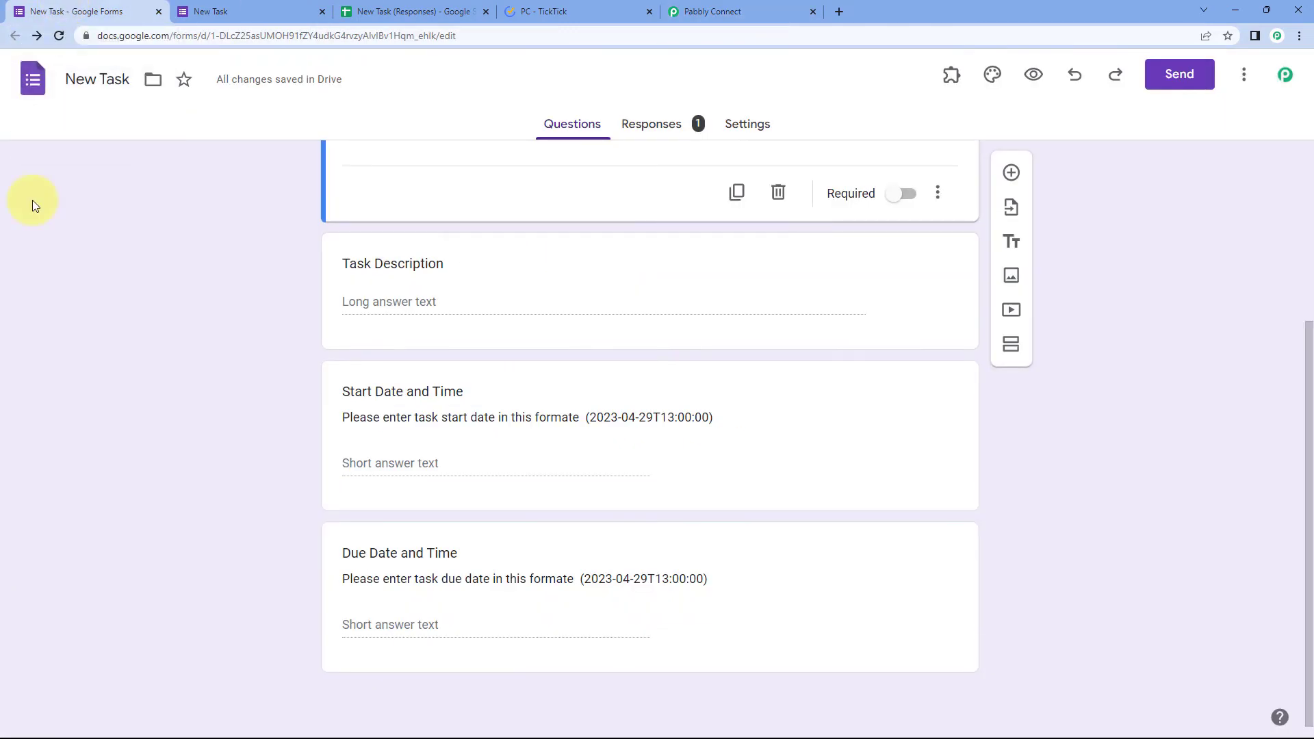
left_click(680, 7)
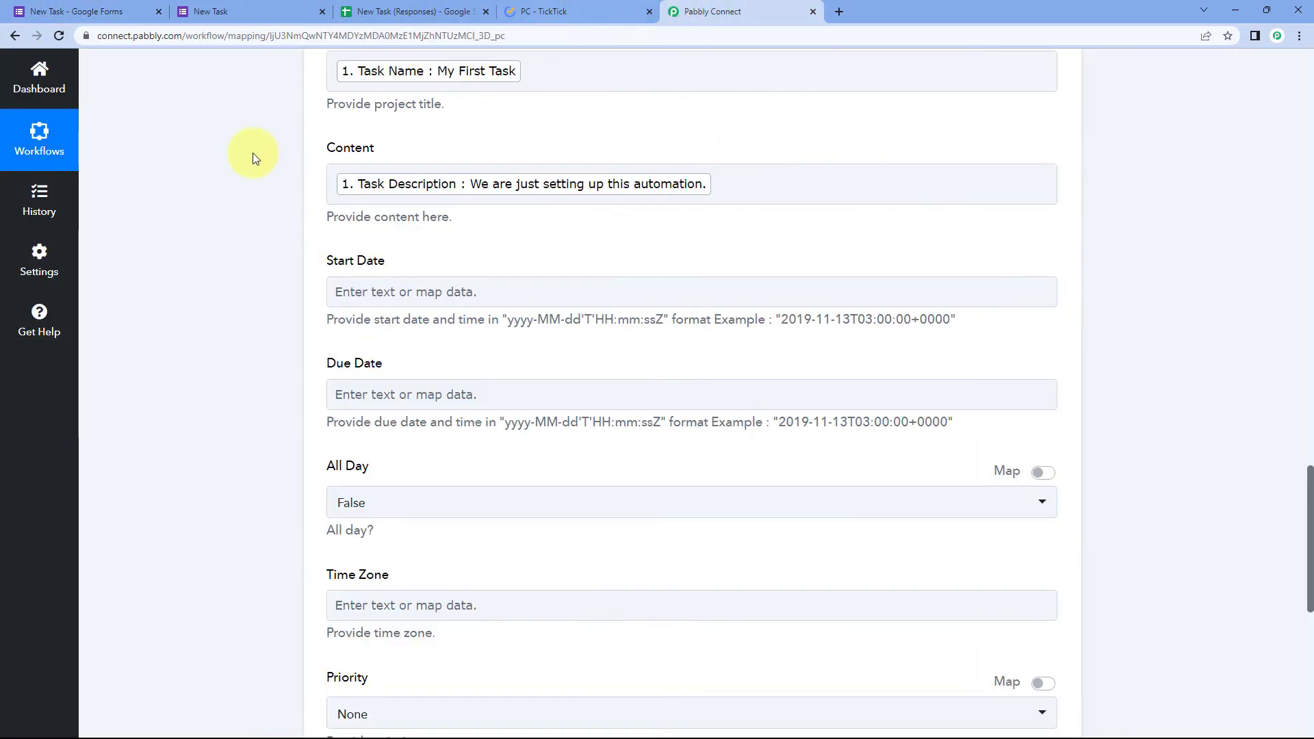
Step: Examine the Start Date And Time and Due Date And Time values in the trigger's received response
scroll(199, 326, "up", 10)
scroll(191, 336, "up", 2)
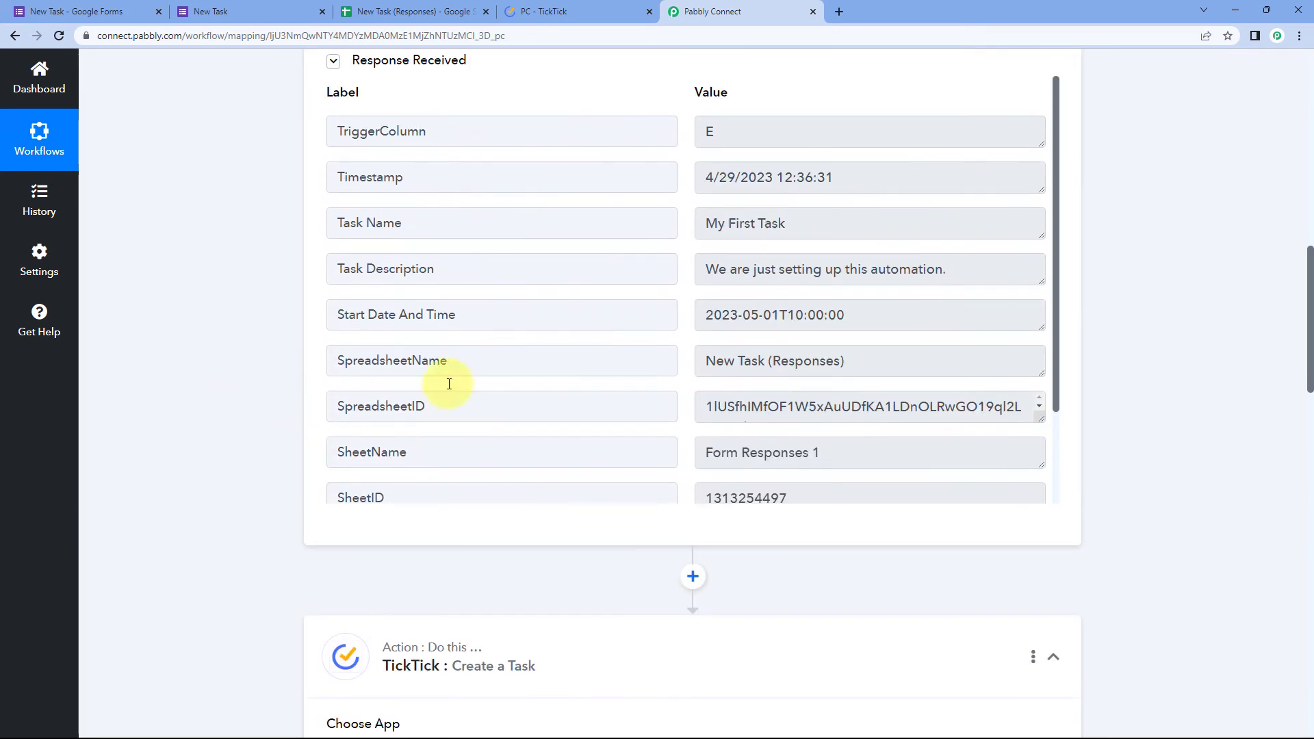
left_click_drag(880, 317, 607, 358)
scroll(678, 390, "down", 2)
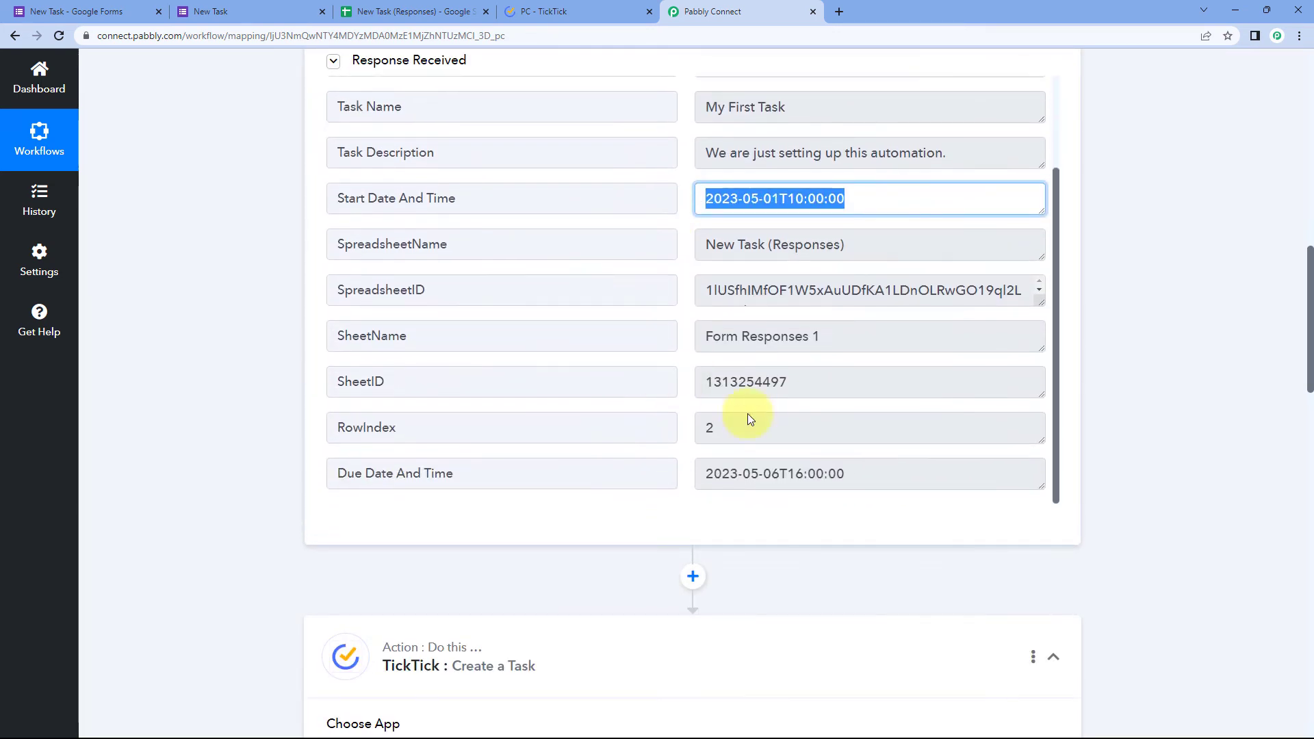
left_click_drag(867, 481, 669, 460)
left_click(552, 450)
Step: Map the action's Start Date to Start Date And Time from the Google Forms new response data
scroll(248, 425, "down", 3)
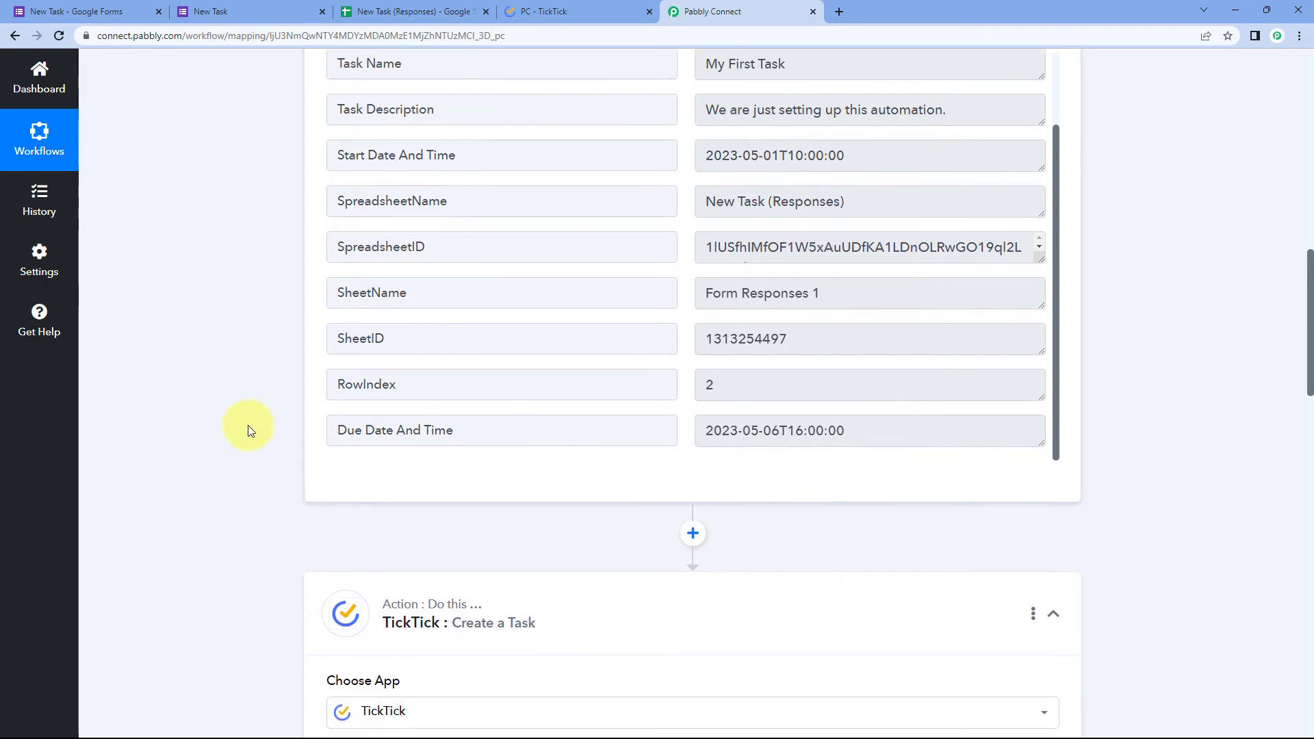
scroll(256, 416, "down", 10)
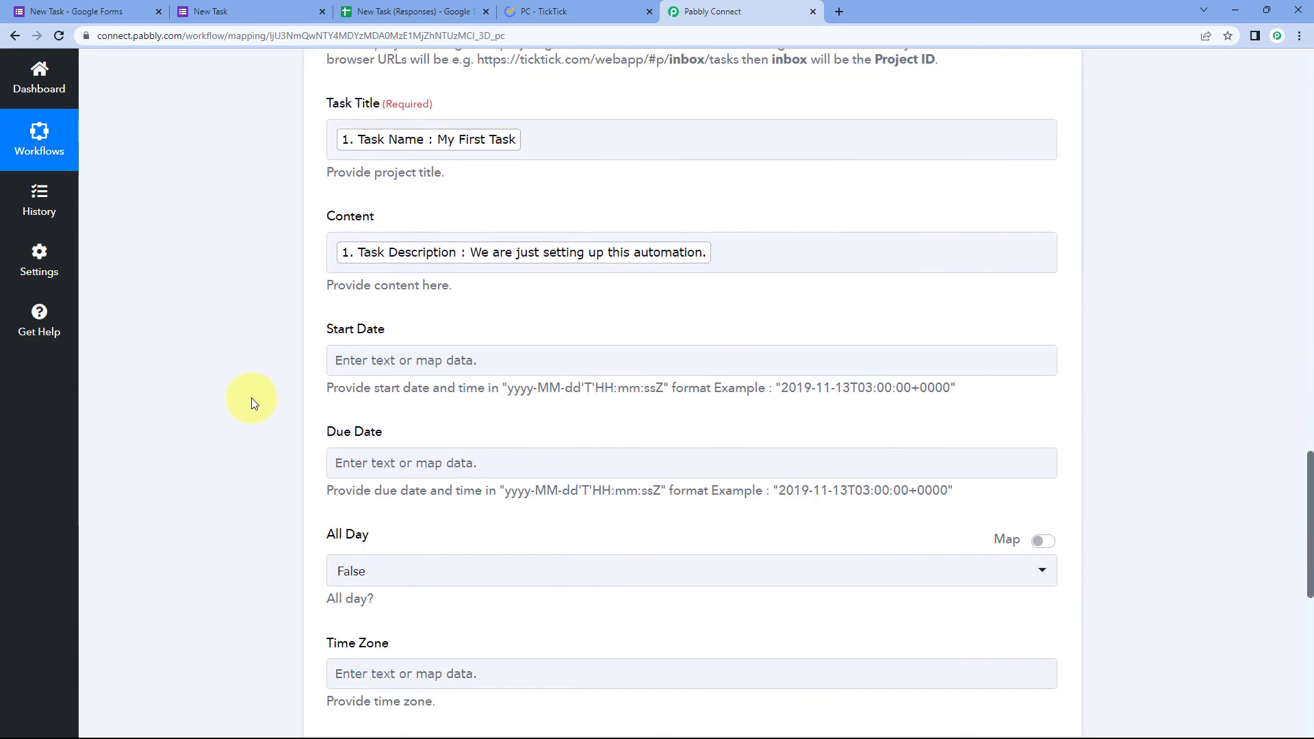
left_click(376, 233)
left_click(411, 342)
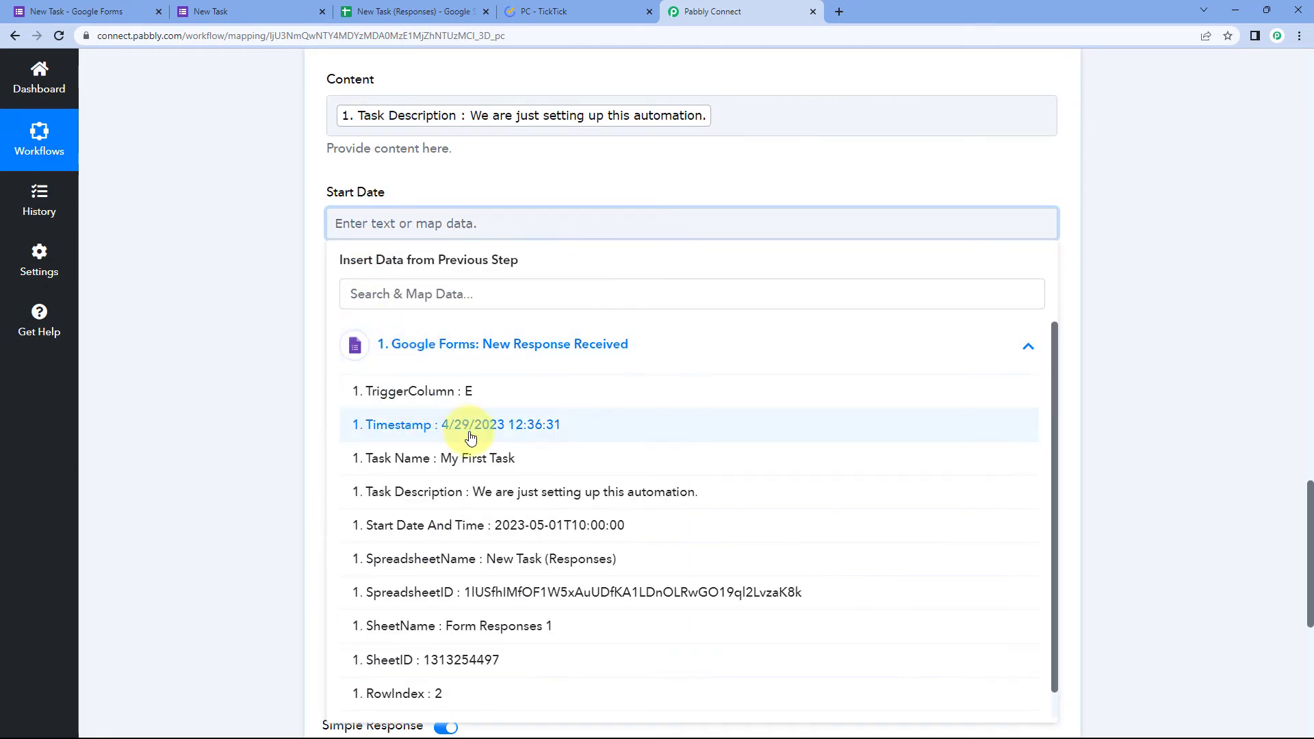
scroll(469, 452, "down", 1)
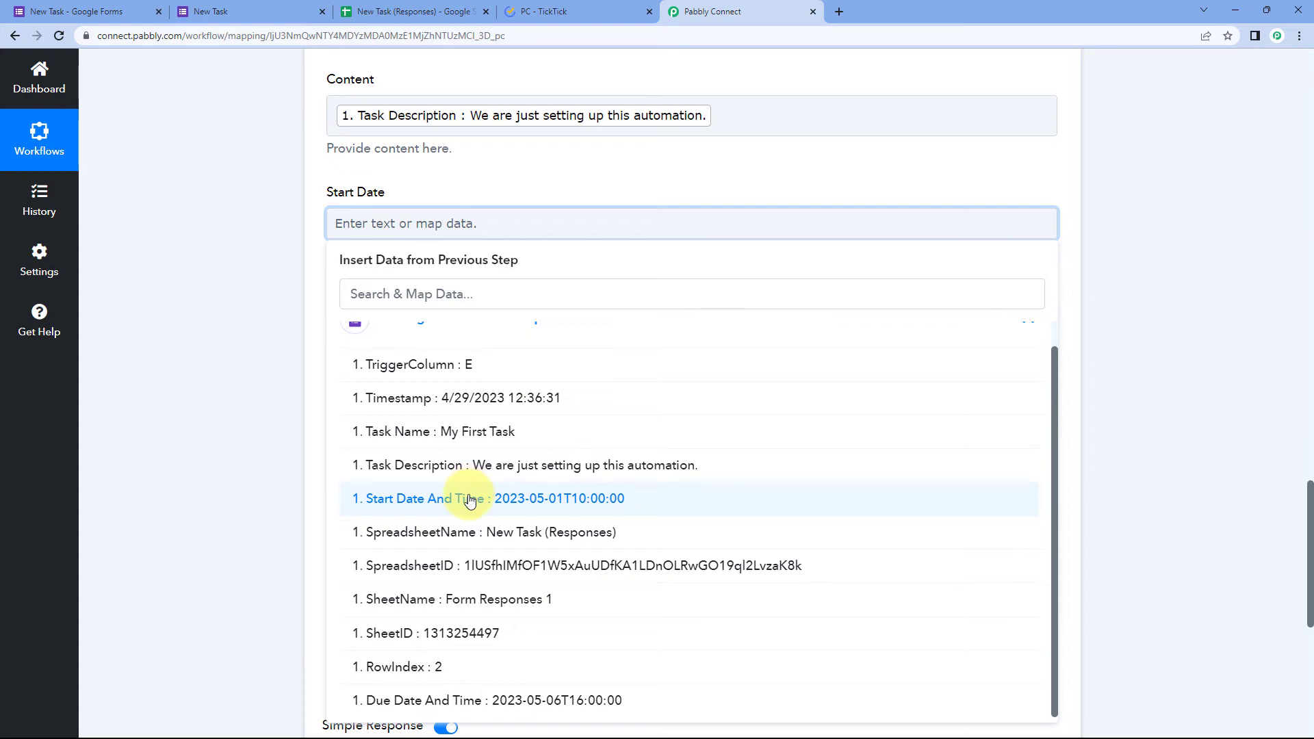
left_click(470, 499)
left_click(411, 179)
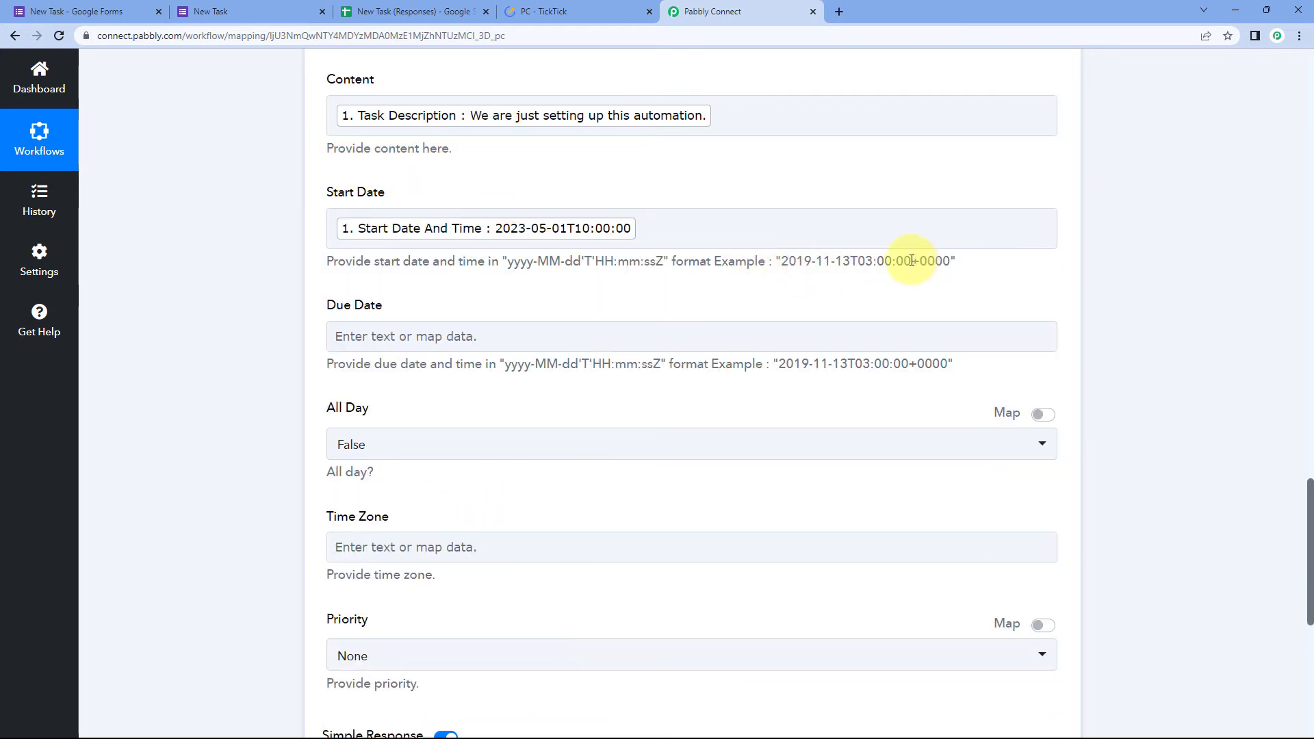
Step: Check the offset in the Start Date example and append +0530 directly after the mapped Start Date And Time value
left_click_drag(911, 261, 796, 273)
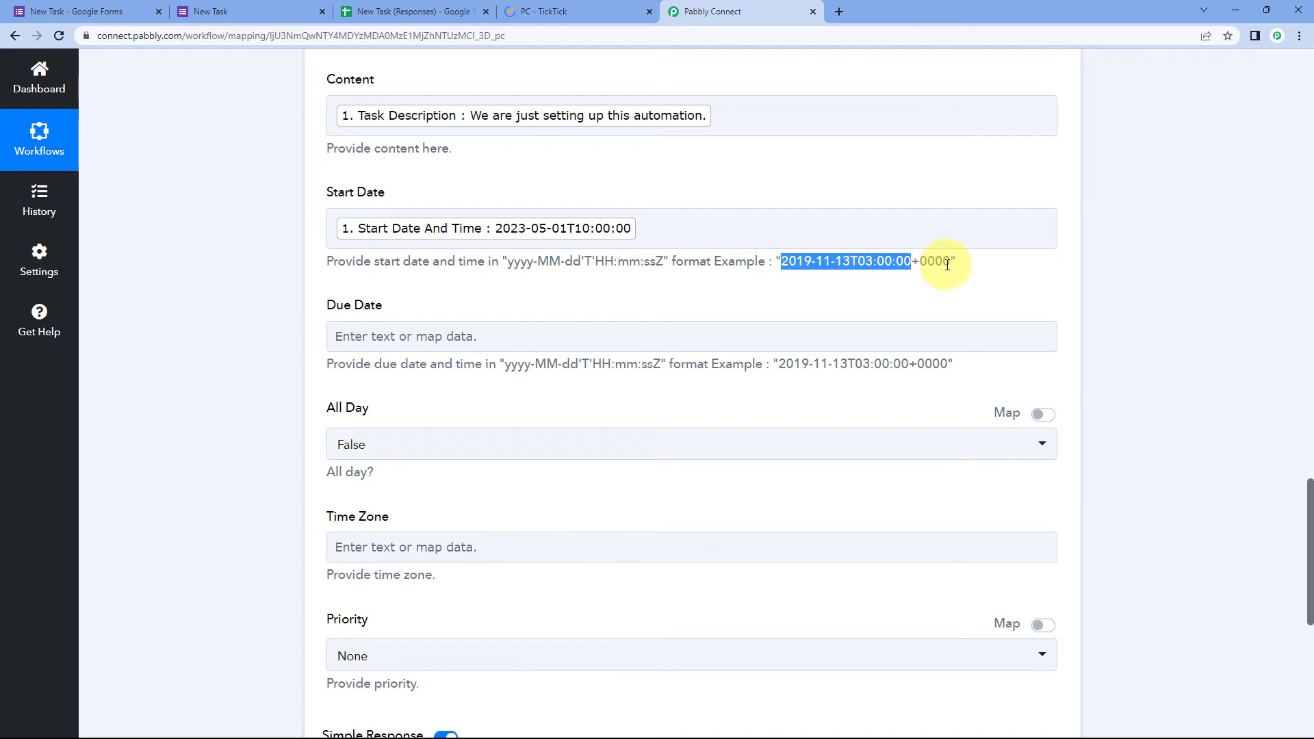
left_click(914, 263)
left_click_drag(913, 264, 952, 264)
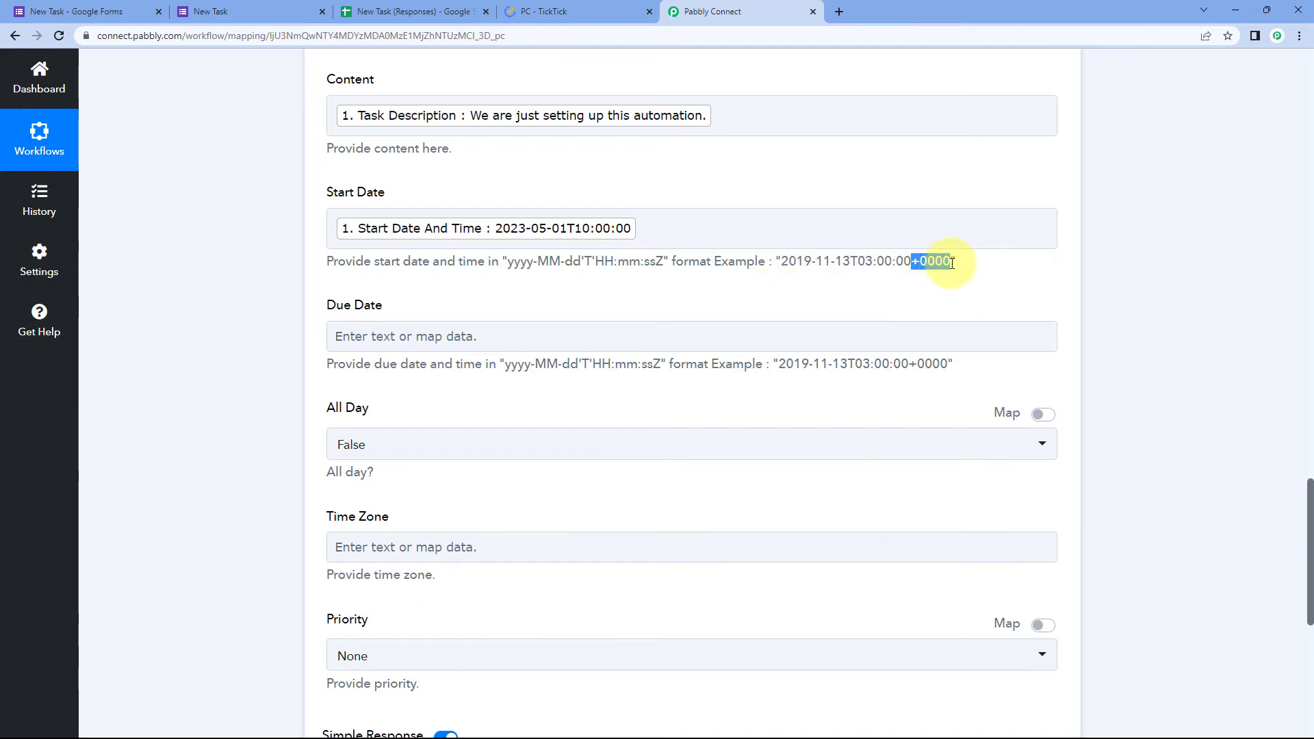
left_click(955, 273)
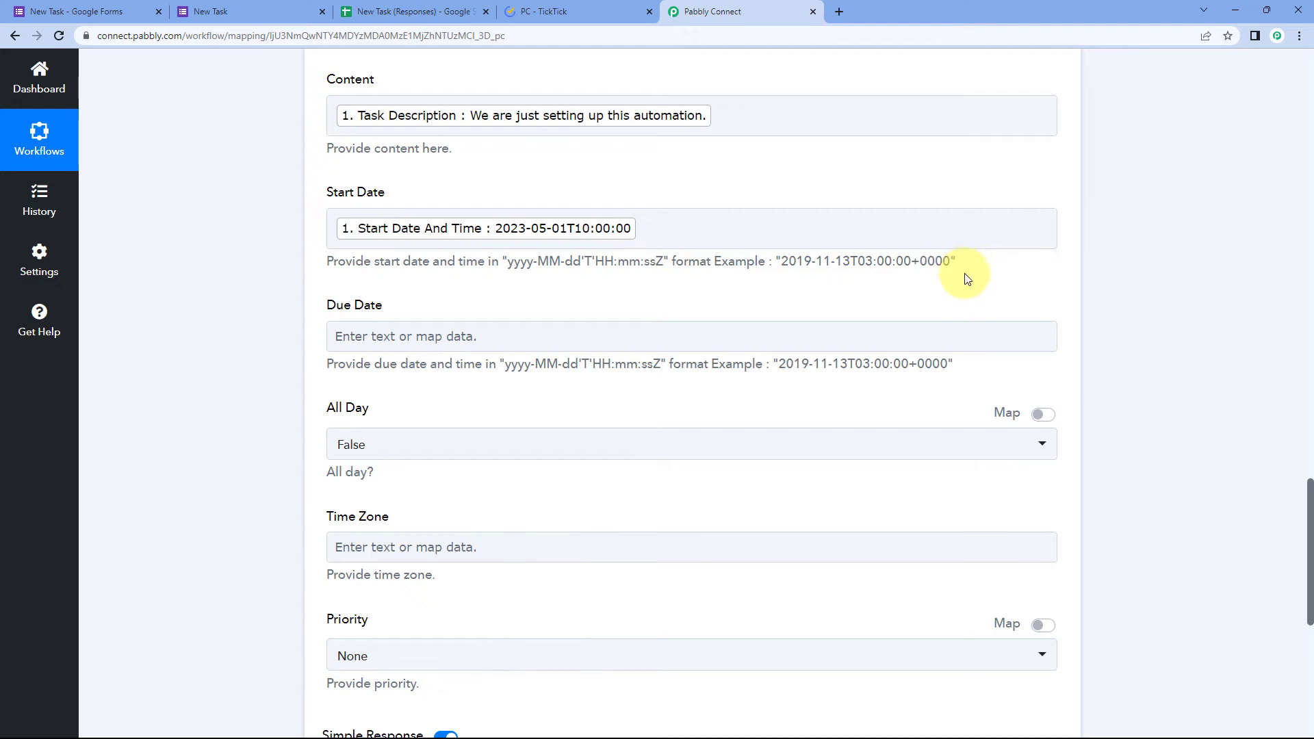
left_click(754, 233)
left_click(742, 231)
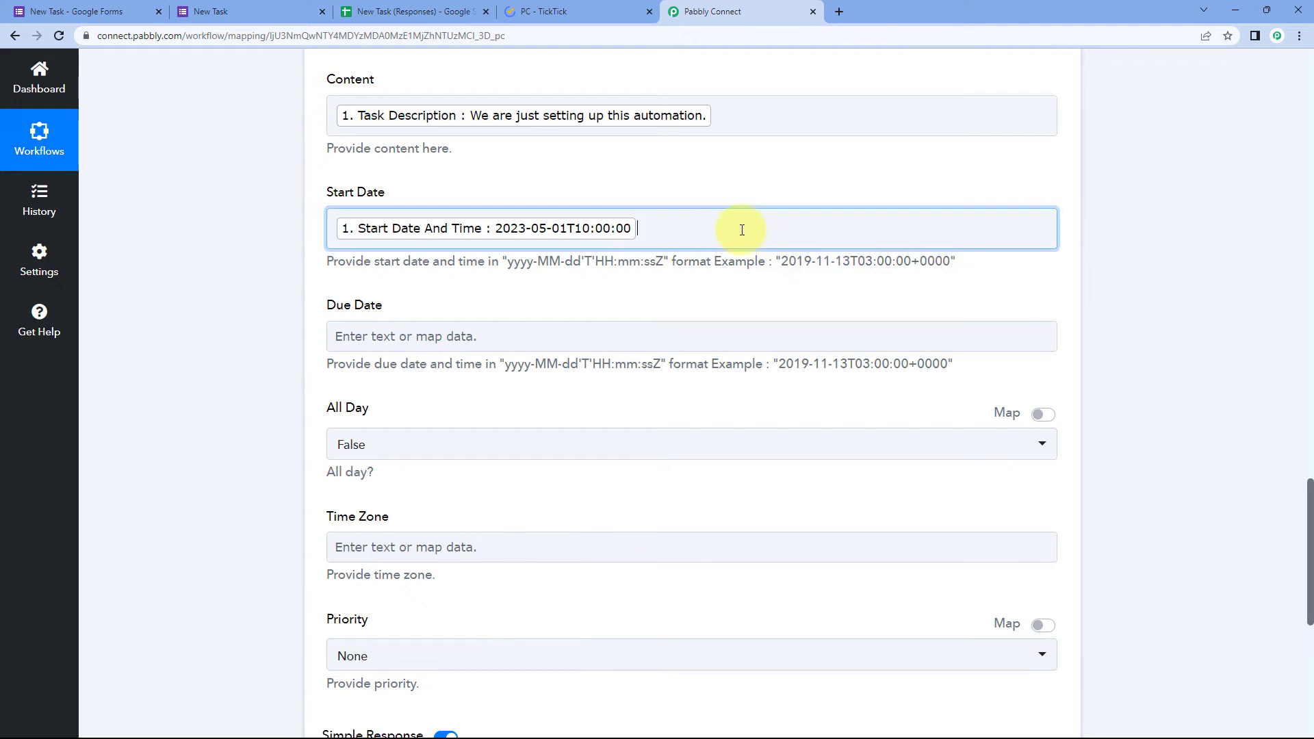
type("+")
left_click(685, 194)
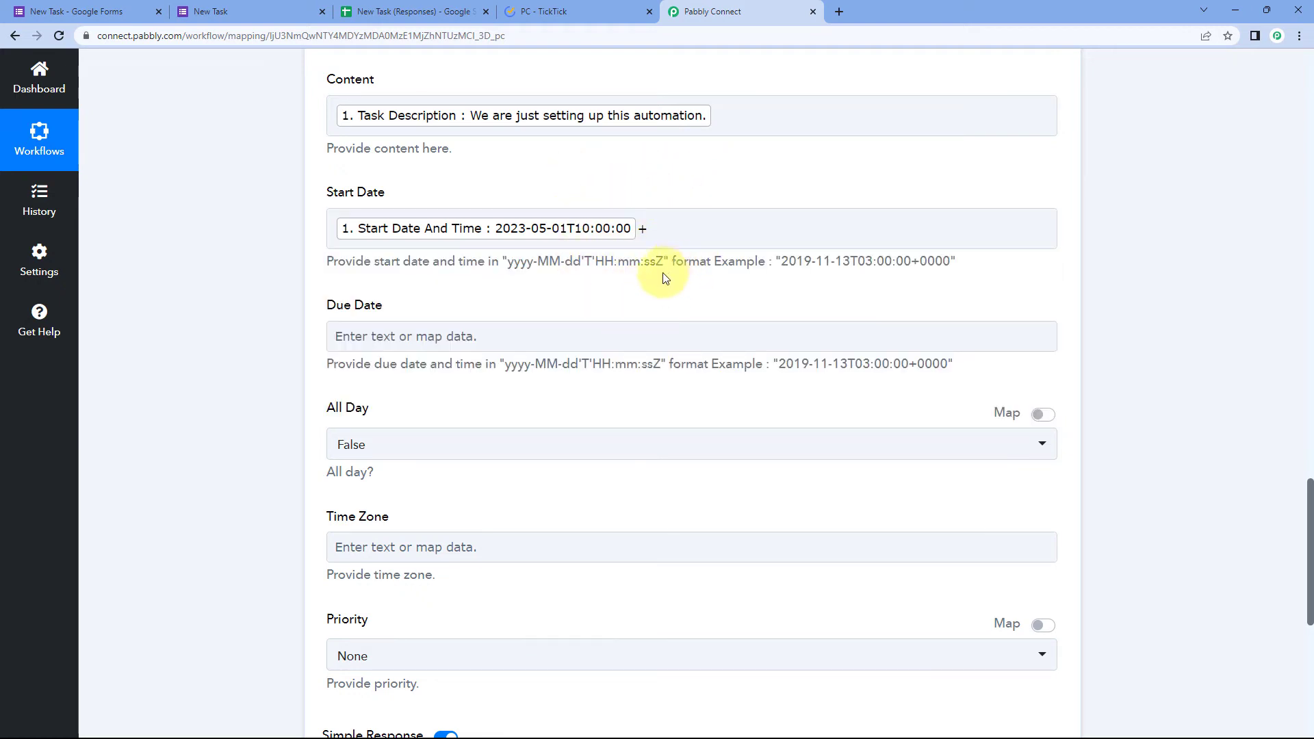
double_click(939, 258)
left_click(708, 233)
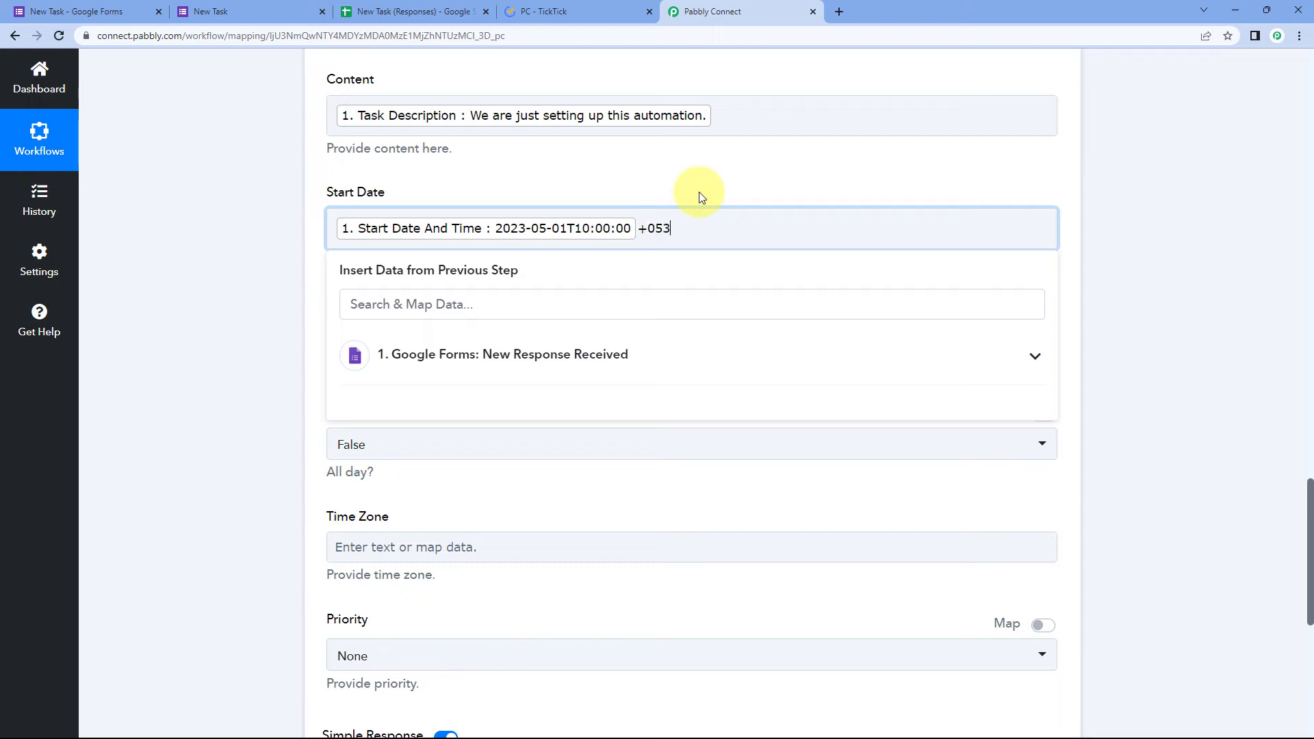
left_click(702, 198)
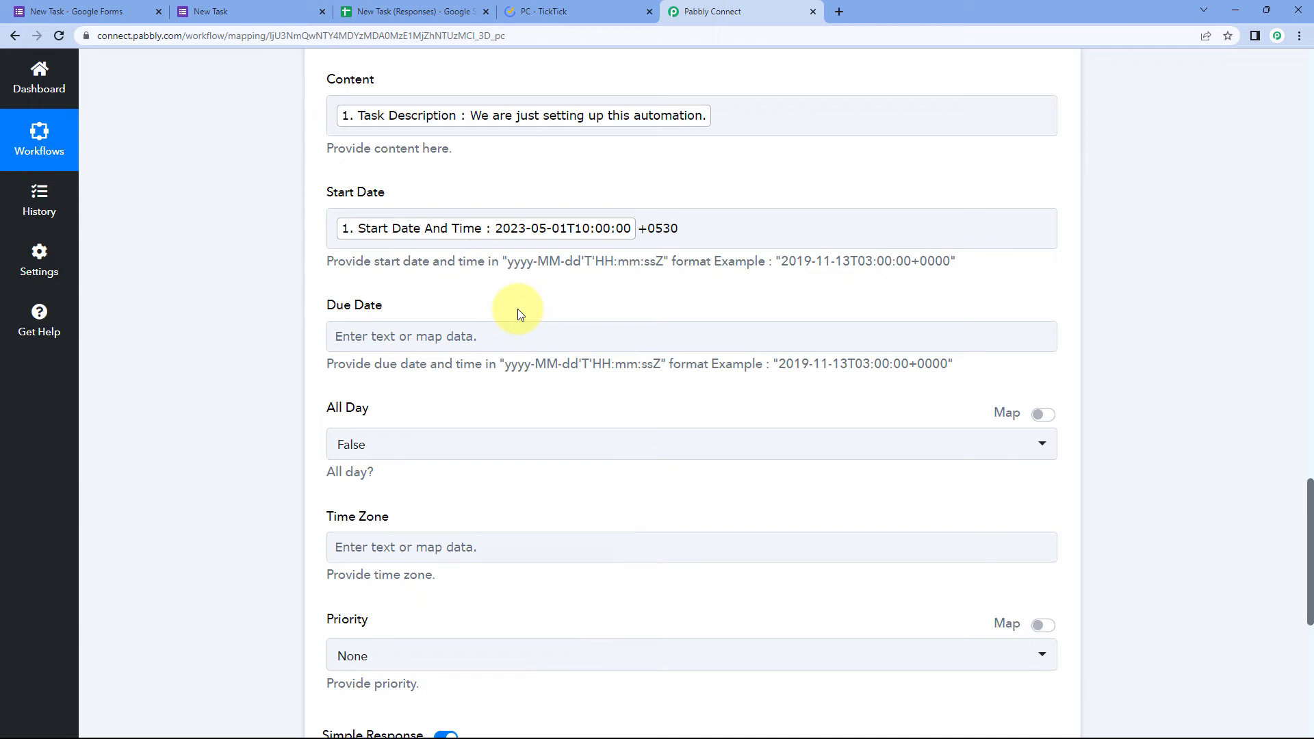
left_click_drag(680, 228, 650, 231)
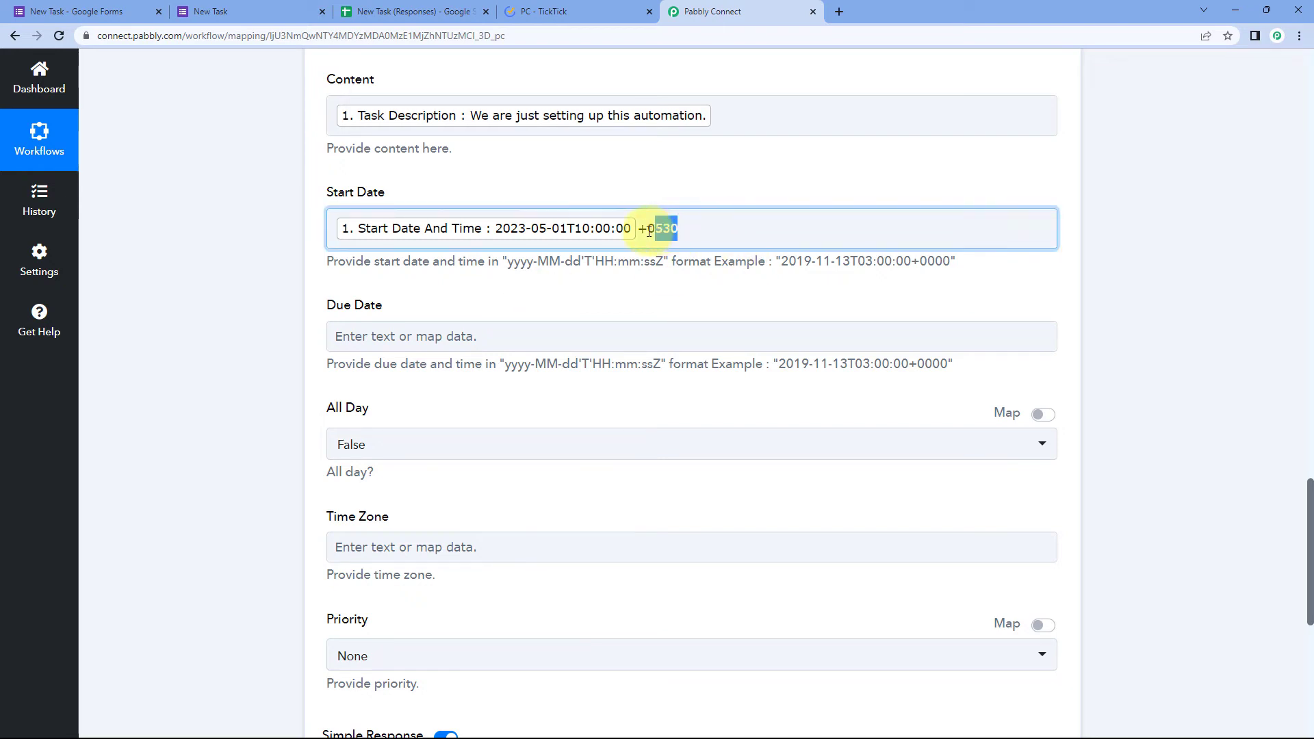
left_click(236, 301)
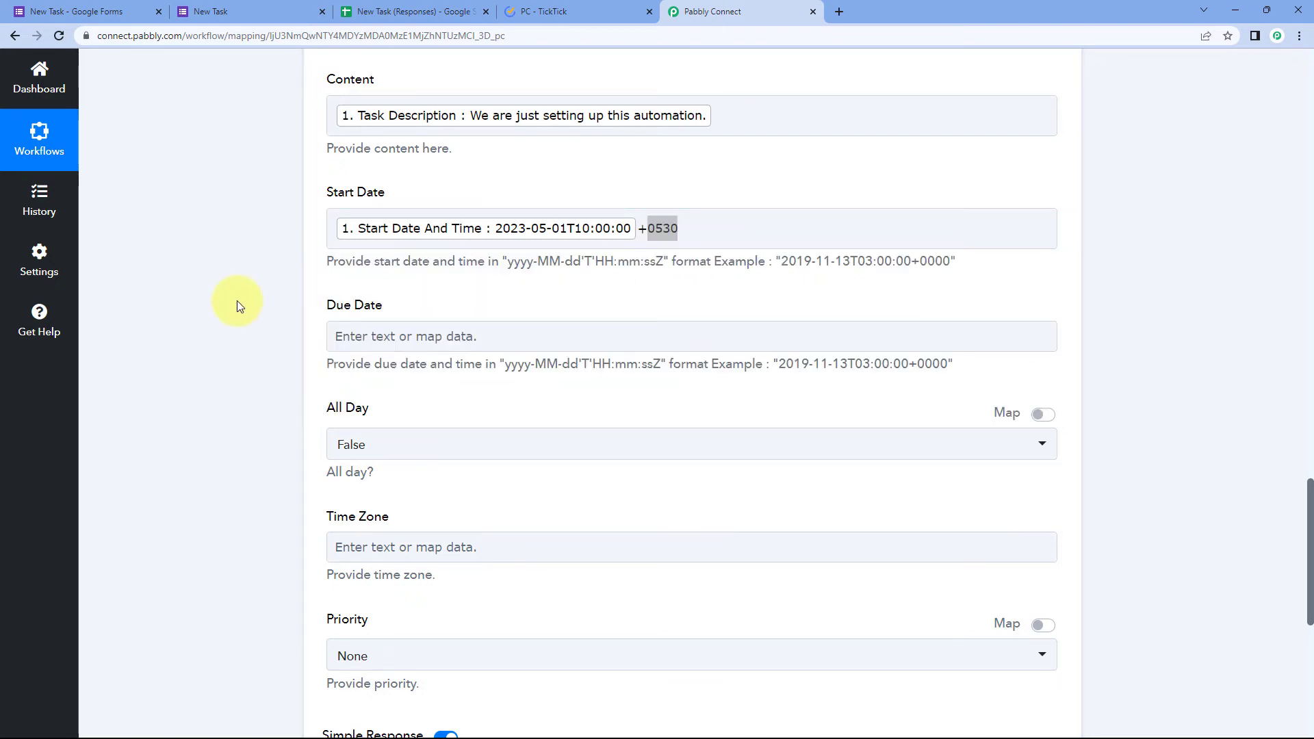
Step: Map the action's Due Date to Due Date And Time from the Google Forms response and append +0530
left_click(408, 336)
scroll(285, 343, "down", 2)
left_click(460, 321)
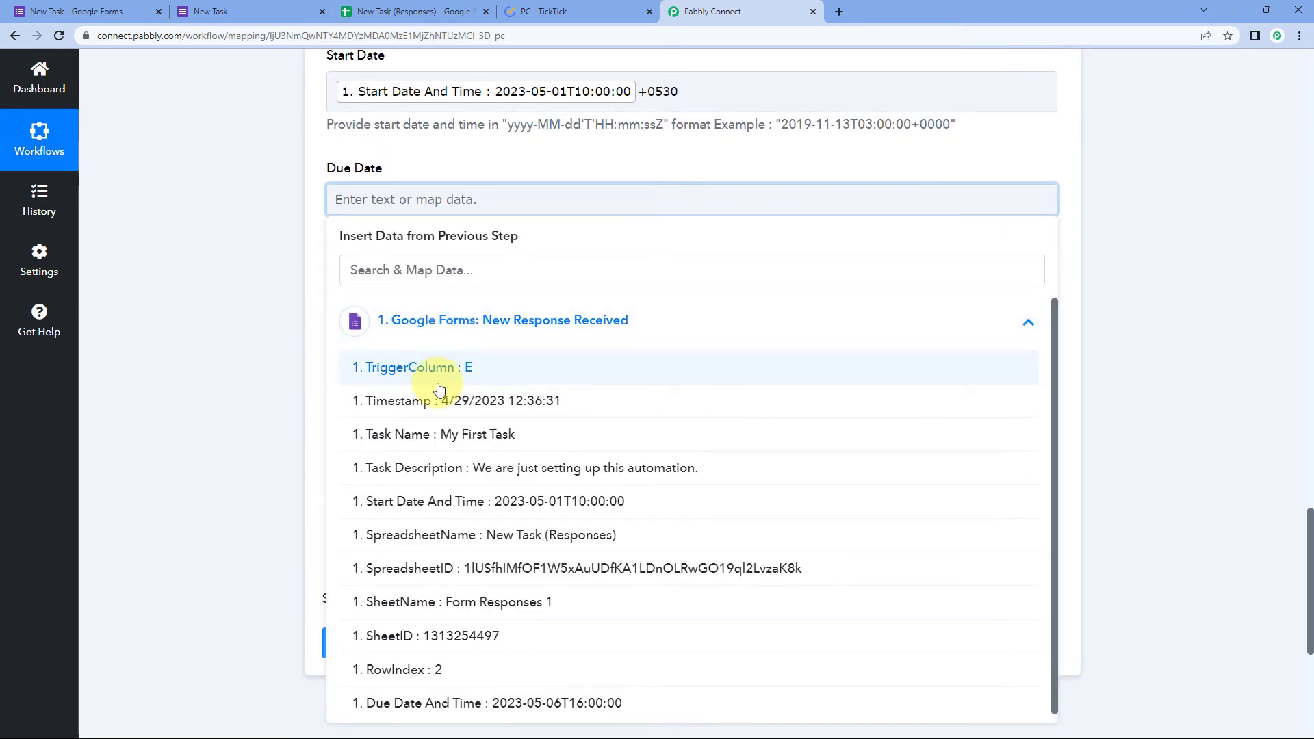
left_click(478, 697)
left_click(665, 202)
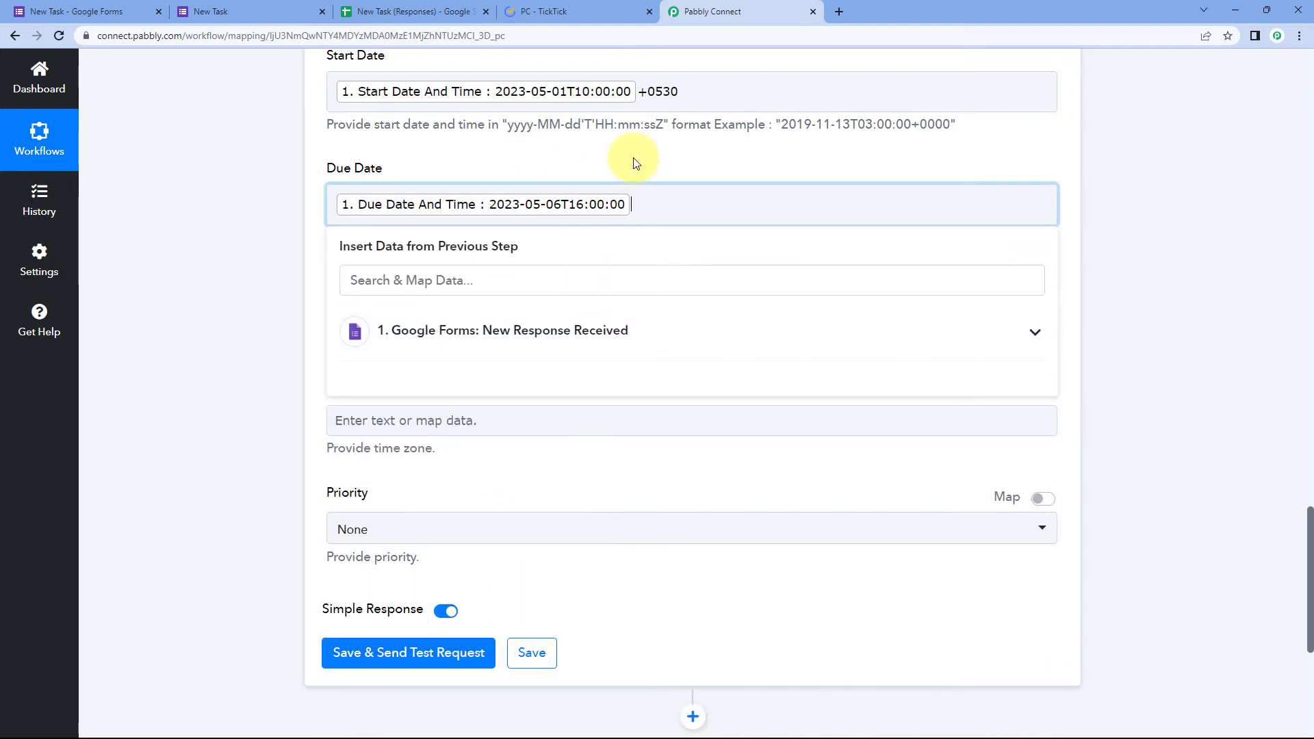
type("+0530")
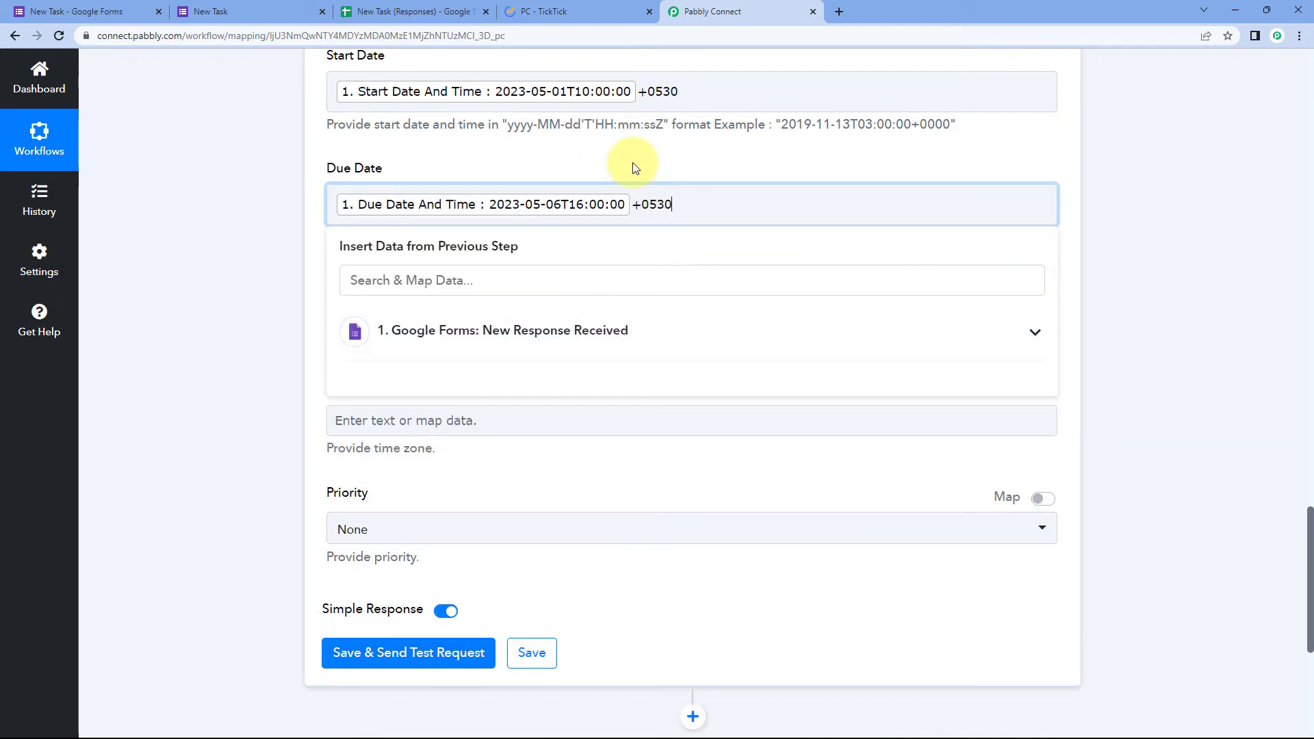
left_click(636, 168)
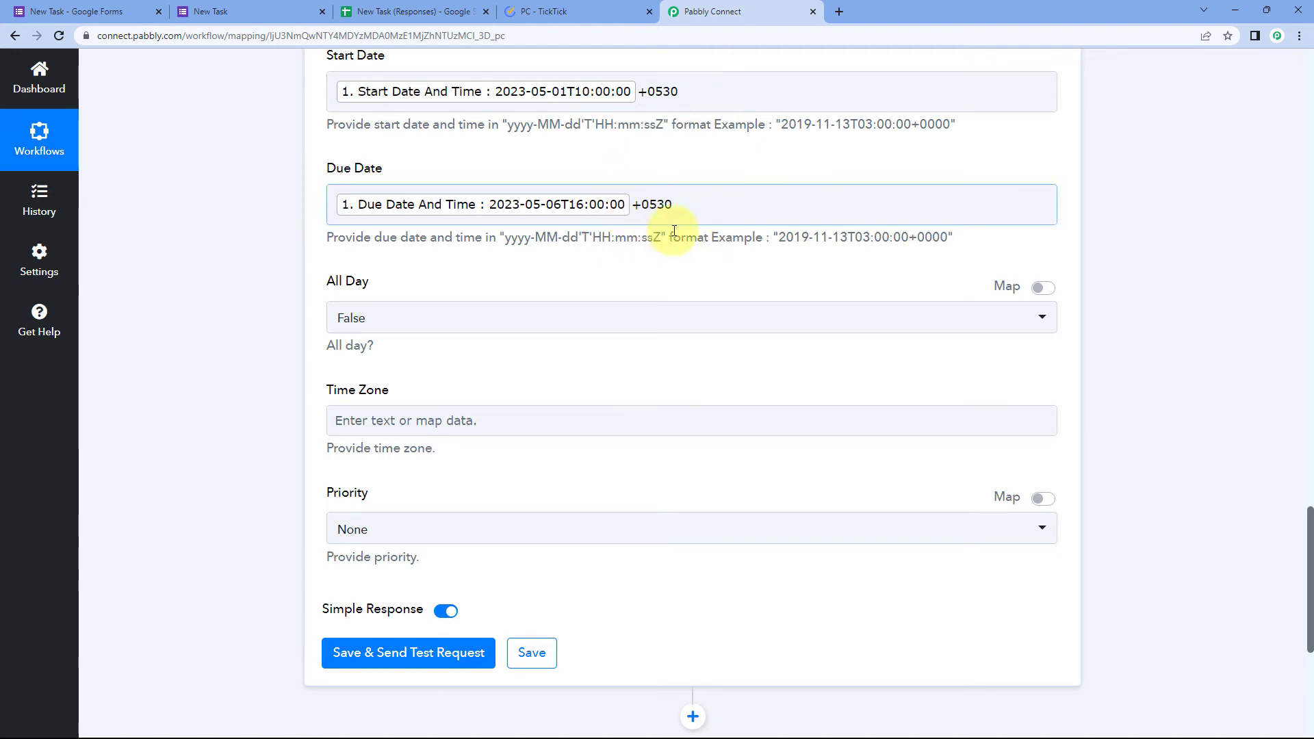
Step: Set the action's All Day option to False
scroll(478, 255, "down", 1)
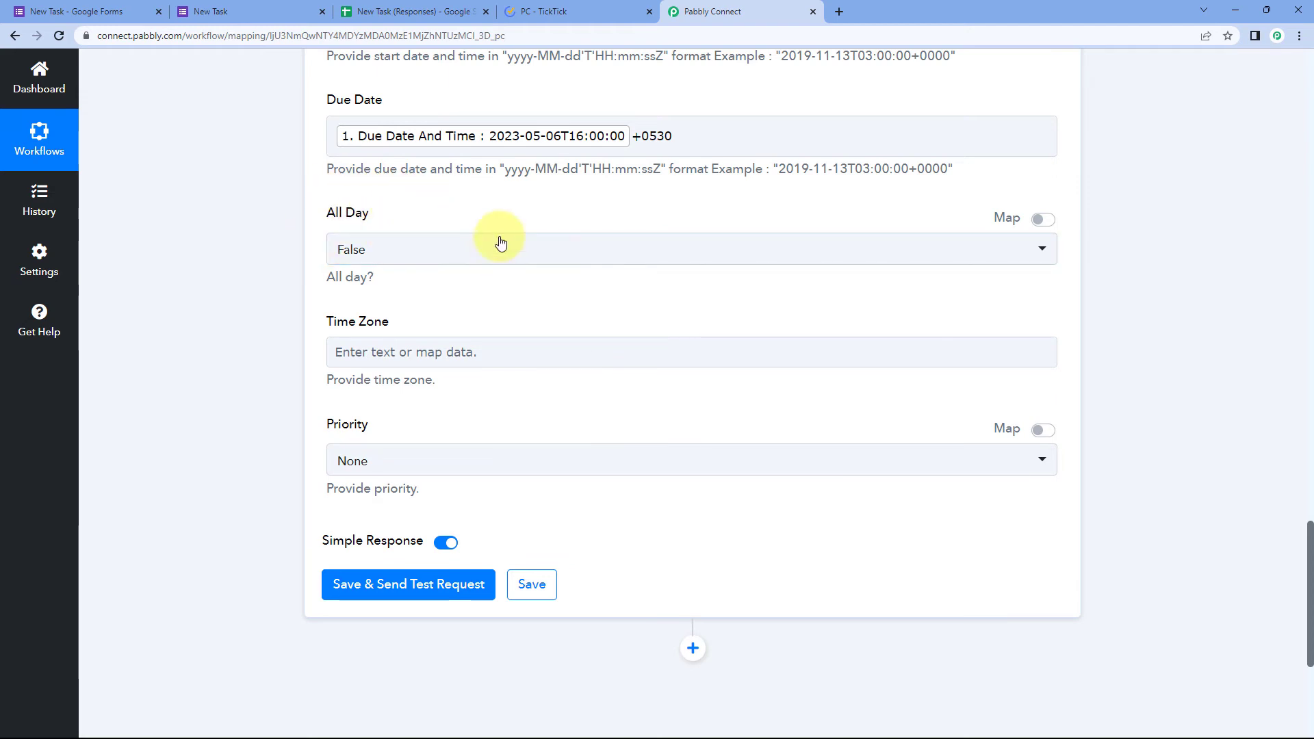
left_click(410, 248)
left_click(364, 325)
Step: Set the TickTick action's Time Zone to Asia/Kolkata
scroll(309, 311, "down", 2)
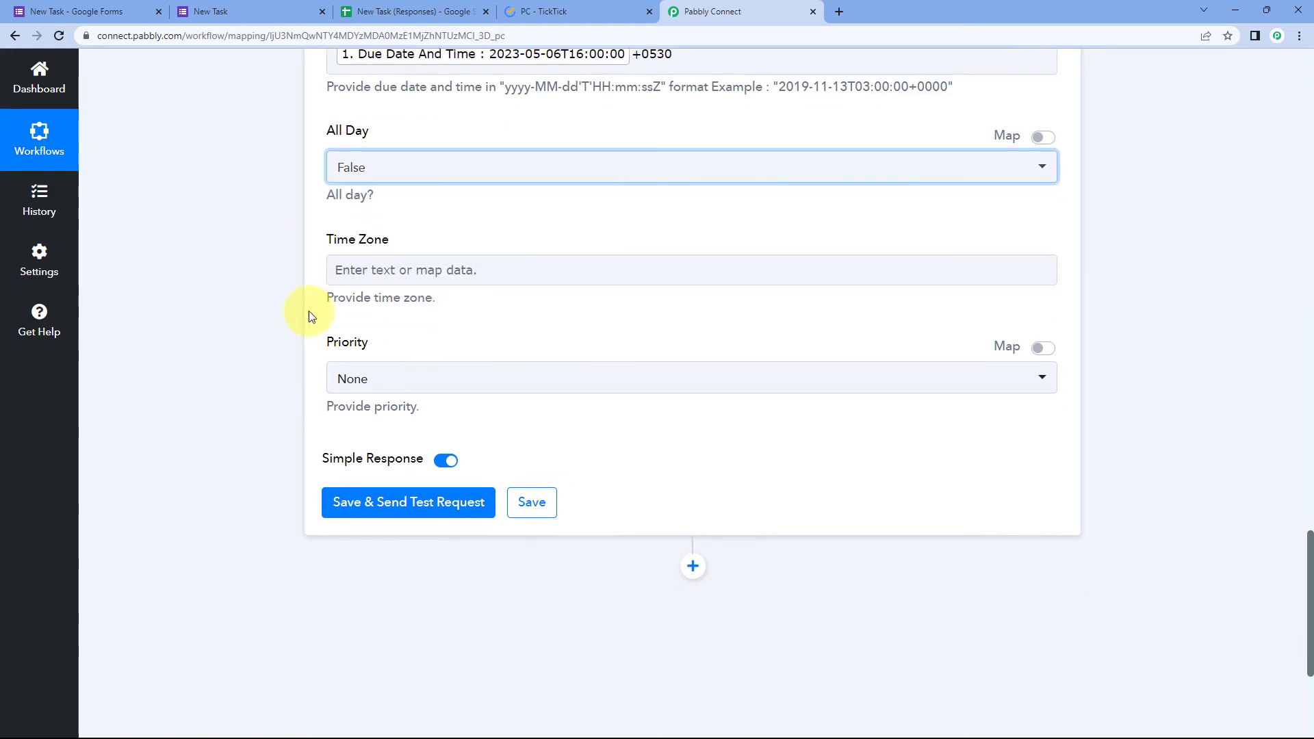
left_click(381, 223)
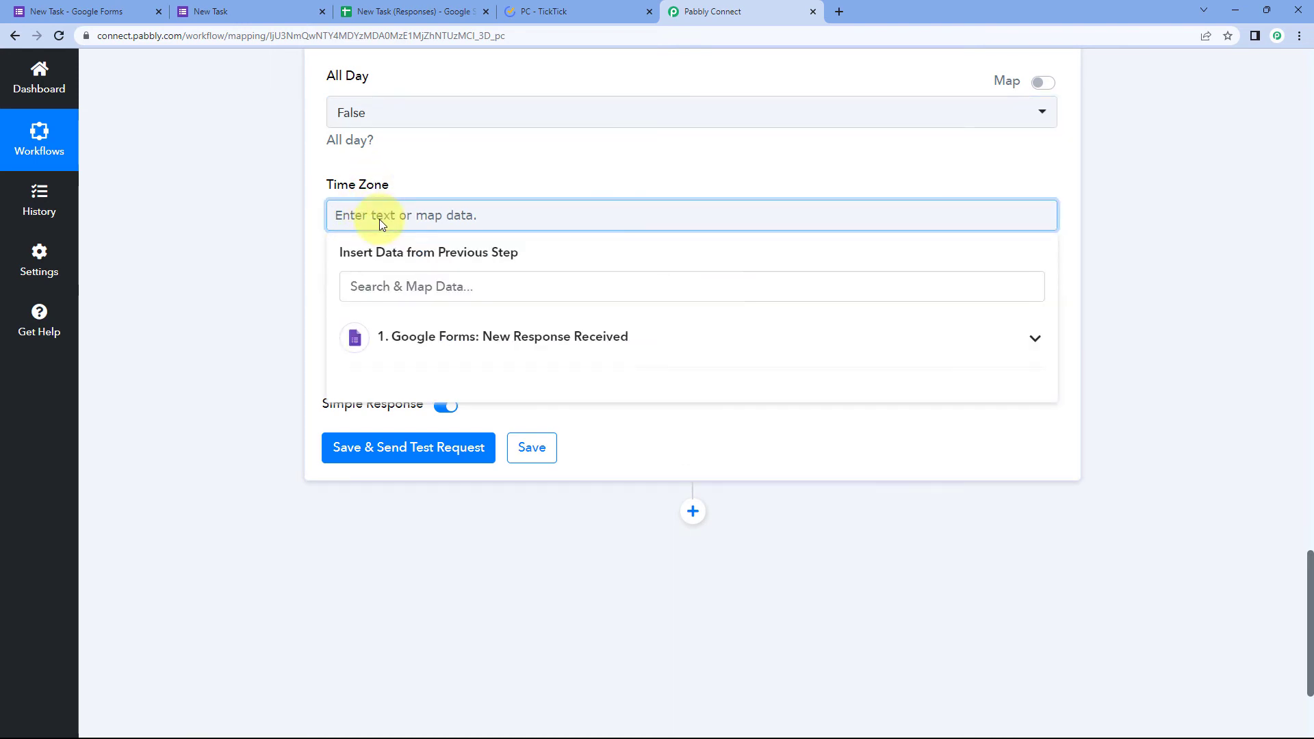
type("Ai")
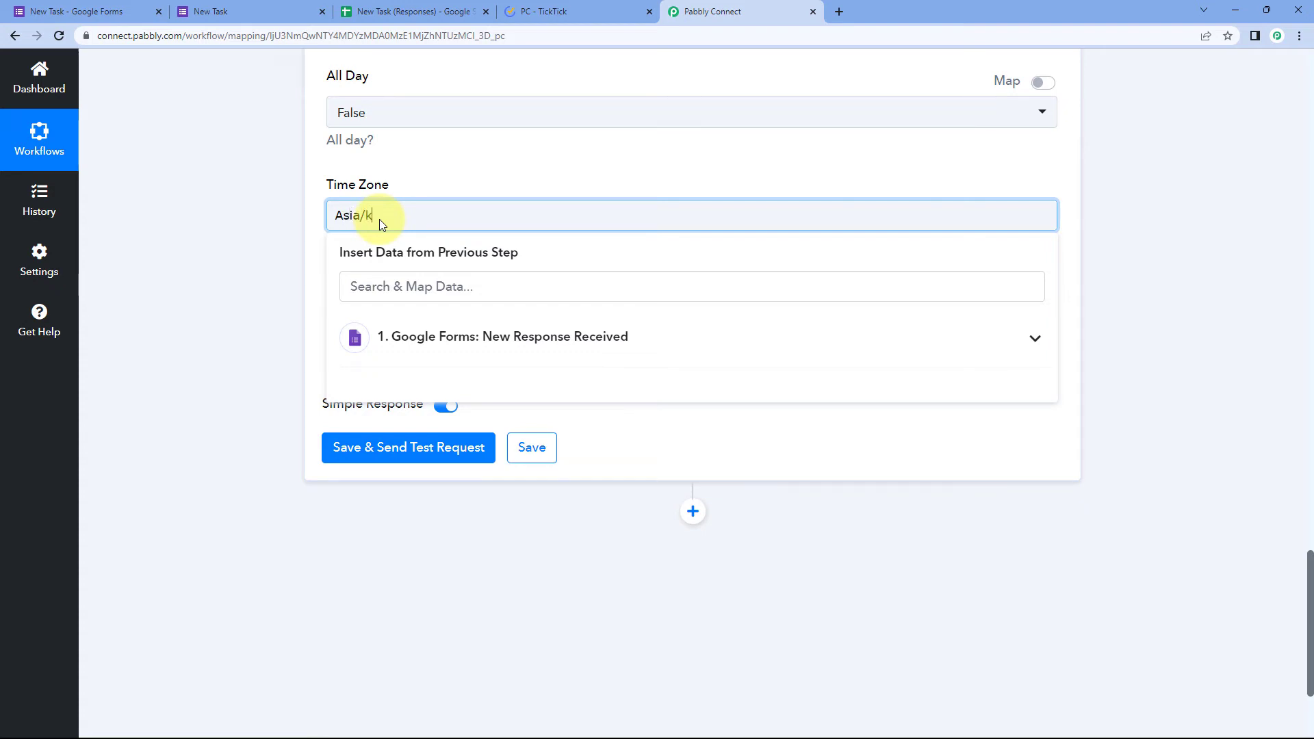
type("ta")
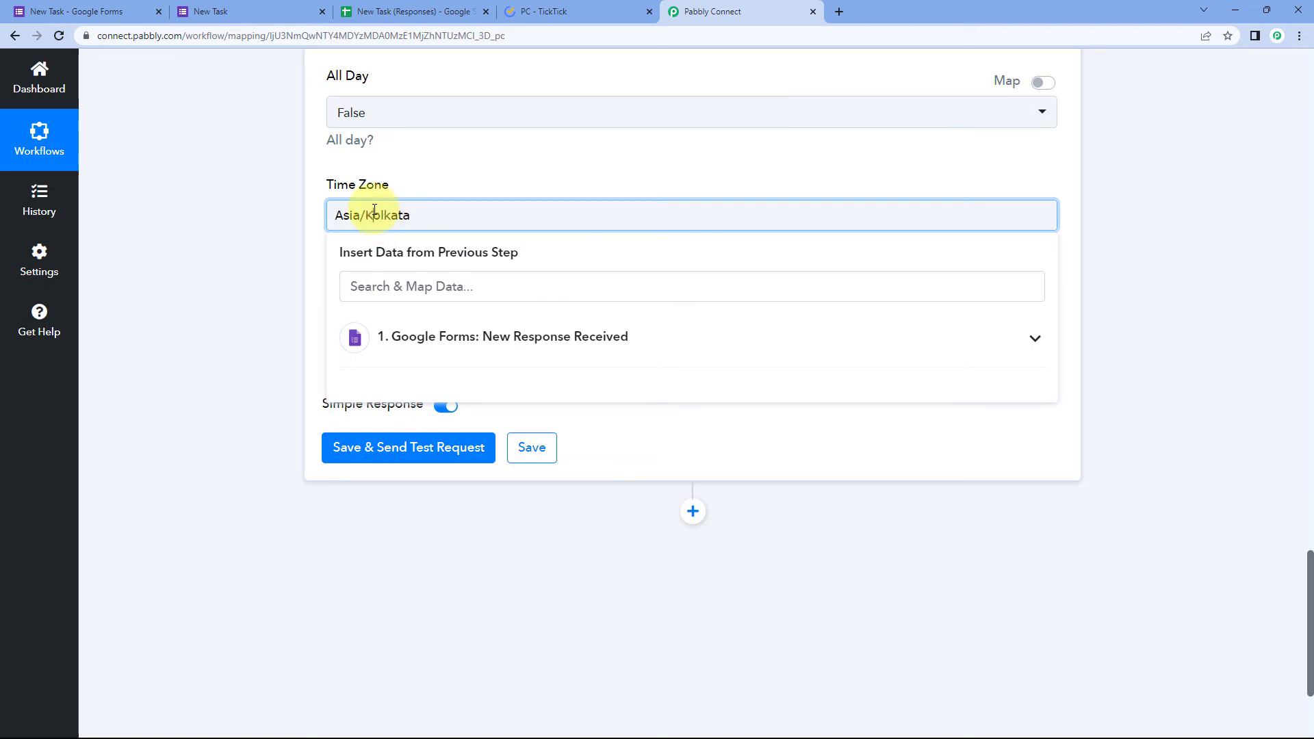
left_click(396, 193)
left_click(316, 258)
Step: Set the TickTick action's Priority to Medium
scroll(372, 284, "down", 1)
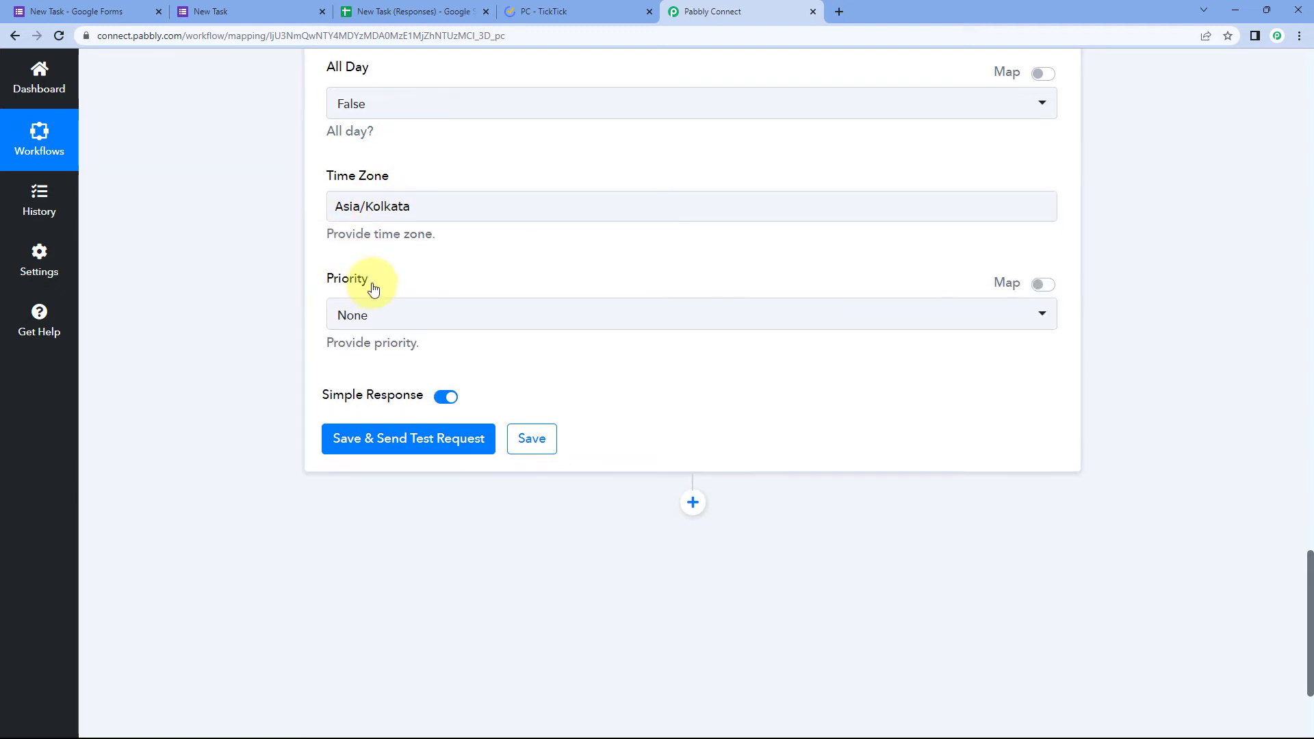
scroll(373, 288, "down", 1)
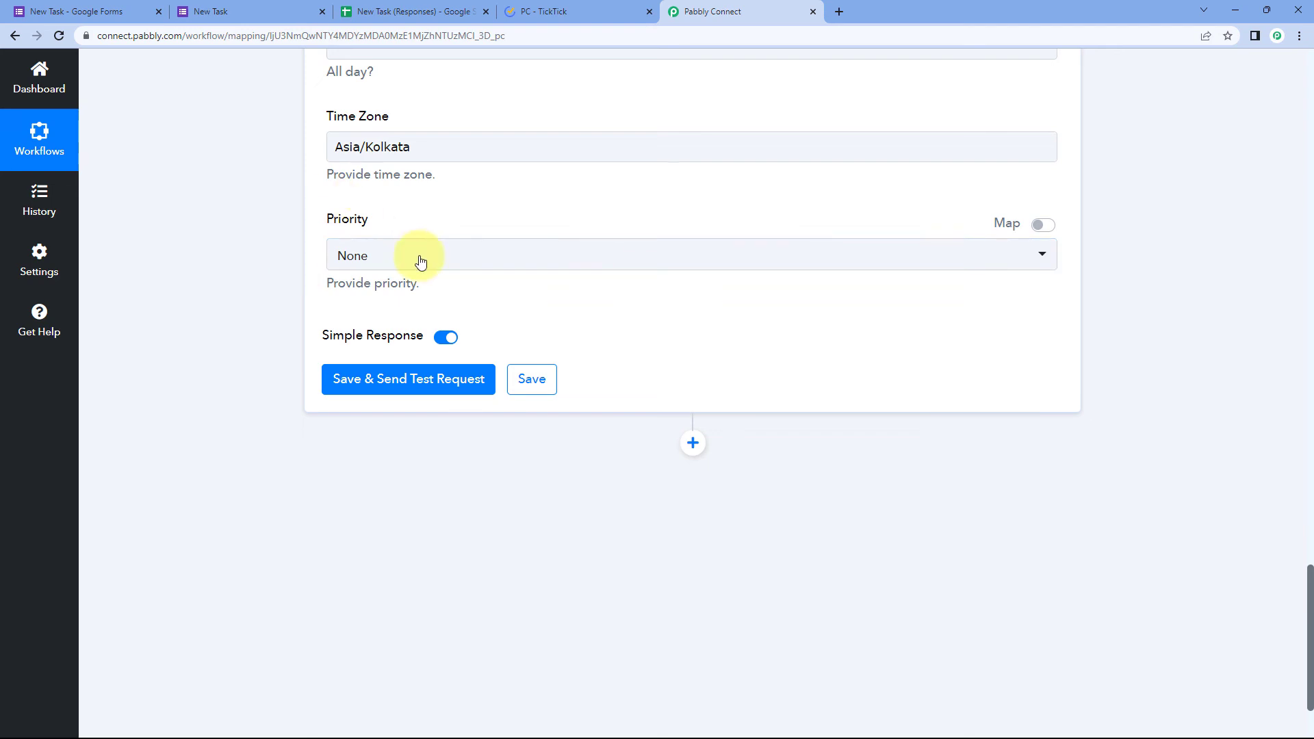
left_click(490, 264)
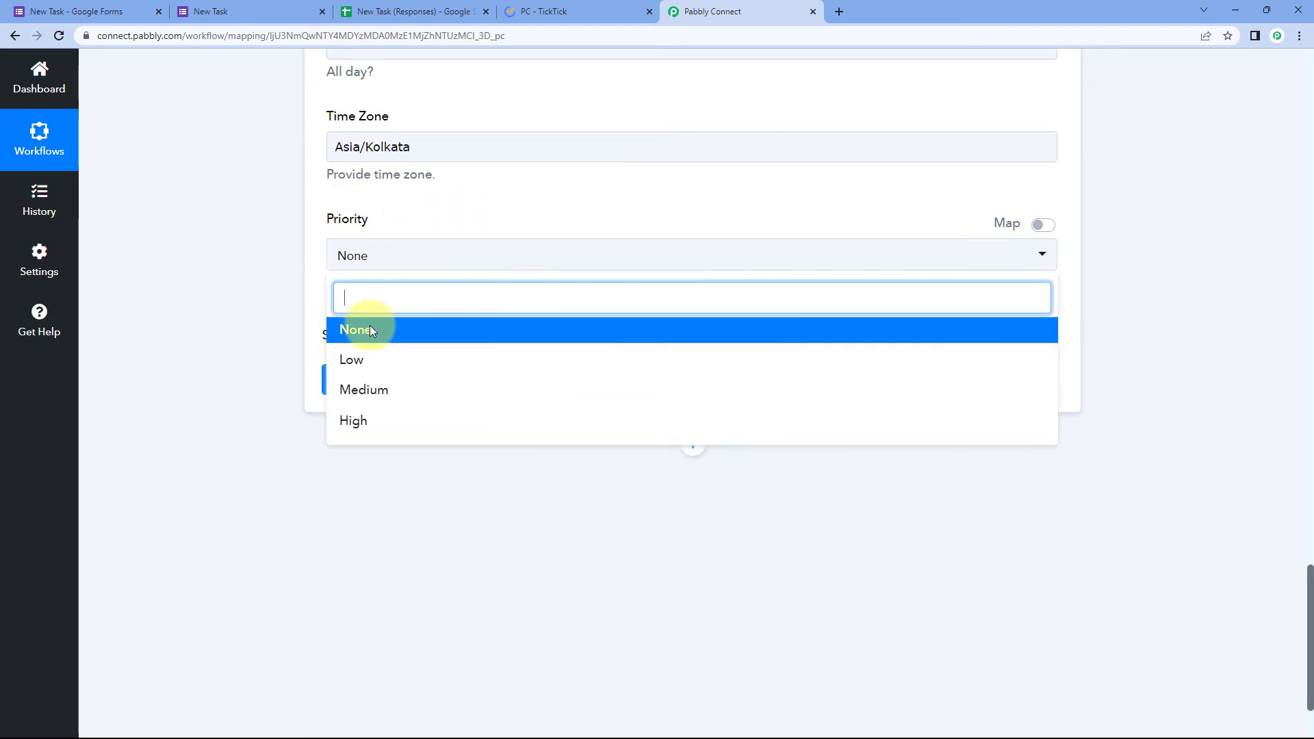
left_click(392, 396)
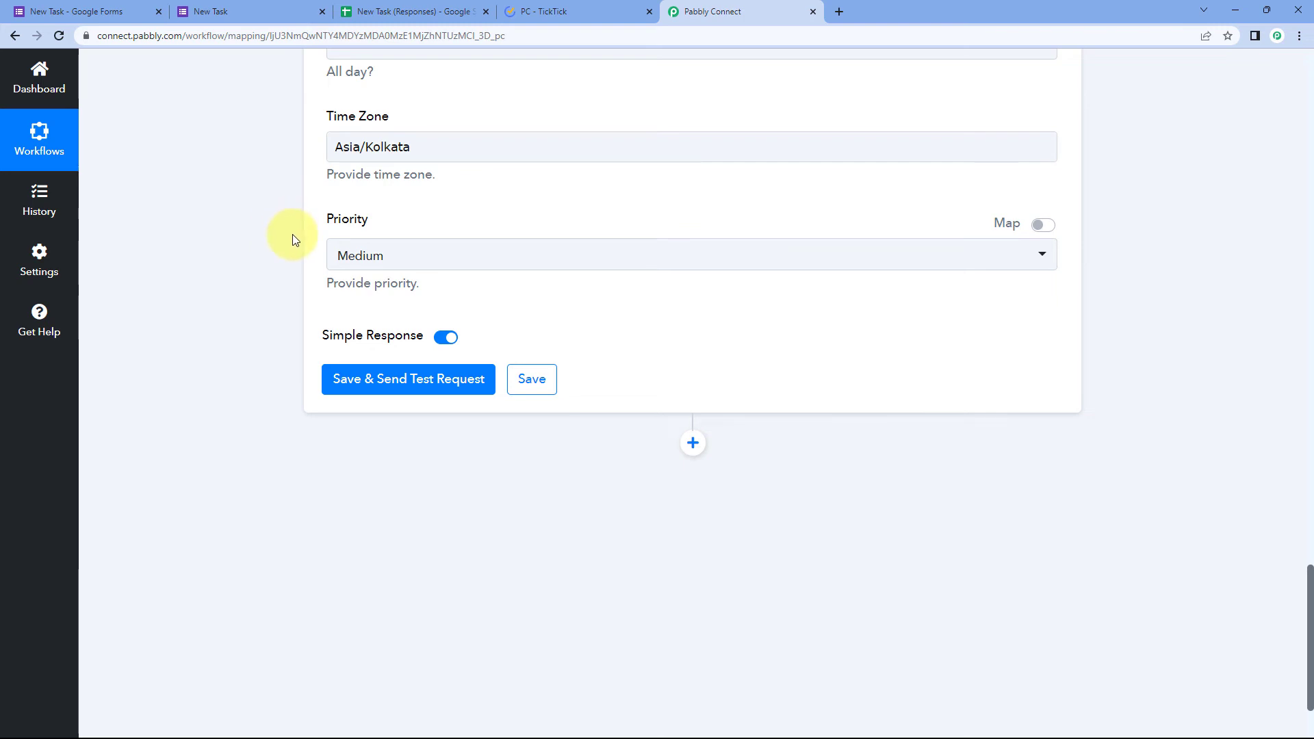
Step: Save the TickTick action, send a test request and review the response received
left_click(434, 389)
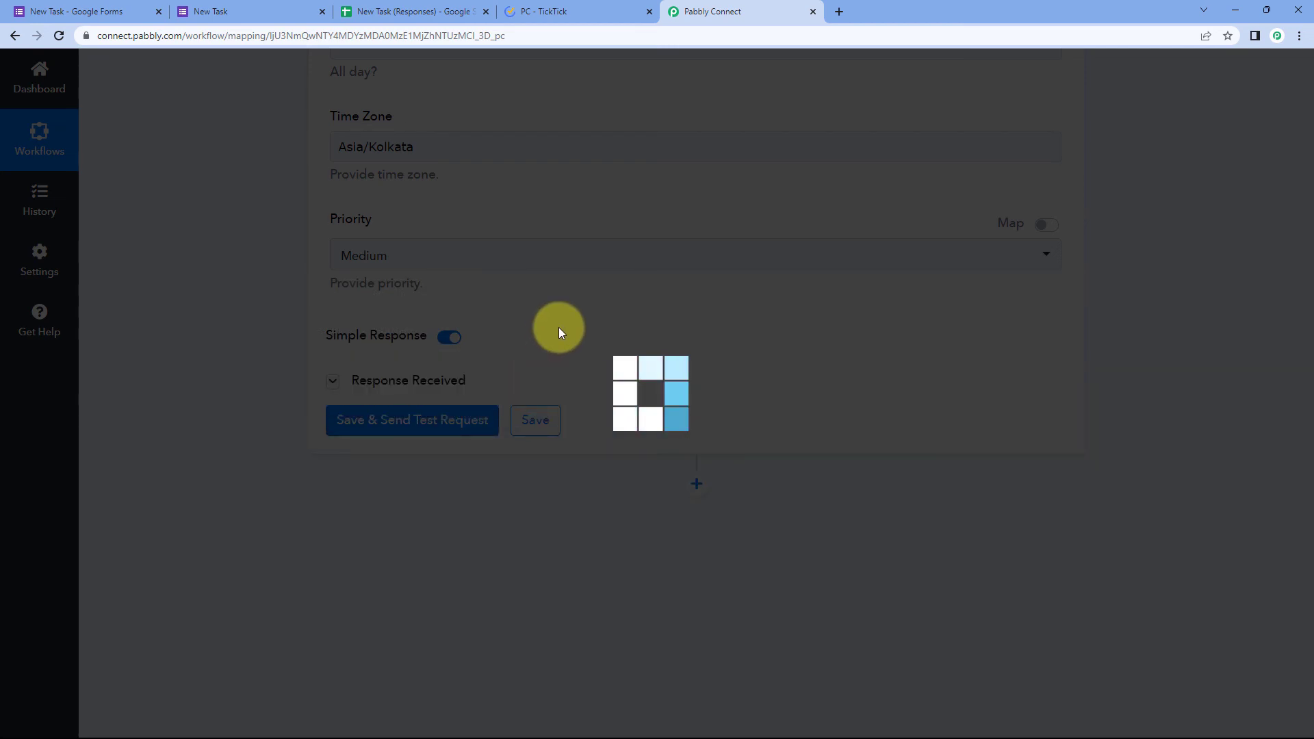
scroll(678, 301, "down", 1)
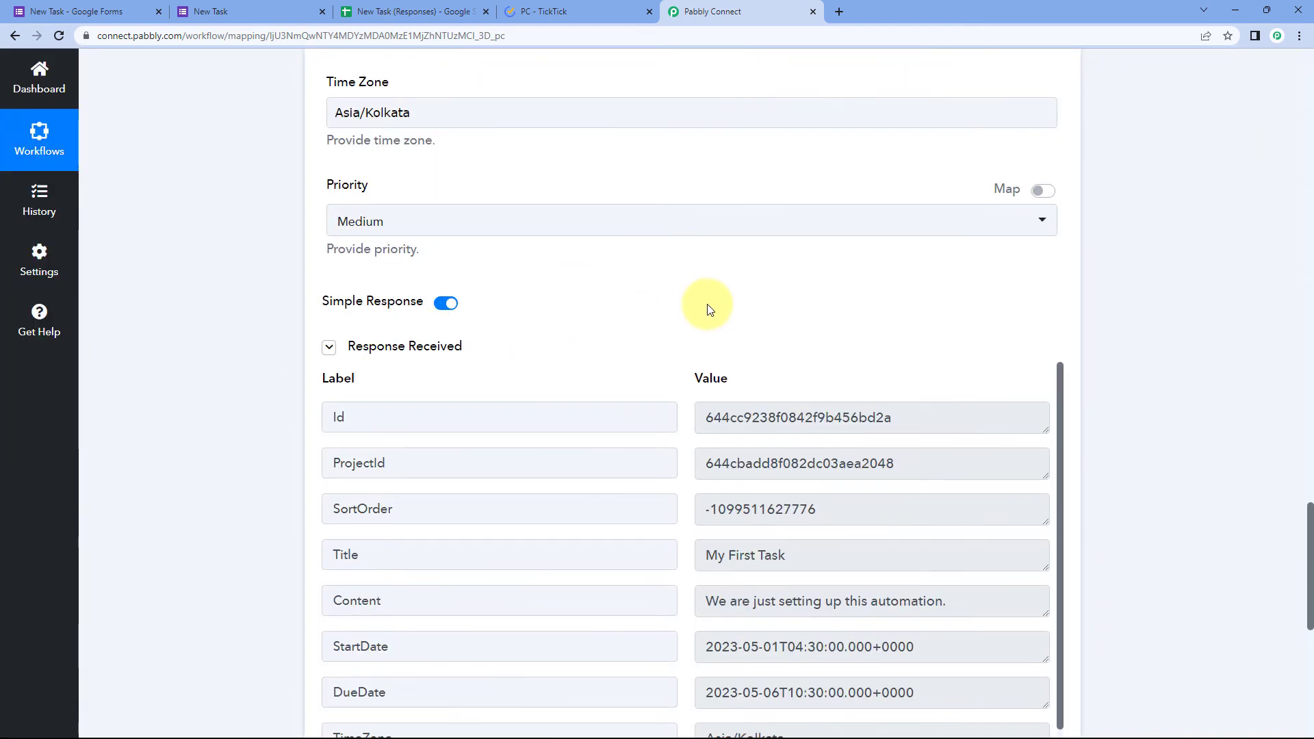
scroll(397, 305, "down", 2)
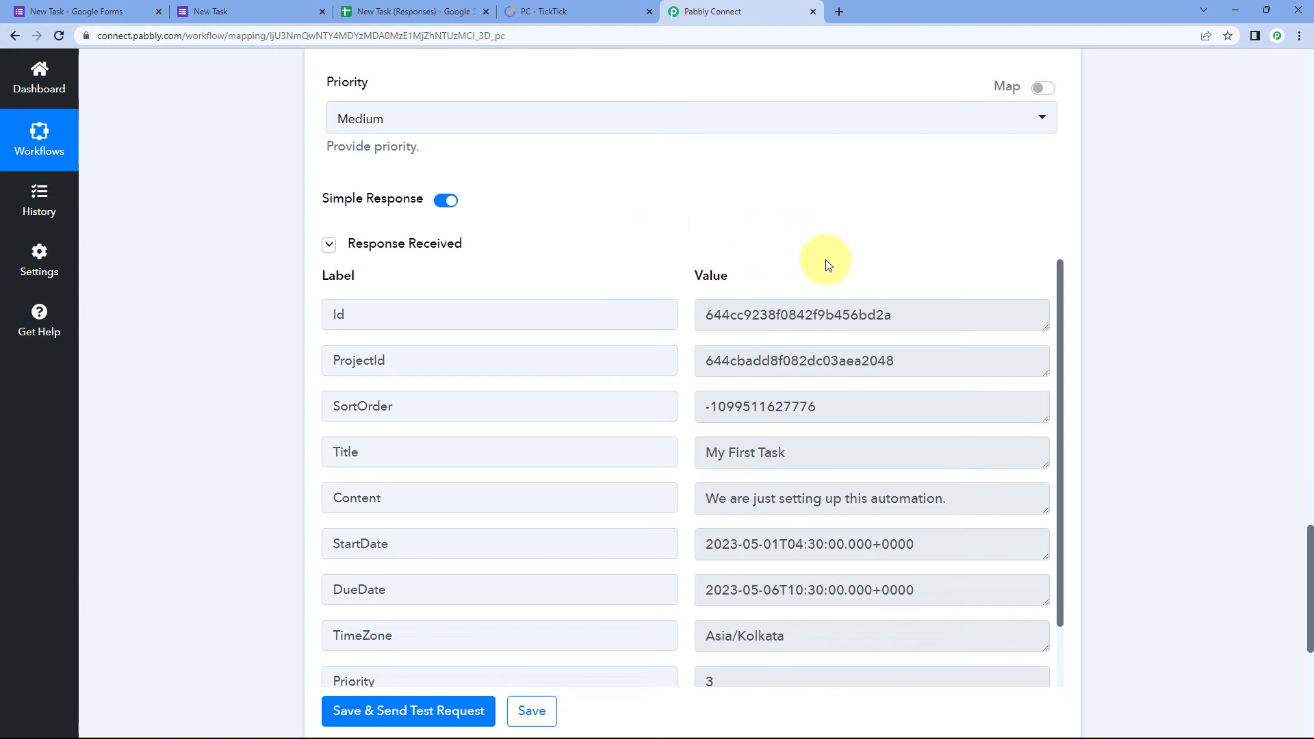
Step: Open My First Task in TickTick's PC list and check its title and description against the submitted form data
scroll(685, 232, "up", 10)
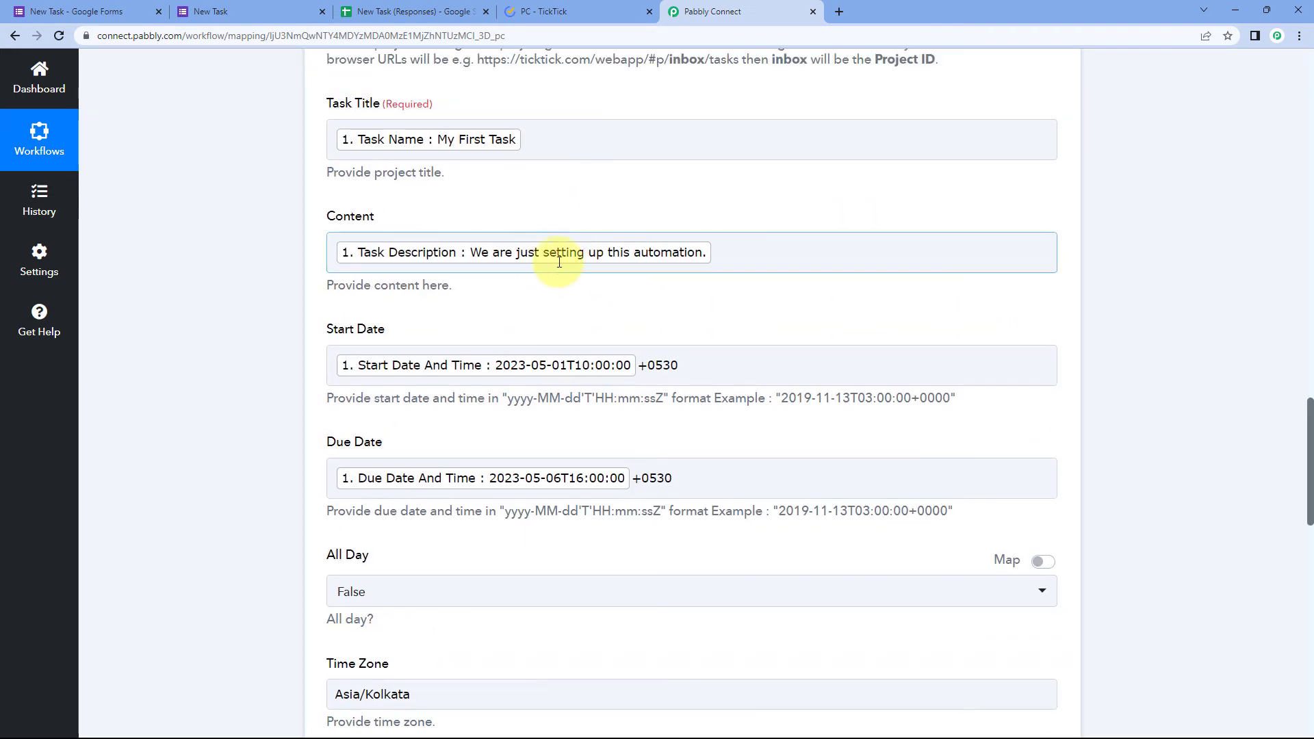
scroll(568, 239, "up", 5)
left_click(230, 10)
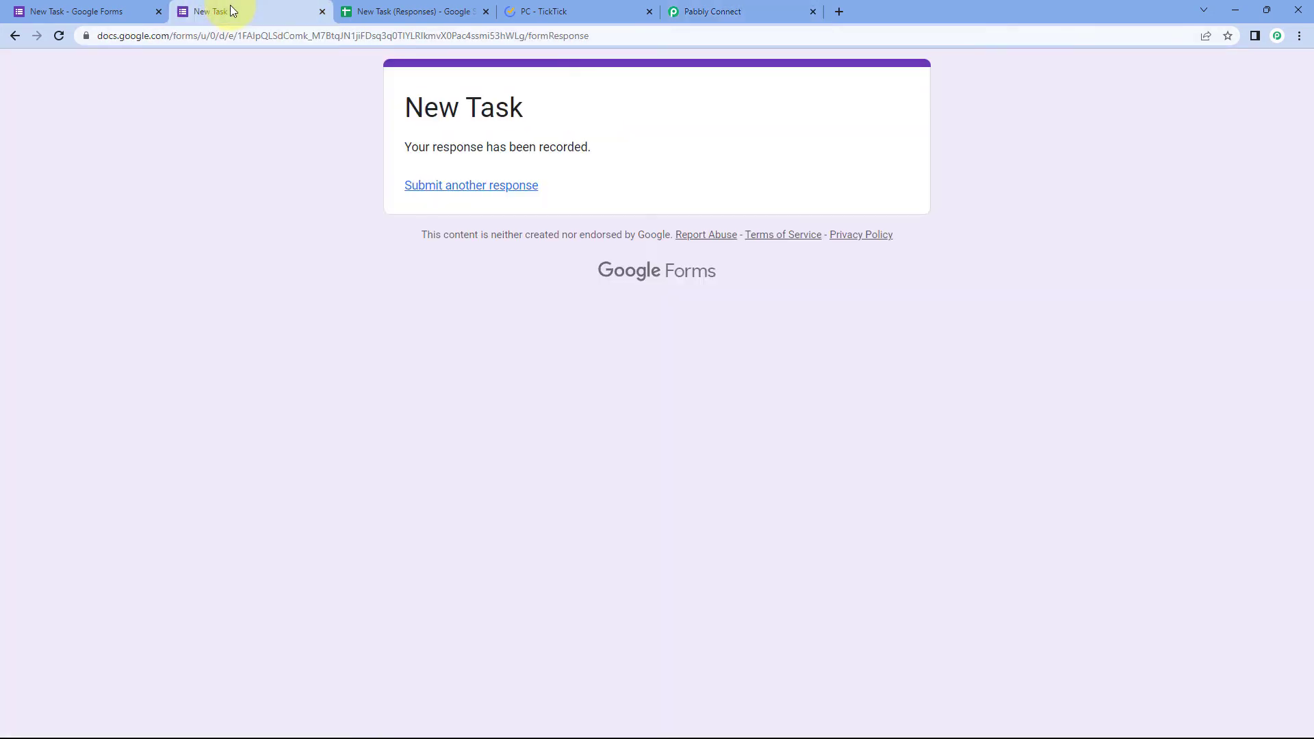
left_click(705, 11)
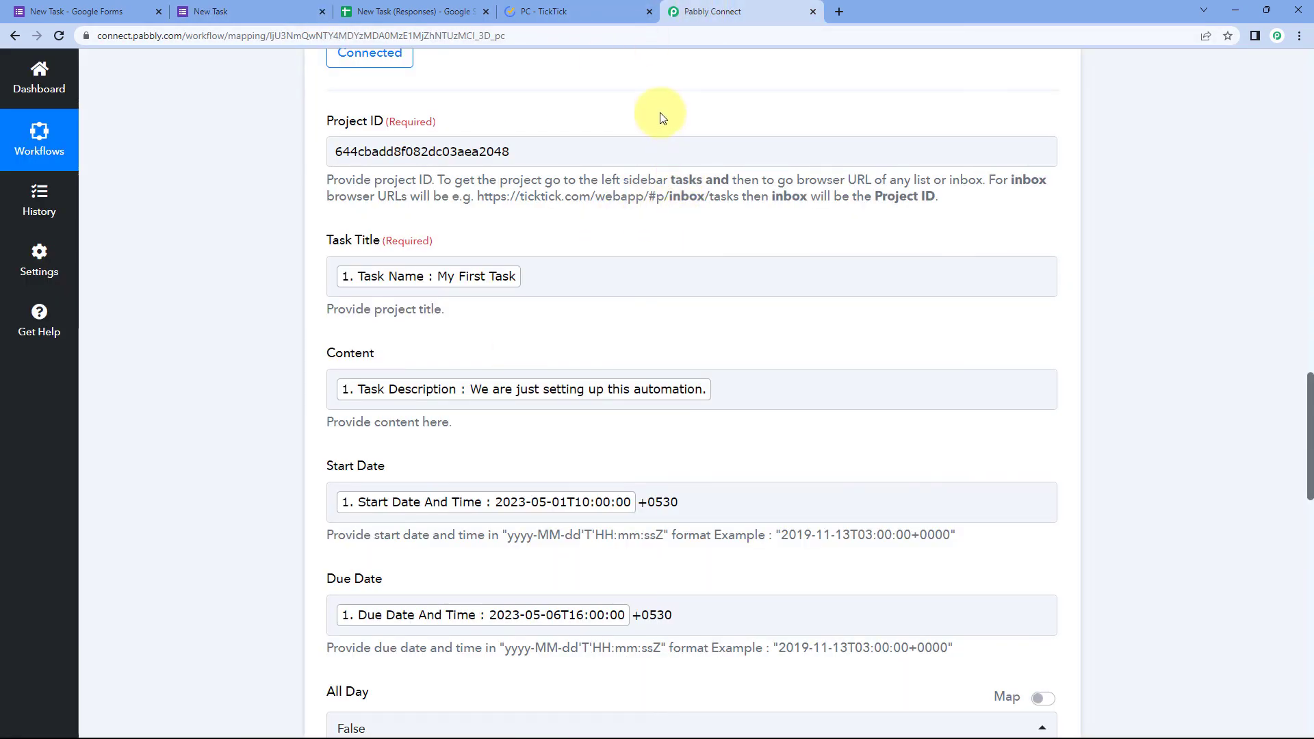
left_click(568, 13)
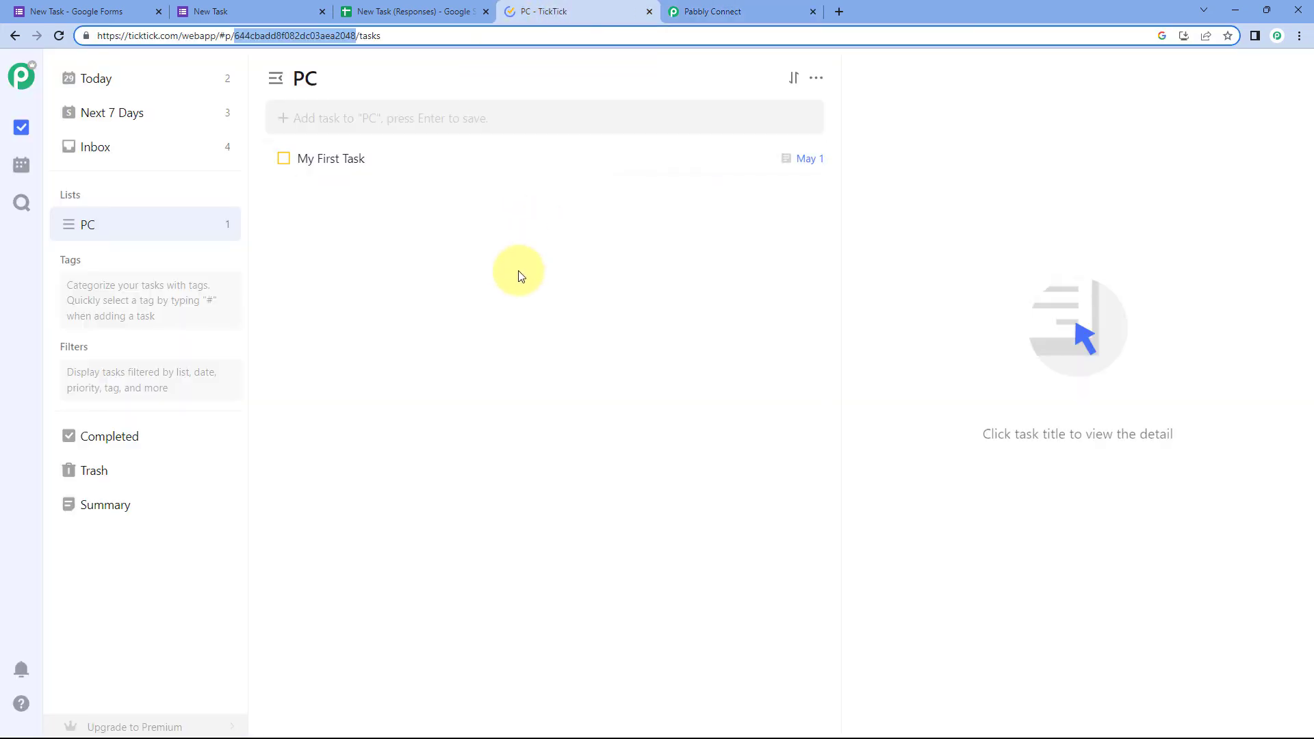
left_click(351, 159)
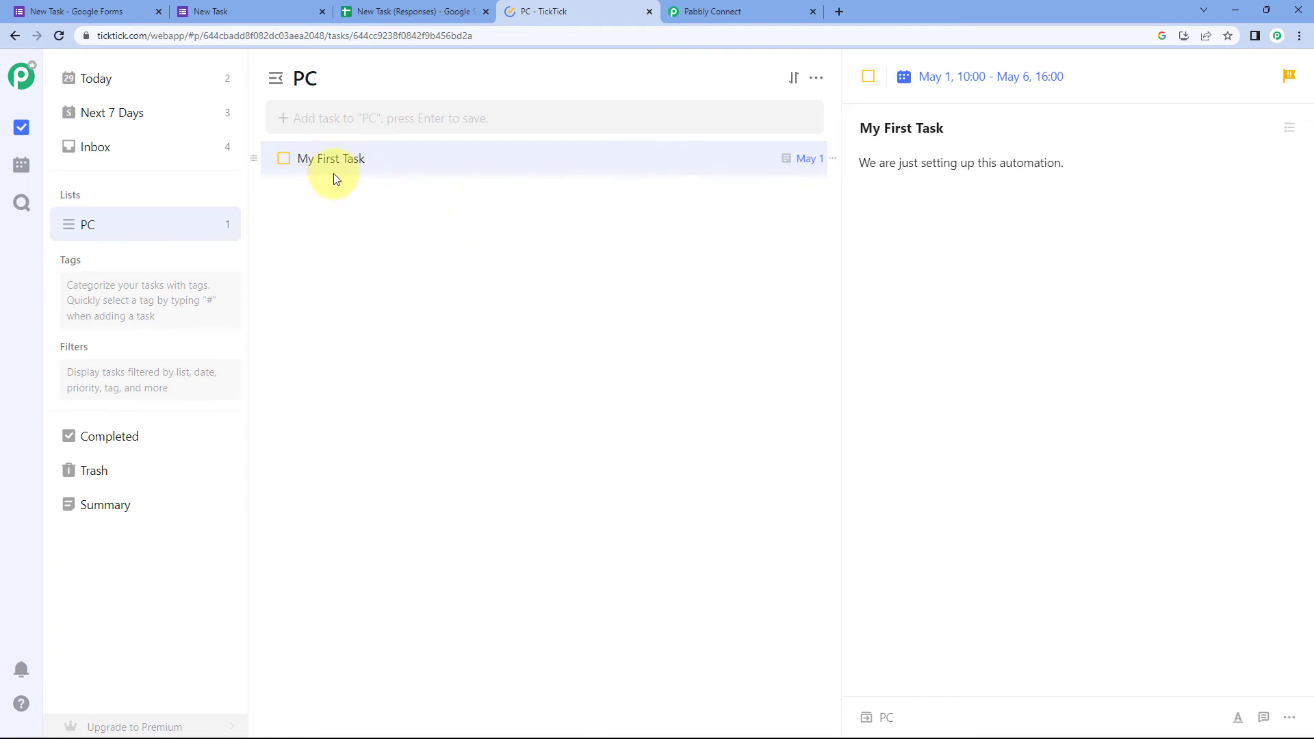
left_click(256, 16)
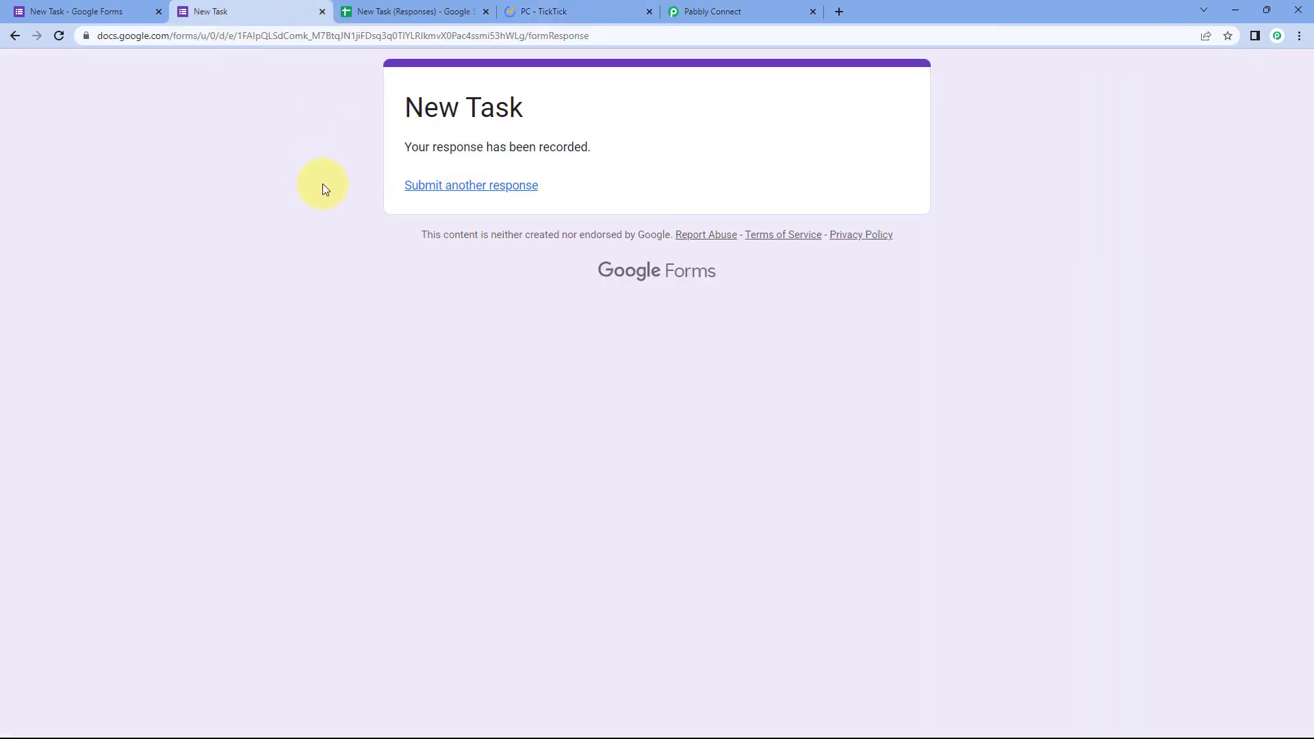
left_click(564, 10)
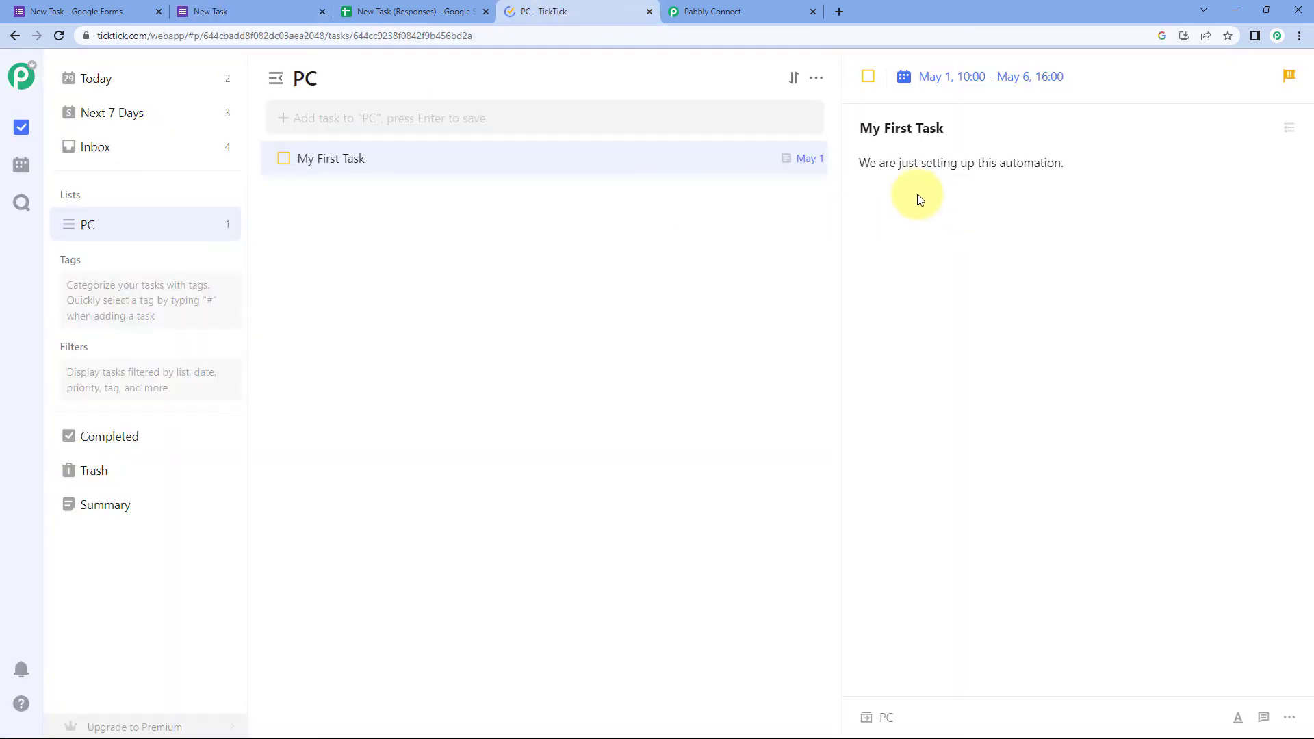
left_click_drag(855, 165, 1061, 164)
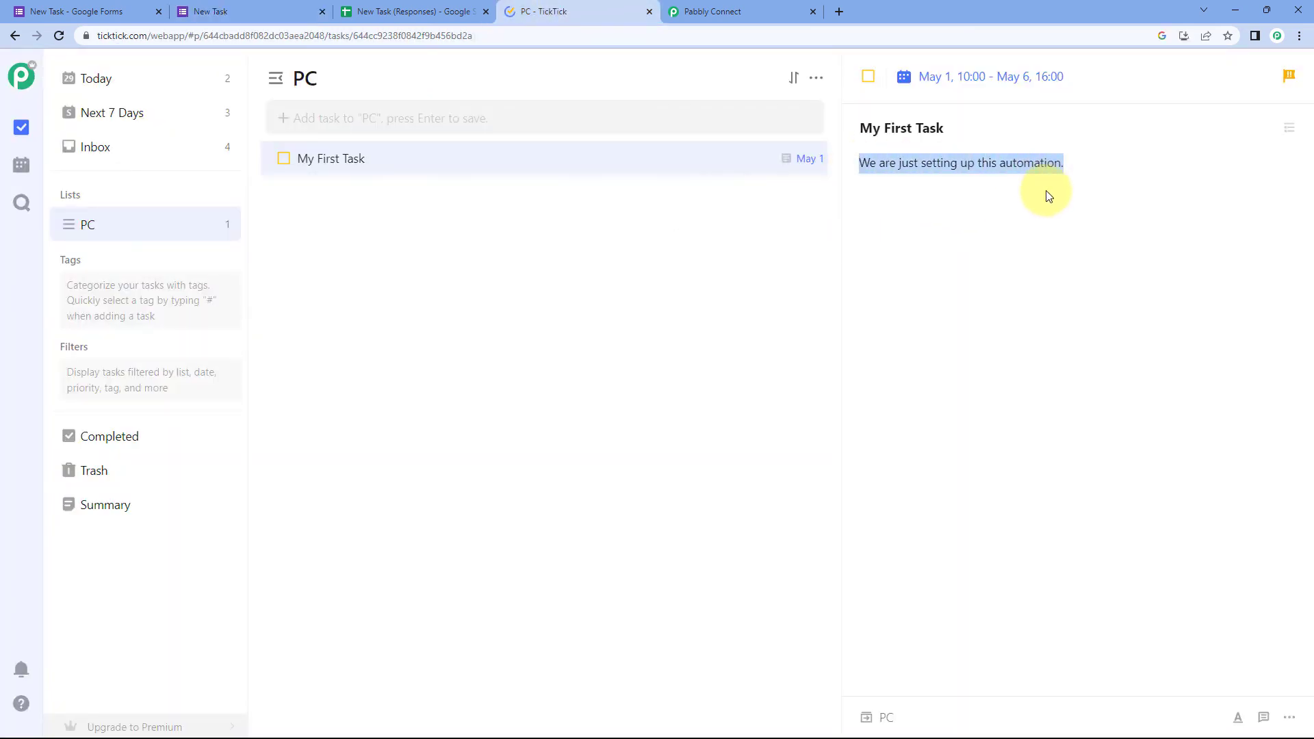
left_click(968, 195)
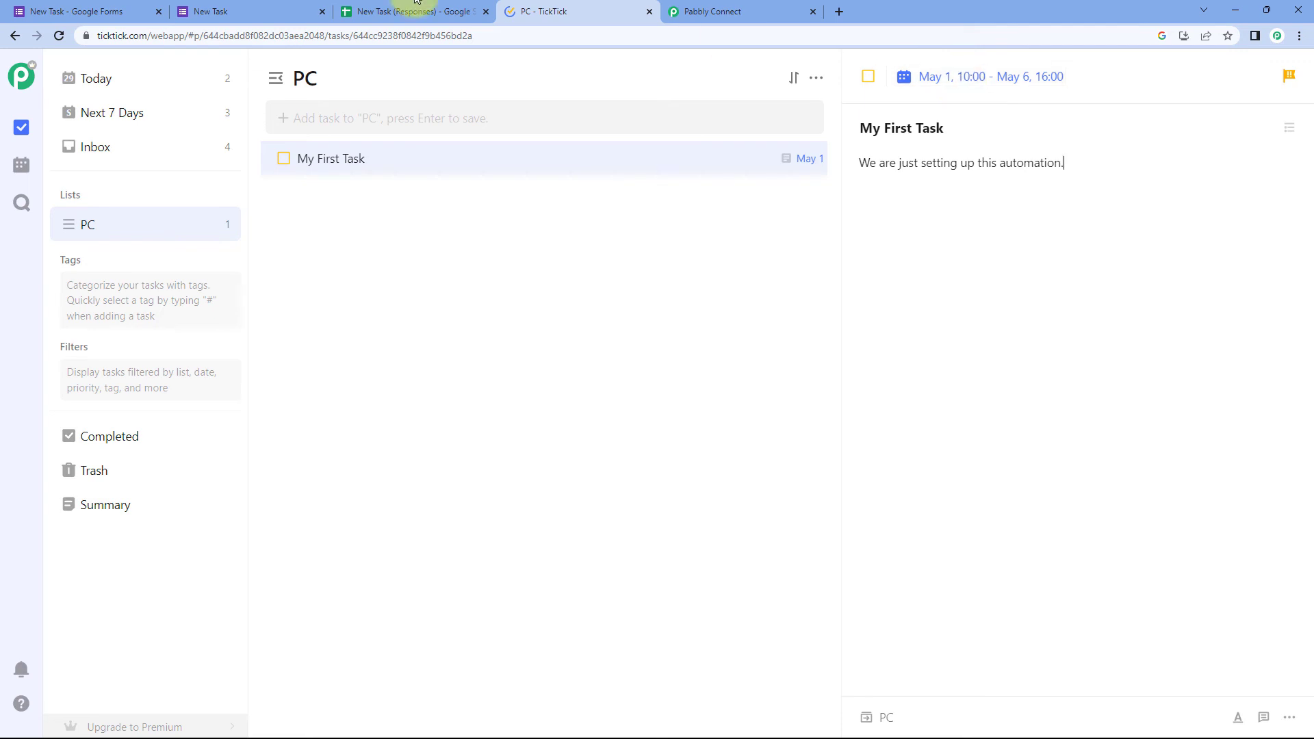
Step: Compare the start and due dates in the New Task (Responses) sheet with those of the TickTick task
left_click(220, 11)
left_click(407, 12)
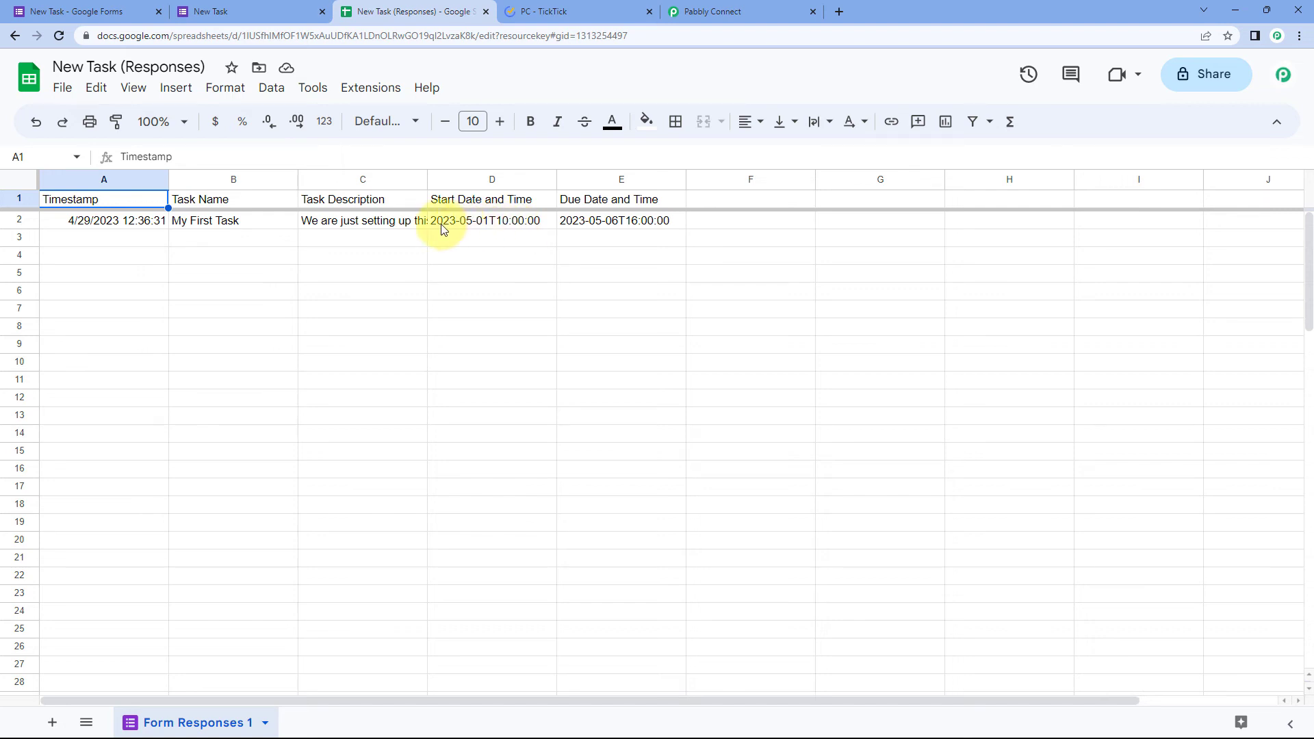
left_click(603, 12)
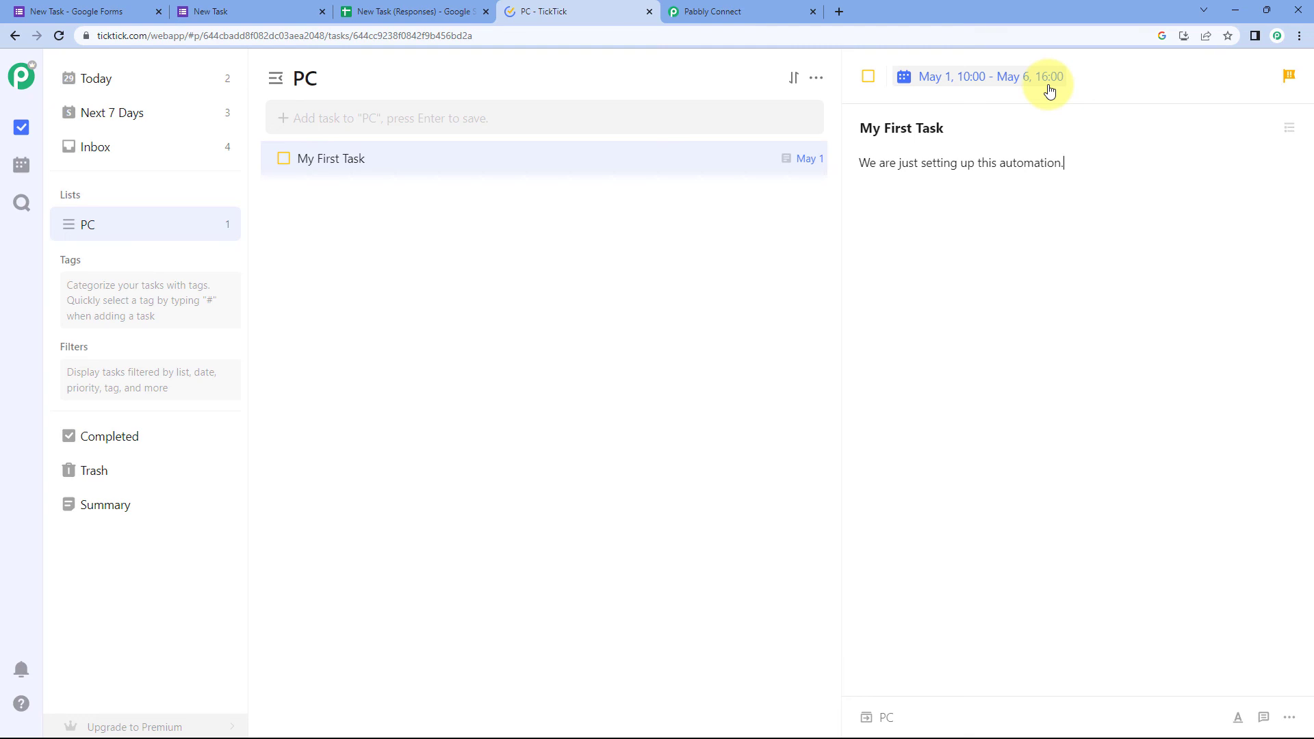
left_click(414, 11)
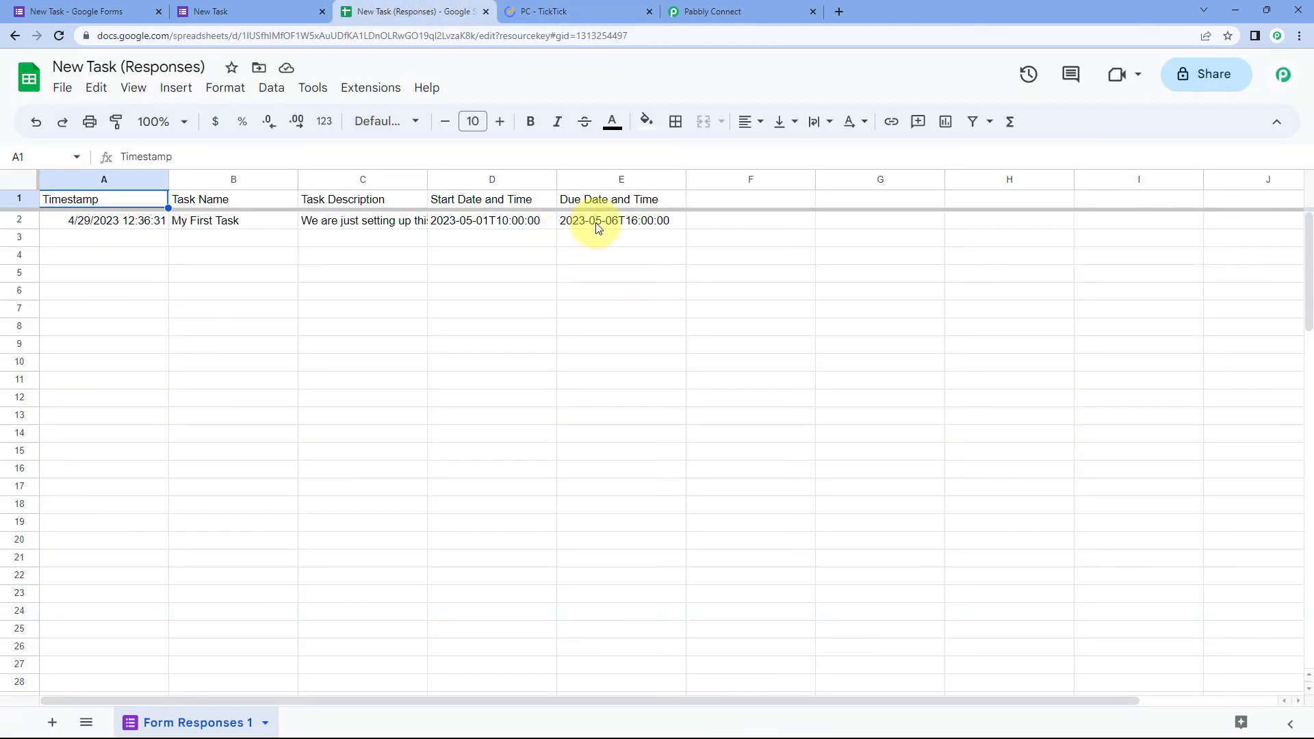
left_click(589, 12)
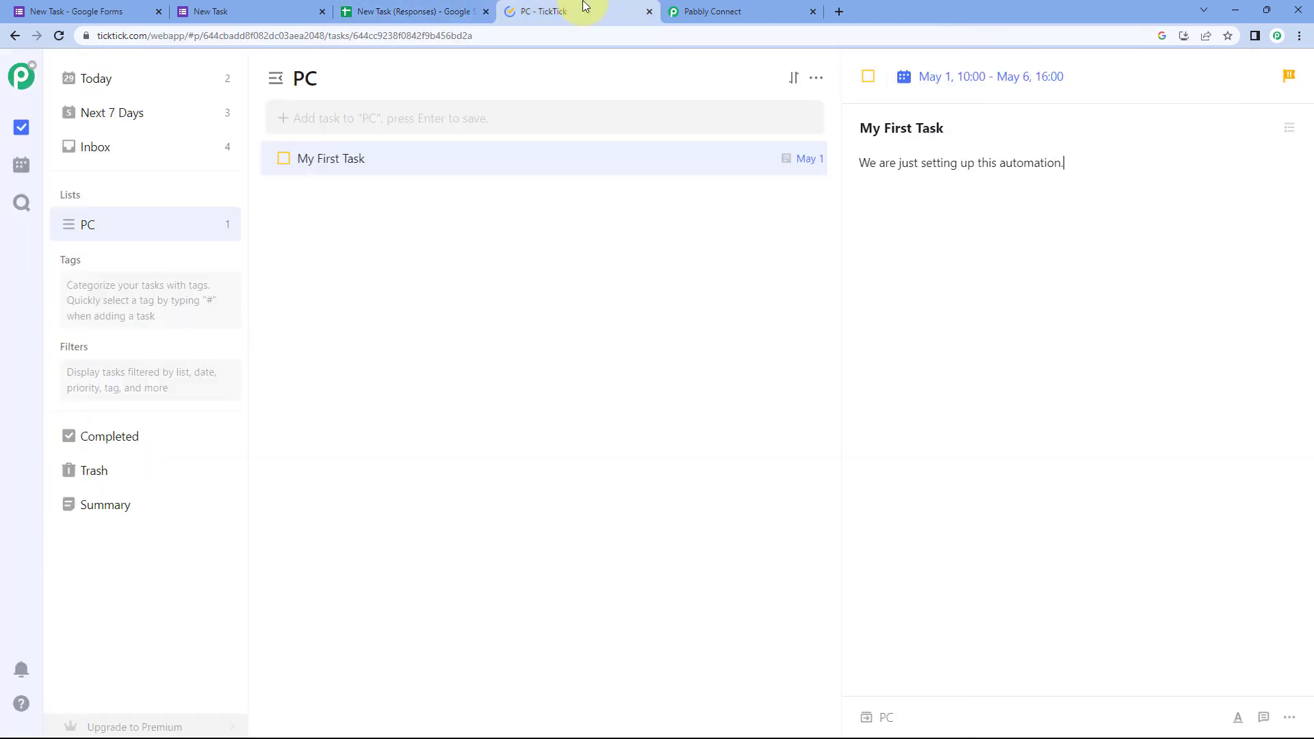
Step: Return to Pabbly Connect and collapse the workflow's Google Forms trigger and TickTick action
left_click(687, 5)
scroll(671, 205, "up", 8)
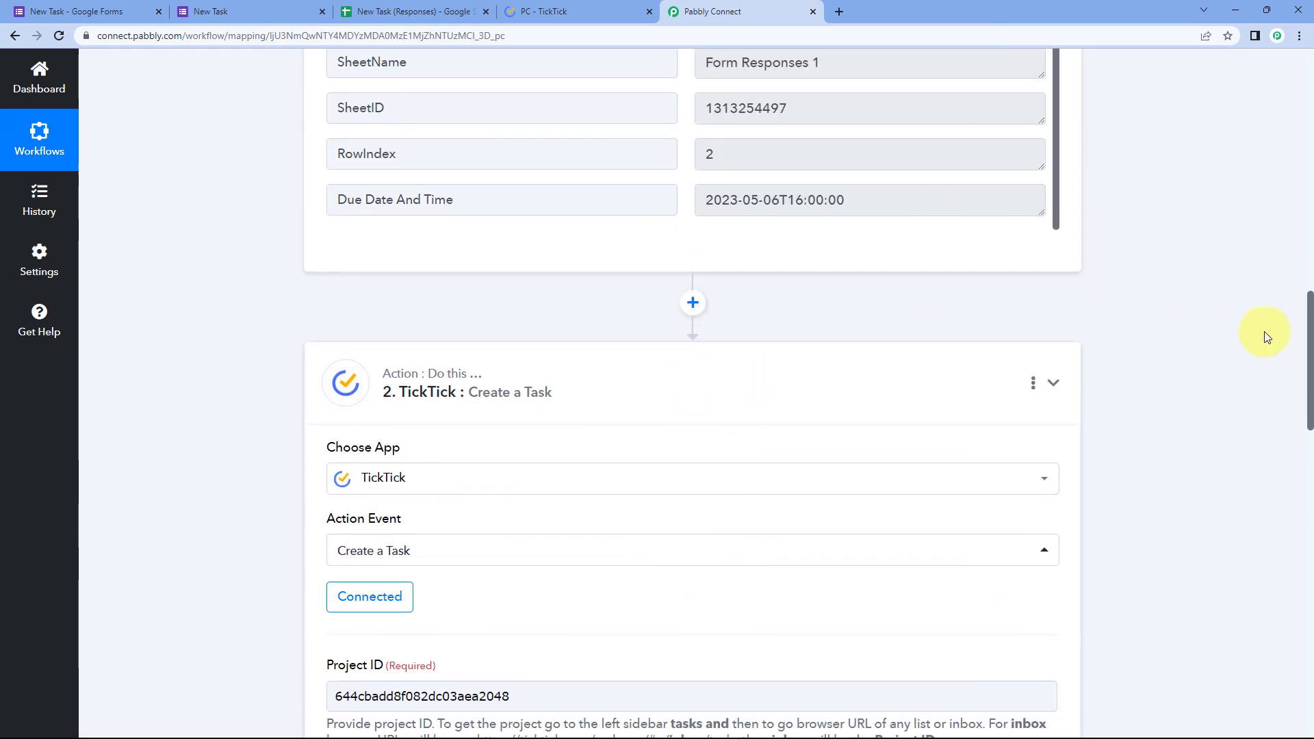
scroll(1263, 331, "up", 15)
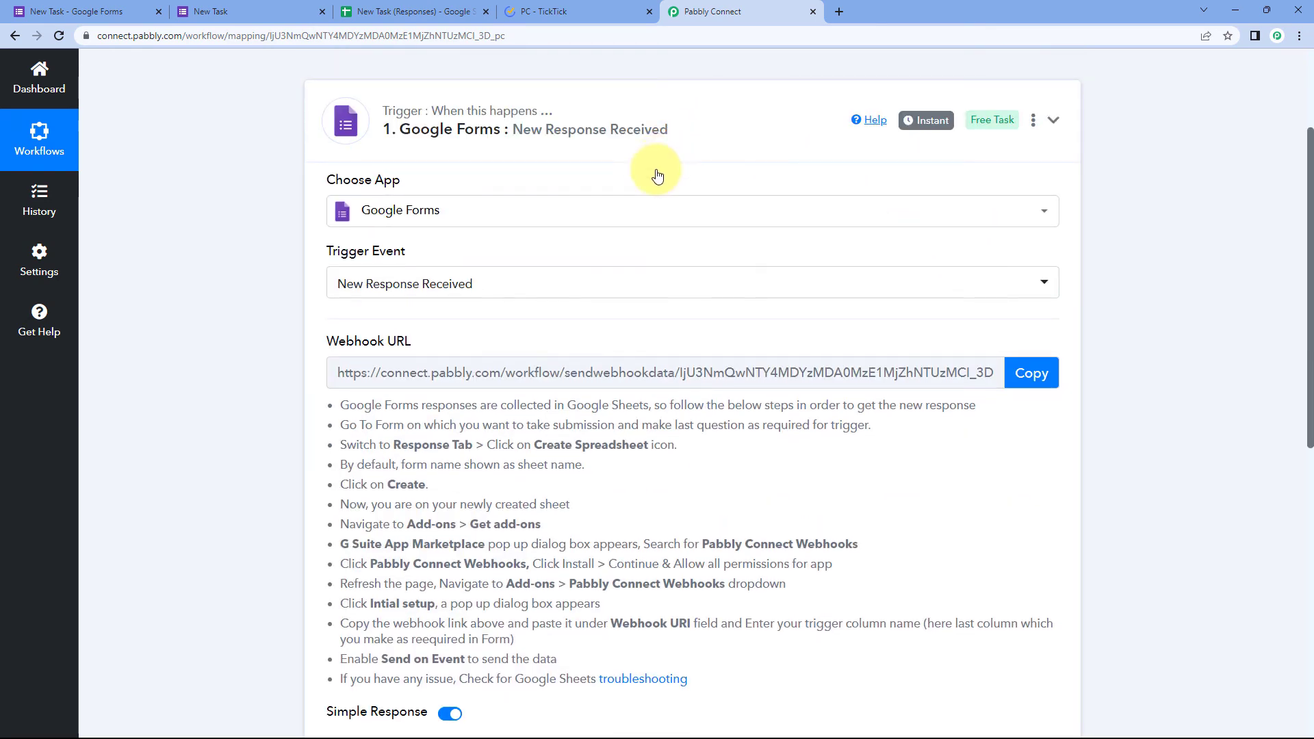
left_click(659, 129)
scroll(633, 178, "up", 2)
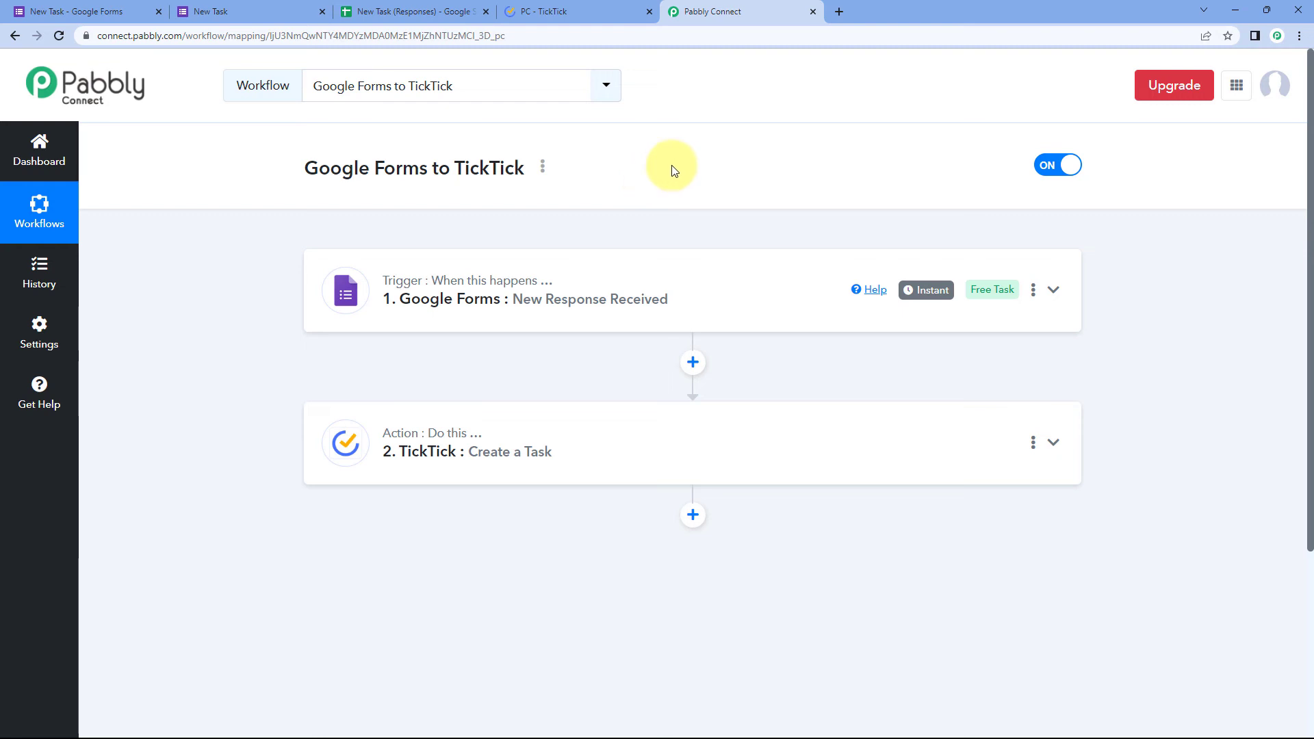
Step: Start another New Task form response with Task Name "Real-Time Test" and Task Description "We are testing this automation."
left_click(302, 11)
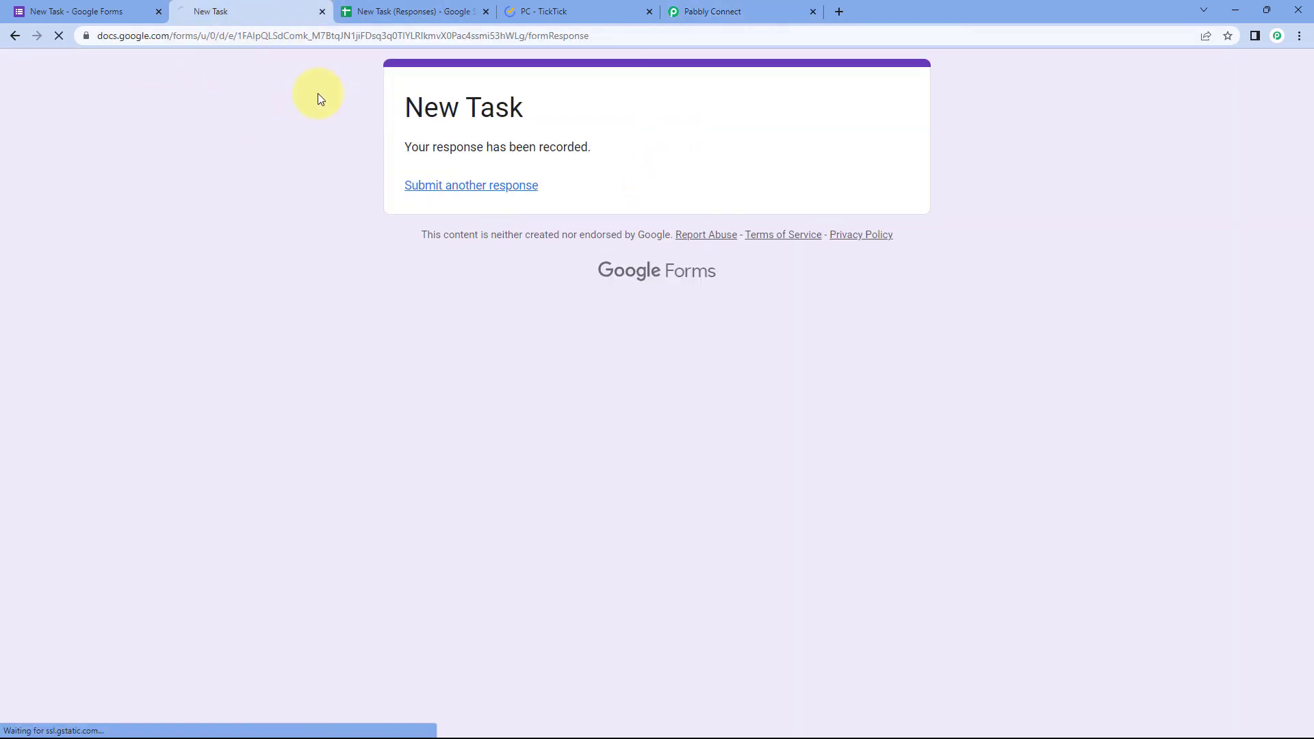
left_click(411, 183)
scroll(349, 288, "down", 2)
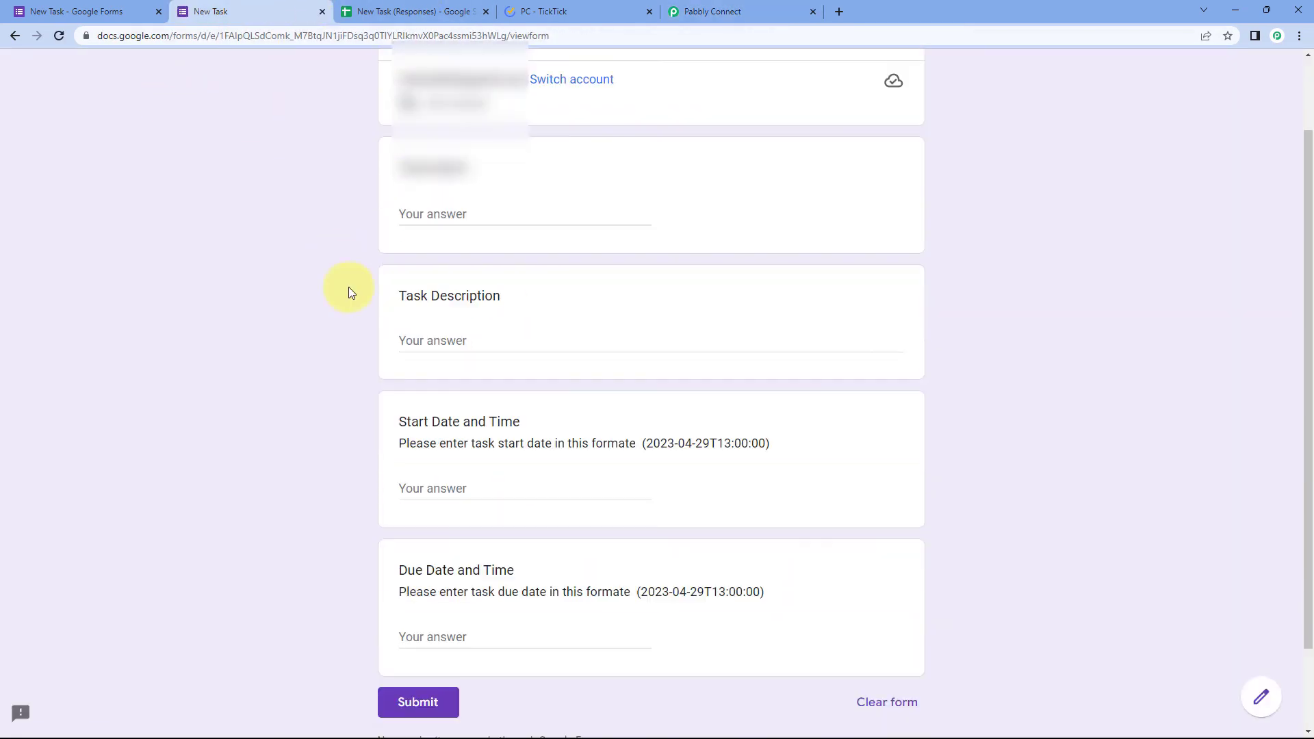
left_click(409, 175)
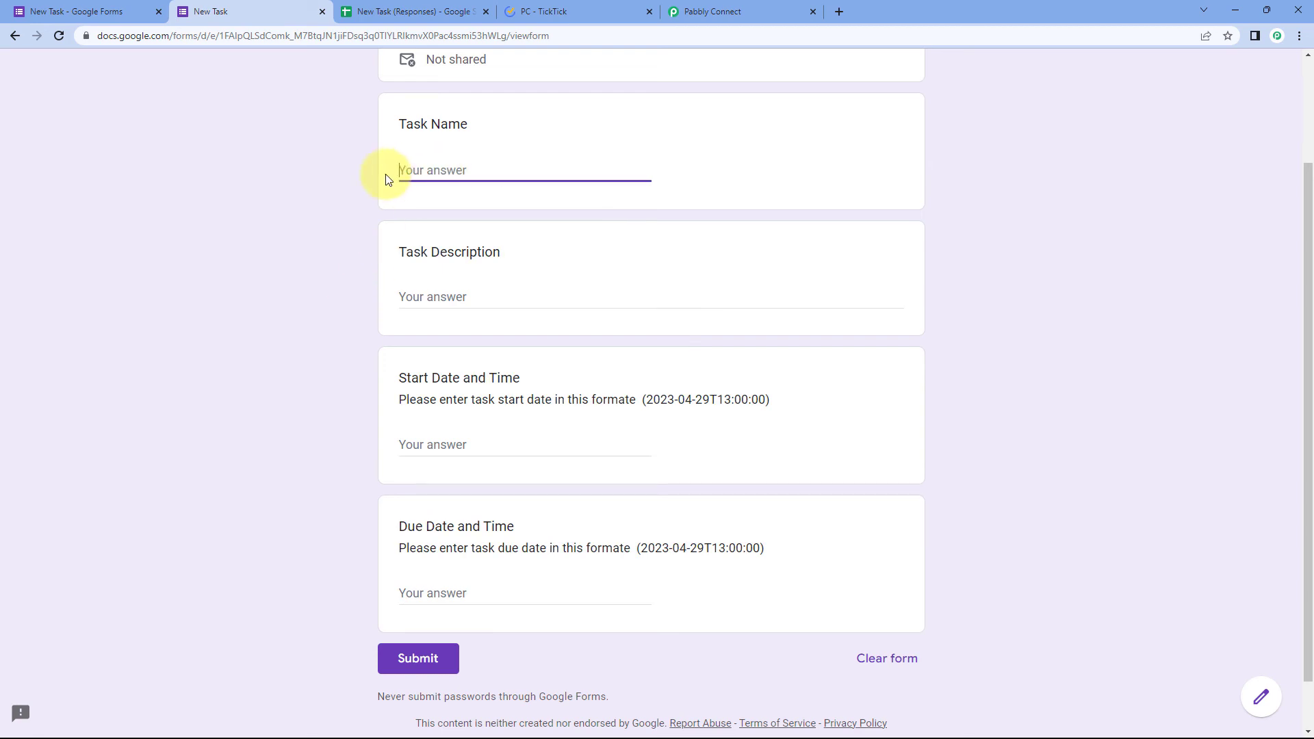
type("Real-Time Test")
left_click(442, 300)
type("We ")
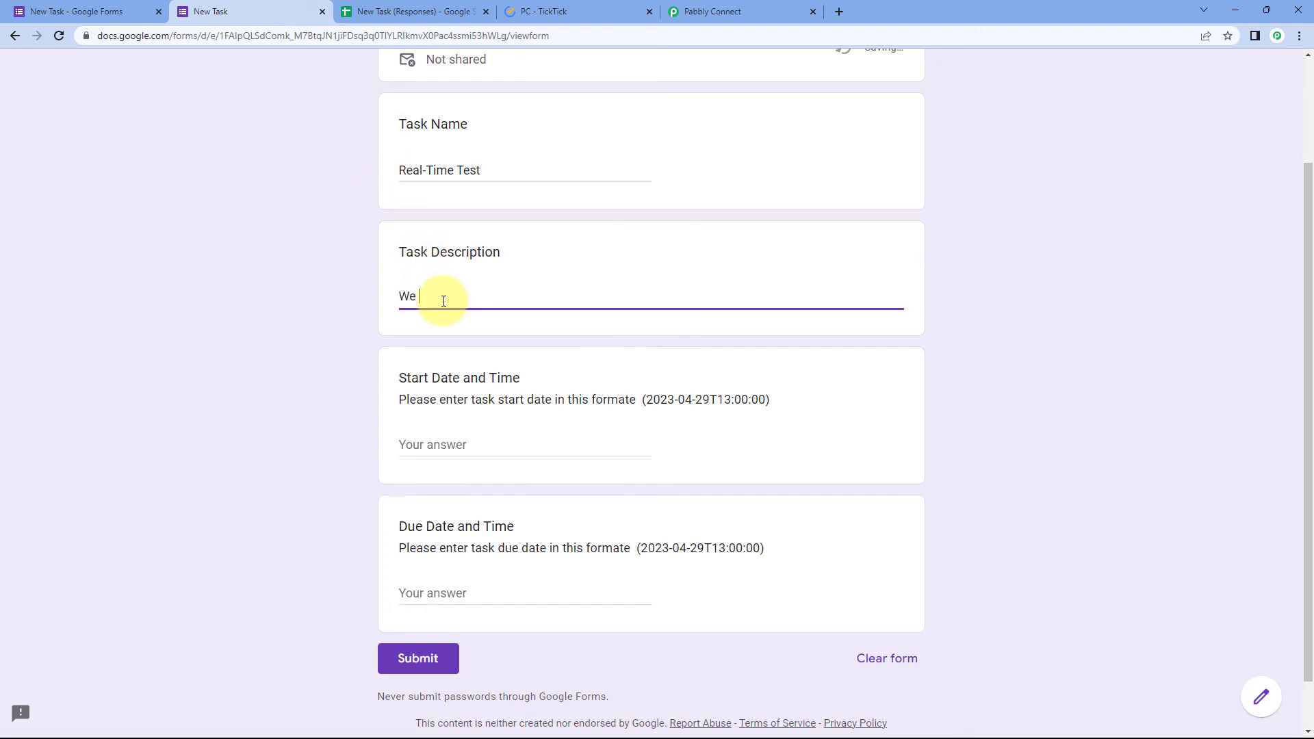
type("are testing this automation.")
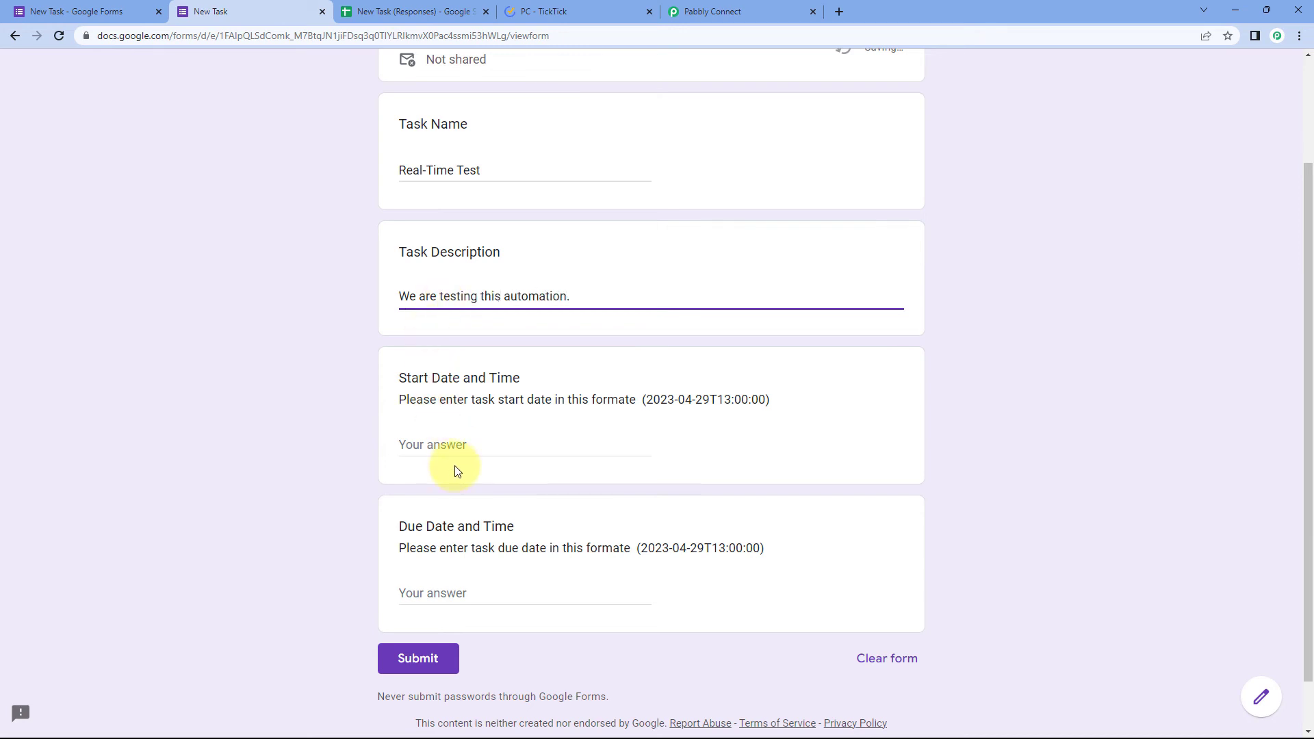
Step: Enter 2023-05-03T12:00:00 as the response's Start Date and Time
left_click(454, 445)
type("2023")
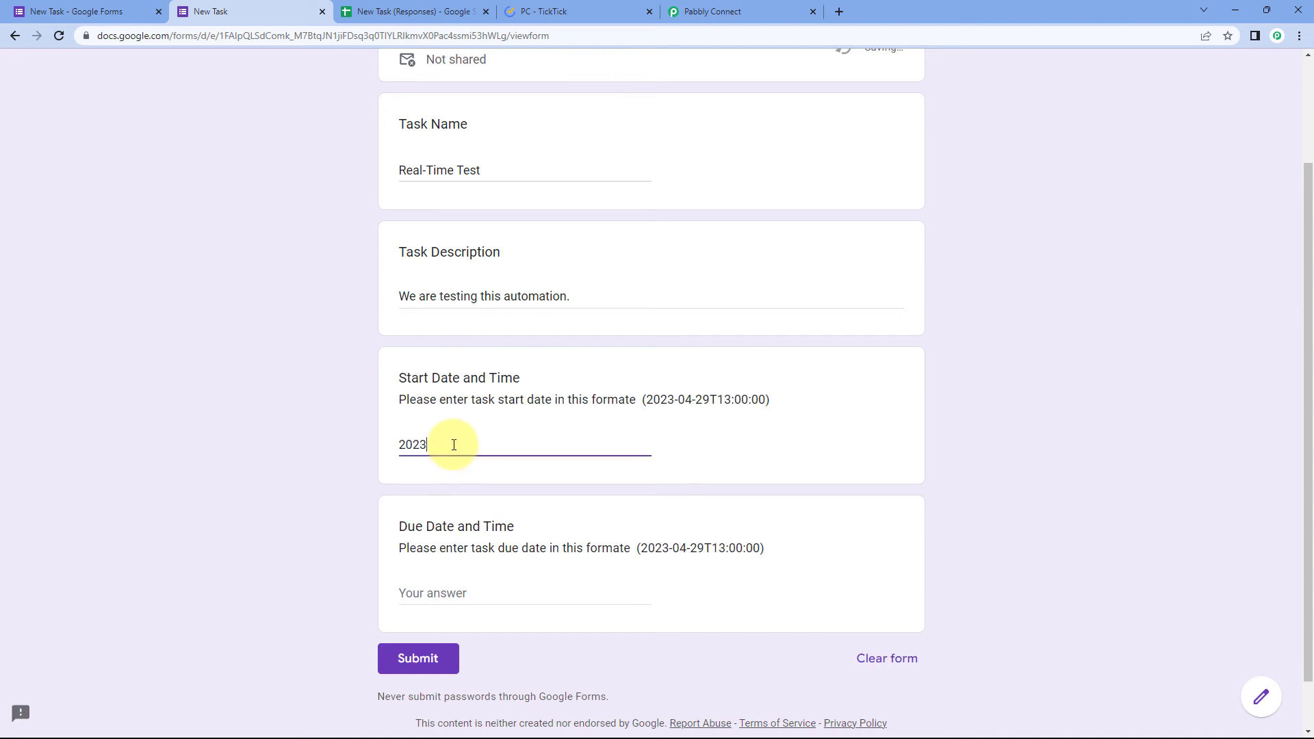
type("-05-03T12:00:00")
Step: Copy the start date into Due Date and Time, change it to 2023-05-03T16:00:00, and submit the New Task form response
key("ctrl+a")
key("ctrl+c")
left_click(472, 593)
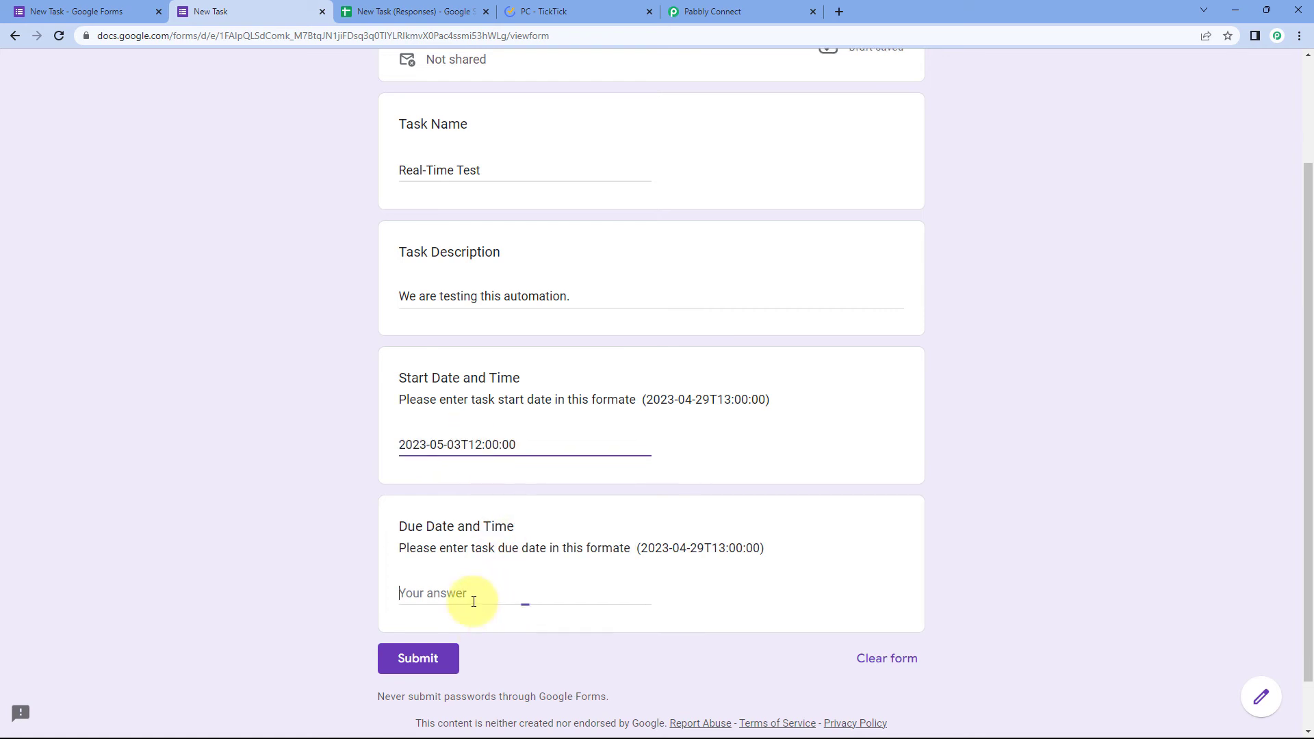
key("ctrl+v")
left_click(482, 593)
key("BackSpace")
key("BackSpace")
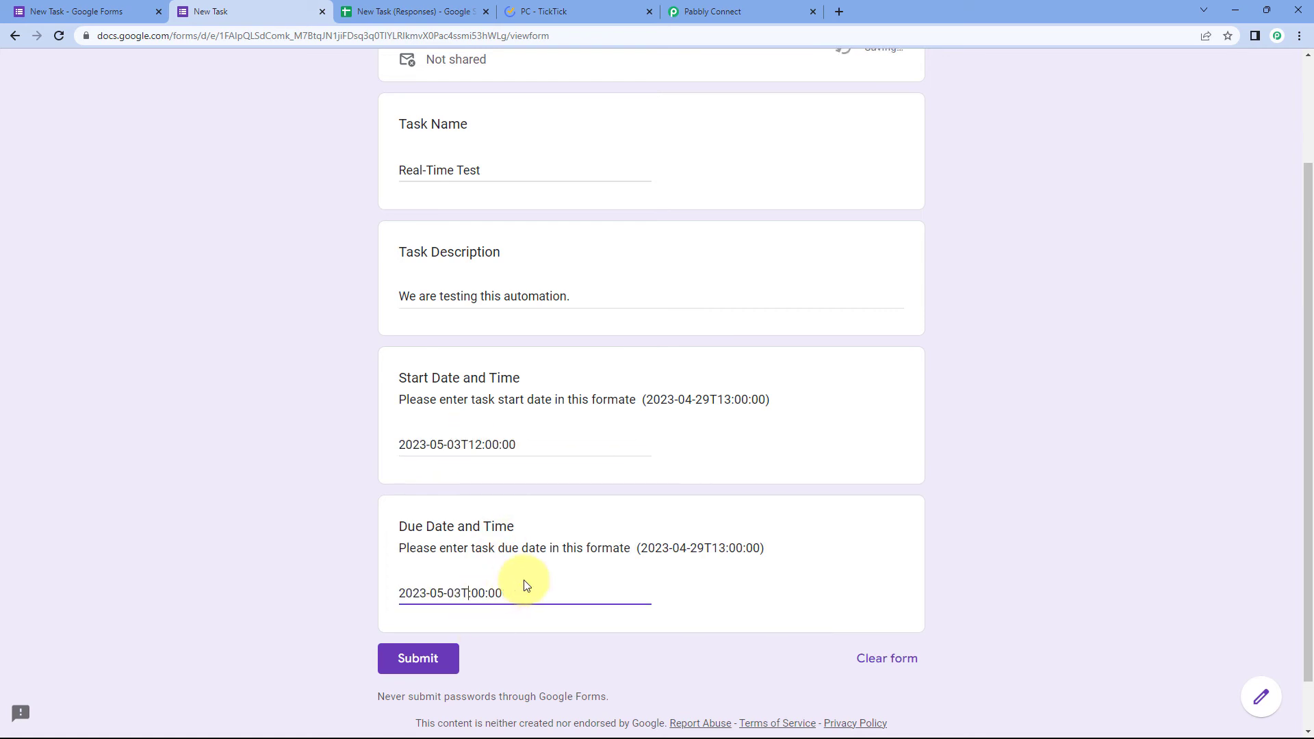
type("04")
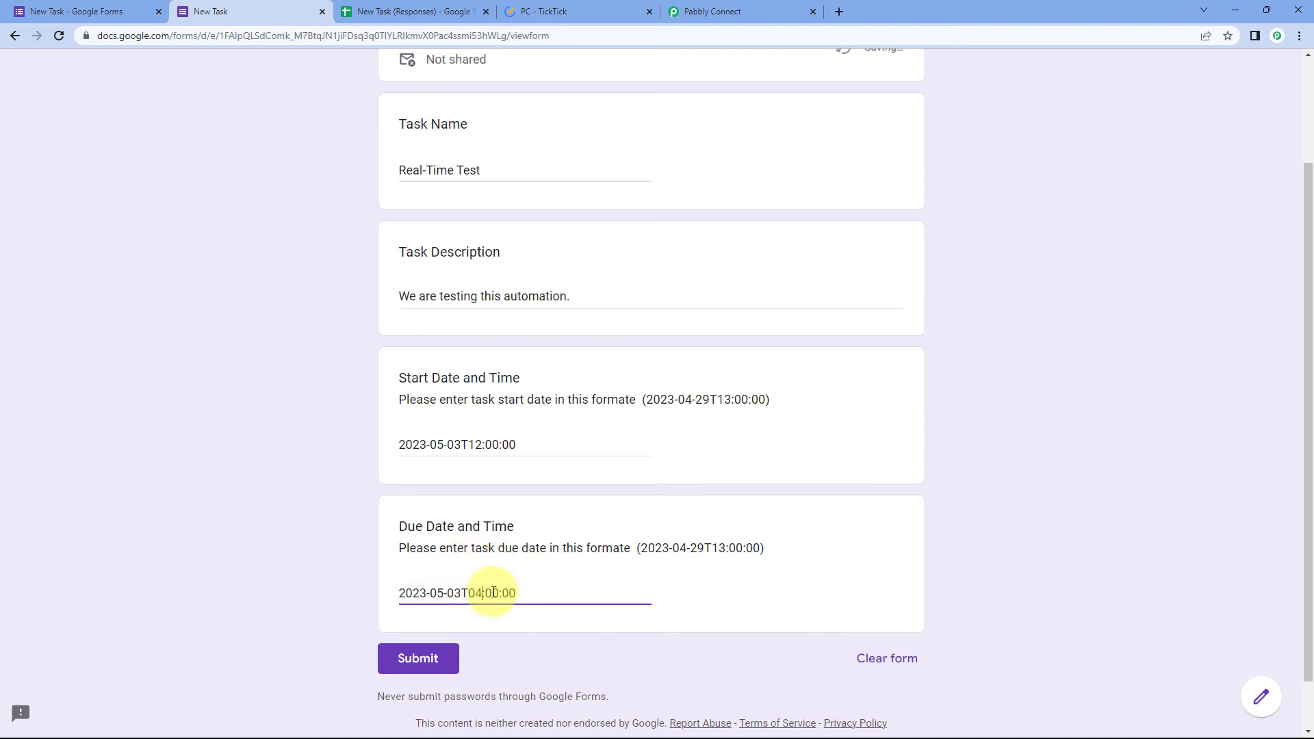
key("BackSpace")
key("BackSpace")
type("16")
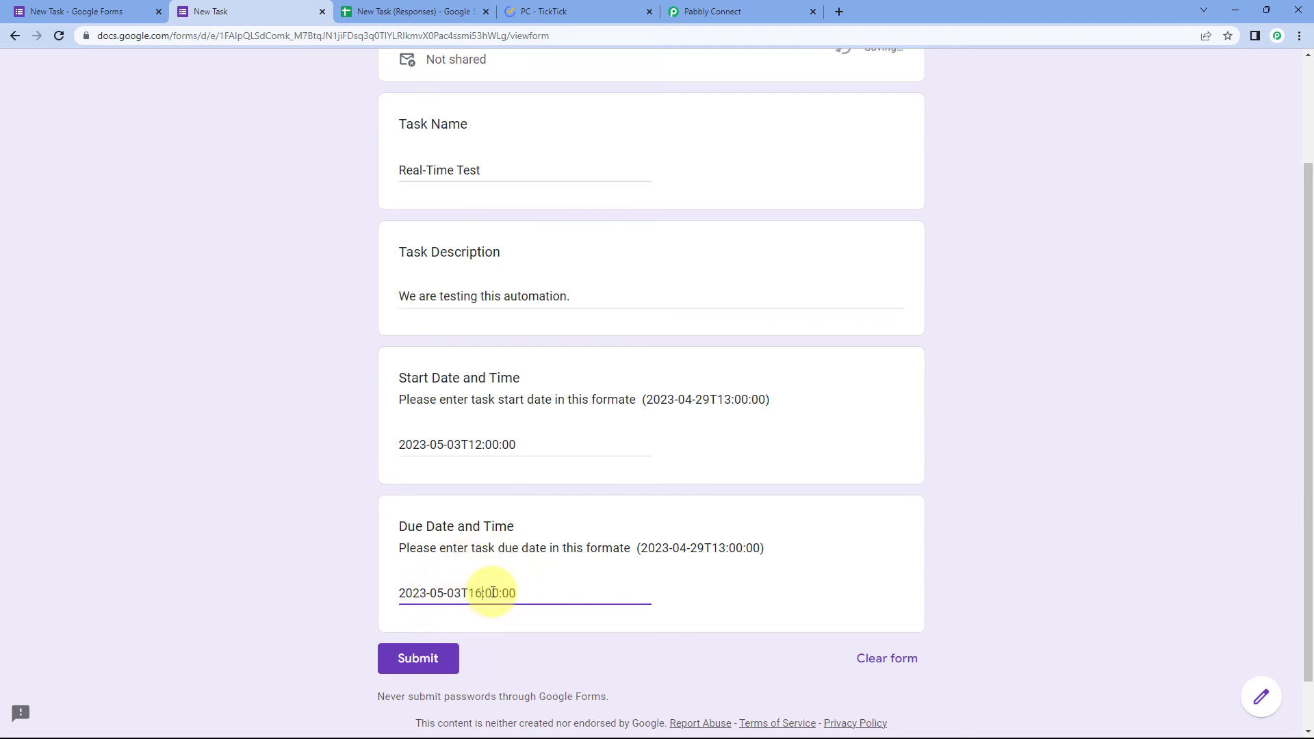
left_click(438, 661)
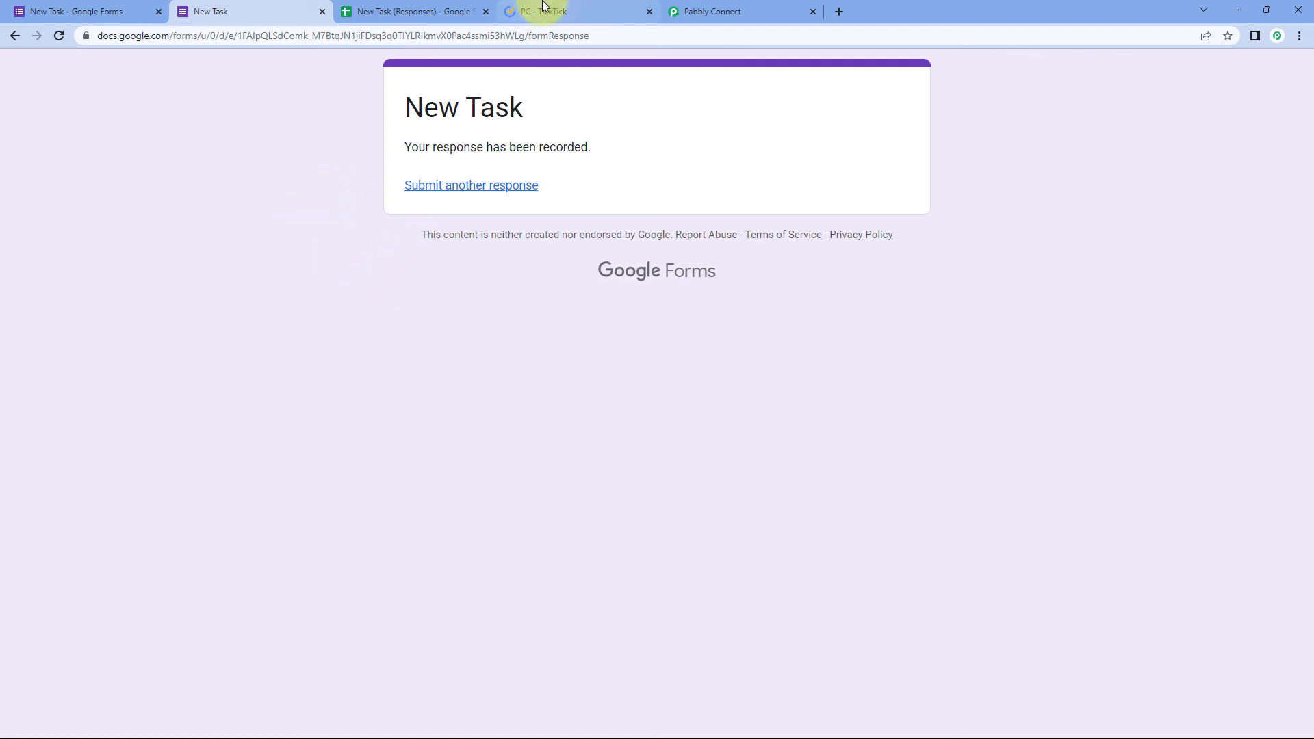
Step: Switch to TickTick, open the Real-Time Test task, and compare its name and description with the New Task (Responses) sheet
left_click(586, 15)
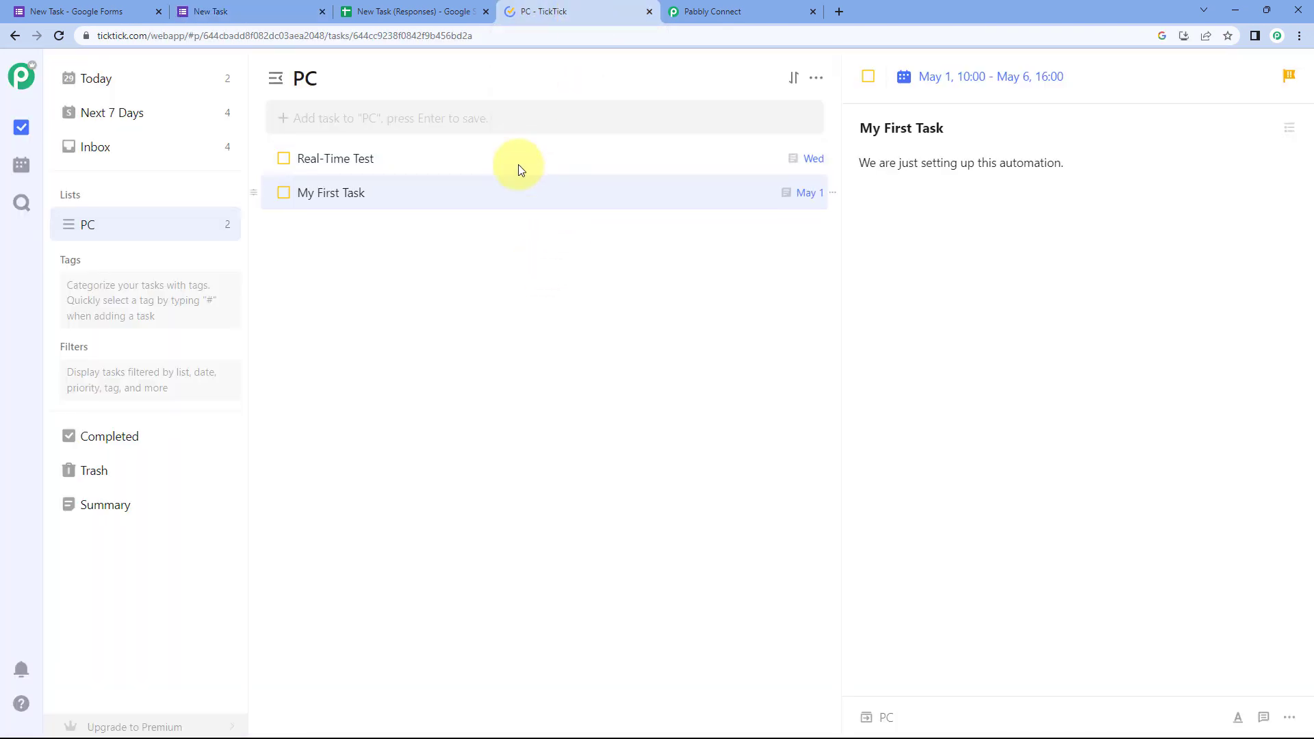
left_click(390, 159)
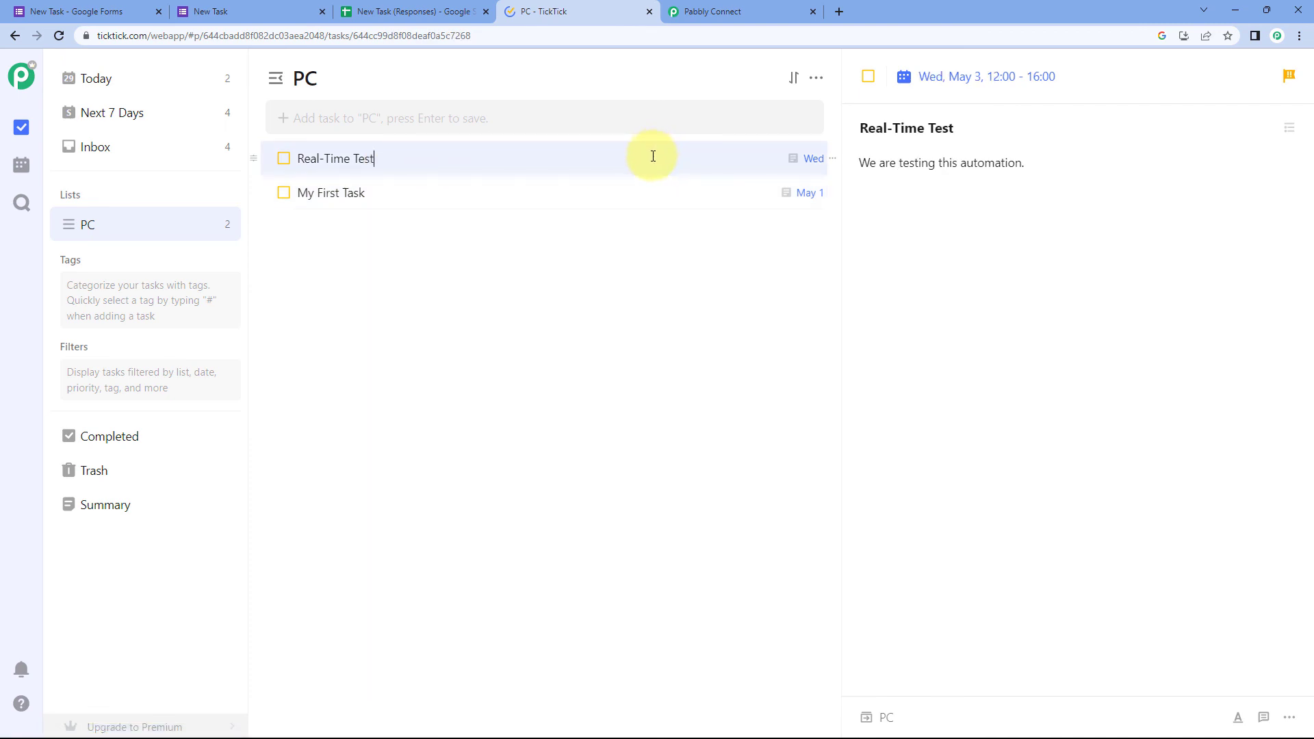
left_click_drag(841, 130, 876, 130)
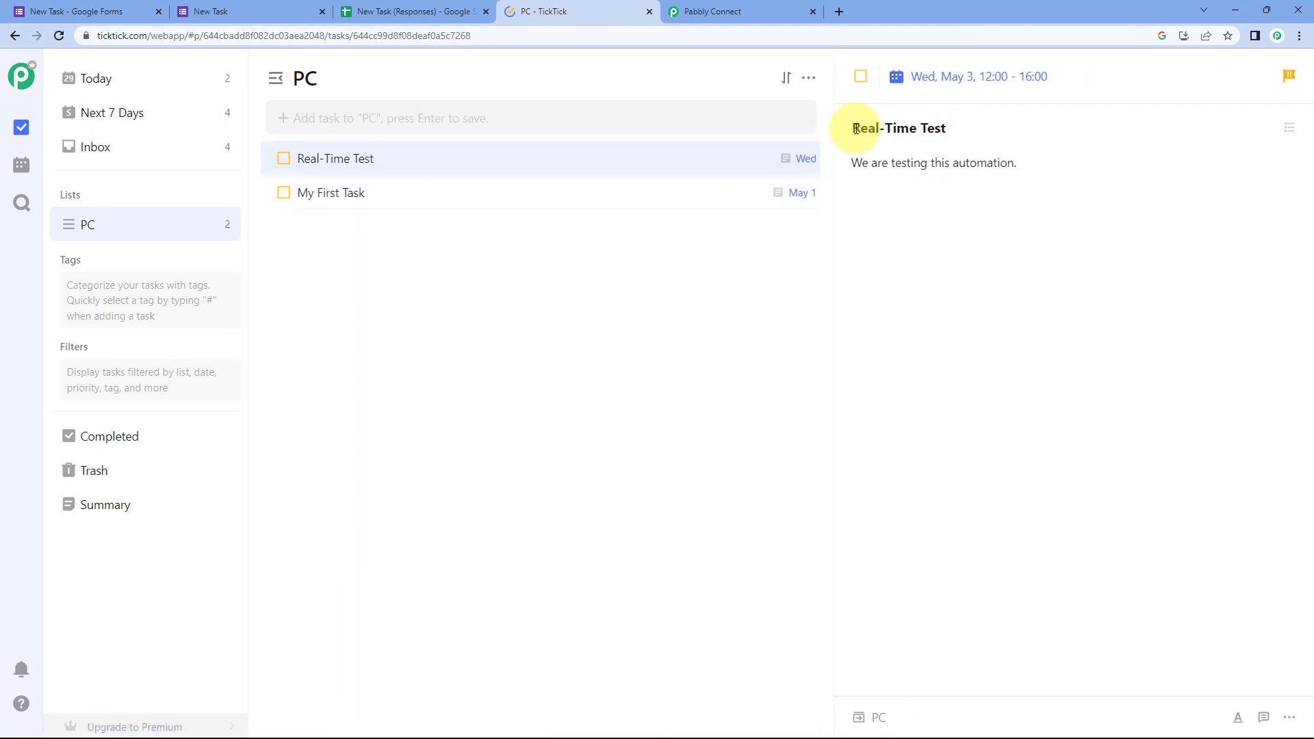
left_click(381, 12)
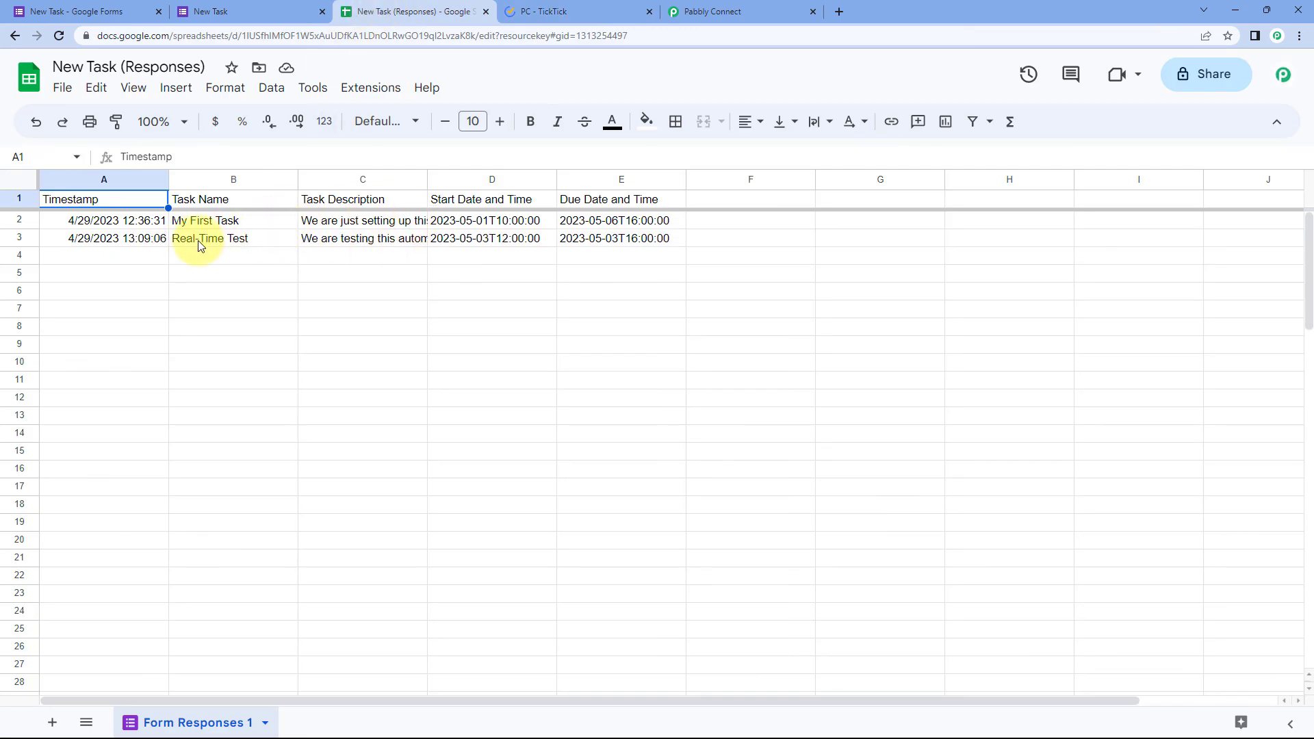
left_click(547, 11)
left_click_drag(1031, 170, 751, 146)
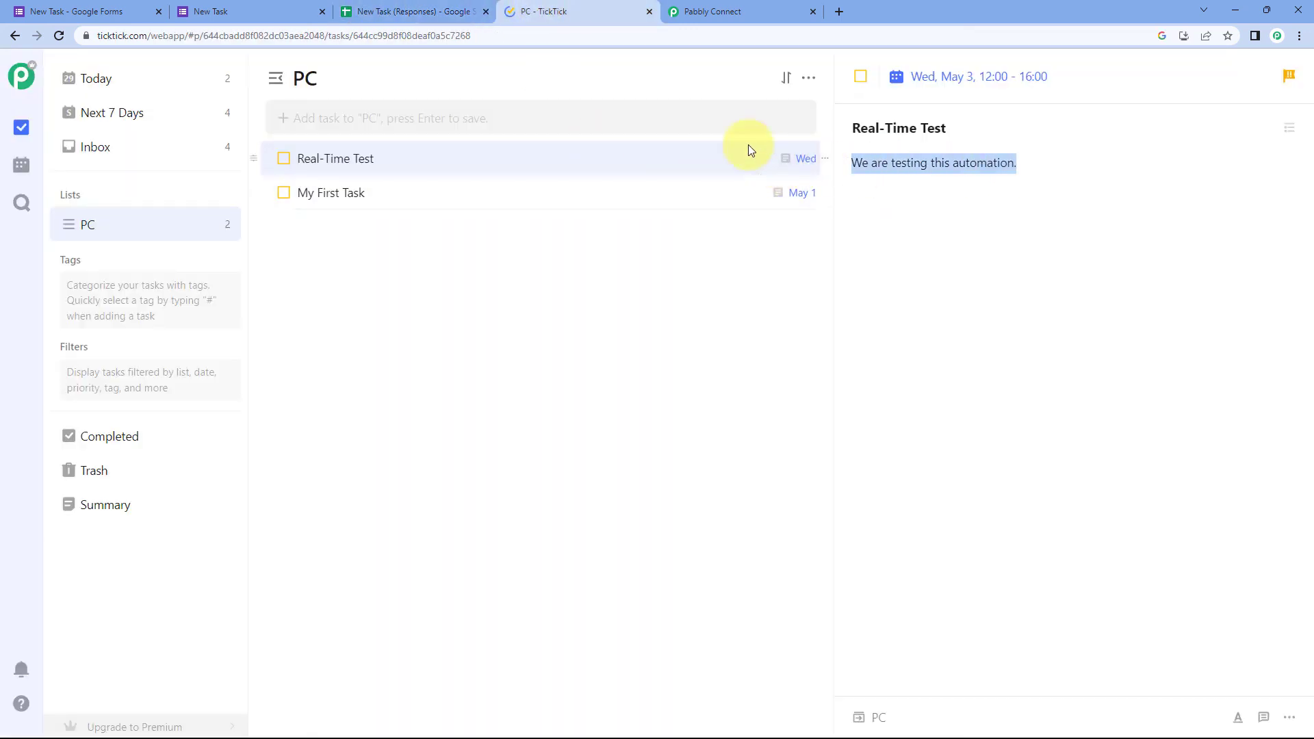
left_click(410, 12)
left_click(363, 238)
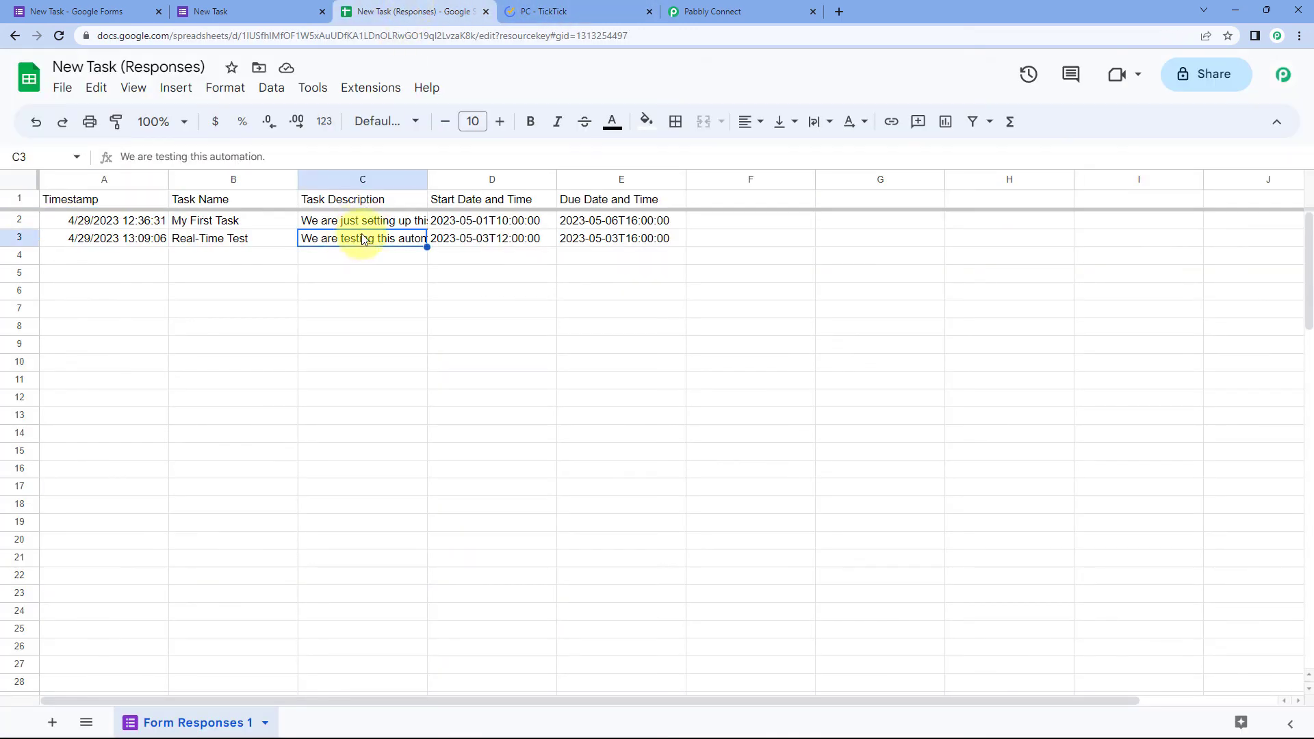
Step: Compare the Real-Time Test task's start and due times in TickTick with the sheet's row 3, and return to Pabbly Connect
left_click(545, 11)
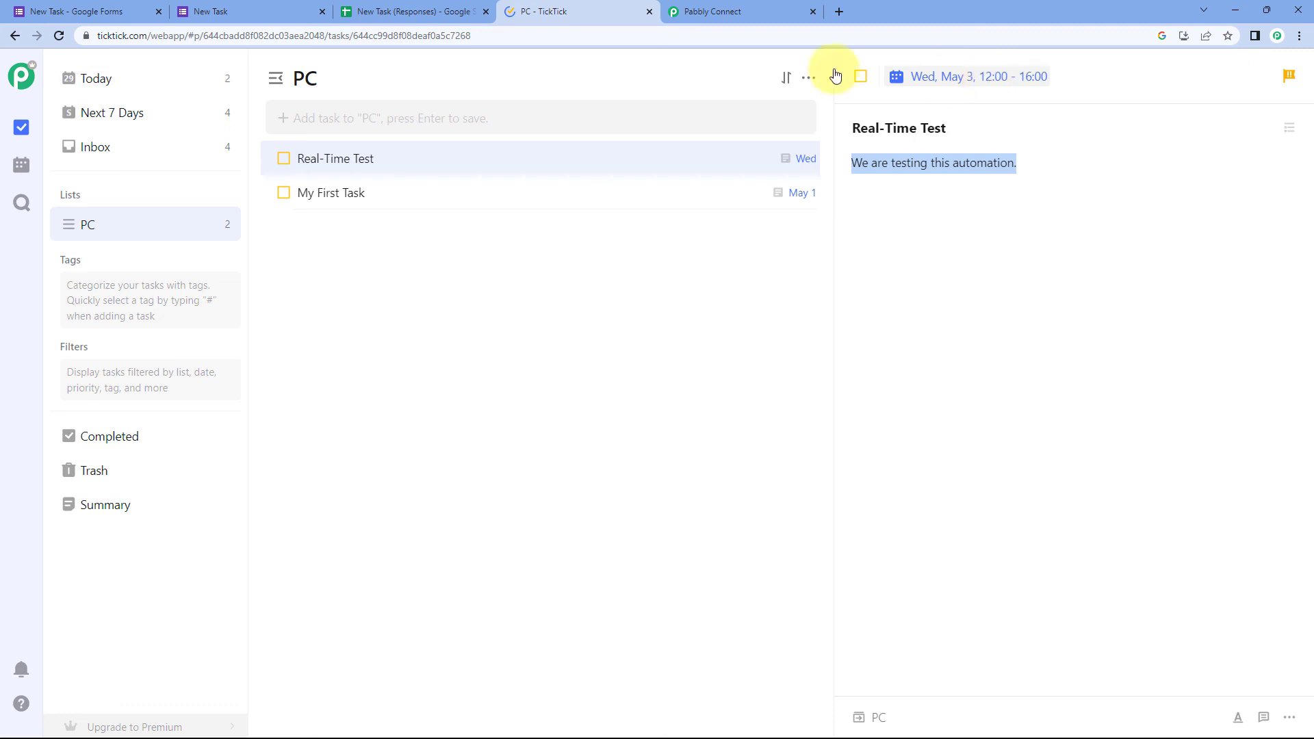
left_click(454, 11)
double_click(483, 236)
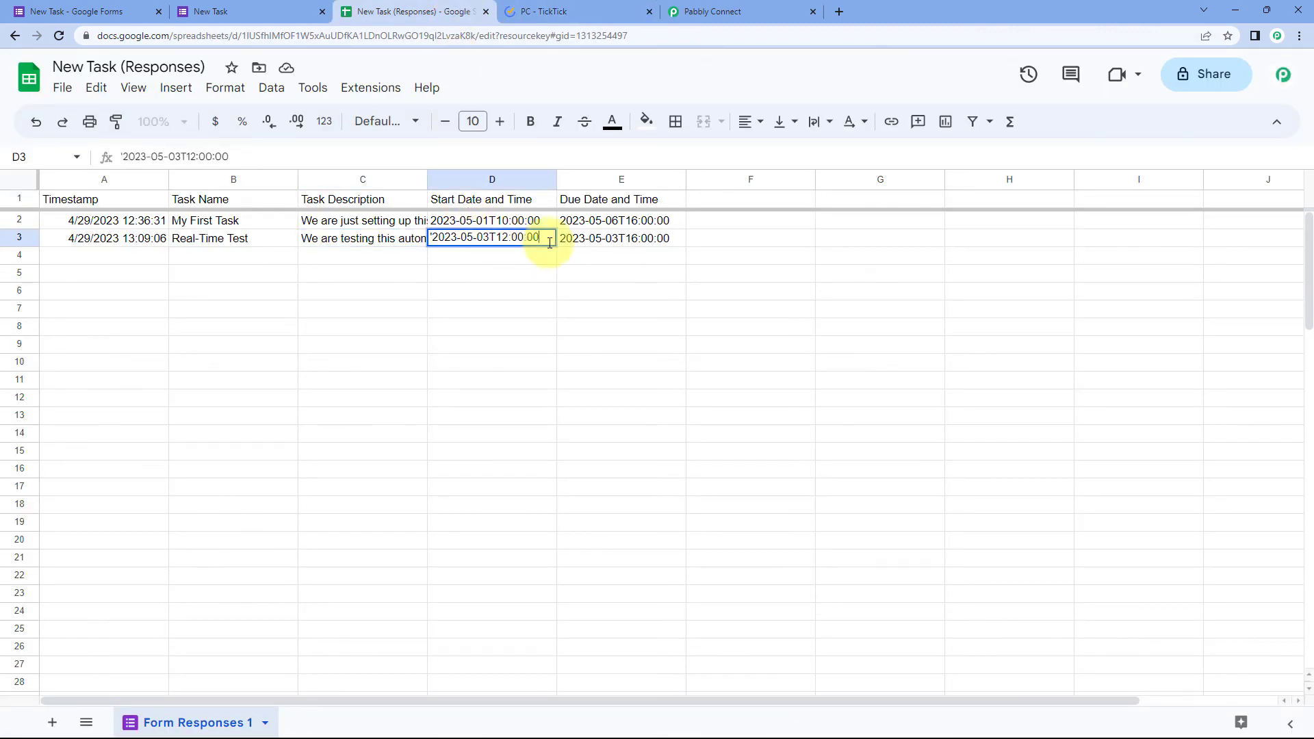
double_click(619, 240)
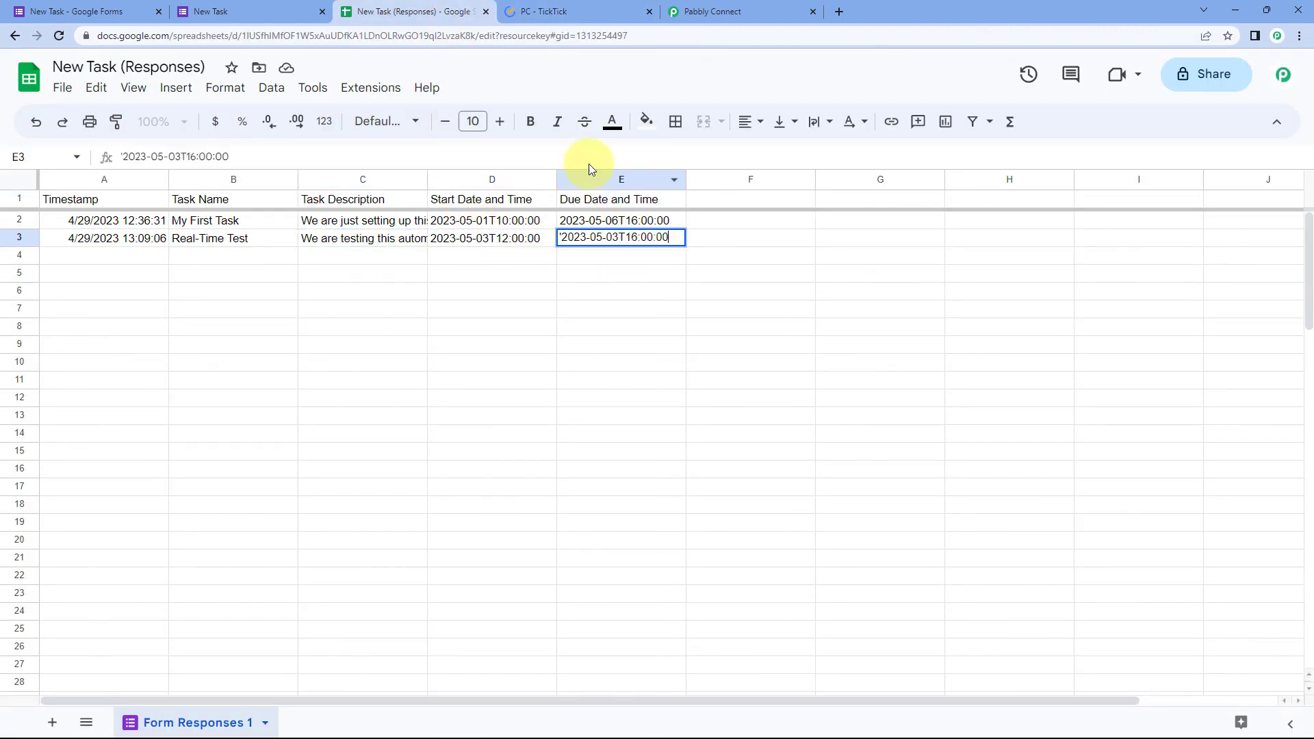
left_click(557, 11)
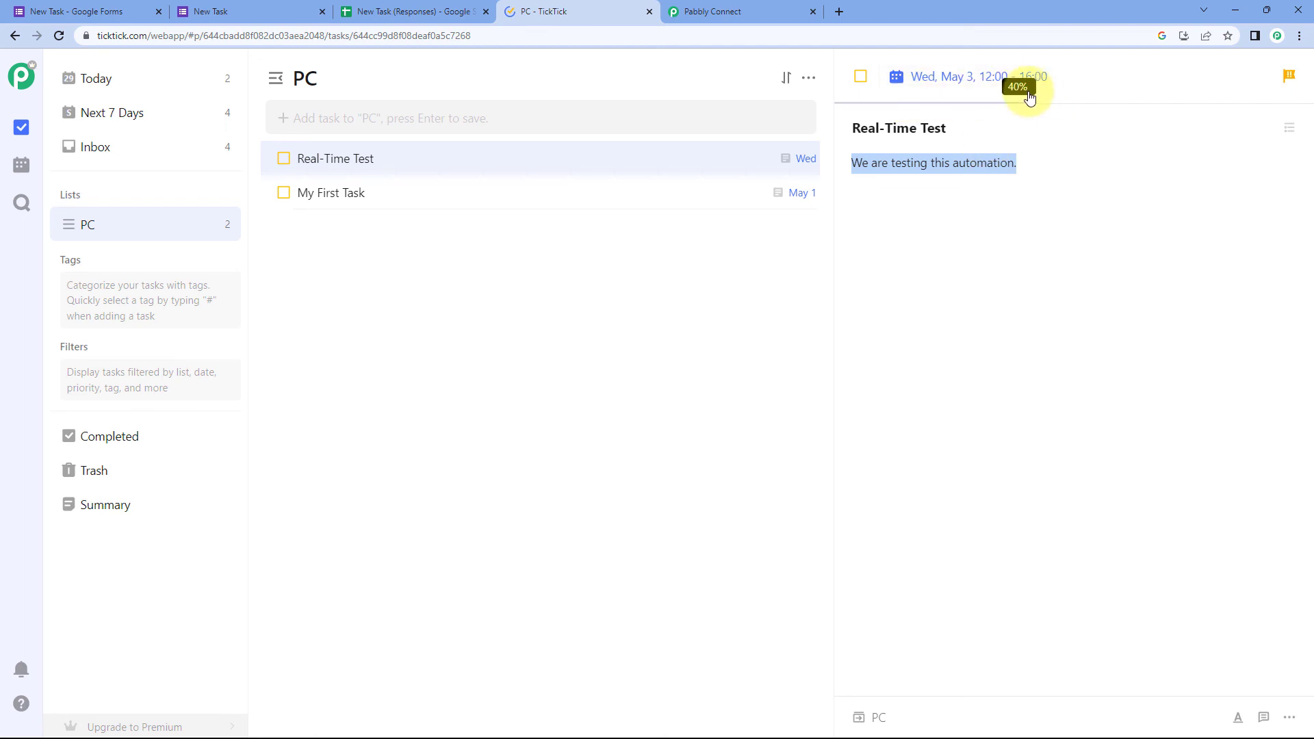
left_click(790, 11)
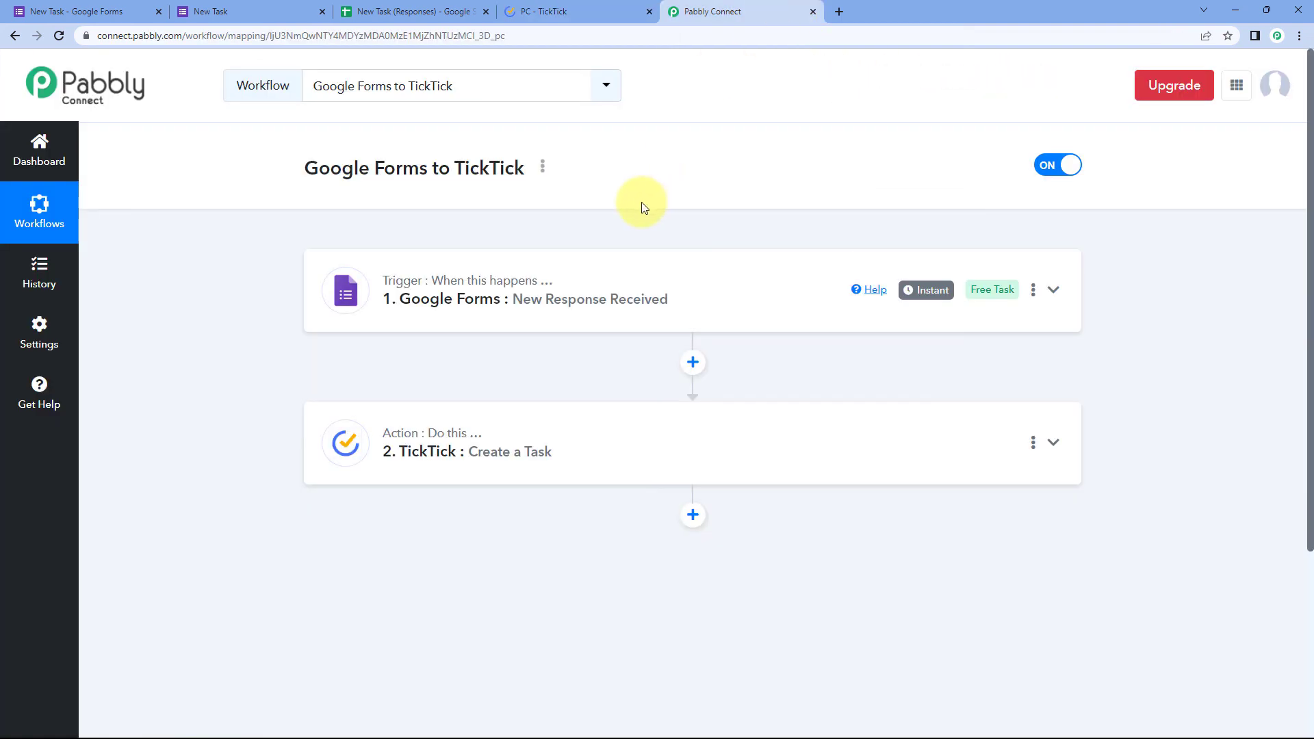